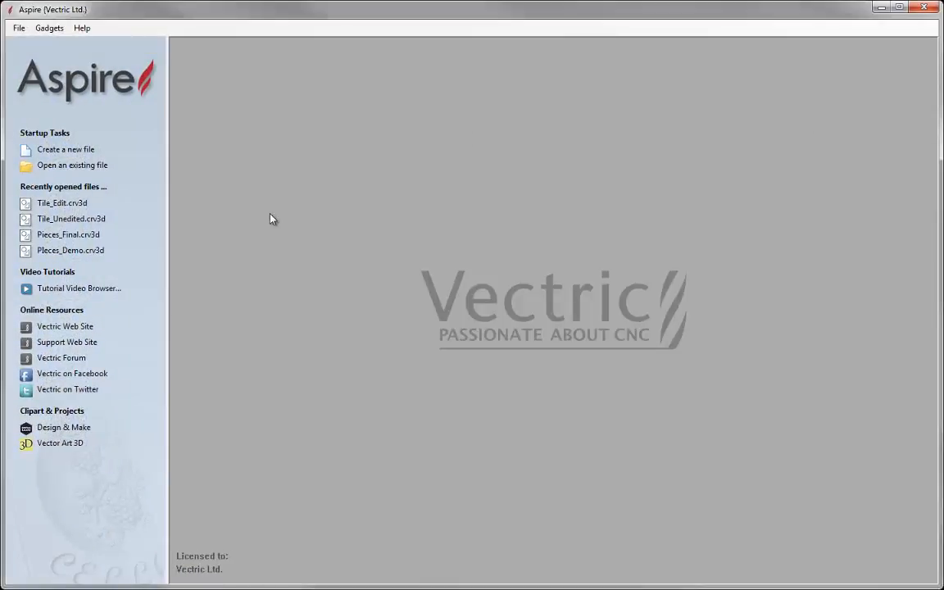
# Create a new job with a width of 12 inches and a height of 12 inches.
pyautogui.click(67, 150)
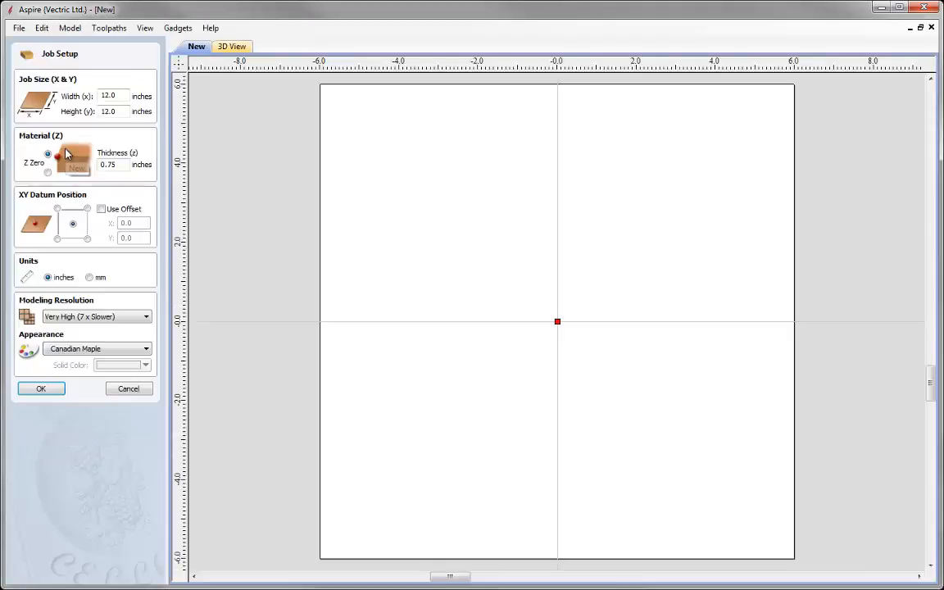
pyautogui.doubleClick(109, 96)
pyautogui.write('12')
pyautogui.press('Tab')
pyautogui.write('12')
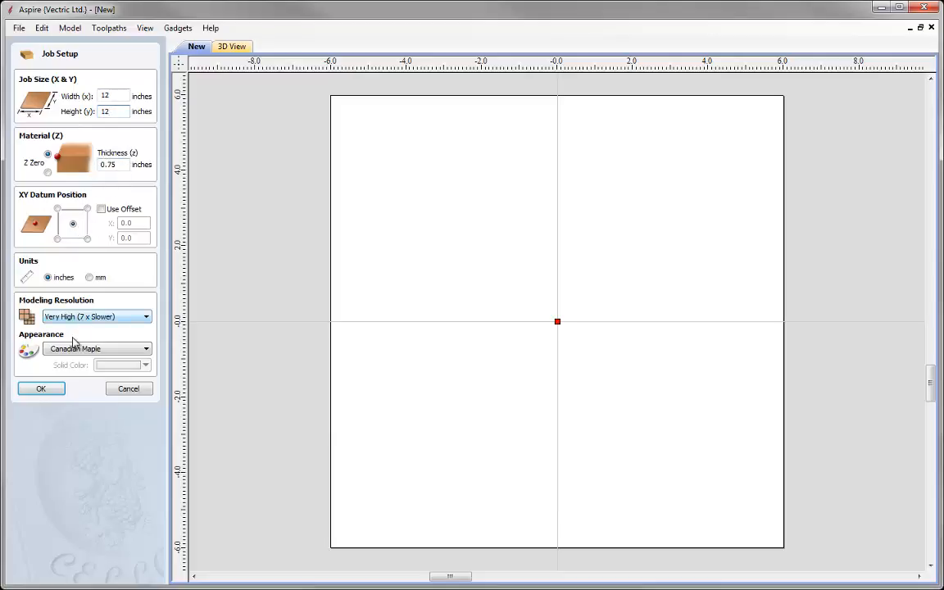
pyautogui.click(40, 390)
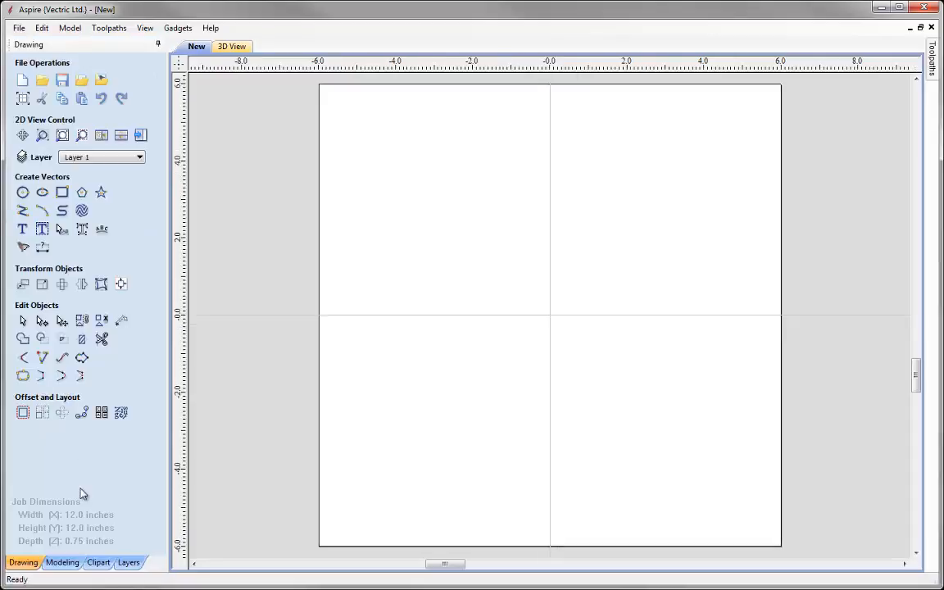
# Add the Flourish118_Bits folder from C:, Vectric, 2015UG, Flourish_Assembly, Flourish_Assembly_FILES to the clipart library.
pyautogui.click(97, 563)
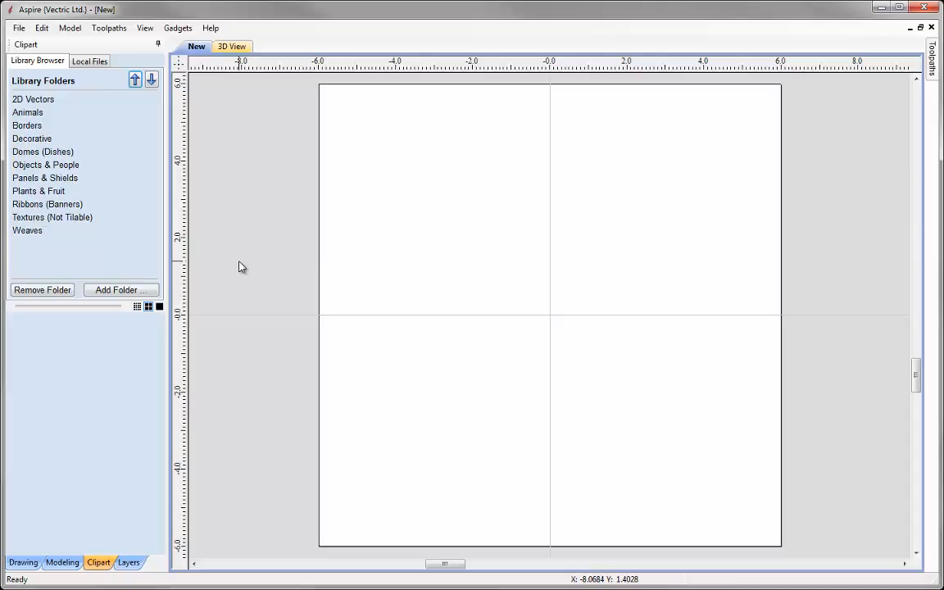
pyautogui.click(141, 290)
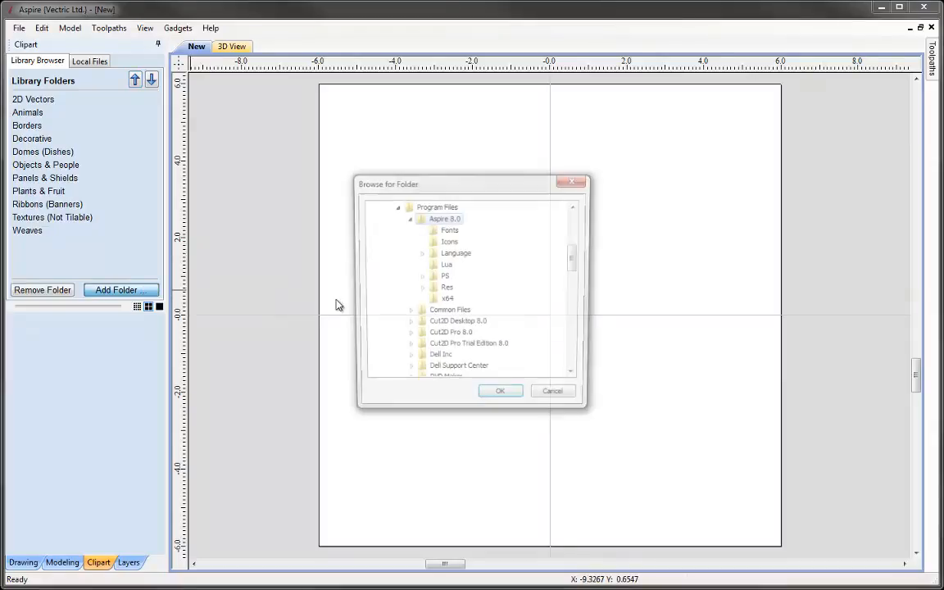
pyautogui.moveTo(575, 258); pyautogui.dragTo(577, 226)
pyautogui.doubleClick(416, 266)
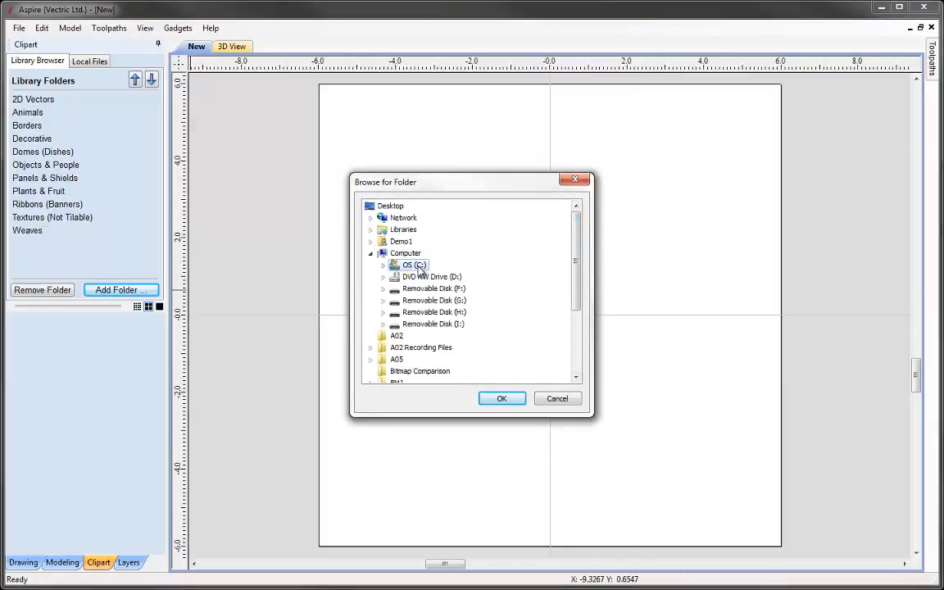
pyautogui.click(382, 264)
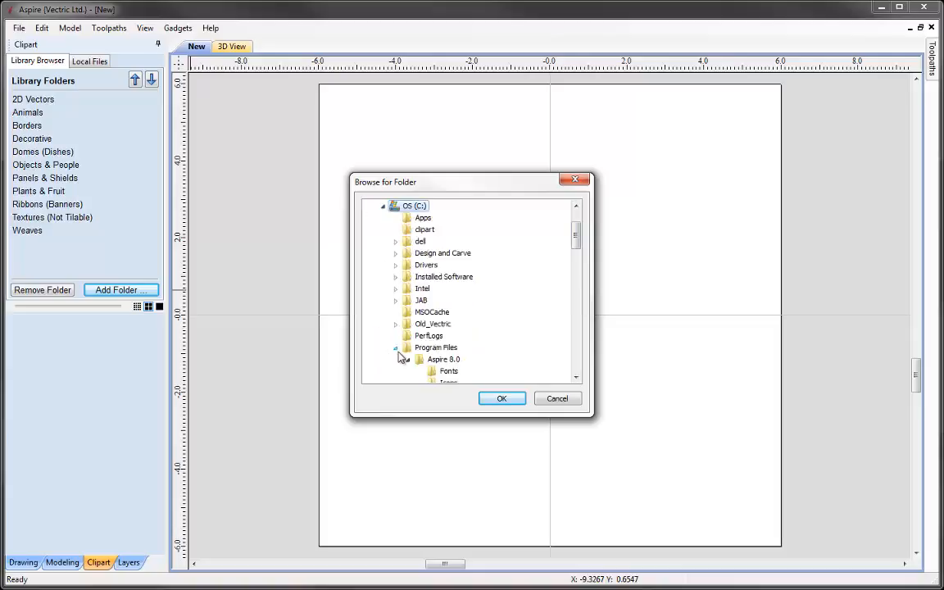
pyautogui.click(396, 348)
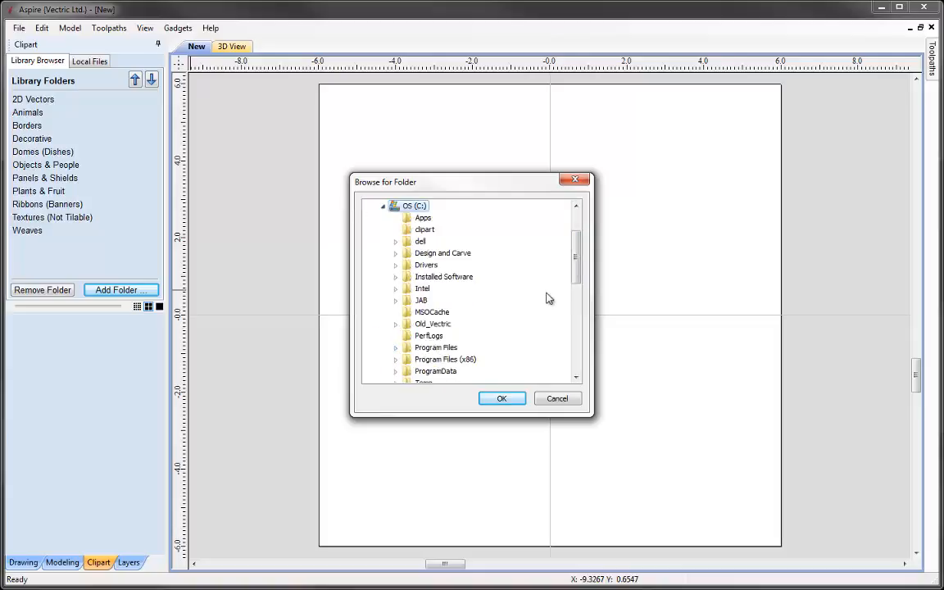
pyautogui.scroll(-3, 508, 287)
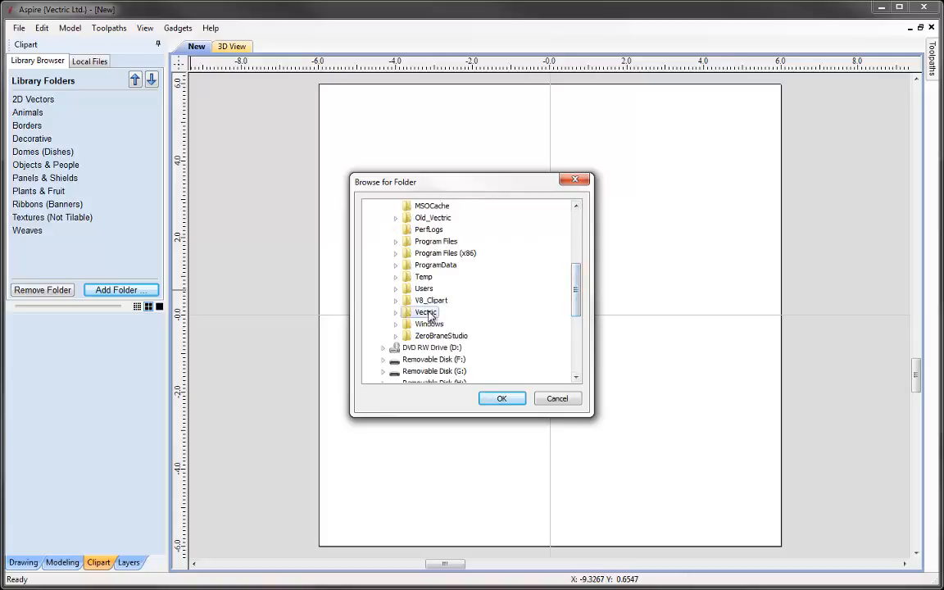
pyautogui.doubleClick(425, 312)
pyautogui.moveTo(576, 295)
pyautogui.mouseDown()
pyautogui.moveTo(577, 309)
pyautogui.moveTo(579, 302)
pyautogui.mouseUp()
pyautogui.doubleClick(440, 277)
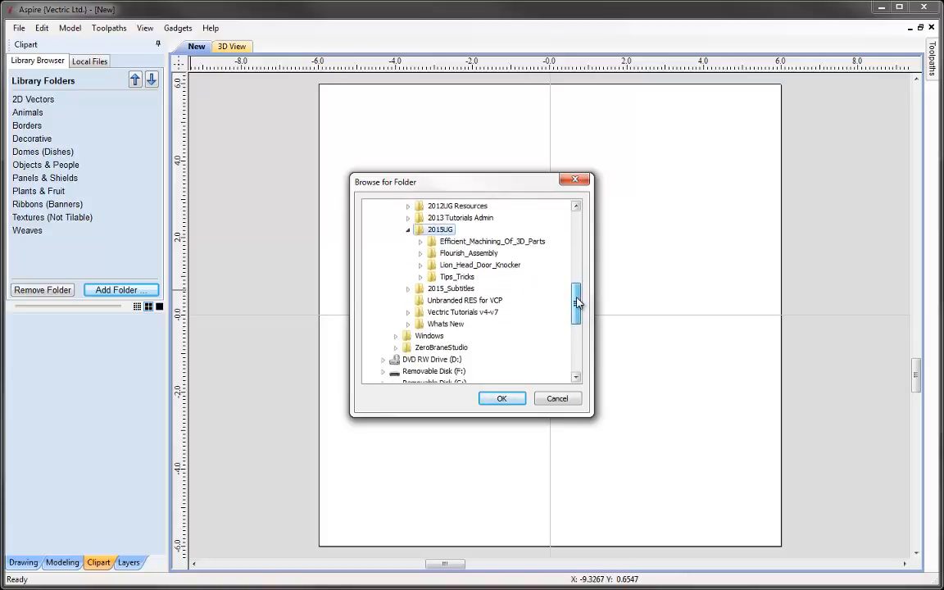
pyautogui.doubleClick(471, 253)
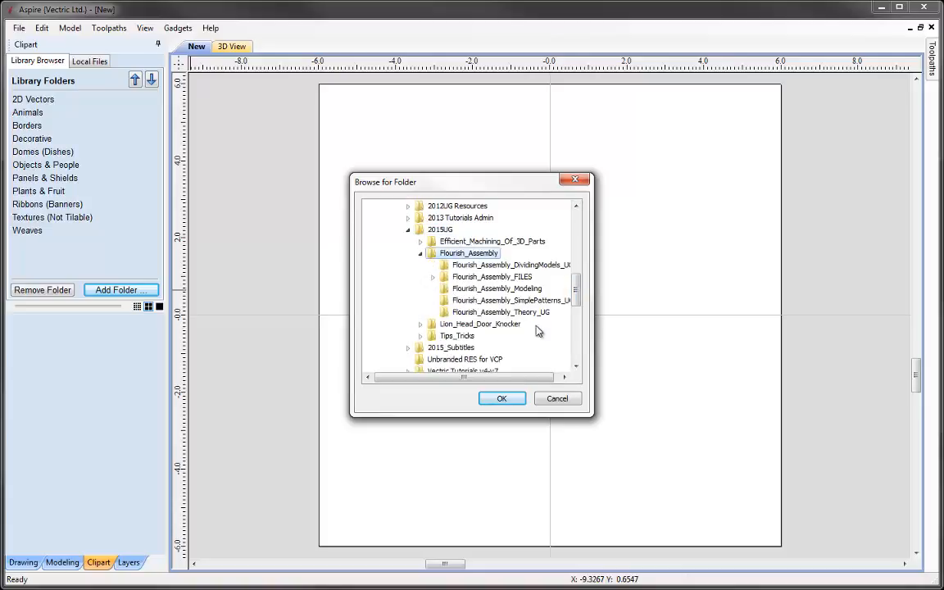
pyautogui.doubleClick(492, 277)
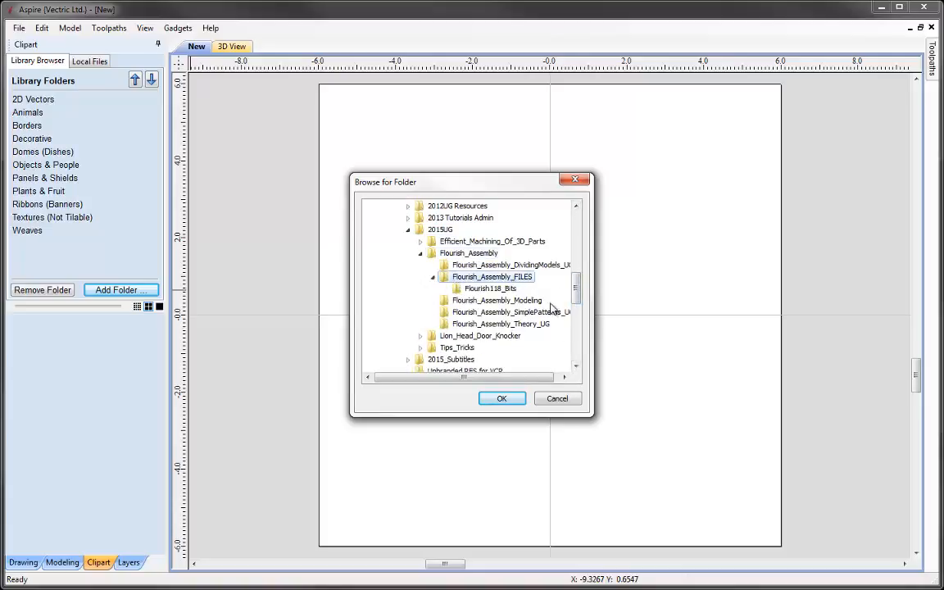
pyautogui.click(463, 290)
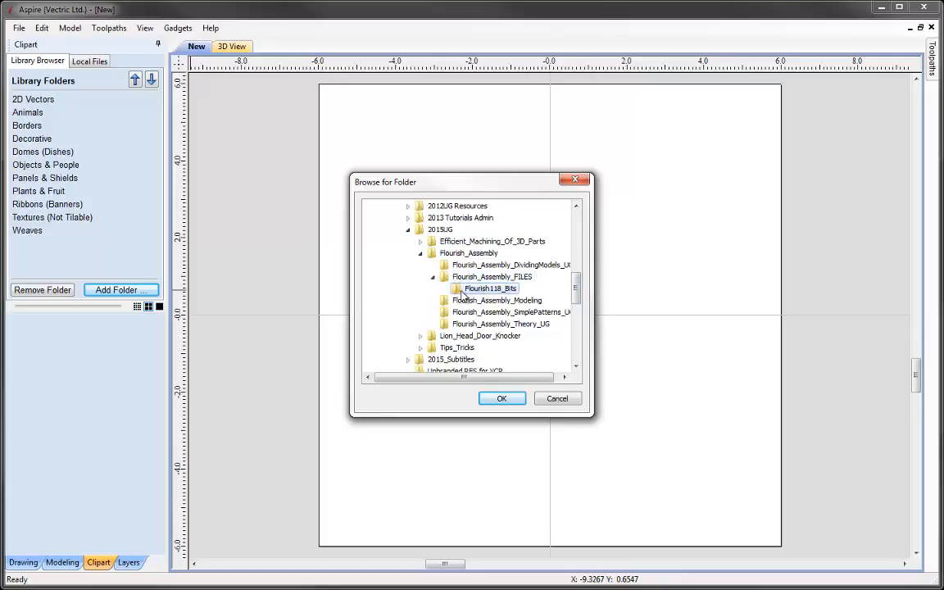
pyautogui.click(502, 400)
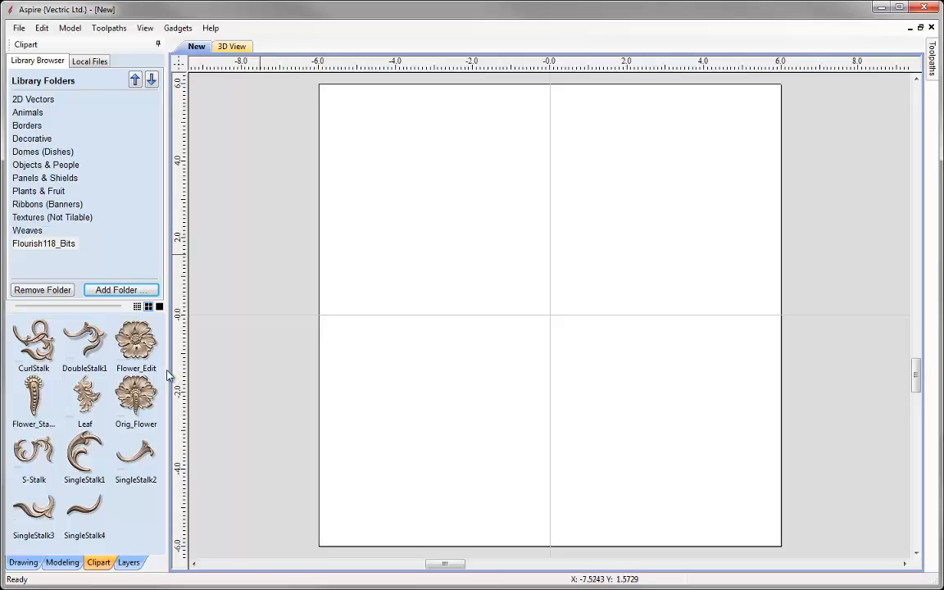
# Draw a straight line from the job center, 6 inches long at a 60-degree angle.
pyautogui.click(25, 562)
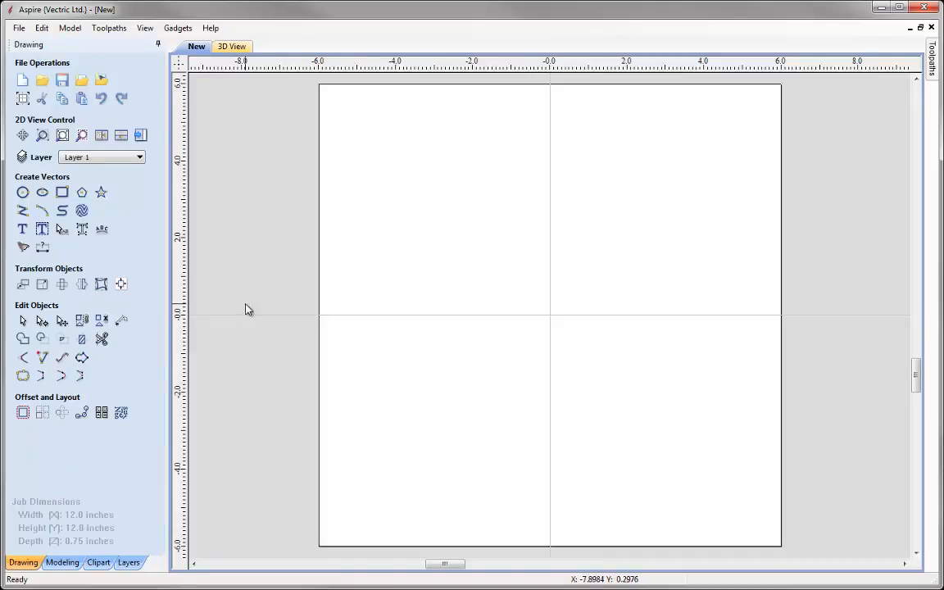
pyautogui.click(23, 211)
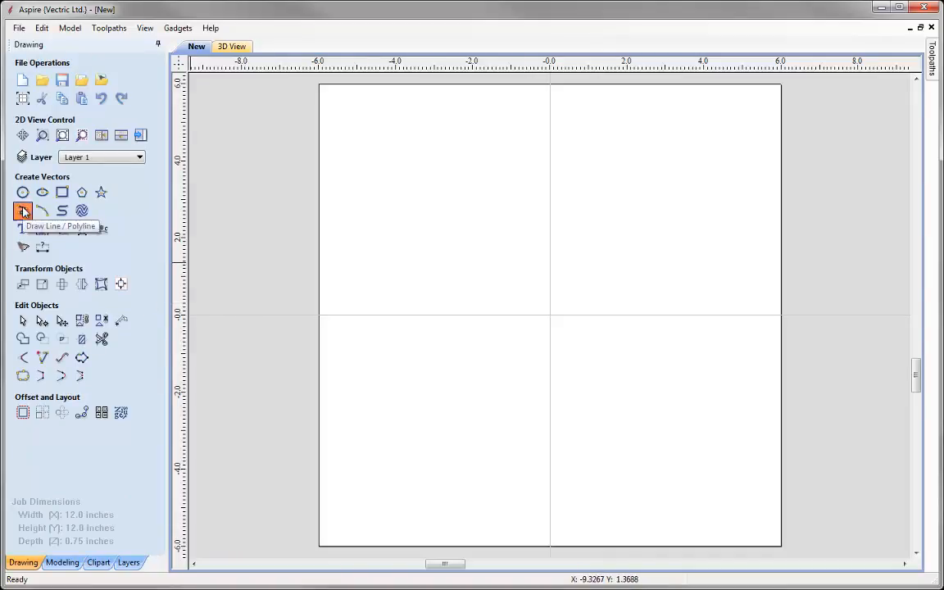
pyautogui.click(549, 314)
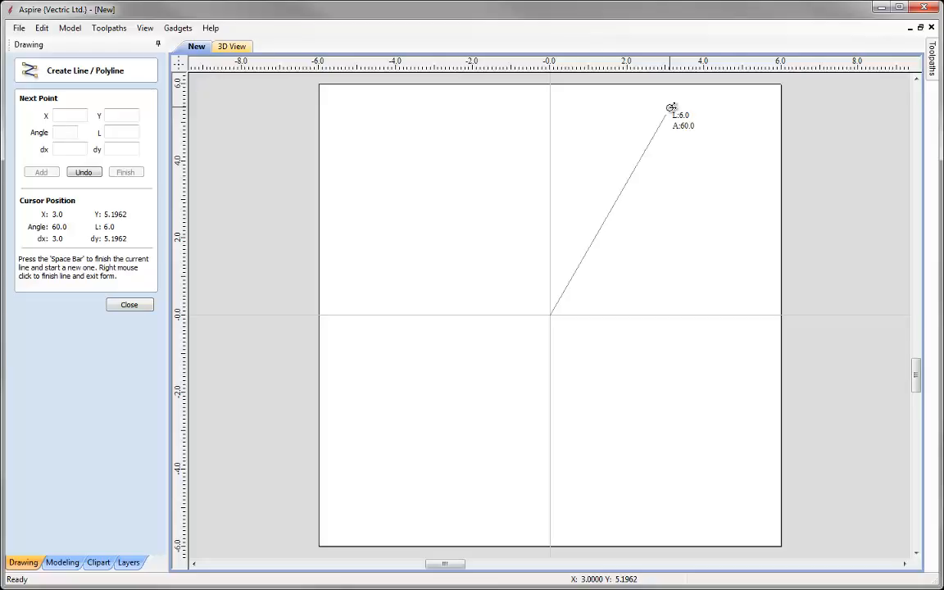
pyautogui.click(671, 107)
pyautogui.rightClick(665, 302)
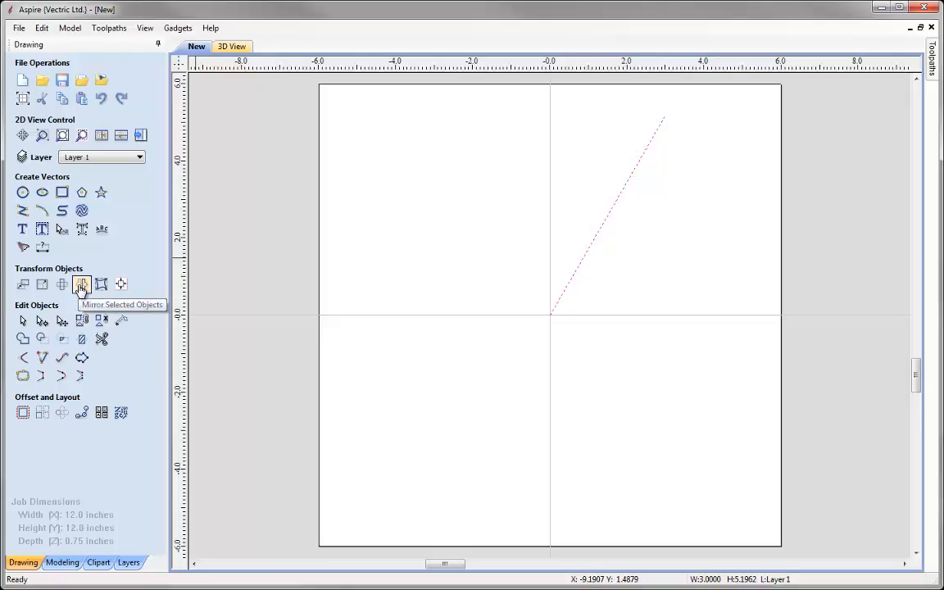
# Create a mirrored copy of the angled line, flipped horizontally about the job center.
pyautogui.click(81, 286)
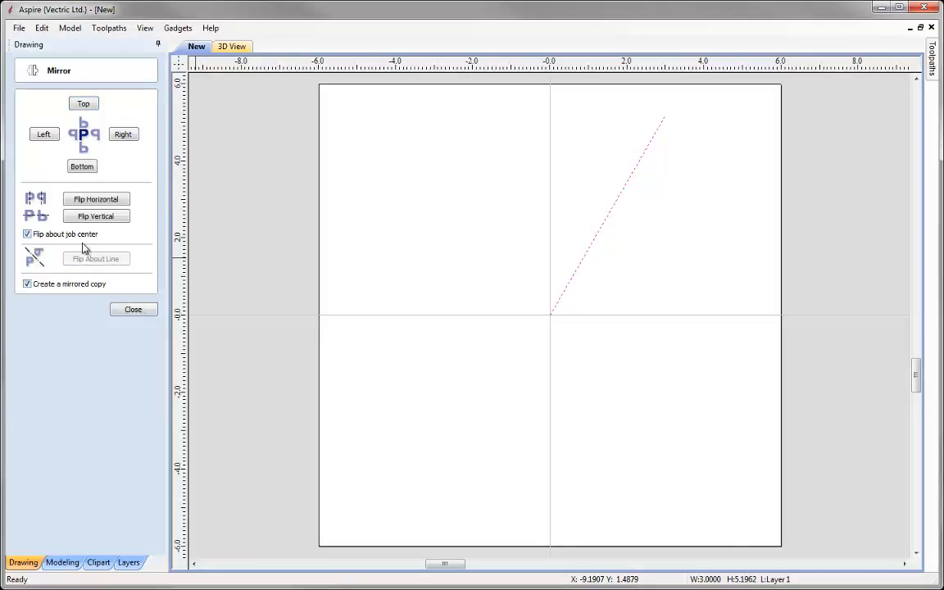
pyautogui.click(90, 199)
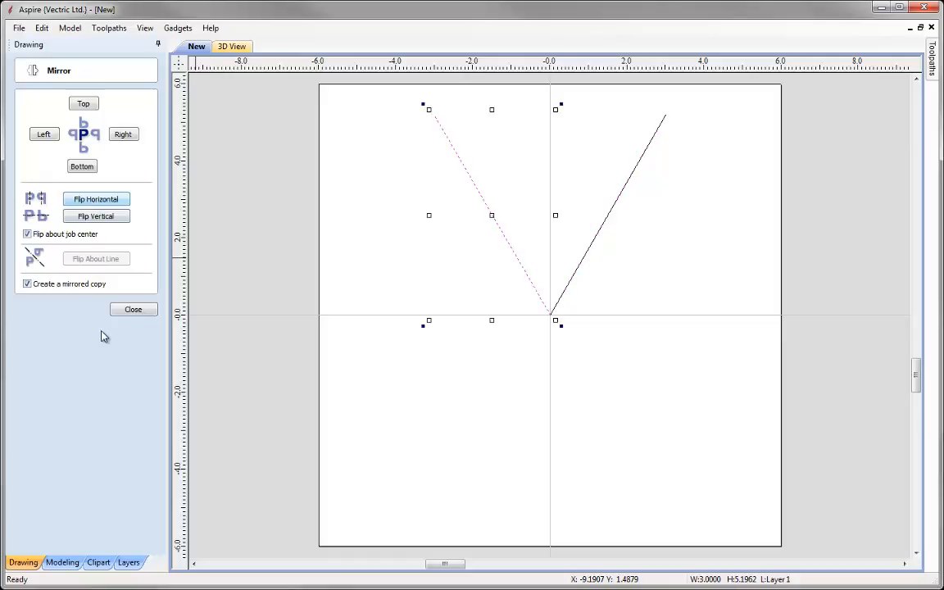
pyautogui.click(119, 311)
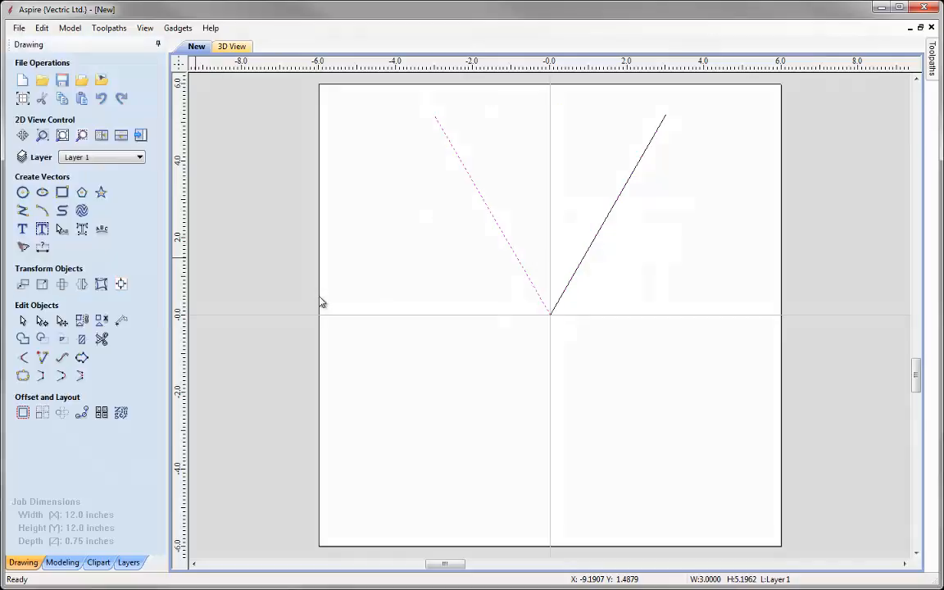
pyautogui.click(390, 288)
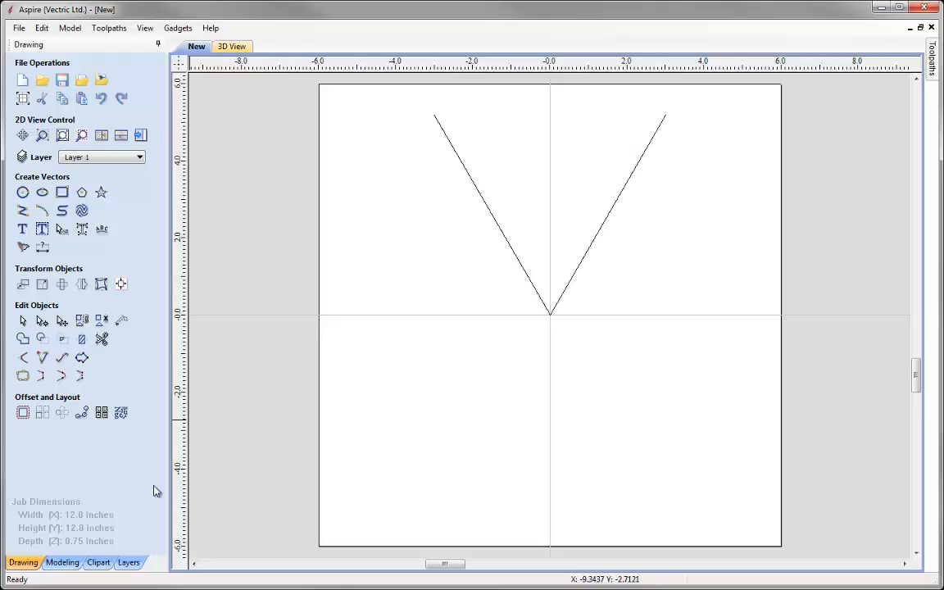
# Place the Leaf clipart from Flourish118_Bits in the job and rotate it by 180 degrees.
pyautogui.click(99, 563)
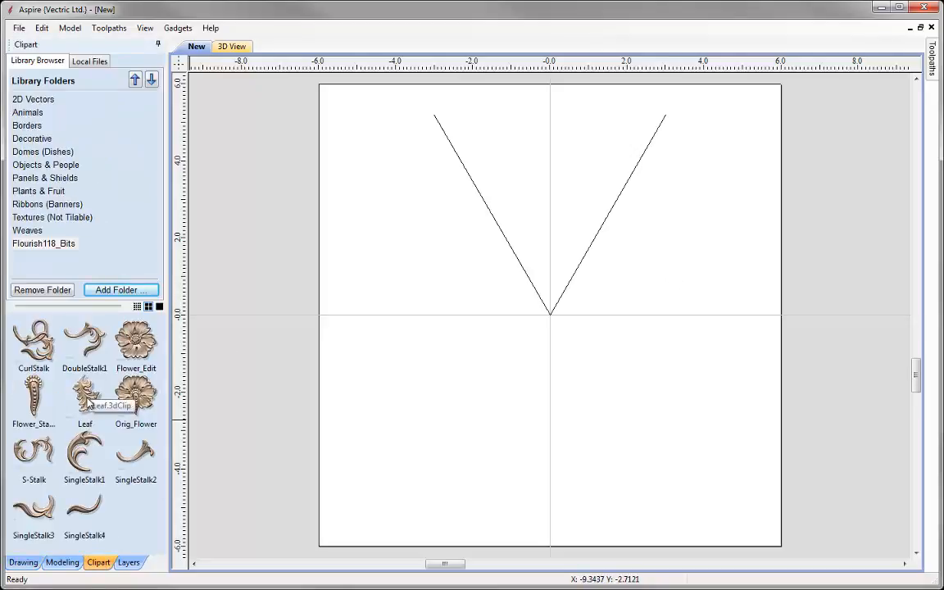
pyautogui.moveTo(87, 402); pyautogui.dragTo(438, 412)
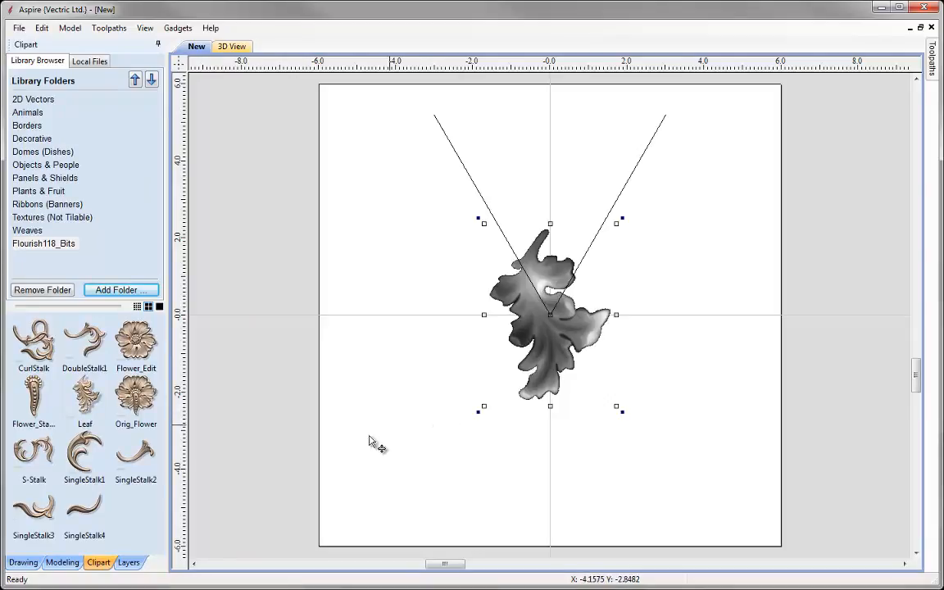
pyautogui.click(62, 562)
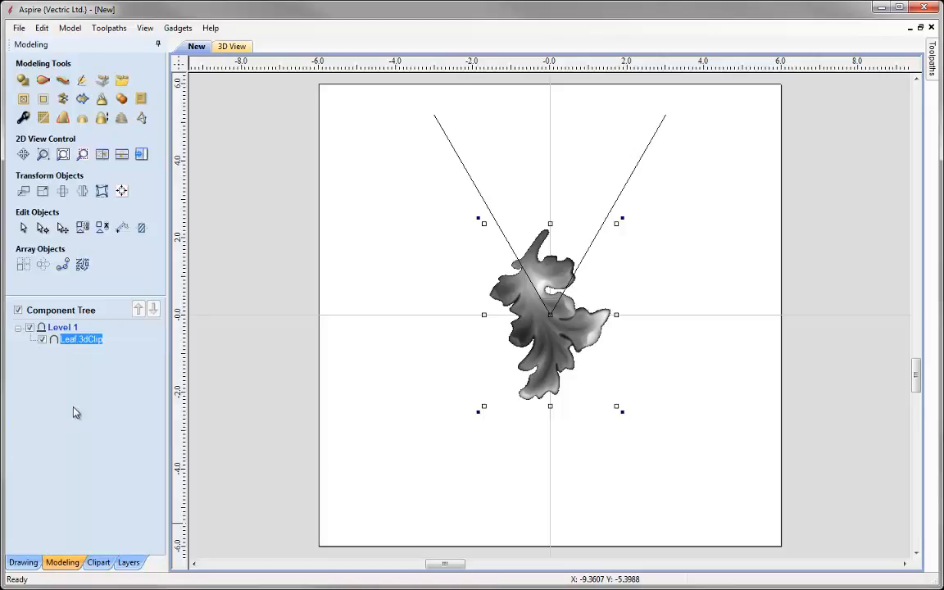
pyautogui.click(63, 190)
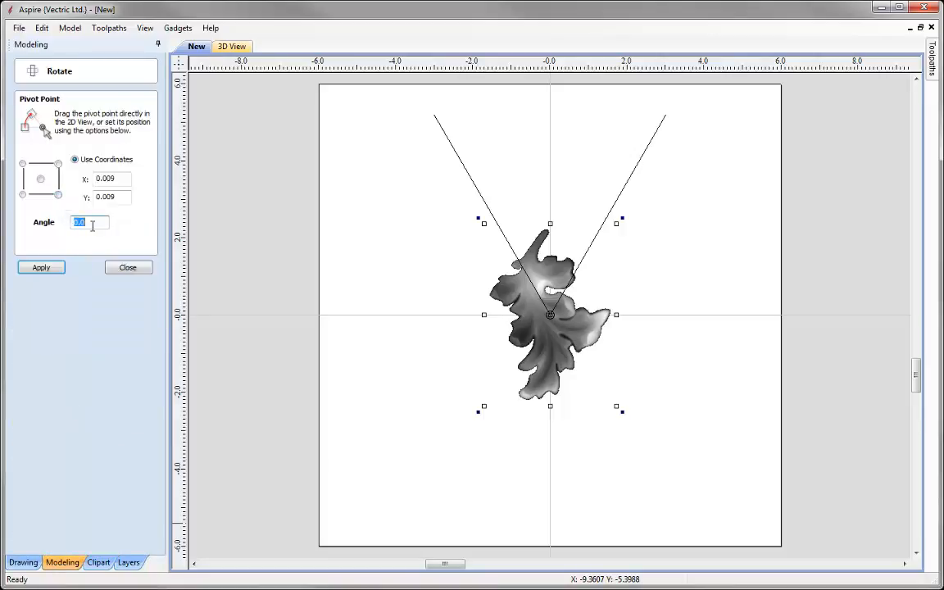
pyautogui.click(45, 268)
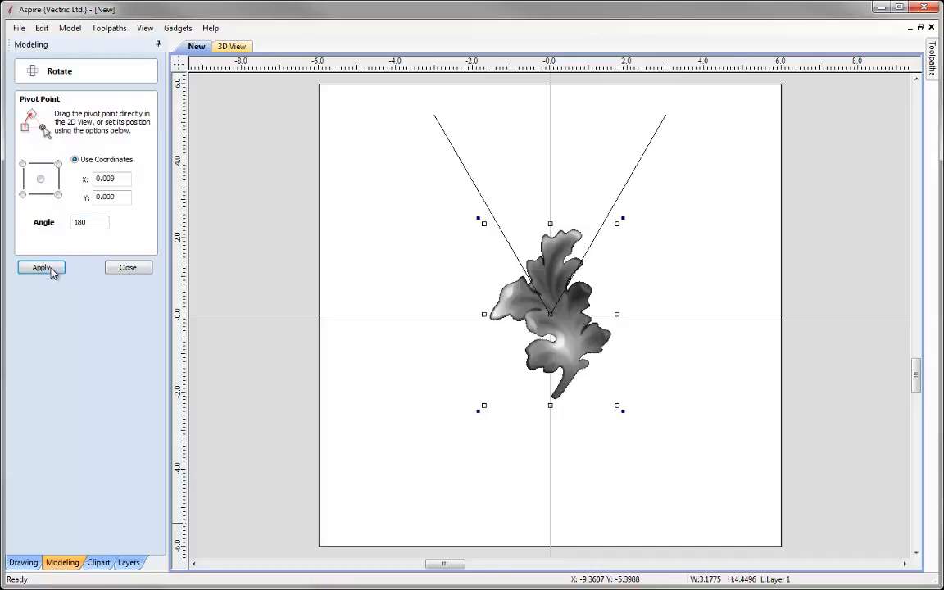
pyautogui.click(128, 268)
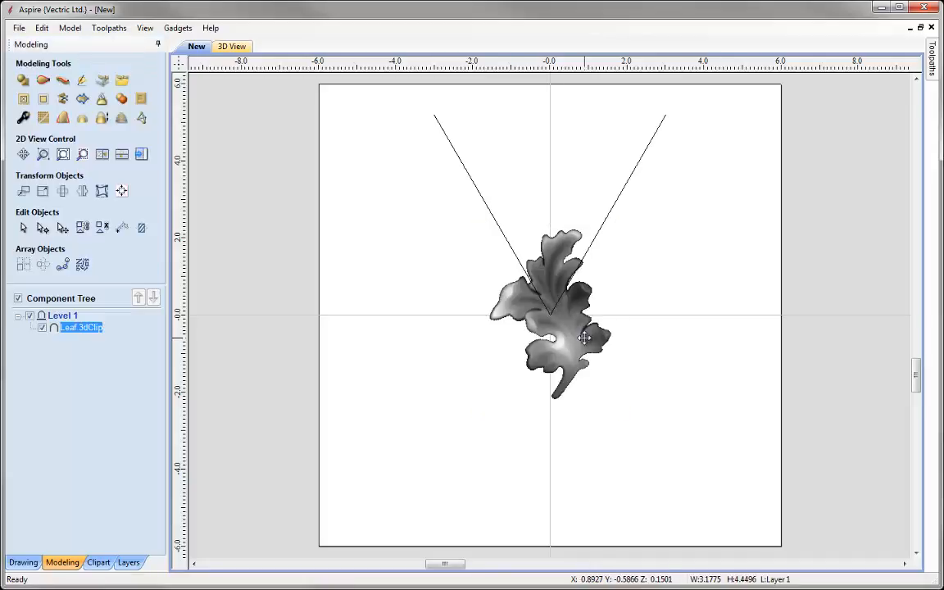
# Move, enlarge and slightly rotate the leaf to about 3.83 by 5.41 inches, with its stem near the vertex of the V-shaped guide lines.
pyautogui.moveTo(571, 344); pyautogui.dragTo(561, 296)
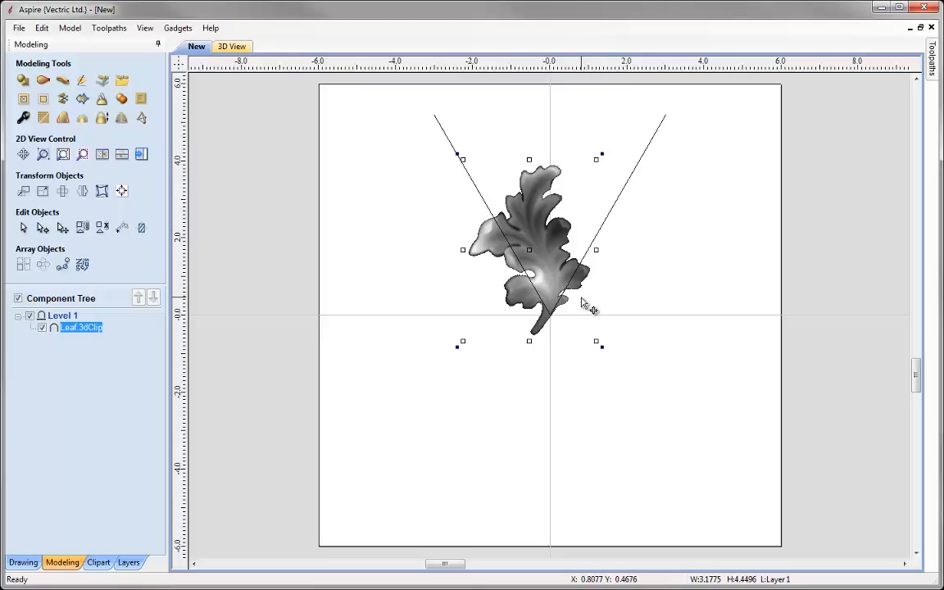
pyautogui.moveTo(599, 155); pyautogui.dragTo(619, 88)
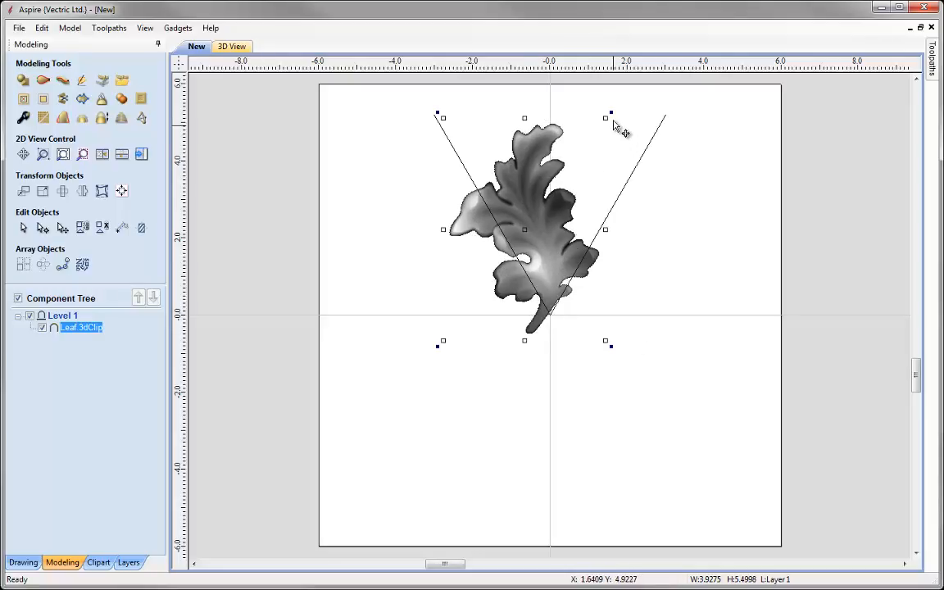
pyautogui.moveTo(611, 112); pyautogui.dragTo(627, 120)
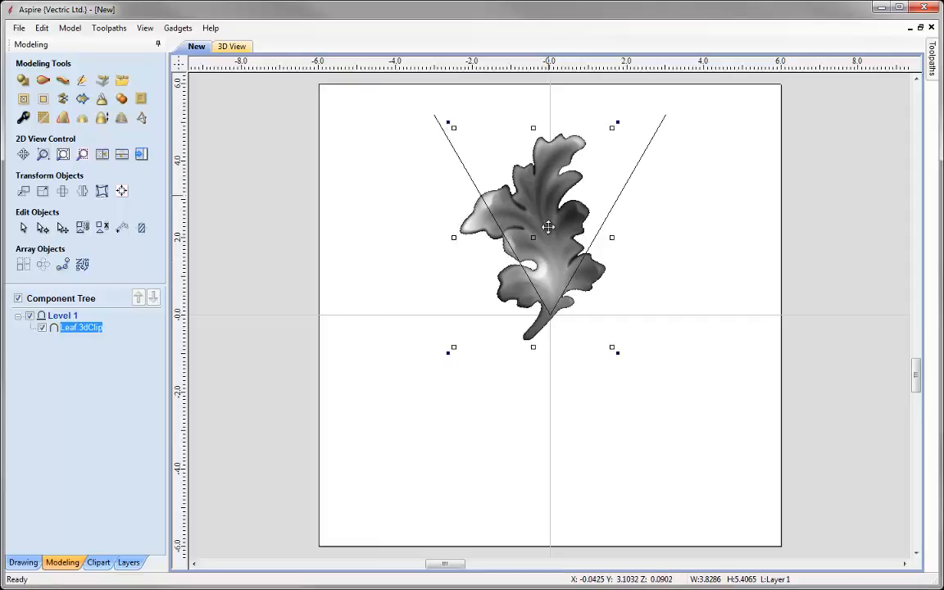
pyautogui.click(650, 278)
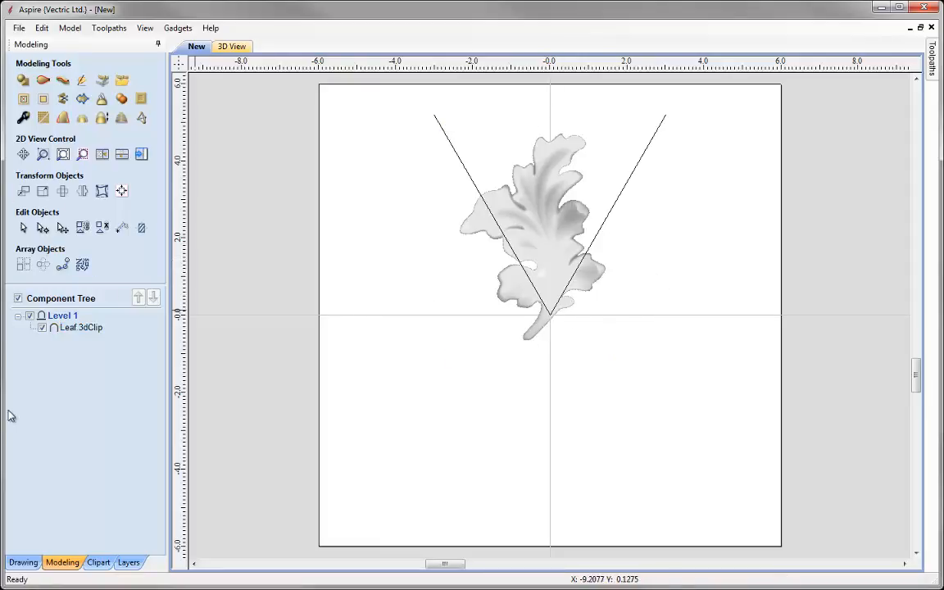
# Draw a vertical guide line about 5.5 inches long upward from the job center, between the two angled lines.
pyautogui.click(23, 562)
pyautogui.click(22, 210)
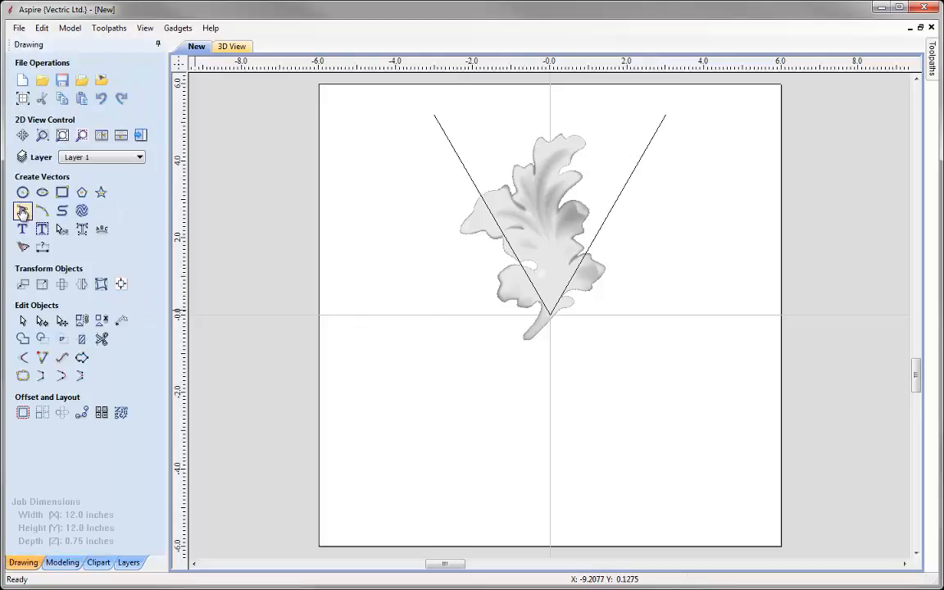
pyautogui.click(549, 315)
pyautogui.click(590, 107)
pyautogui.rightClick(590, 107)
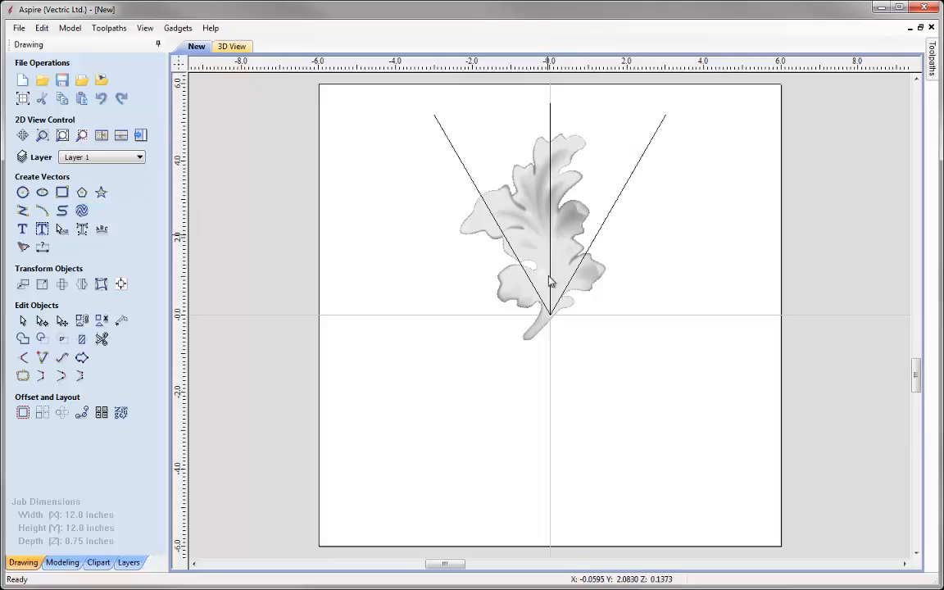
# Rotate the leaf slightly clockwise about its center, giving an overall extent of about 3.74 by 5.31 inches.
pyautogui.click(566, 154)
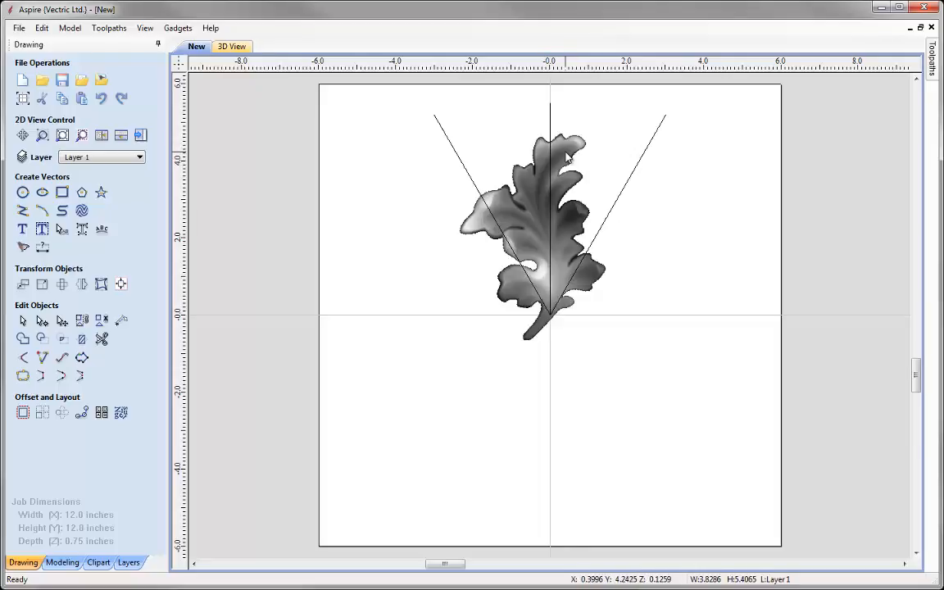
pyautogui.click(566, 153)
pyautogui.moveTo(616, 122); pyautogui.dragTo(635, 145)
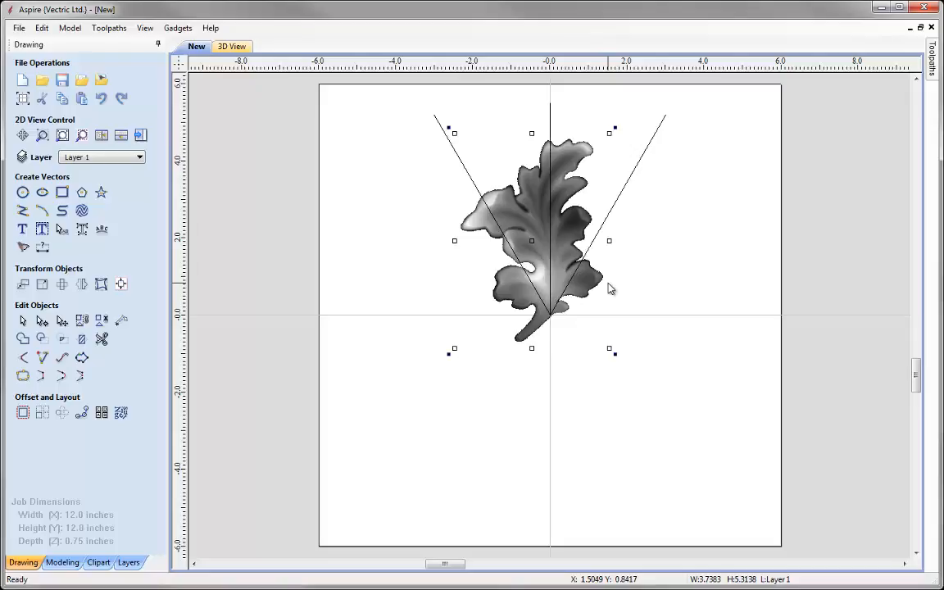
pyautogui.click(643, 298)
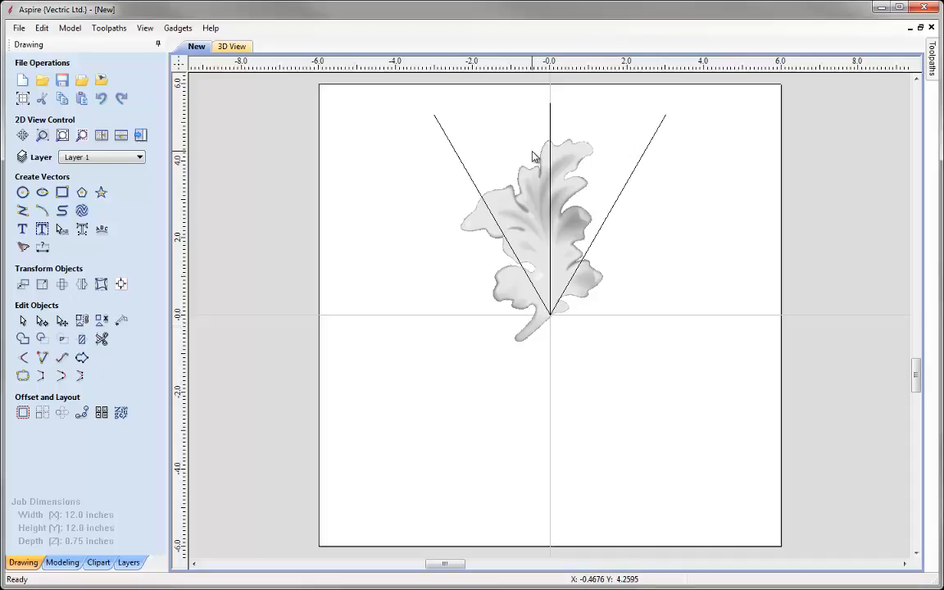
# Join the left angled line to the vertical center line and close the resulting vector with a straight line to form a triangle.
pyautogui.moveTo(422, 92); pyautogui.dragTo(703, 377)
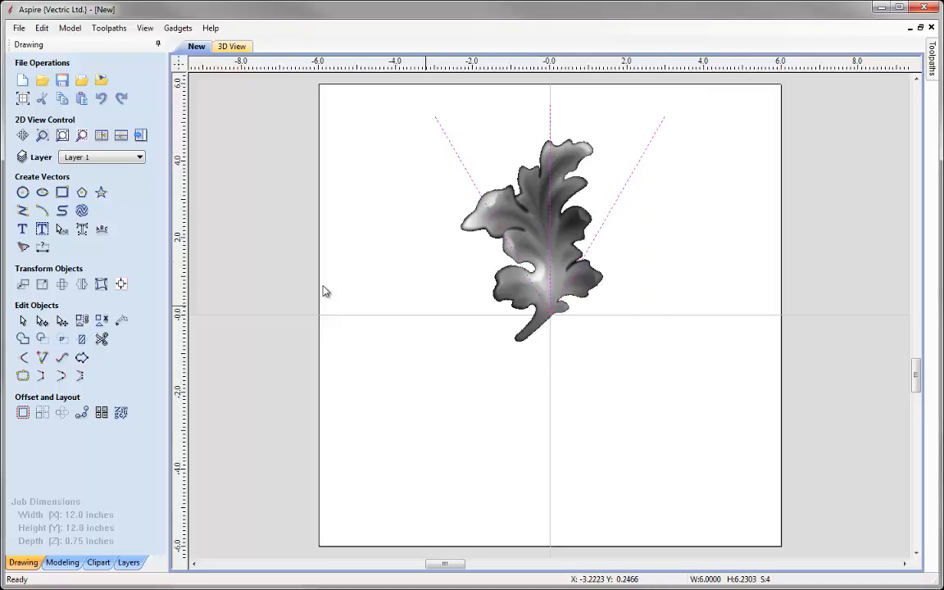
pyautogui.click(81, 136)
pyautogui.click(280, 278)
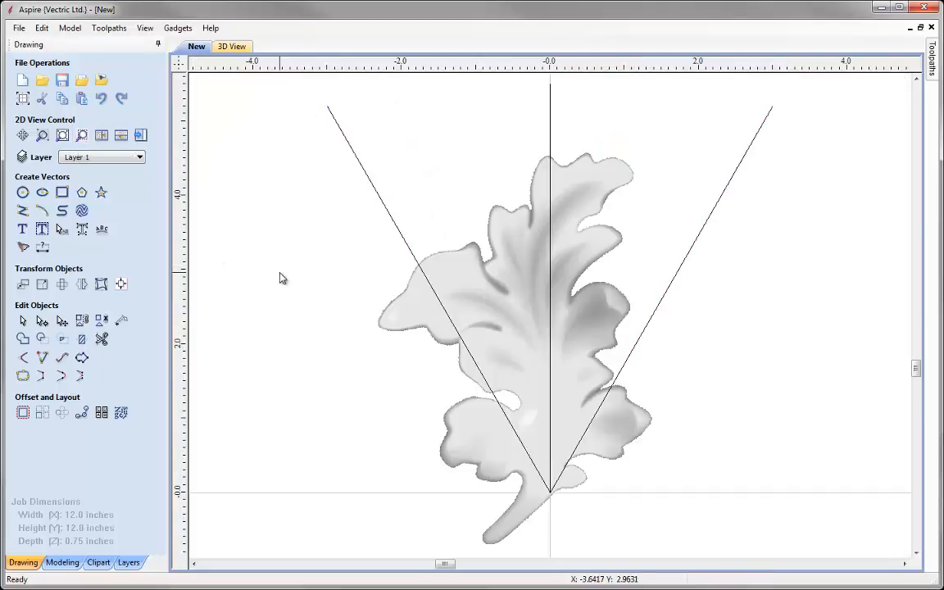
pyautogui.click(397, 234)
pyautogui.keyDown('shift'); pyautogui.click(551, 144); pyautogui.keyUp('shift')
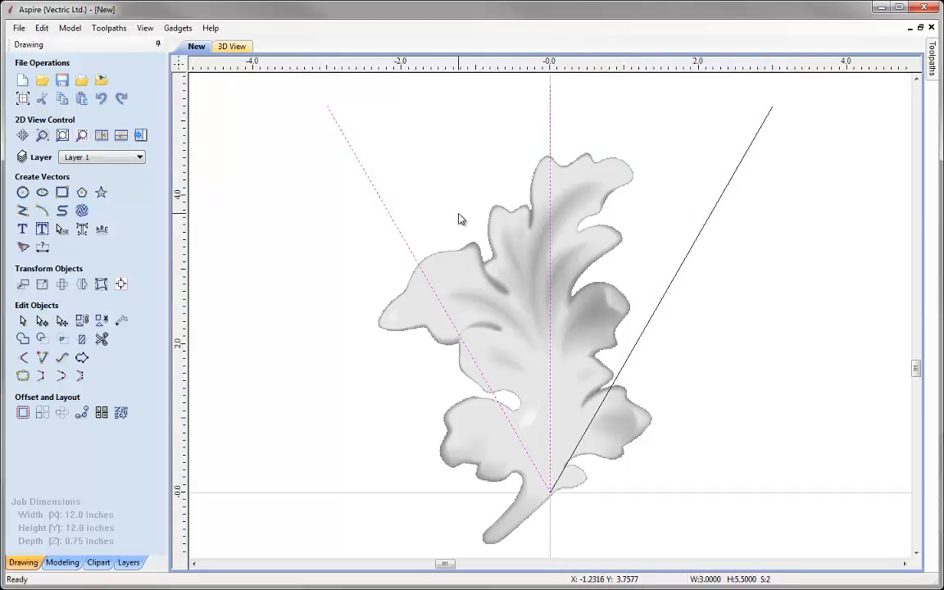
pyautogui.click(82, 377)
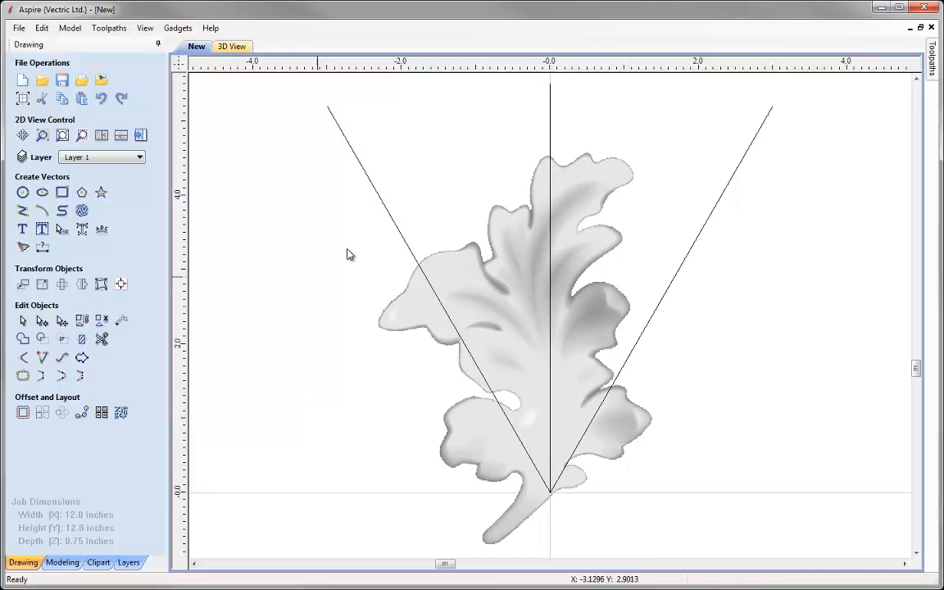
pyautogui.click(378, 197)
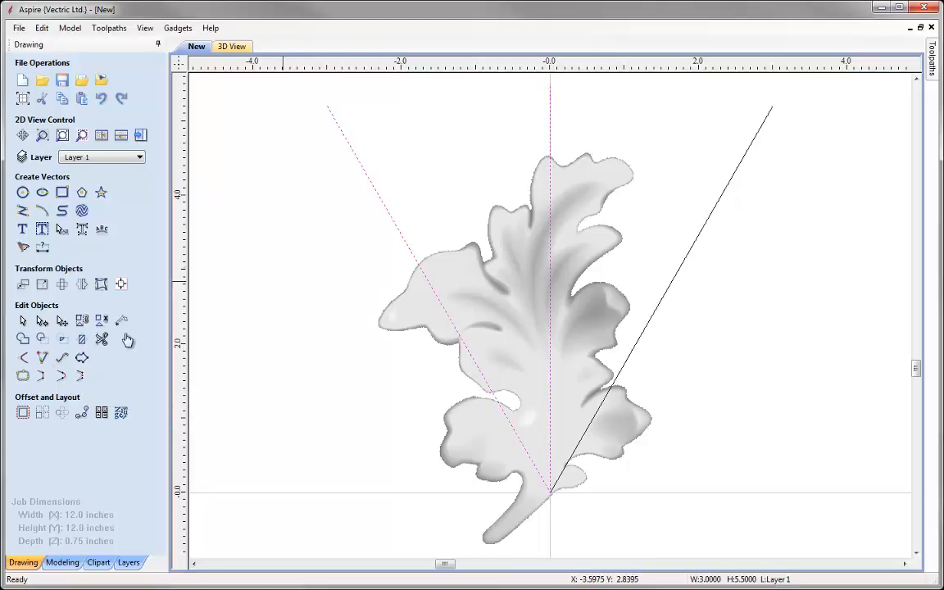
pyautogui.click(41, 379)
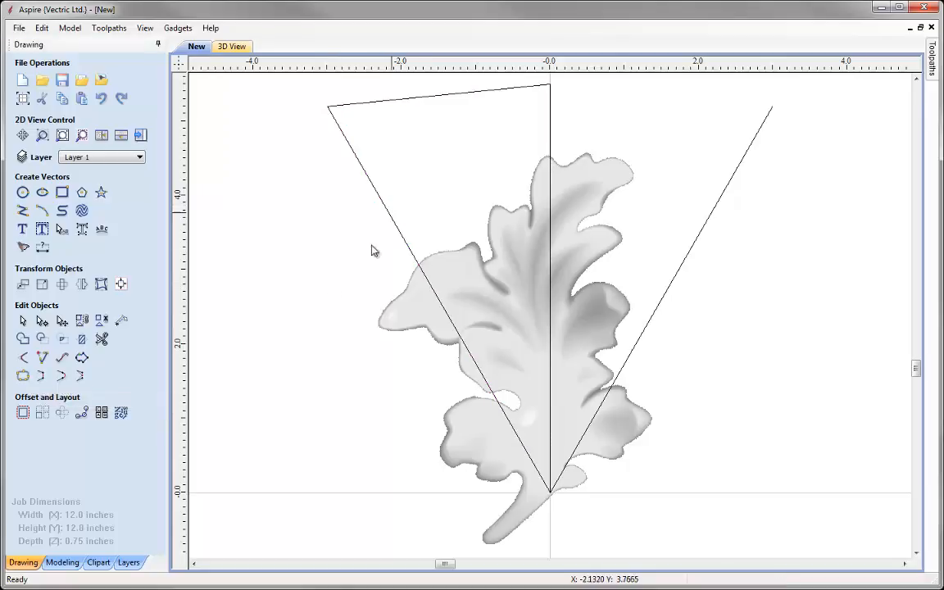
# Offset the closed triangle outwards by 0.002 inches with sharp corners, keeping the original and selecting the new outline.
pyautogui.click(388, 215)
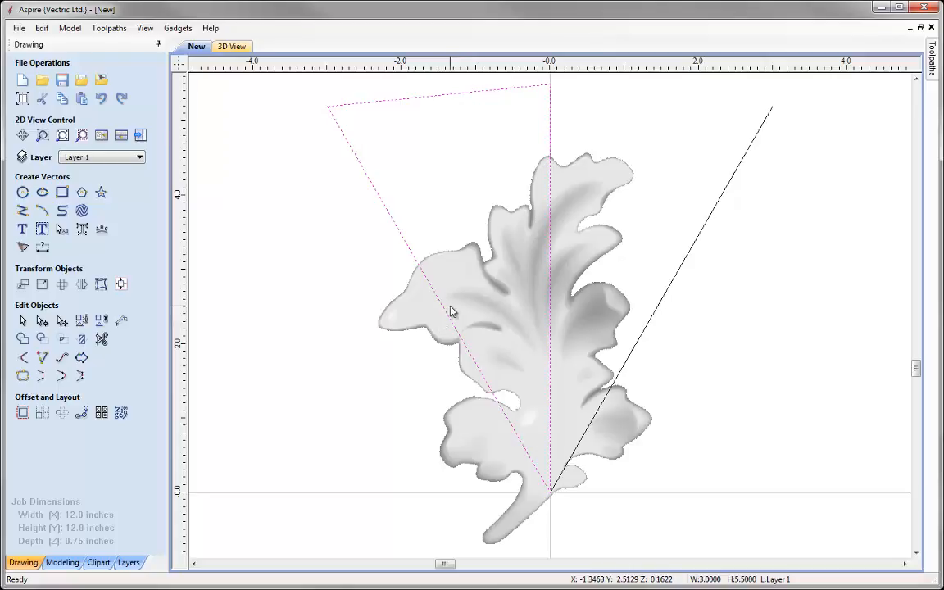
pyautogui.click(22, 415)
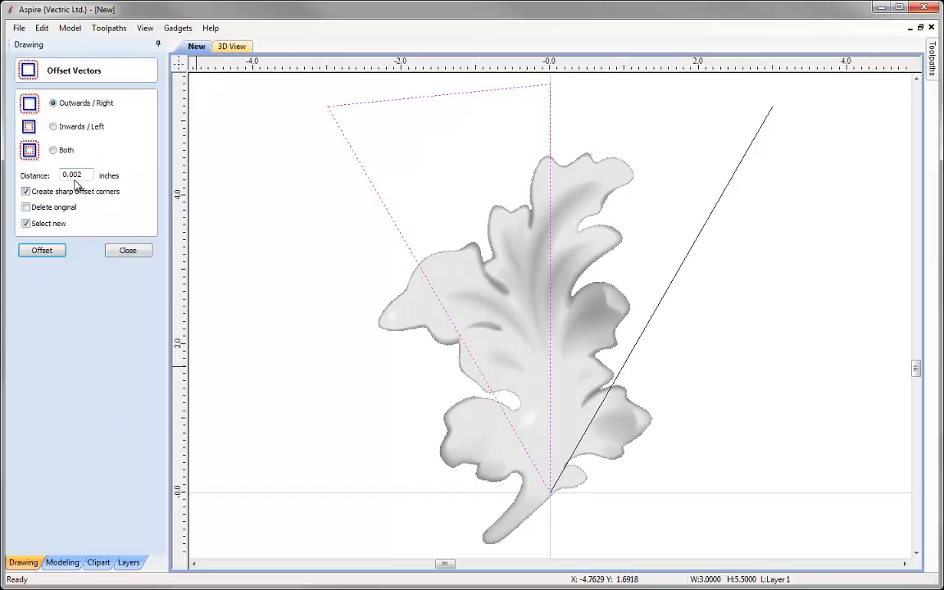
pyautogui.click(47, 253)
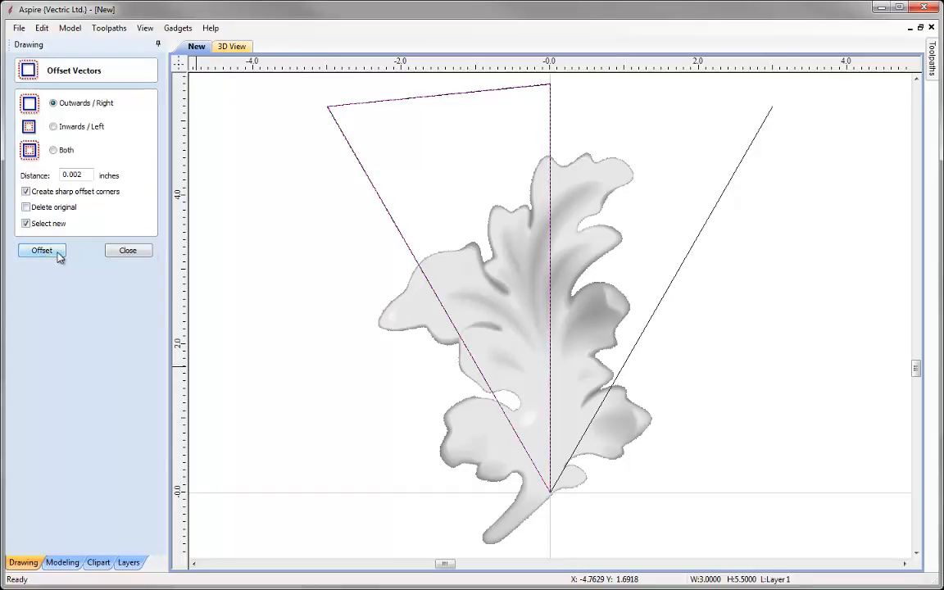
pyautogui.click(128, 251)
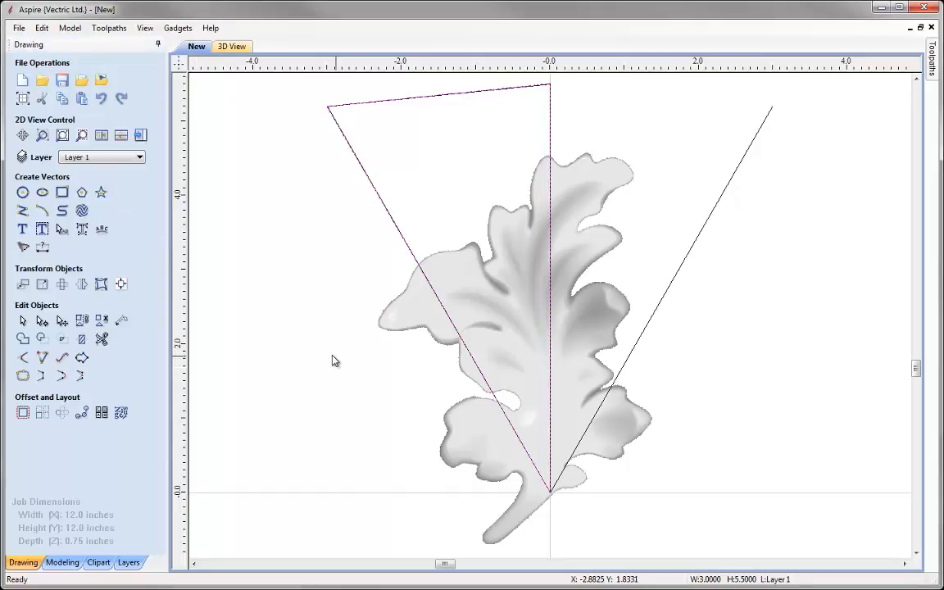
pyautogui.scroll(3, 473, 372)
pyautogui.scroll(10, 471, 328)
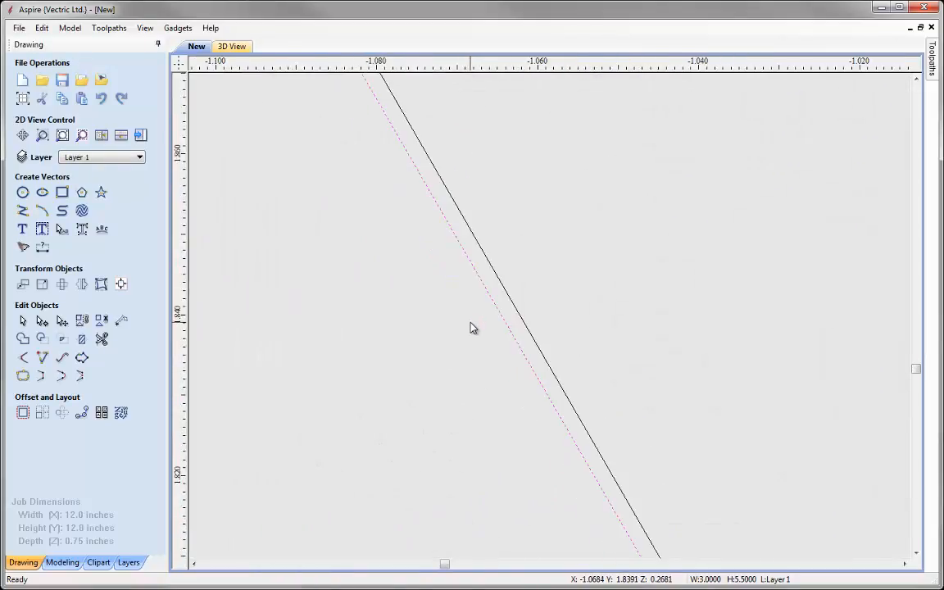
pyautogui.press('f')
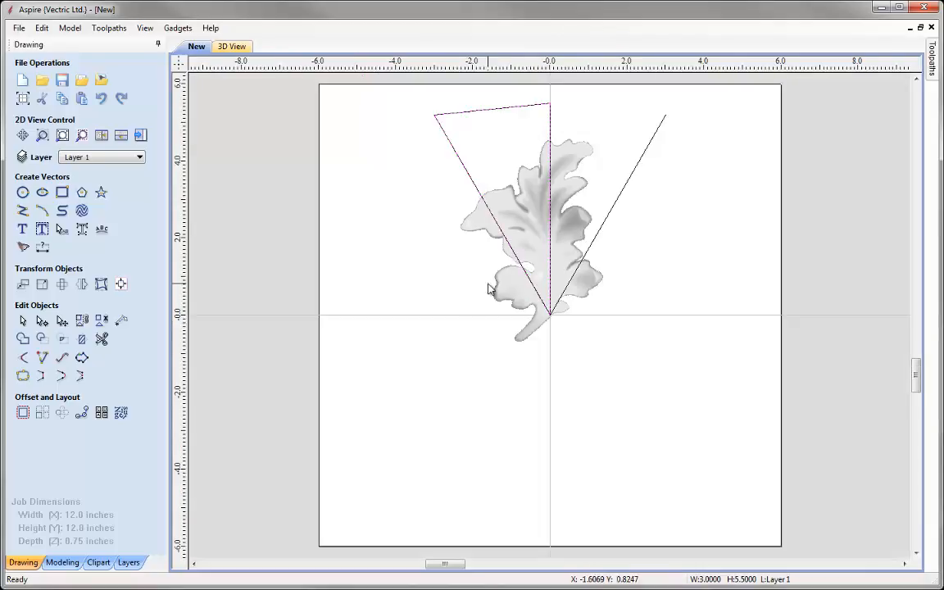
# Trim away the parts of the leaf component that lie outside the offset triangle.
pyautogui.keyDown('shift'); pyautogui.click(507, 220); pyautogui.keyUp('shift')
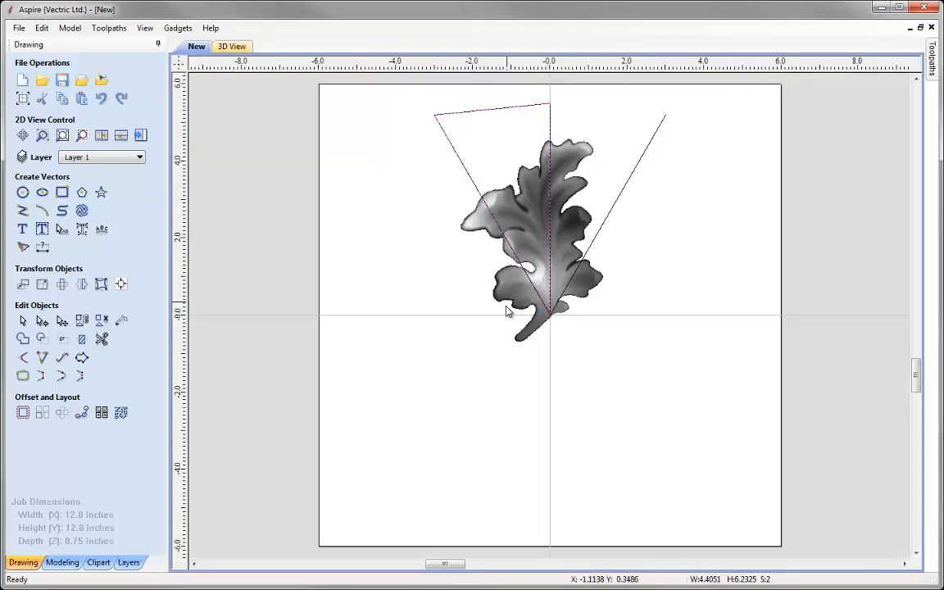
pyautogui.click(71, 564)
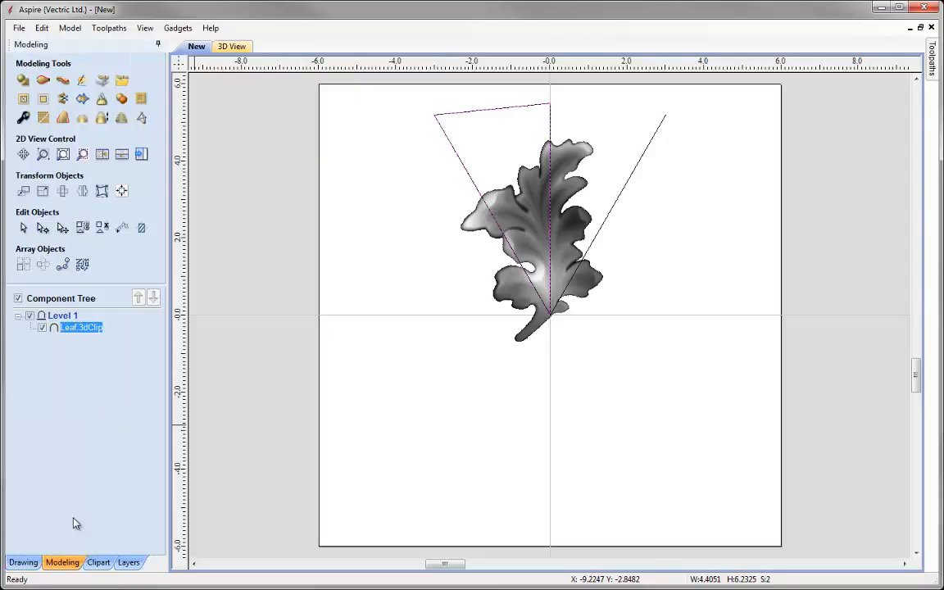
pyautogui.click(43, 99)
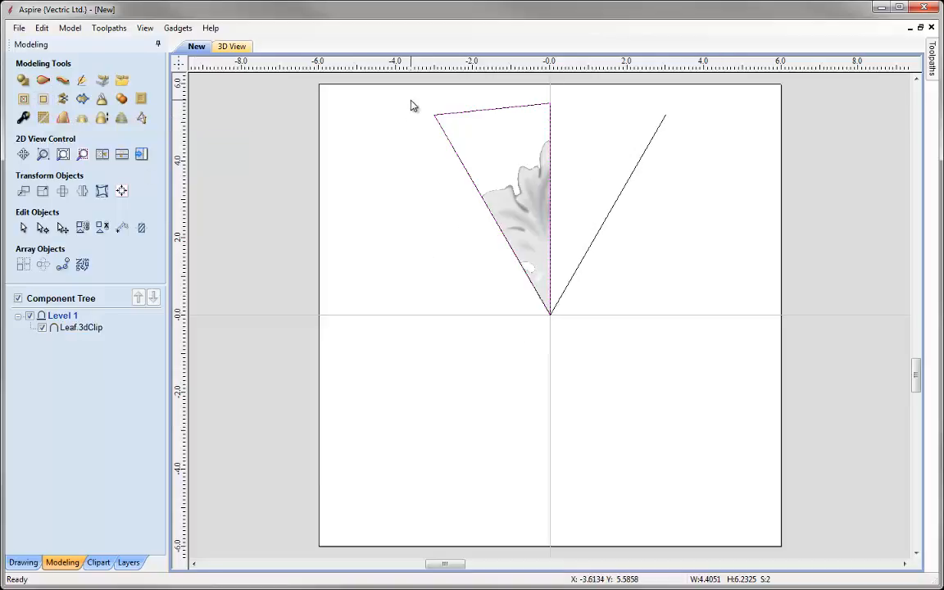
# Delete the outer offset triangle, keeping the original triangle around the trimmed leaf.
pyautogui.click(83, 154)
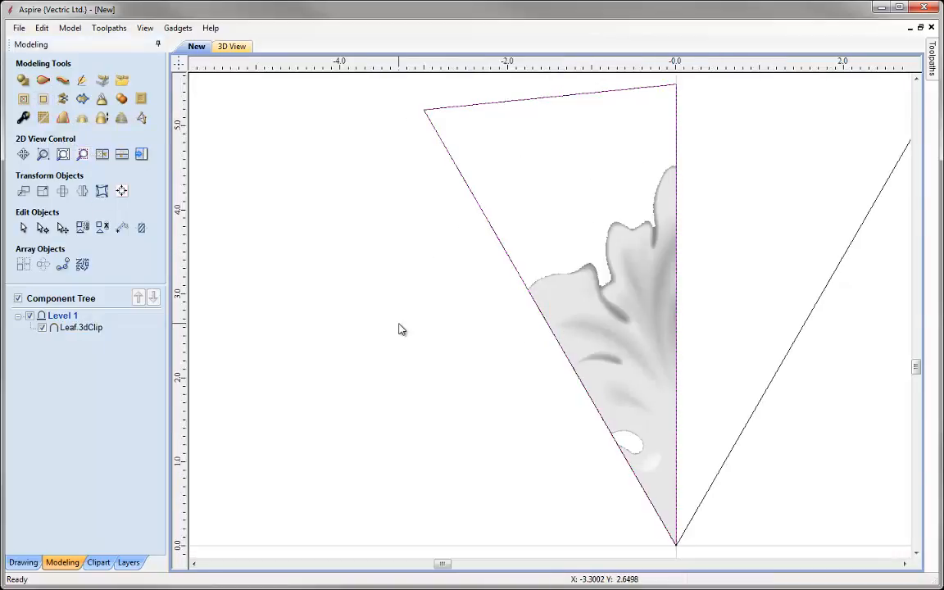
pyautogui.scroll(3, 584, 400)
pyautogui.scroll(10, 584, 400)
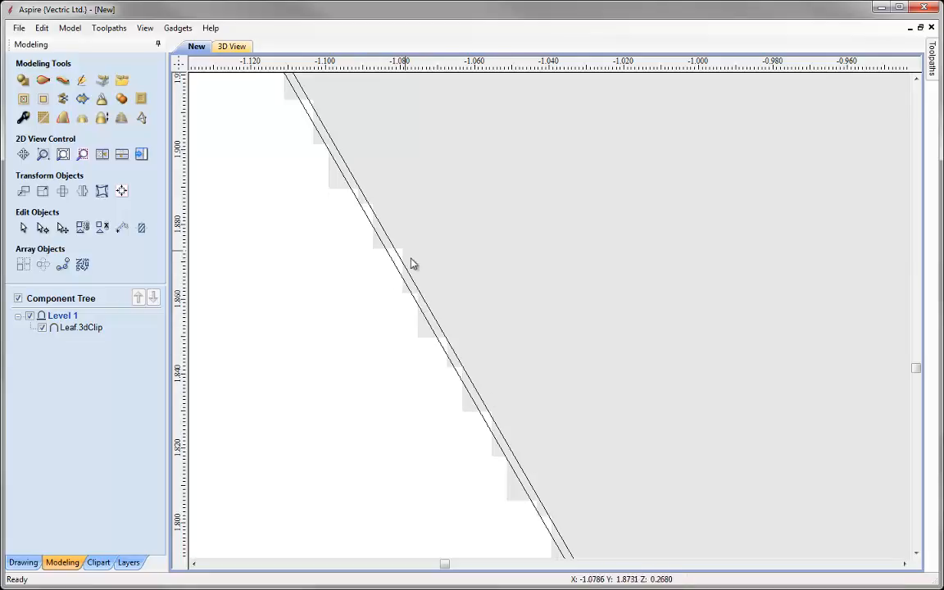
pyautogui.click(433, 328)
pyautogui.click(401, 368)
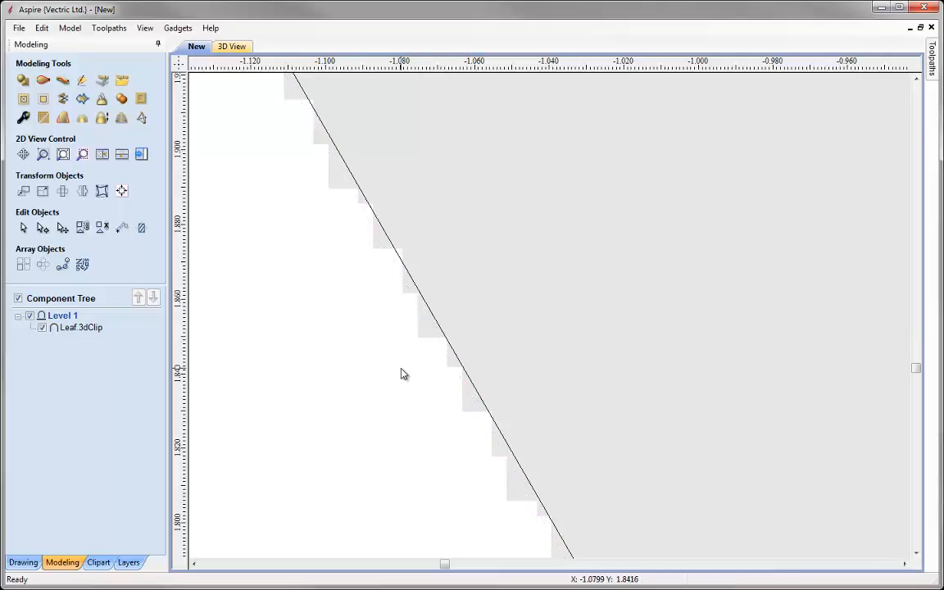
pyautogui.press('f')
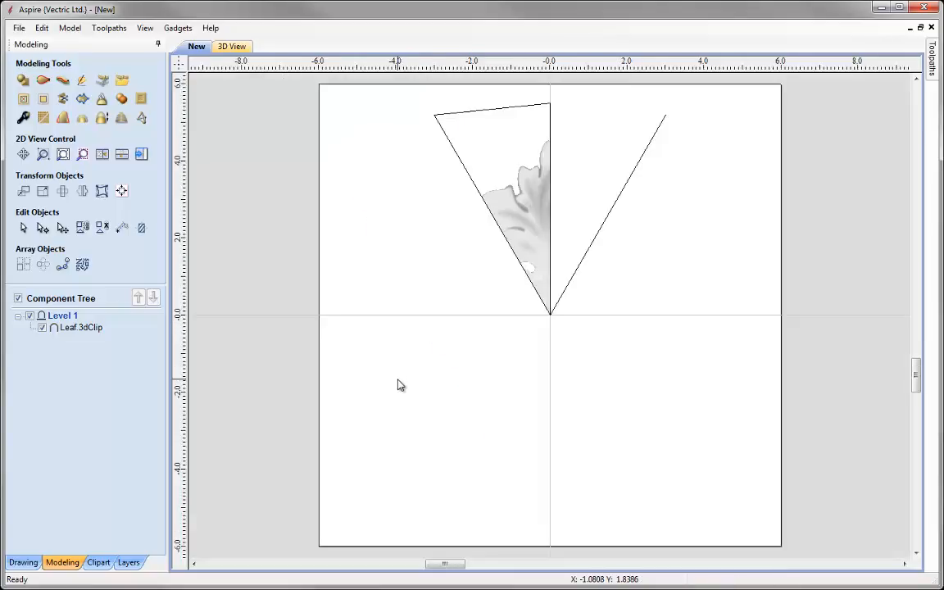
# Arrange the 2D and 3D views side by side and create a horizontally mirrored copy of the trimmed leaf across the center line.
pyautogui.click(101, 154)
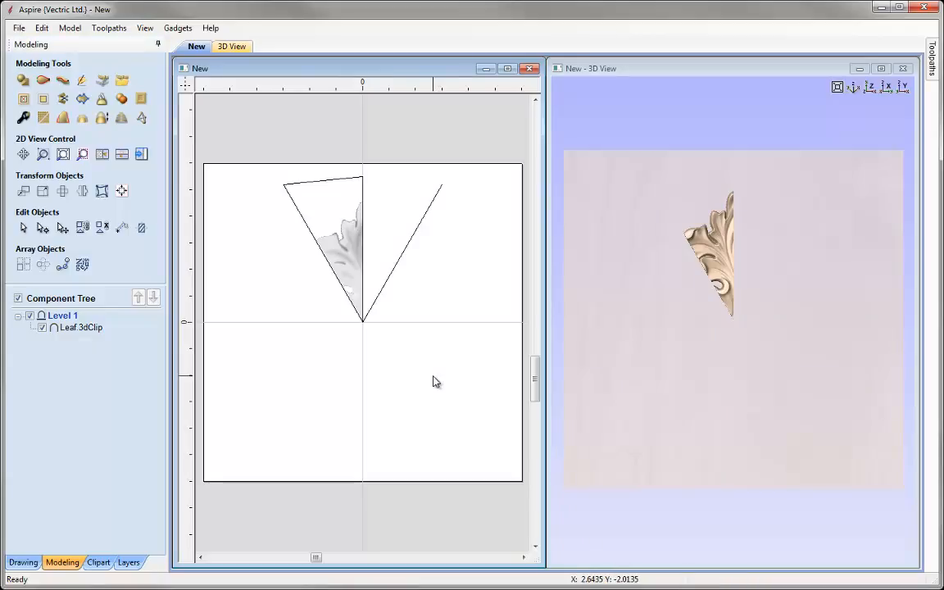
pyautogui.click(354, 263)
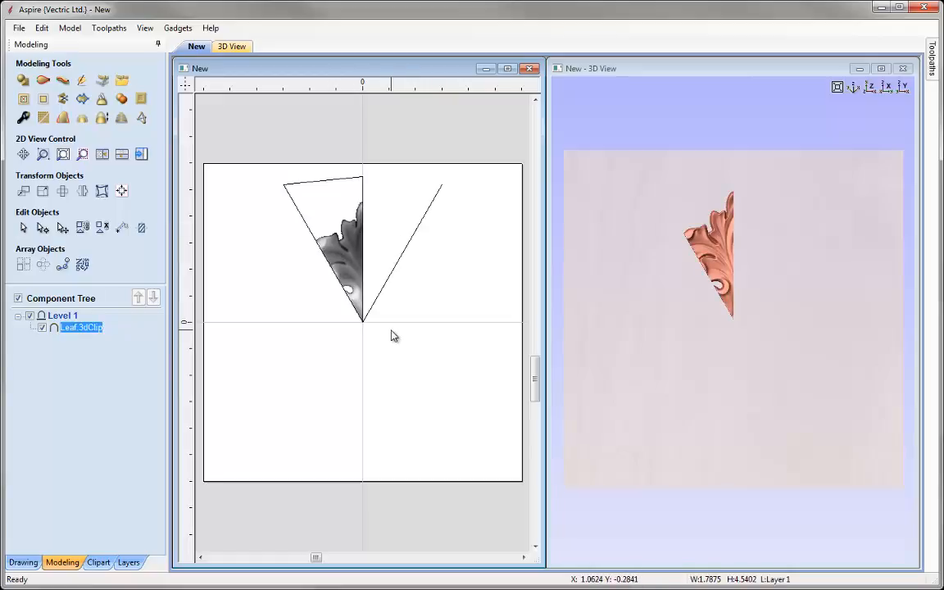
pyautogui.click(82, 191)
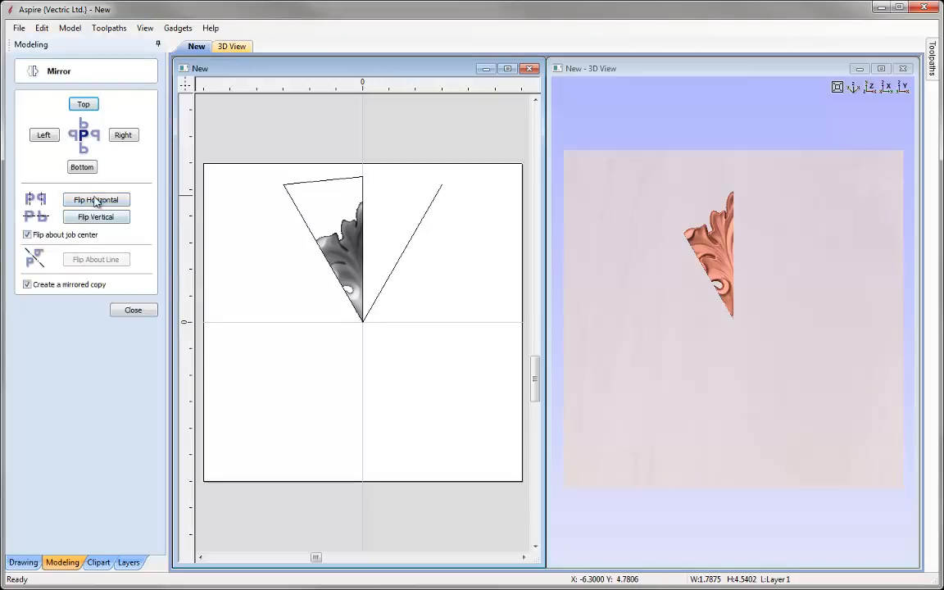
pyautogui.click(120, 318)
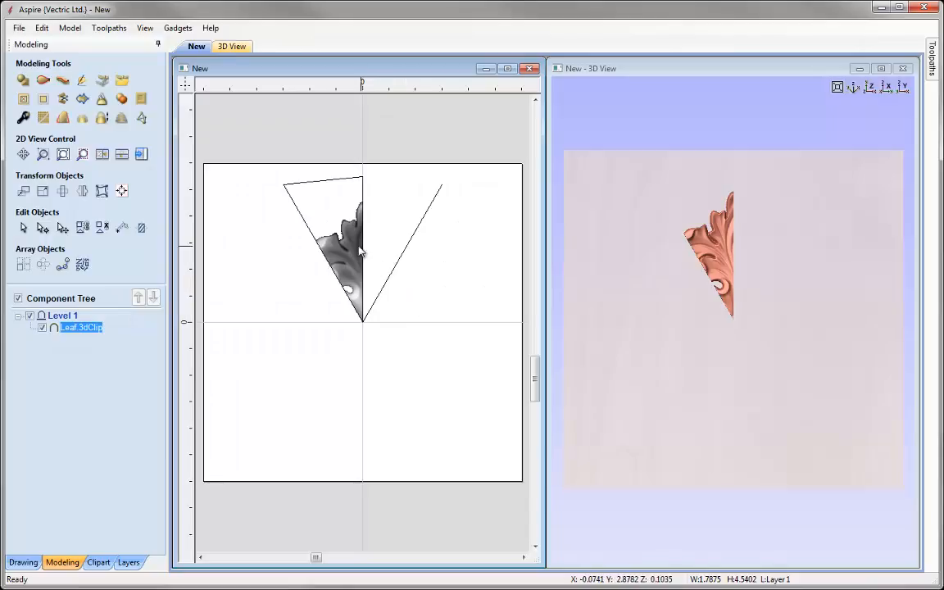
pyautogui.click(359, 249)
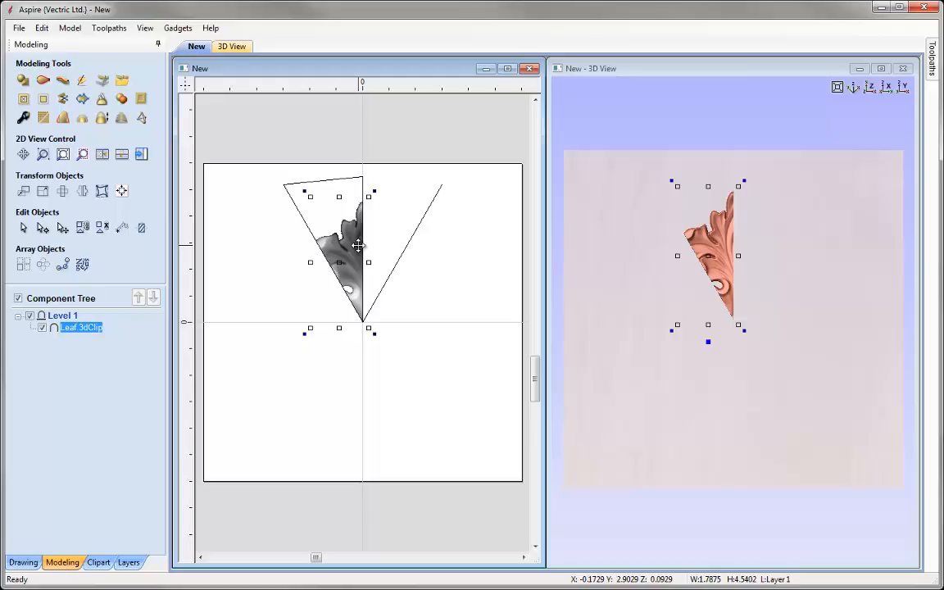
pyautogui.hotkey('ctrl', 'shift', 'h')
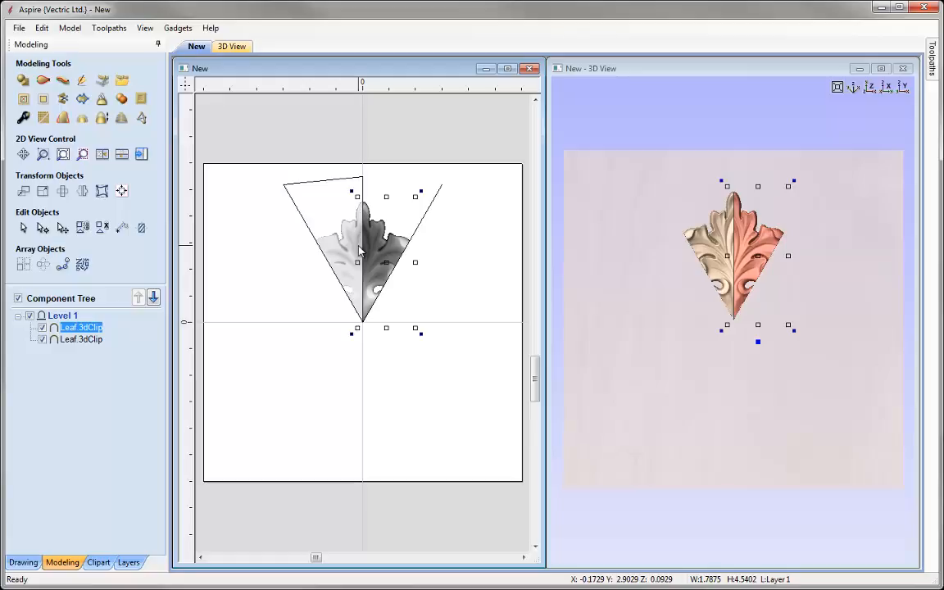
# Inspect the seam between the two leaf halves in 3D and change both components' combine mode so their overlap blends.
pyautogui.click(746, 383)
pyautogui.scroll(5, 735, 348)
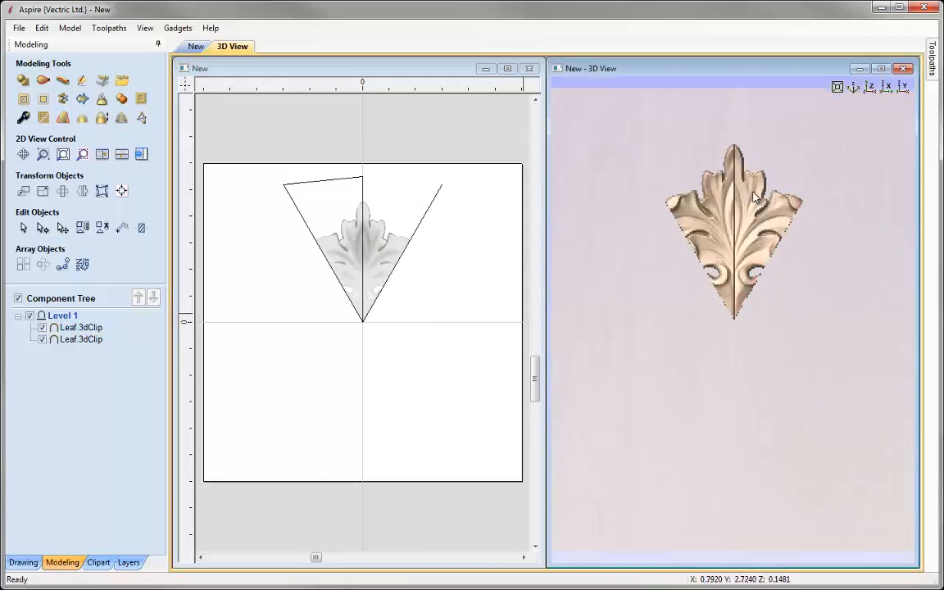
pyautogui.moveTo(780, 385); pyautogui.dragTo(764, 362)
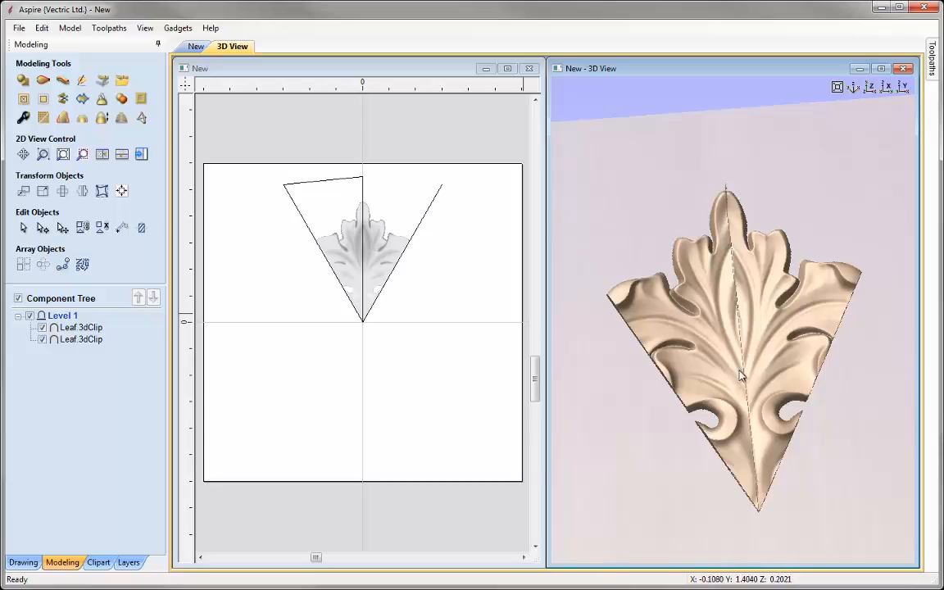
pyautogui.moveTo(706, 384); pyautogui.dragTo(817, 382)
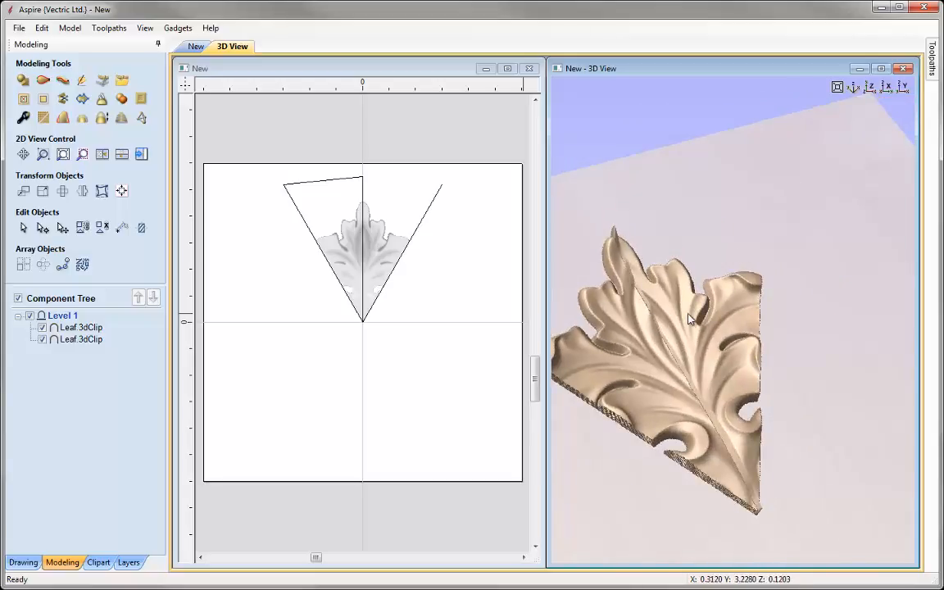
pyautogui.click(869, 87)
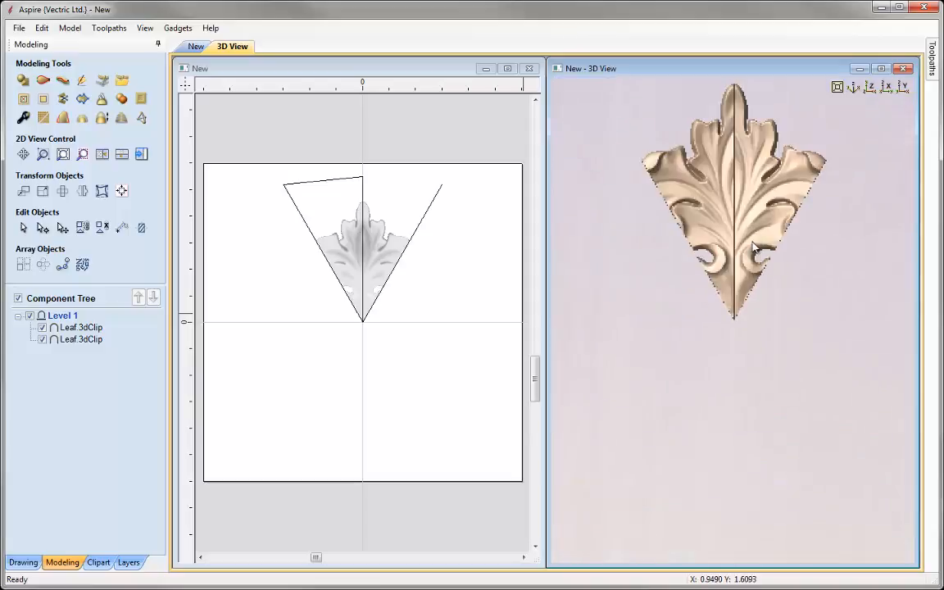
pyautogui.click(75, 328)
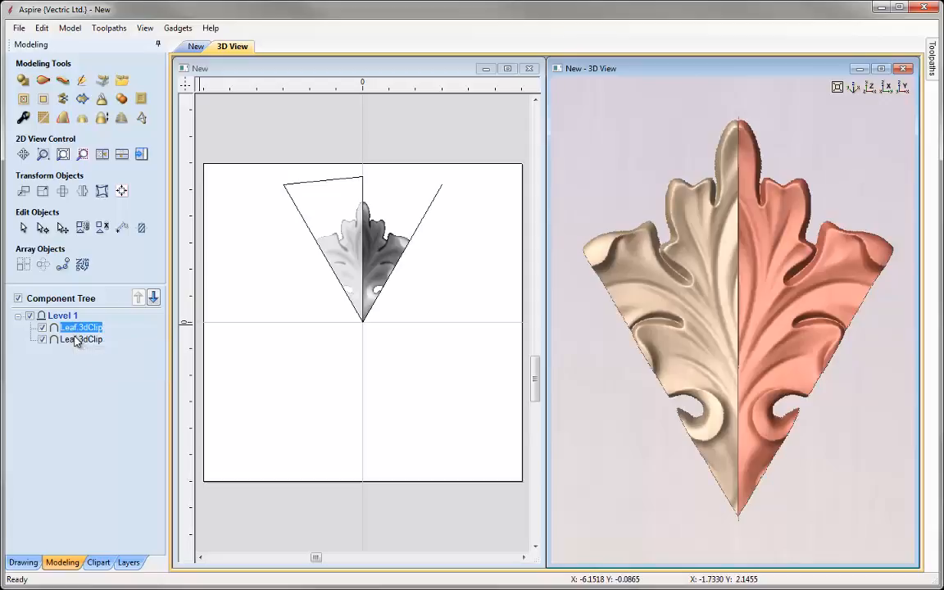
pyautogui.keyDown('ctrl'); pyautogui.click(76, 340); pyautogui.keyUp('ctrl')
pyautogui.rightClick(77, 341)
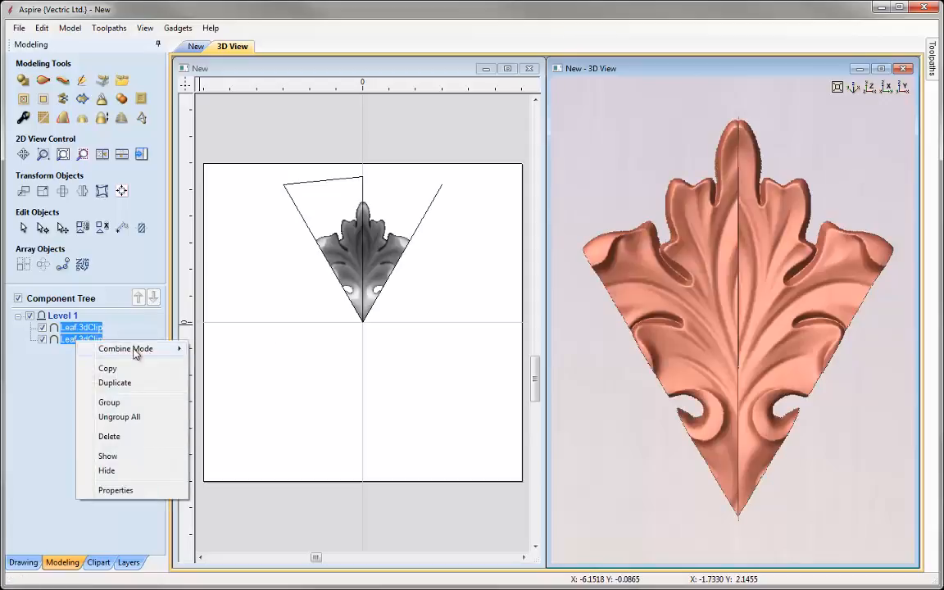
pyautogui.moveTo(184, 351)
pyautogui.click(220, 378)
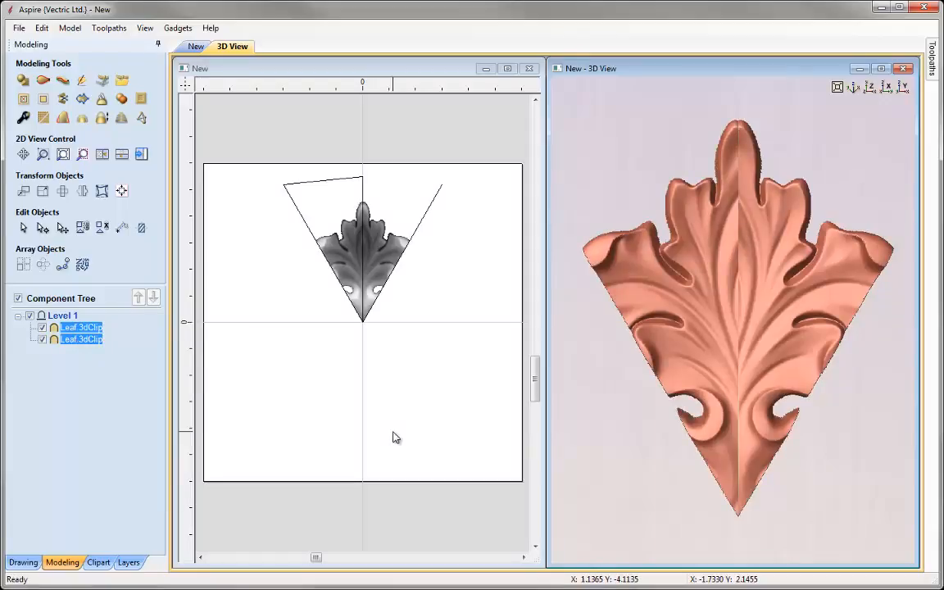
# Select both mirrored leaf halves in the 3D view and bake them into a single component for sculpting.
pyautogui.click(835, 475)
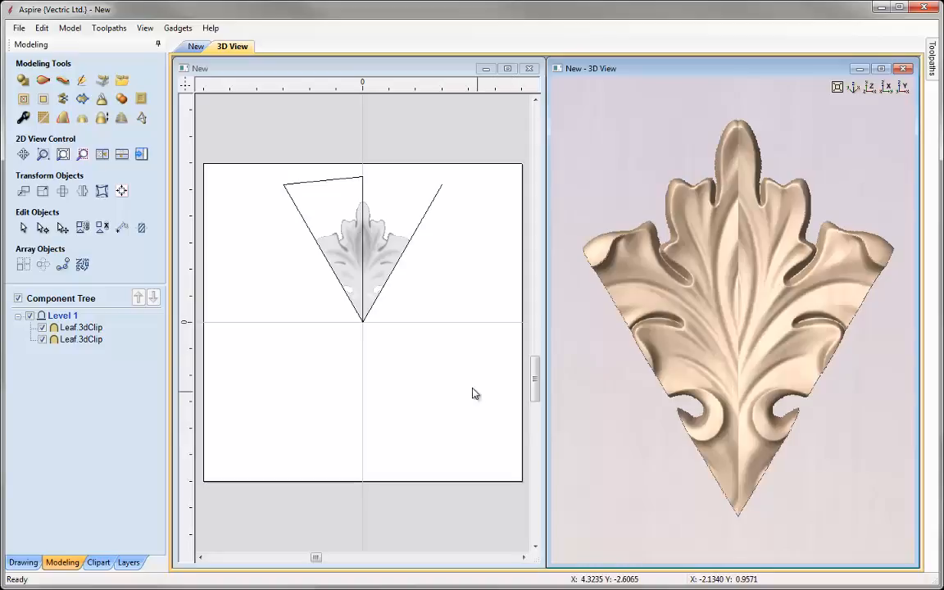
pyautogui.click(81, 83)
pyautogui.click(521, 363)
pyautogui.click(685, 313)
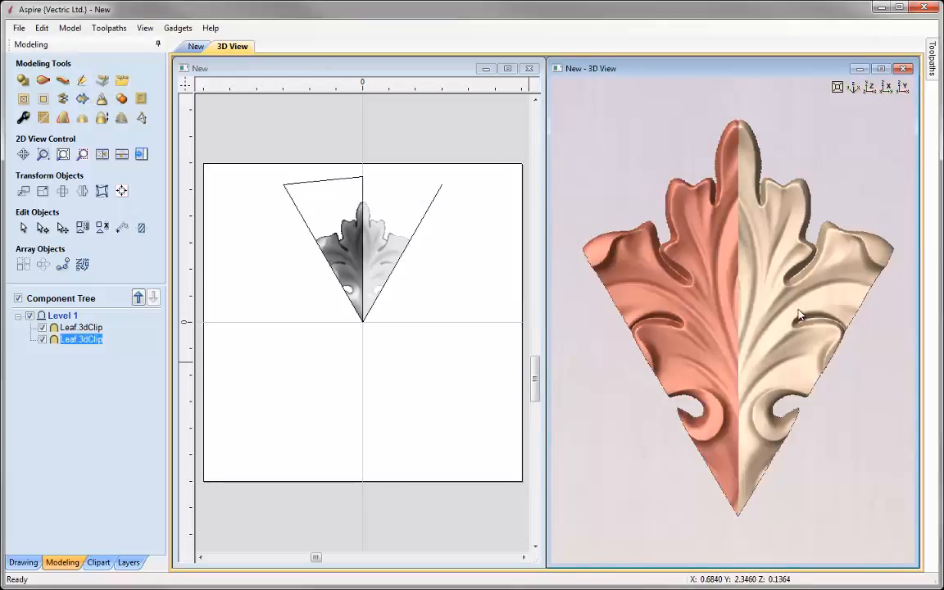
pyautogui.keyDown('shift'); pyautogui.click(799, 316); pyautogui.keyUp('shift')
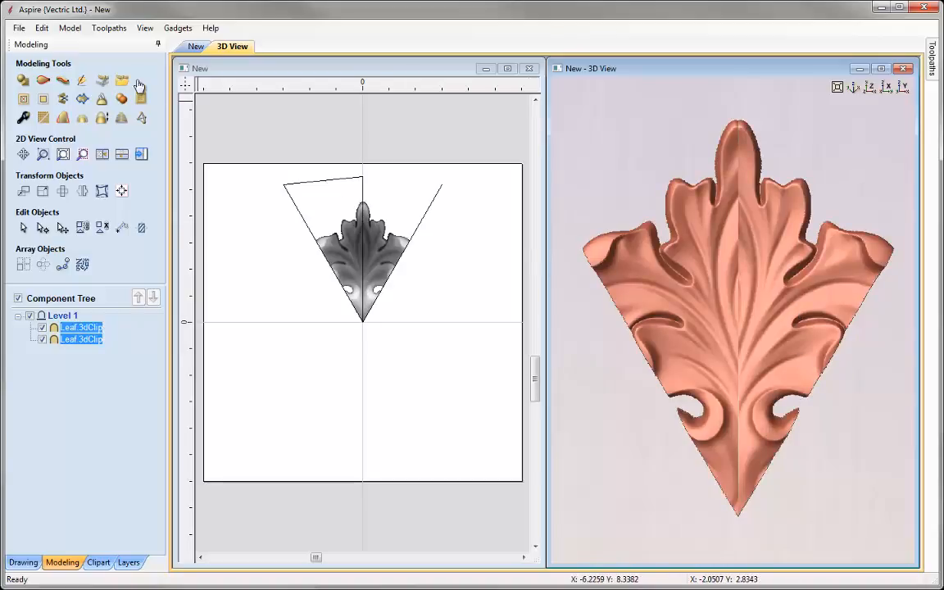
pyautogui.click(85, 82)
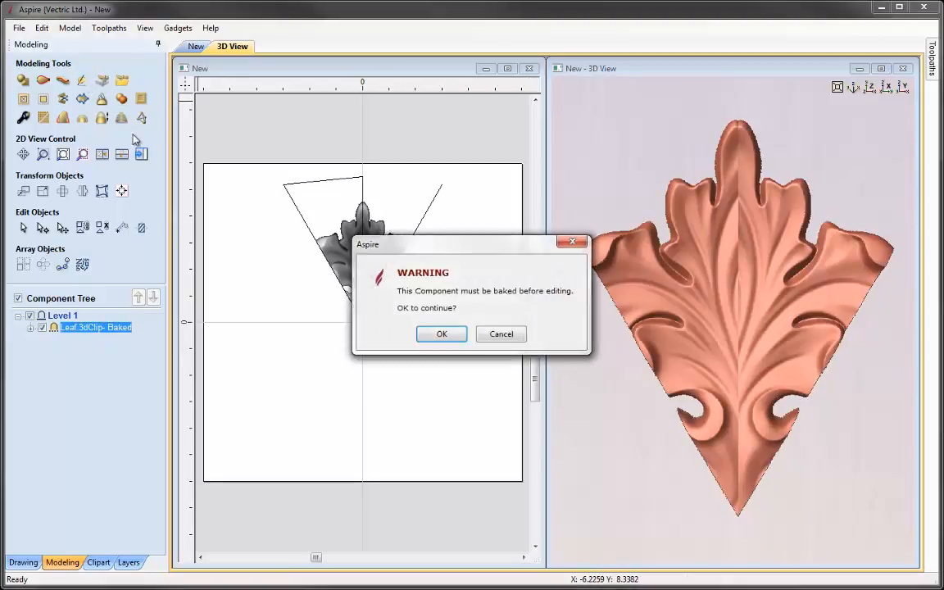
pyautogui.click(442, 334)
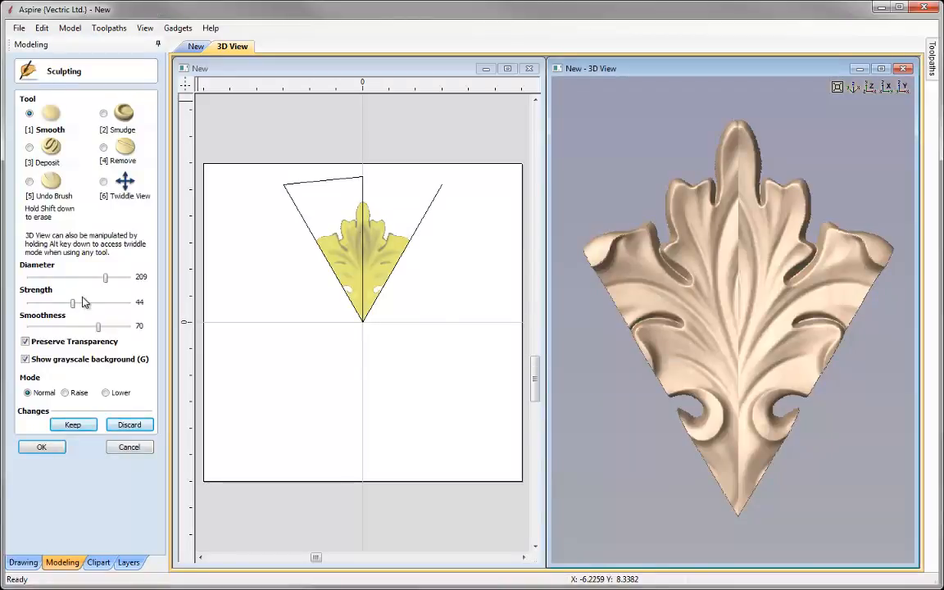
# Sculpt the center seam smooth along the leaf using a Smooth brush with diameter 69 and strength 36, keeping the result.
pyautogui.click(72, 277)
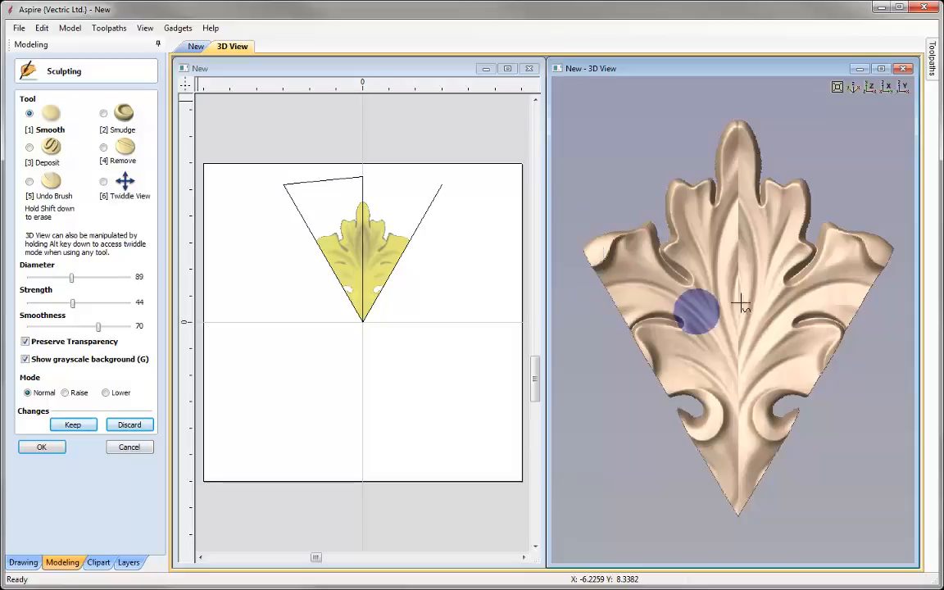
pyautogui.moveTo(72, 278)
pyautogui.mouseDown()
pyautogui.moveTo(62, 278)
pyautogui.moveTo(65, 303)
pyautogui.mouseUp()
pyautogui.moveTo(748, 186)
pyautogui.mouseDown()
pyautogui.moveTo(734, 197)
pyautogui.moveTo(737, 110)
pyautogui.moveTo(738, 459)
pyautogui.moveTo(734, 215)
pyautogui.moveTo(738, 221)
pyautogui.mouseUp()
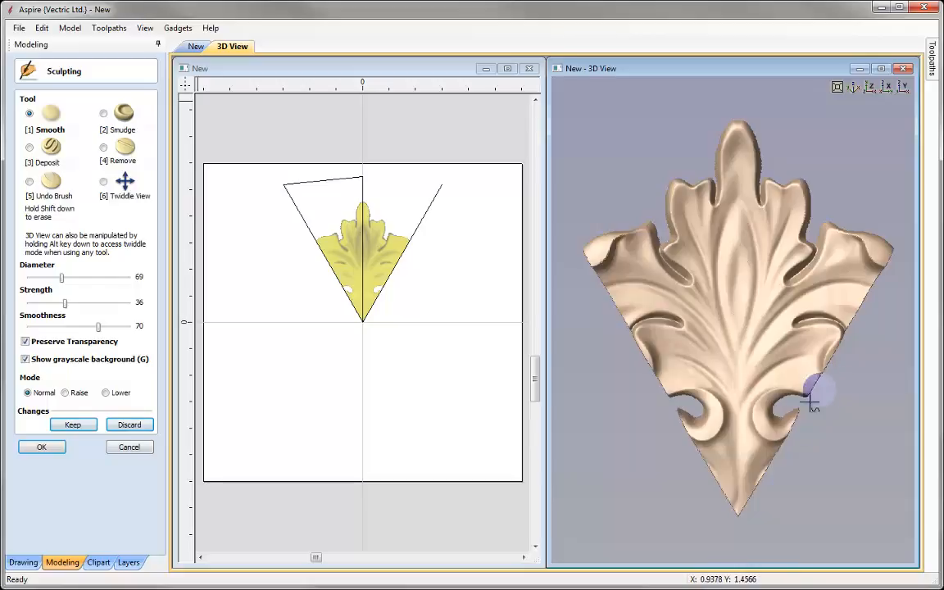
pyautogui.click(45, 448)
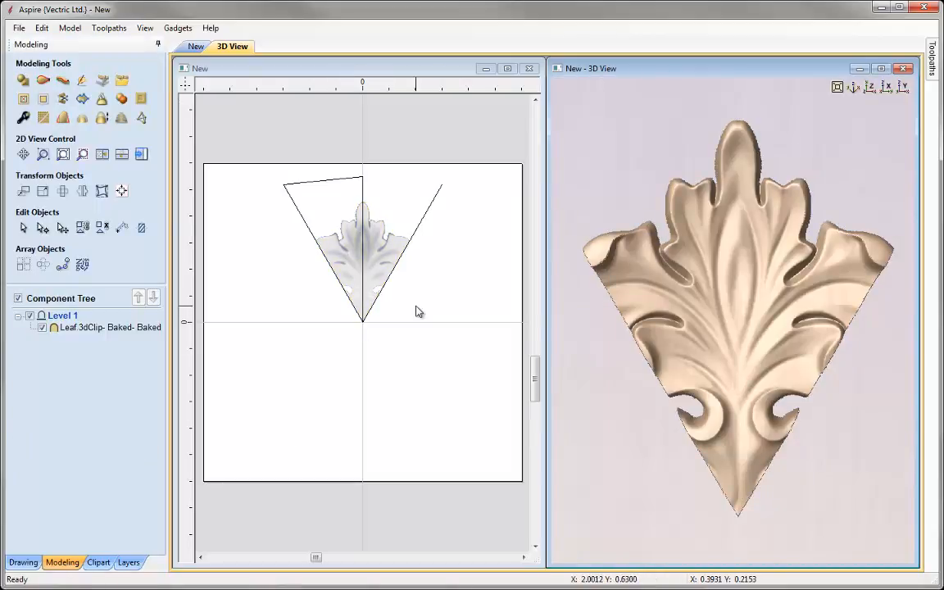
# Rename the baked leaf component as LeafSegment.
pyautogui.click(871, 88)
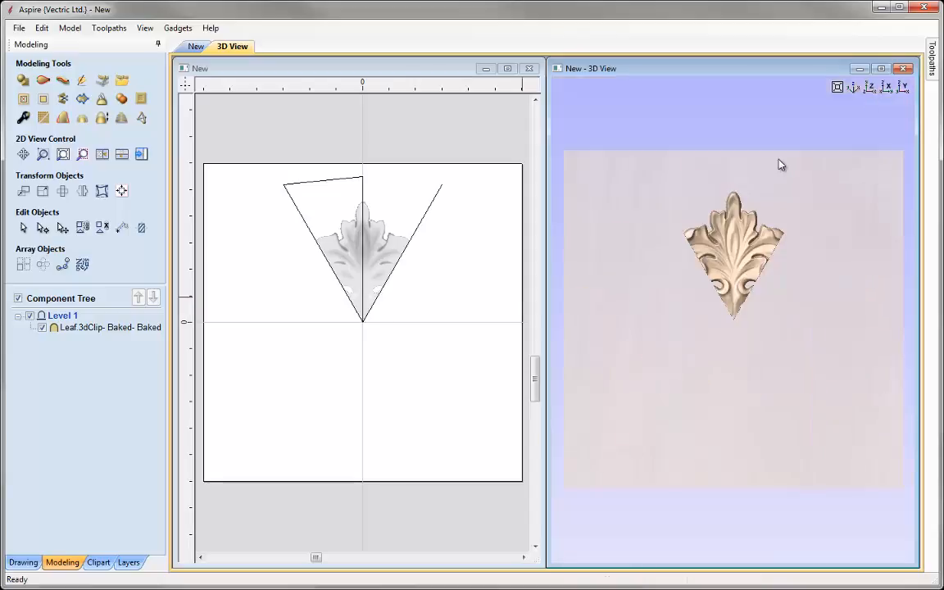
pyautogui.click(379, 274)
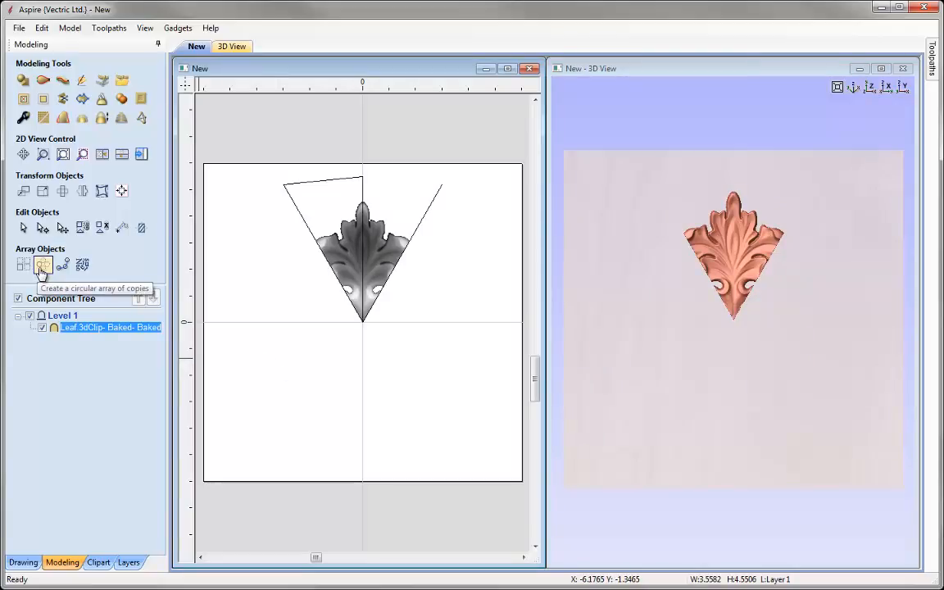
pyautogui.rightClick(66, 330)
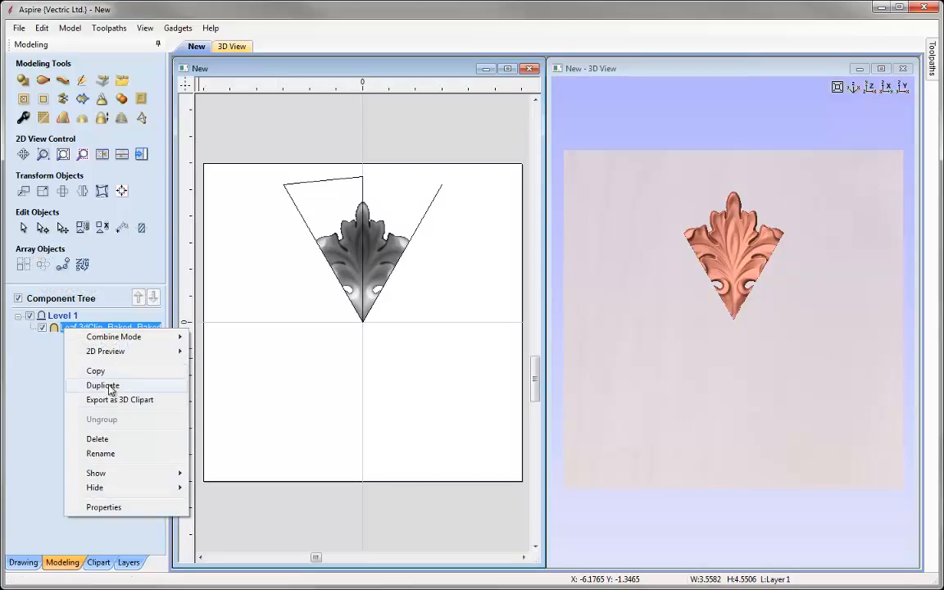
pyautogui.click(111, 452)
pyautogui.moveTo(82, 331); pyautogui.dragTo(204, 343)
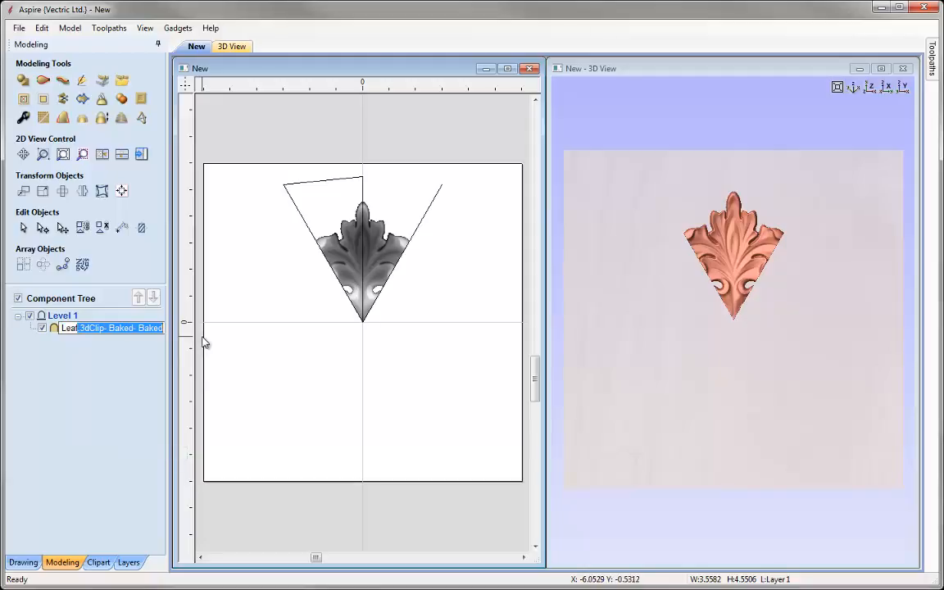
pyautogui.press('Delete')
pyautogui.write('Segment')
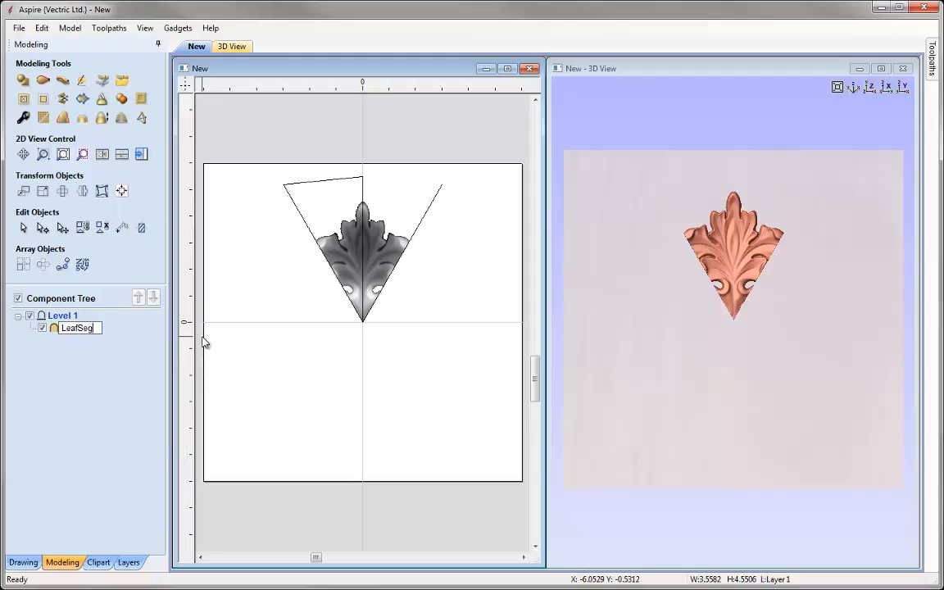
pyautogui.click(150, 356)
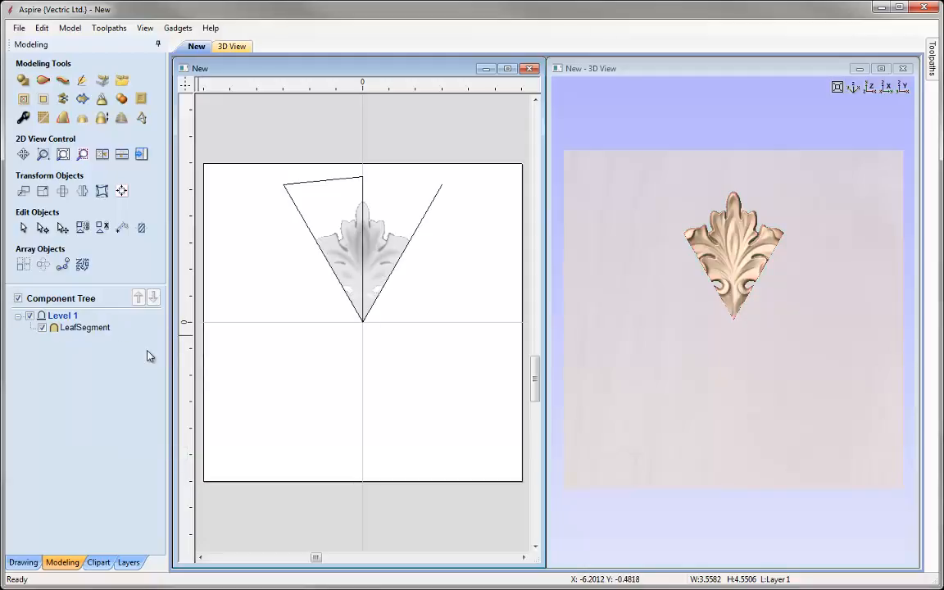
# Create a circular array of 6 rotated LeafSegment copies over a total angle of 360 degrees around rotation center X 0, Y 0.
pyautogui.click(91, 327)
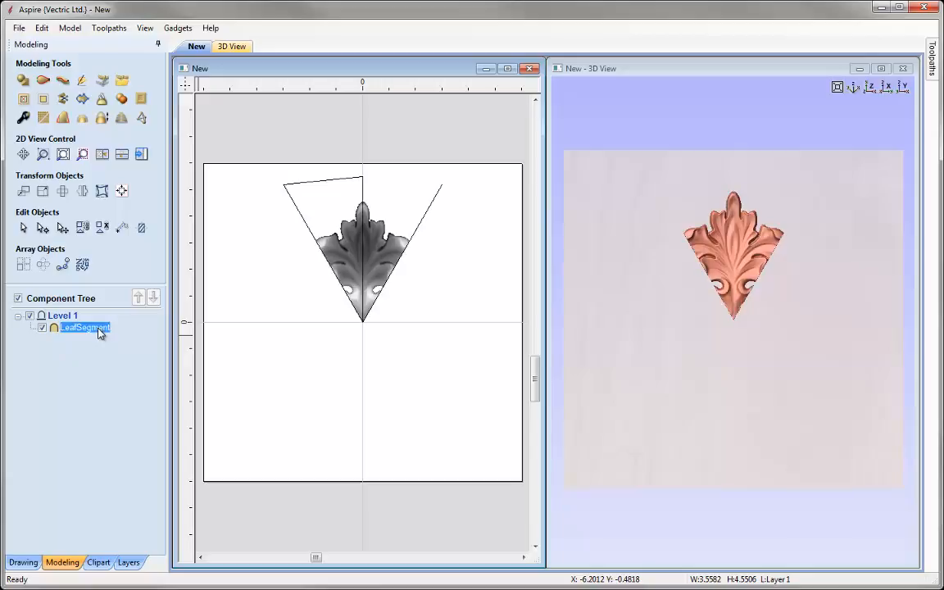
pyautogui.click(42, 265)
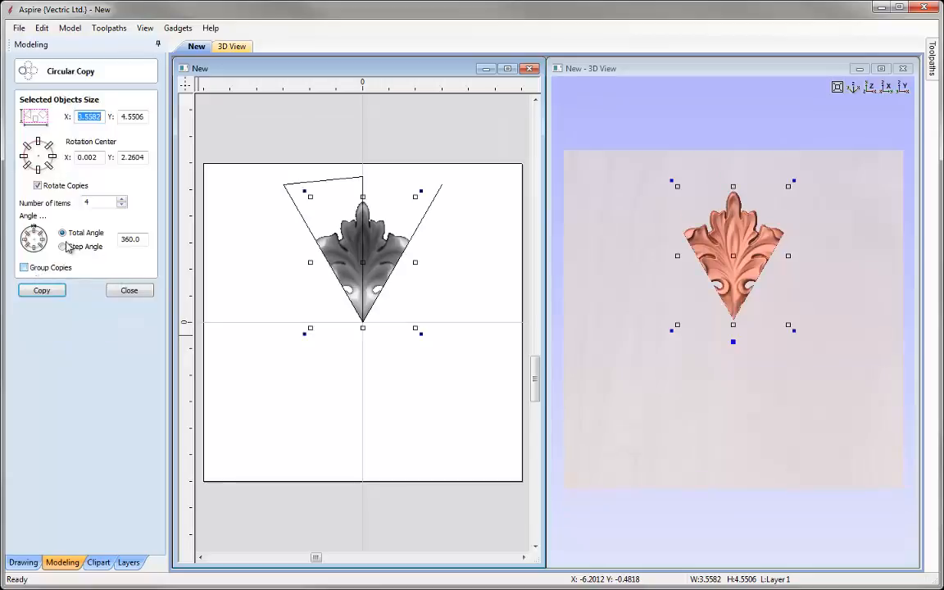
pyautogui.doubleClick(86, 156)
pyautogui.write('0')
pyautogui.press('Tab')
pyautogui.write('0')
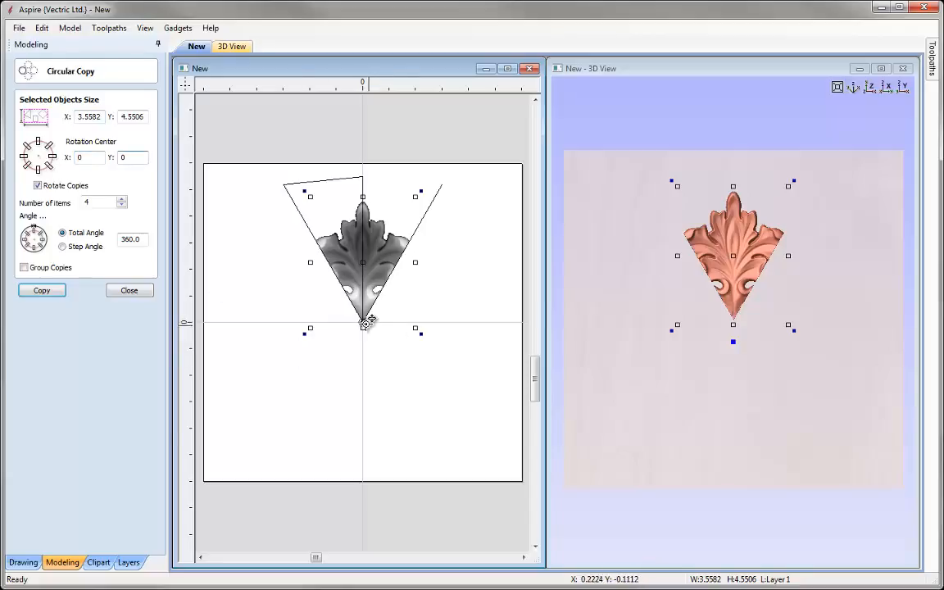
pyautogui.doubleClick(66, 203)
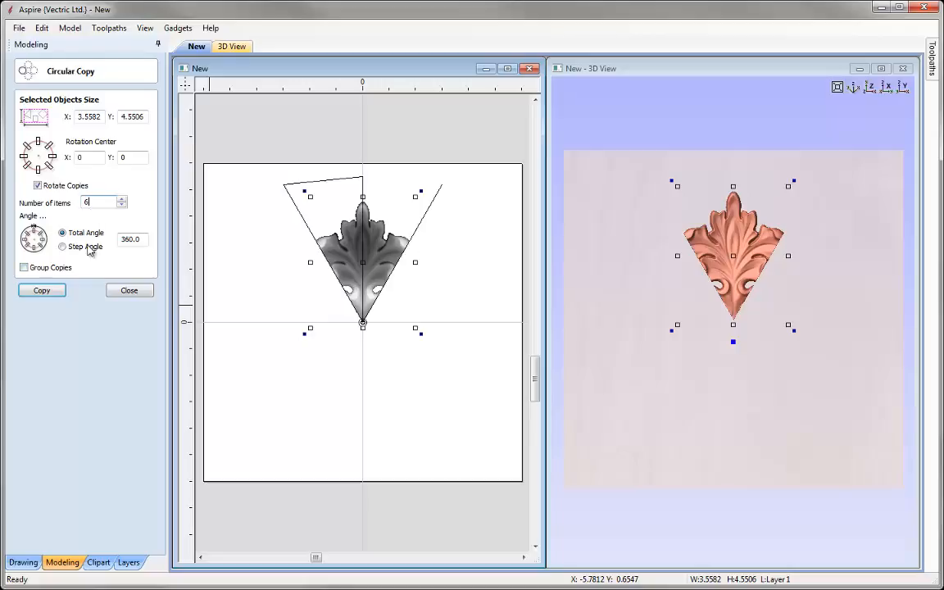
pyautogui.click(64, 292)
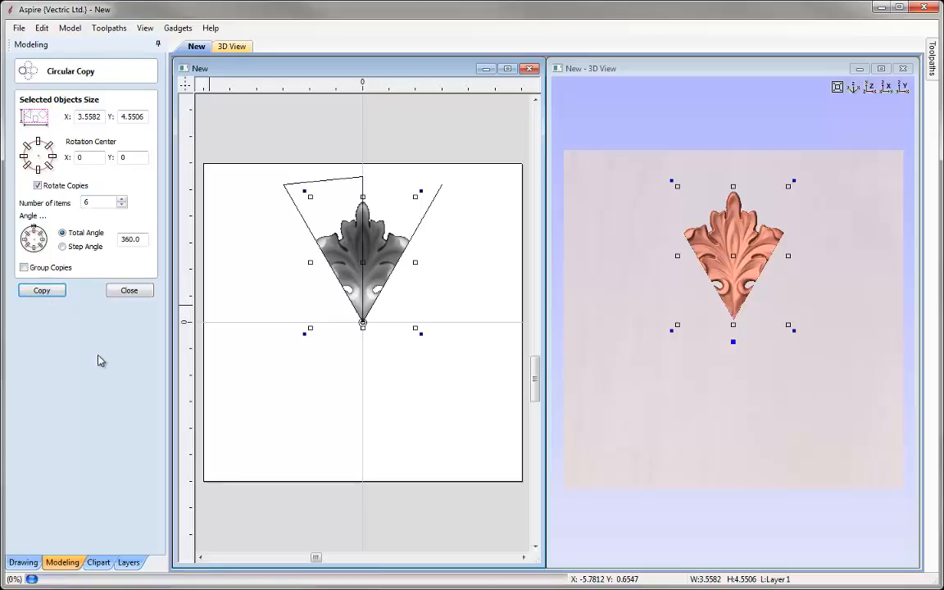
pyautogui.click(129, 292)
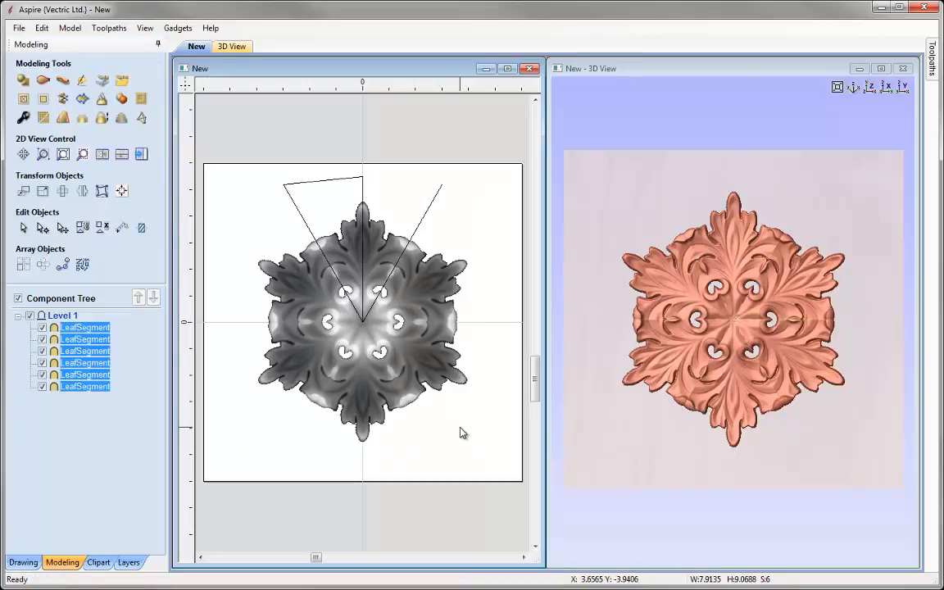
pyautogui.click(471, 440)
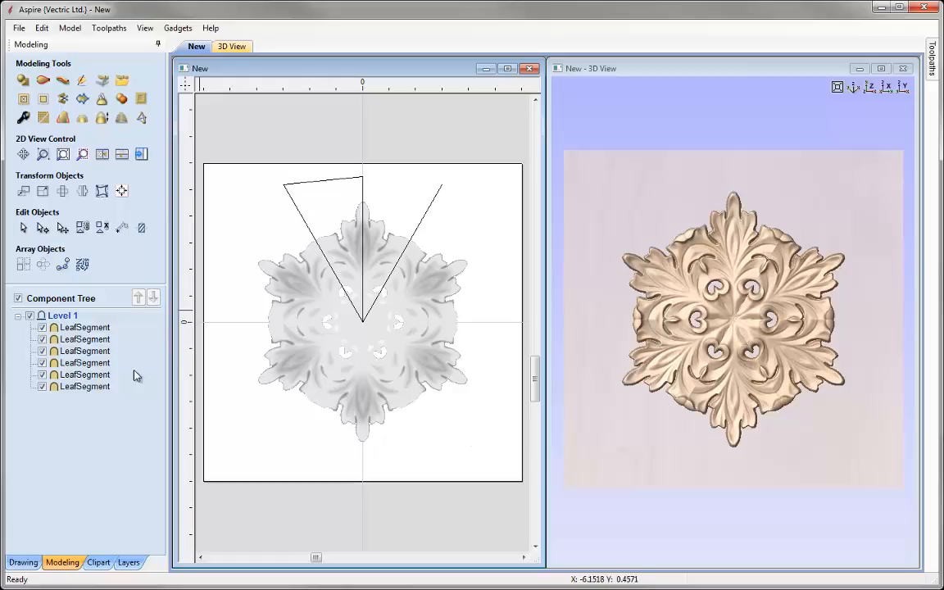
# Bake all six LeafSegment components into one component.
pyautogui.click(89, 387)
pyautogui.keyDown('shift'); pyautogui.click(60, 328); pyautogui.keyUp('shift')
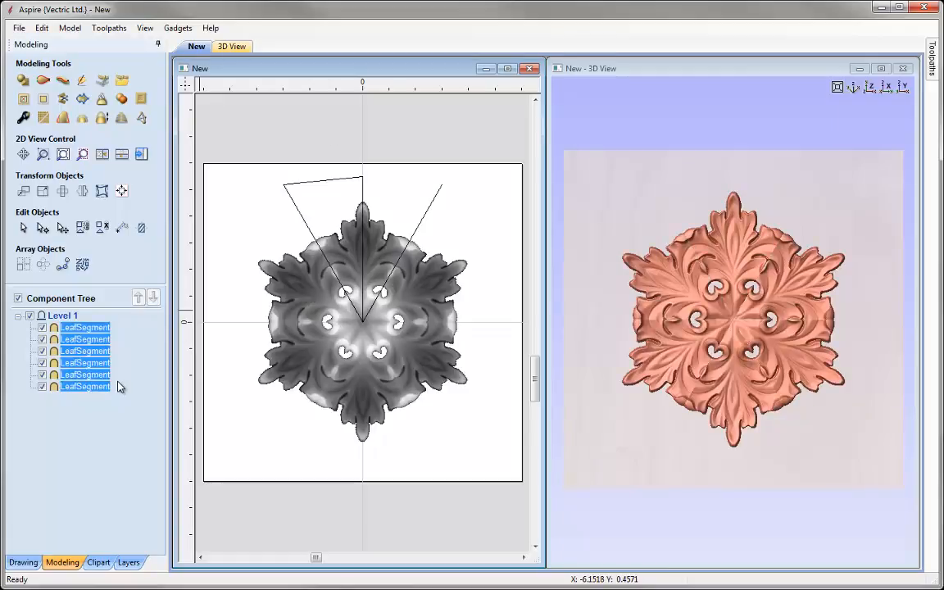
pyautogui.click(101, 100)
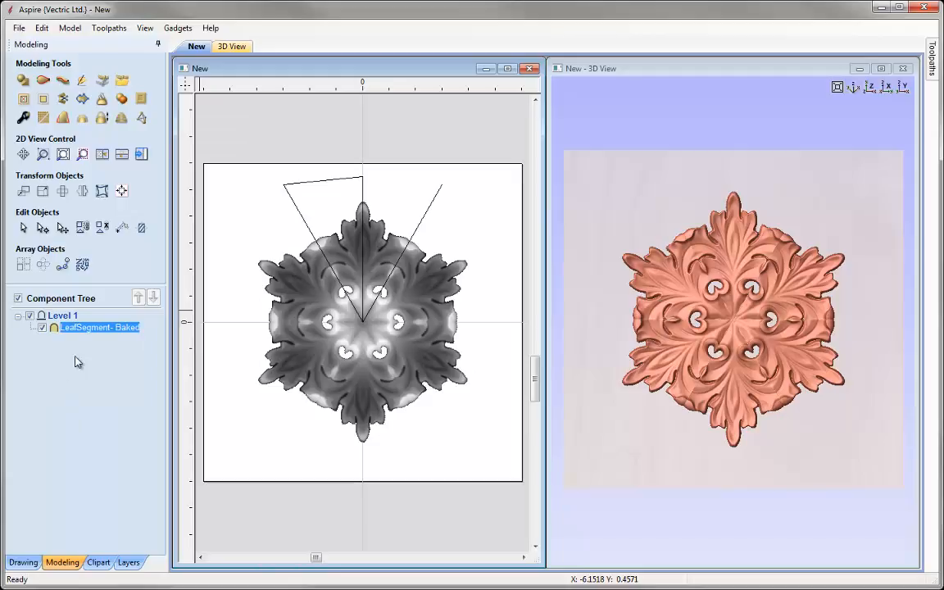
# Smooth the baked leaf rosette with a smoothing amount slightly below the middle, preserving transparency.
pyautogui.click(43, 118)
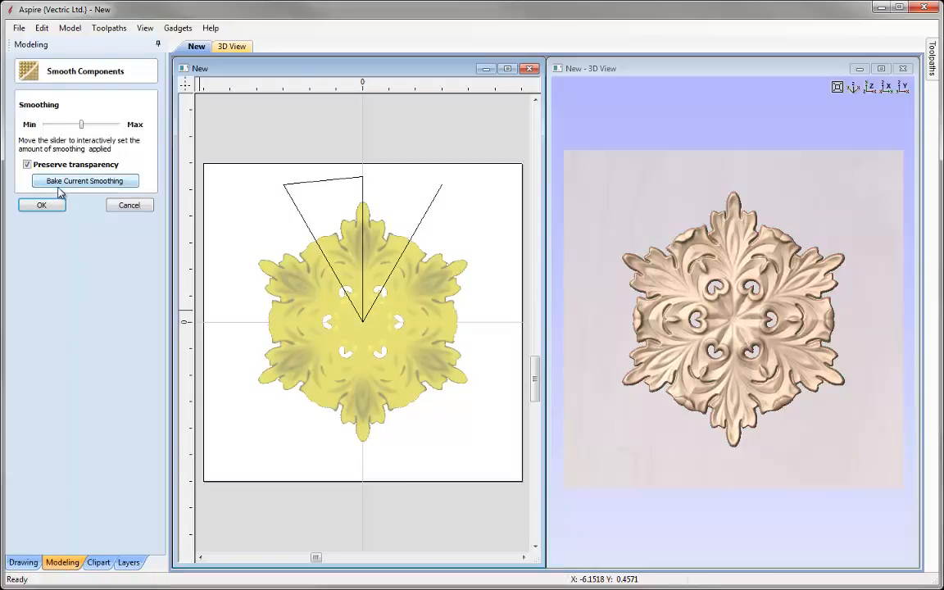
pyautogui.moveTo(81, 124); pyautogui.dragTo(66, 124)
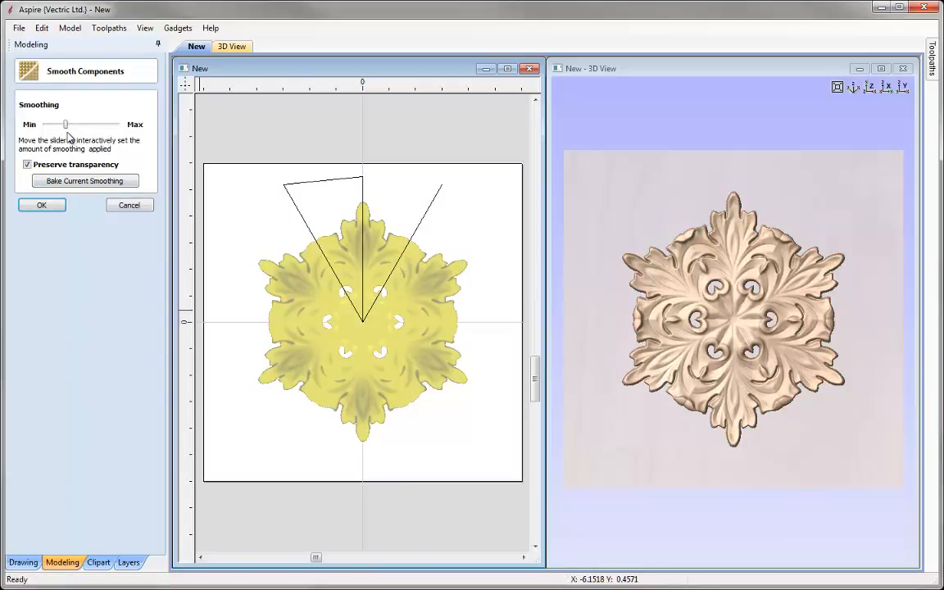
pyautogui.click(42, 206)
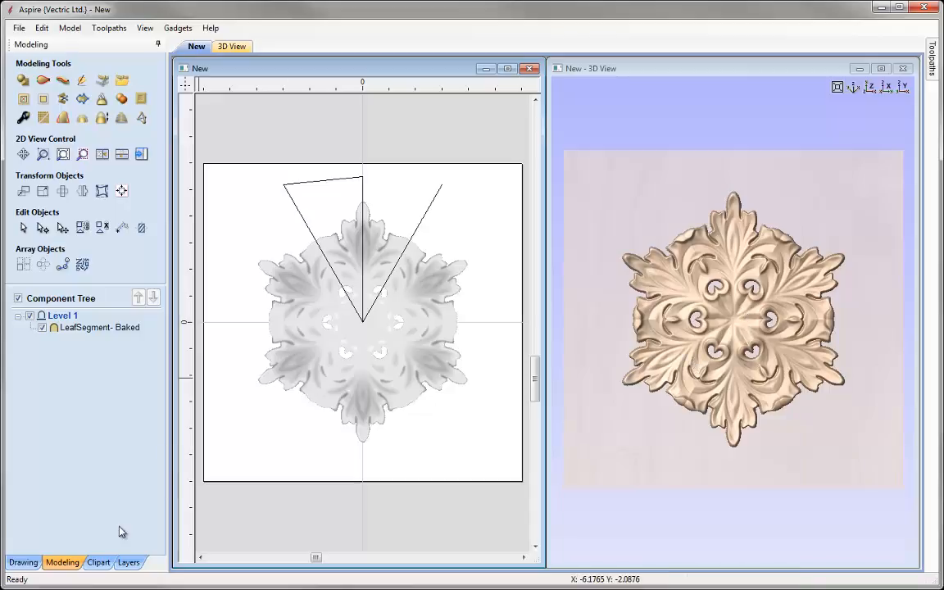
# Place the Flower_Edit clipart from the Flourish118_Bits library folder at the center of the leaf rosette.
pyautogui.click(99, 562)
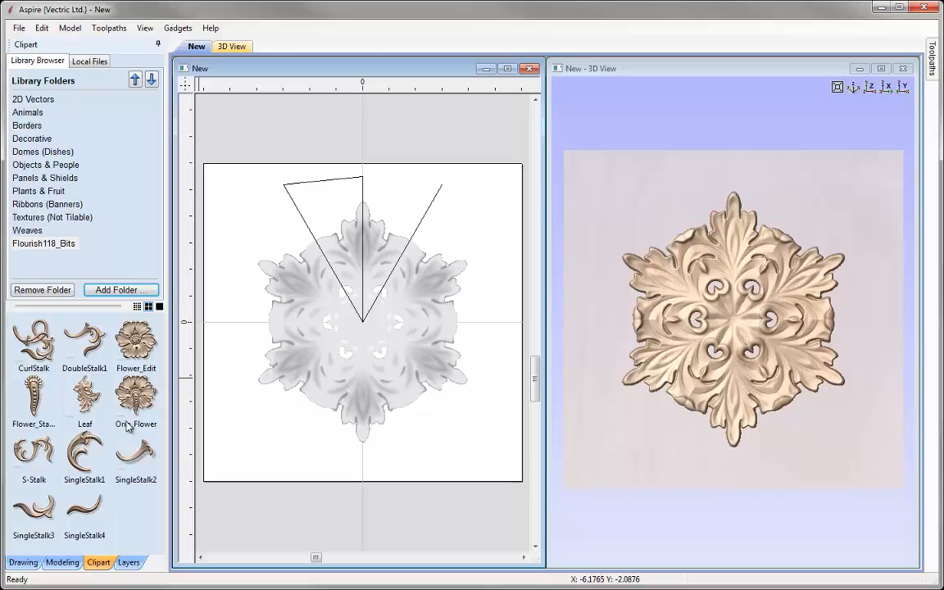
pyautogui.moveTo(135, 348); pyautogui.dragTo(363, 321)
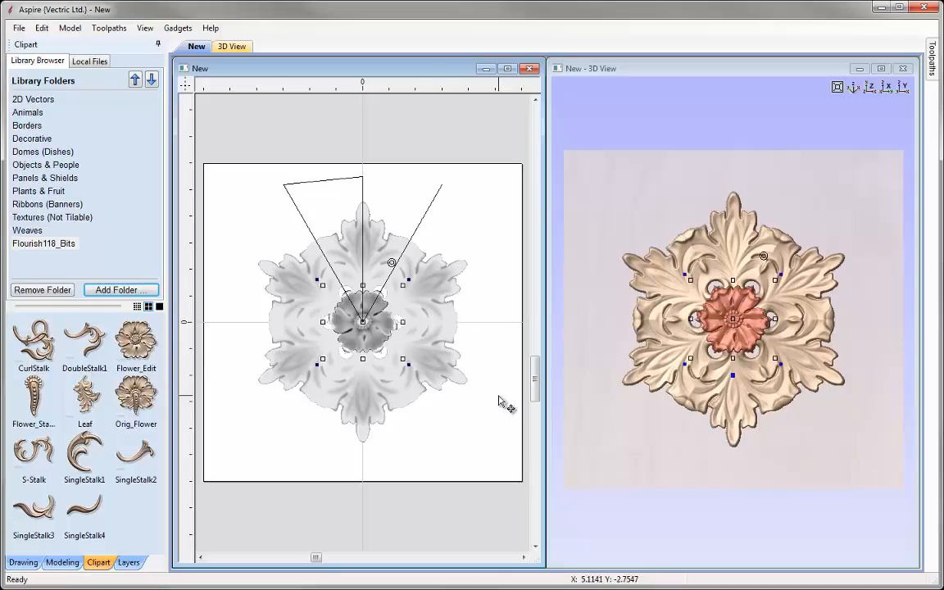
pyautogui.click(502, 401)
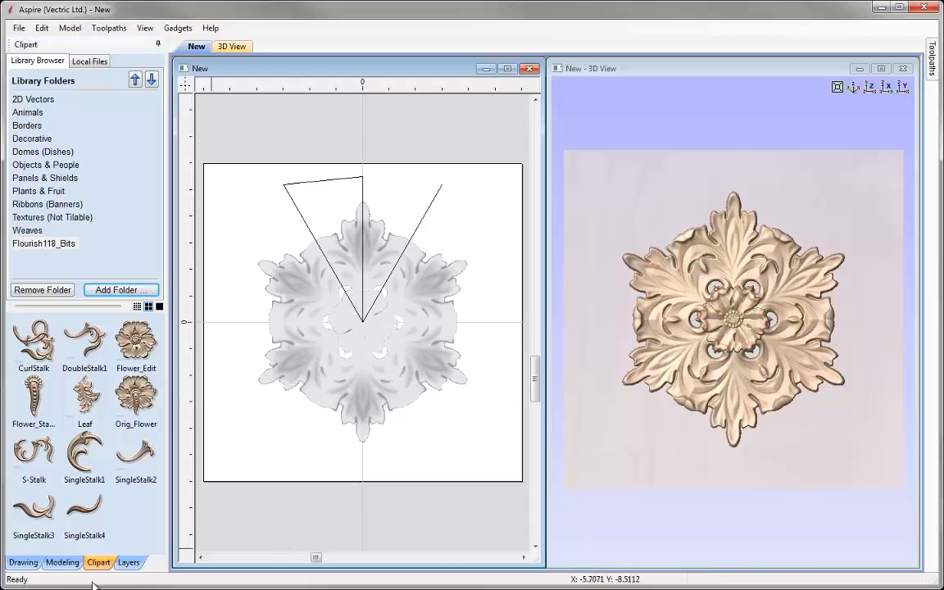
# Change the Flower_Edit component's combine mode so it merges with the leaf rosette.
pyautogui.click(65, 562)
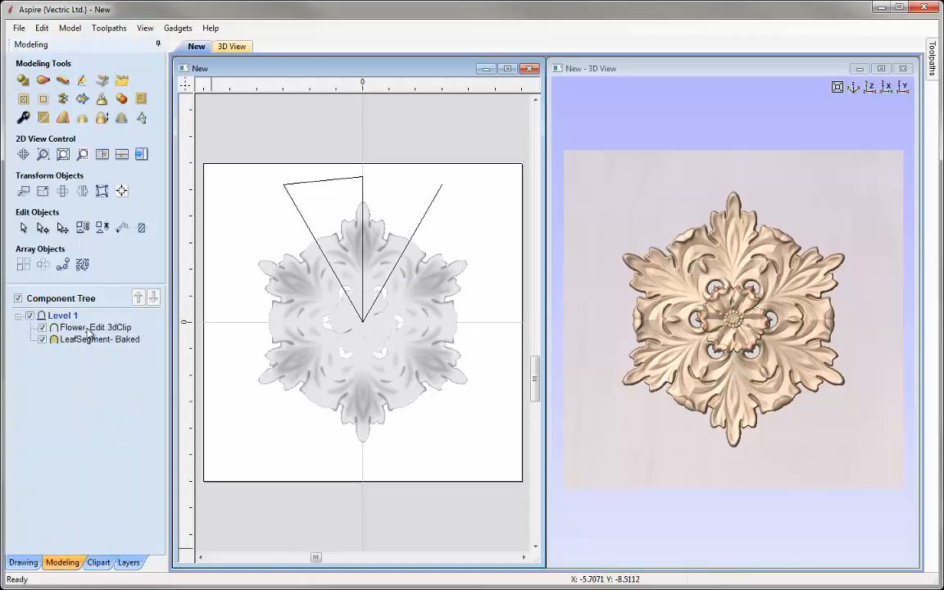
pyautogui.rightClick(82, 328)
pyautogui.click(238, 367)
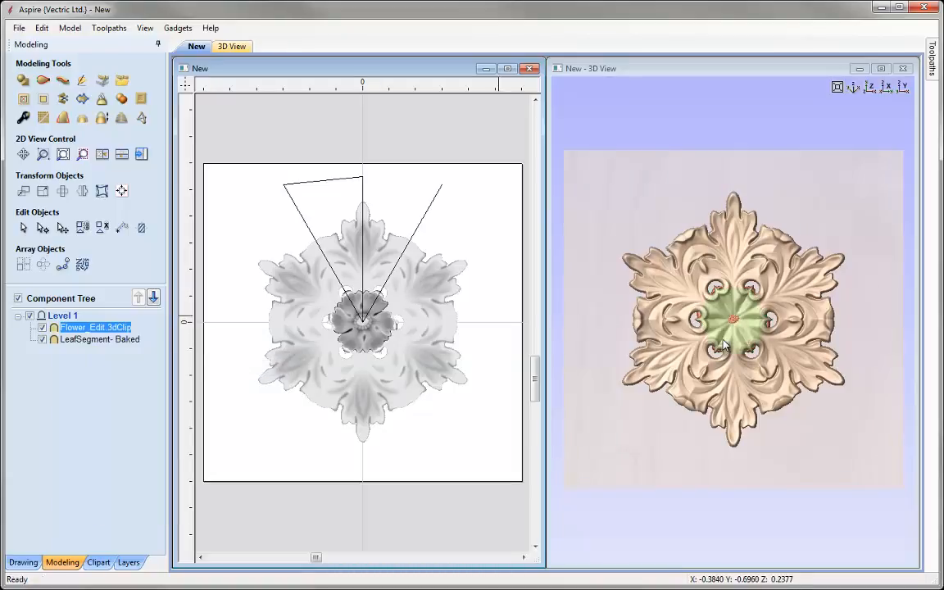
# Set the center flower's shape height to 0.2 inches and raise its base height to 0.3075 inches.
pyautogui.click(24, 117)
pyautogui.doubleClick(97, 157)
pyautogui.write('0.2')
pyautogui.click(96, 193)
pyautogui.doubleClick(99, 194)
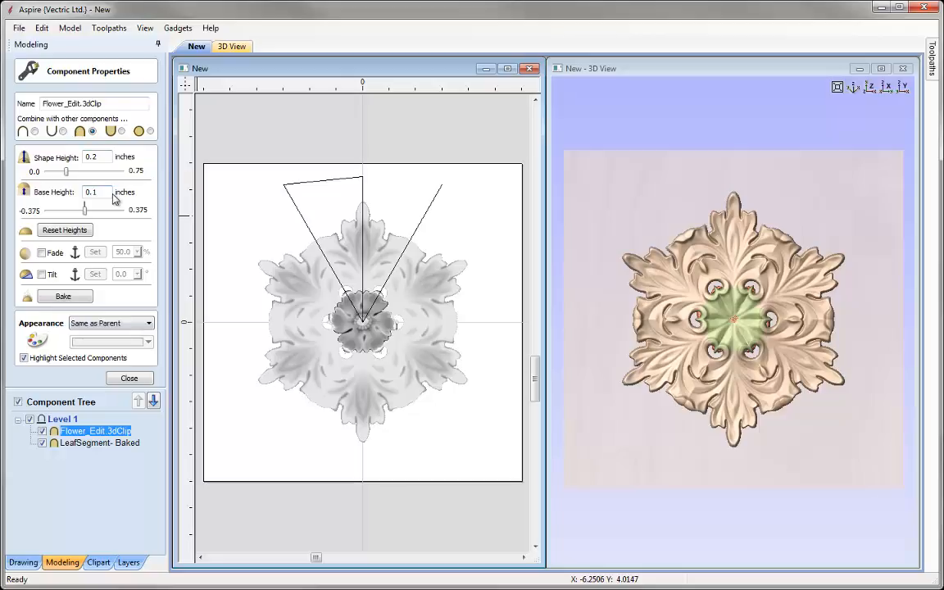
pyautogui.write('1')
pyautogui.press('Return')
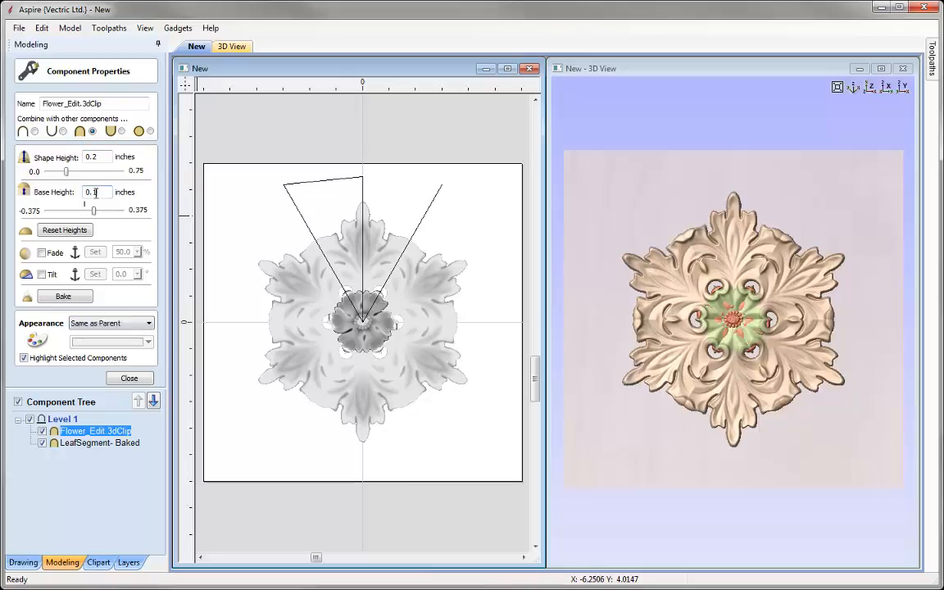
pyautogui.doubleClick(95, 193)
pyautogui.write('2')
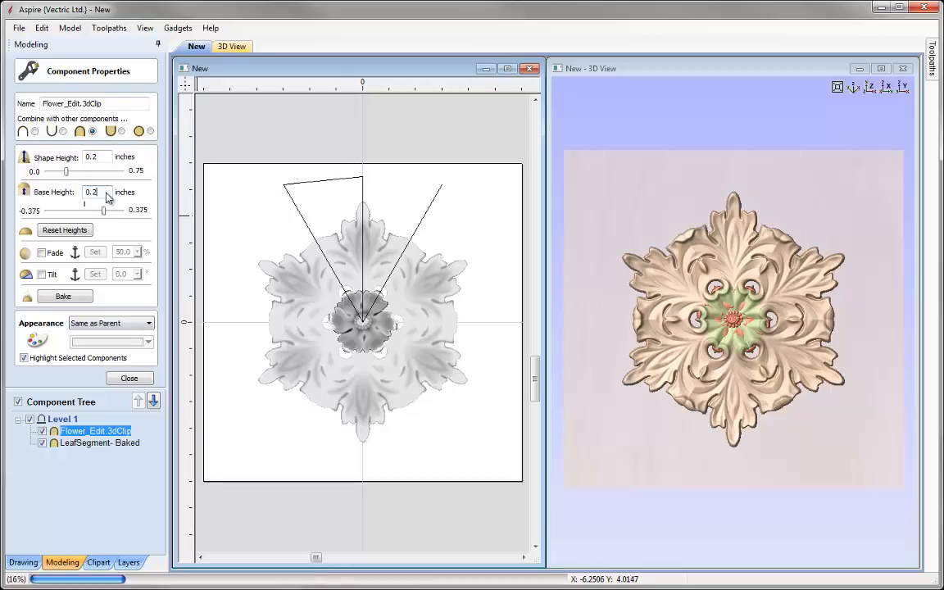
pyautogui.press('Return')
pyautogui.moveTo(104, 211); pyautogui.dragTo(116, 212)
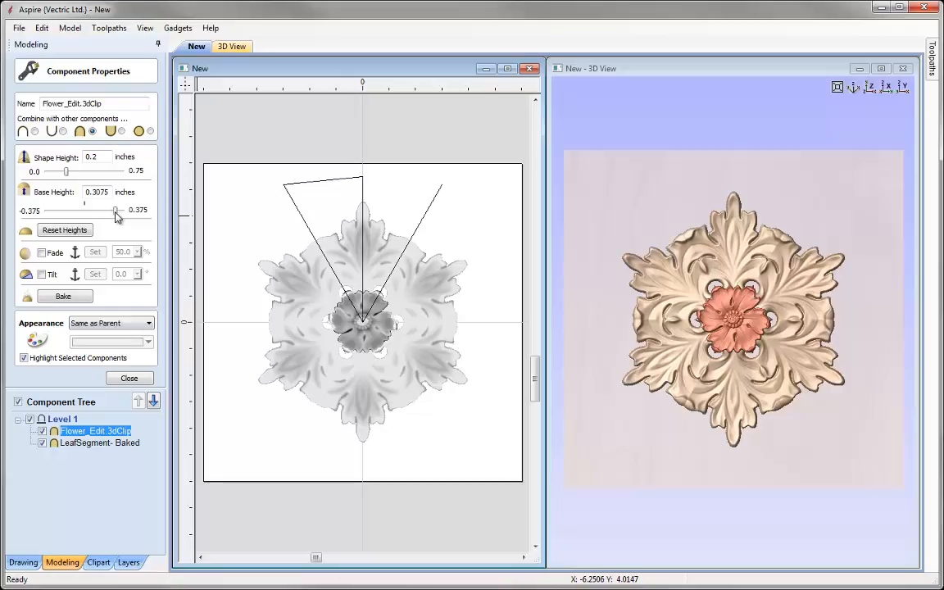
# Examine the rosette's raised center flower in 3D from several angles, and close the flower's component properties.
pyautogui.moveTo(758, 370); pyautogui.dragTo(773, 390)
pyautogui.scroll(3, 755, 295)
pyautogui.moveTo(773, 390); pyautogui.dragTo(741, 344, button='right')
pyautogui.moveTo(666, 404); pyautogui.dragTo(785, 380)
pyautogui.moveTo(743, 445); pyautogui.dragTo(770, 368)
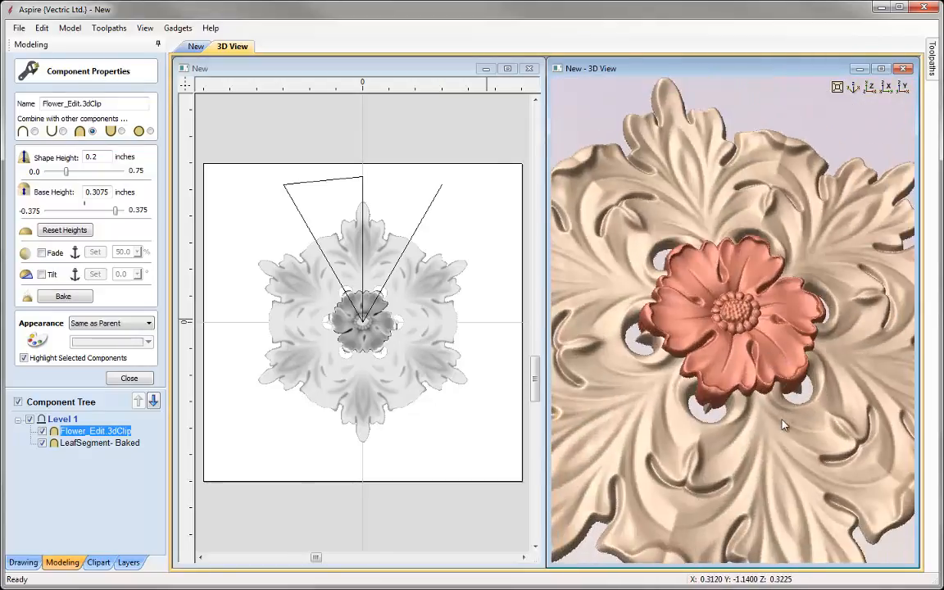
pyautogui.moveTo(781, 403); pyautogui.dragTo(788, 362)
pyautogui.click(853, 87)
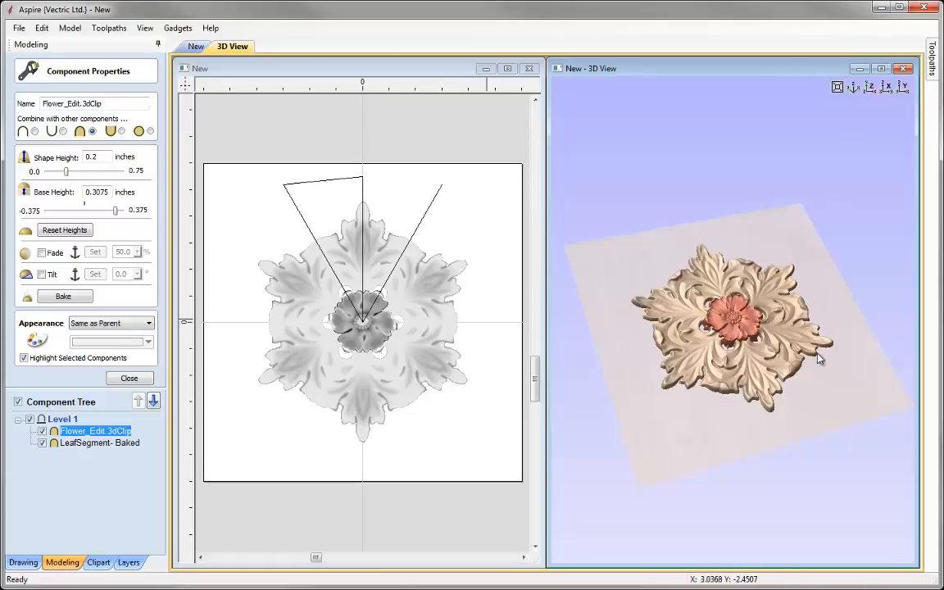
pyautogui.moveTo(770, 434); pyautogui.dragTo(677, 414)
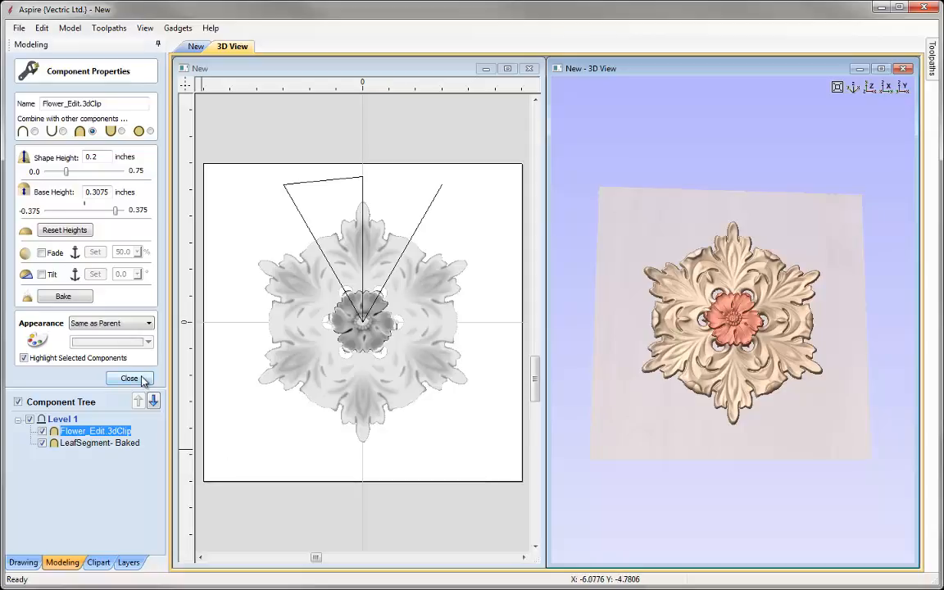
pyautogui.click(128, 377)
pyautogui.click(261, 445)
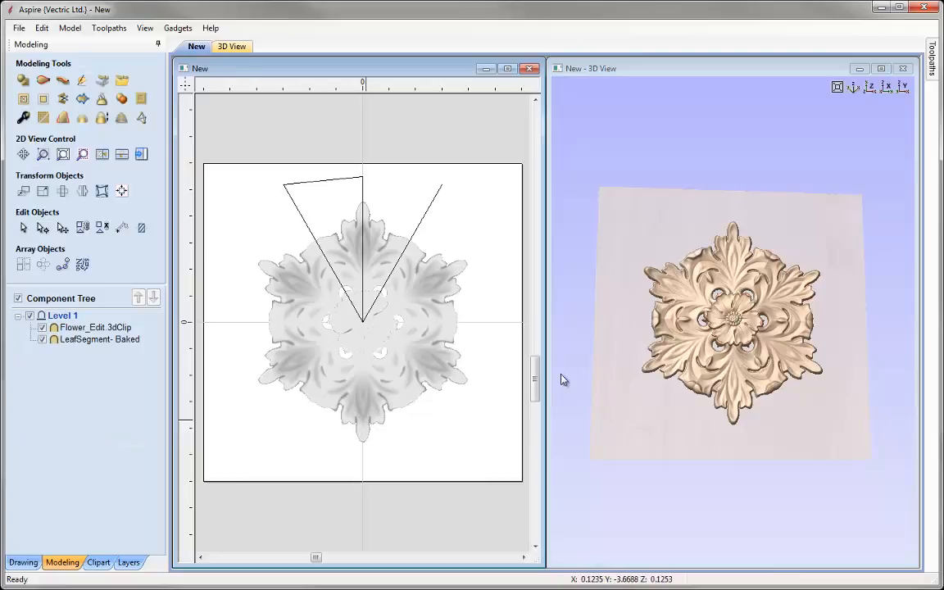
pyautogui.click(853, 90)
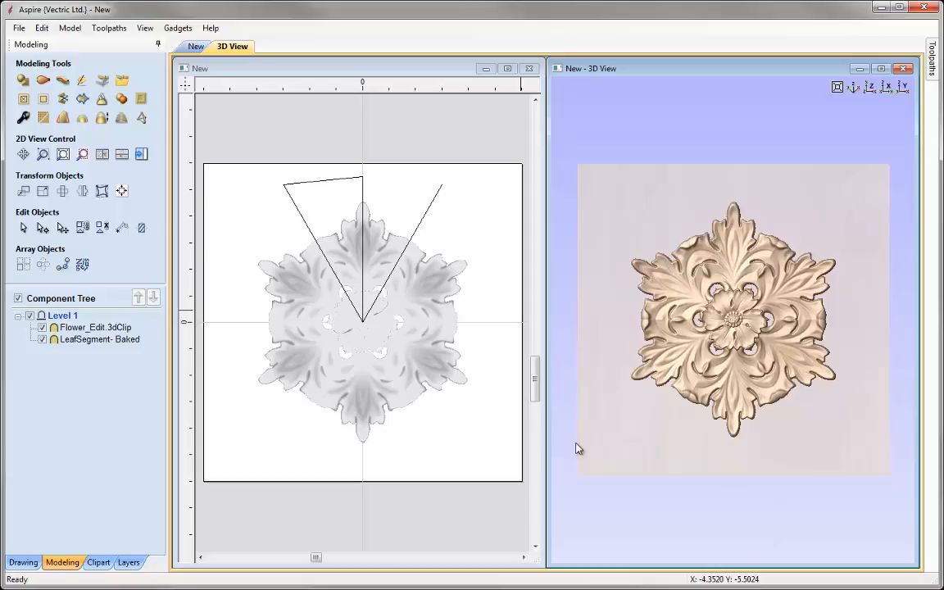
# Save the rosette project as Rosette_Demo in the Flourish_Assembly_FILES folder.
pyautogui.click(18, 28)
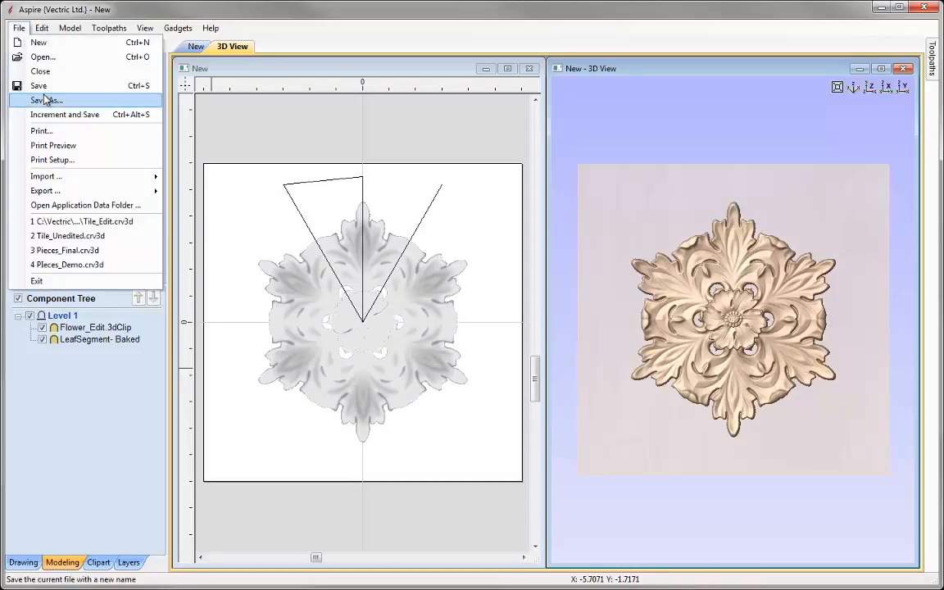
pyautogui.click(46, 99)
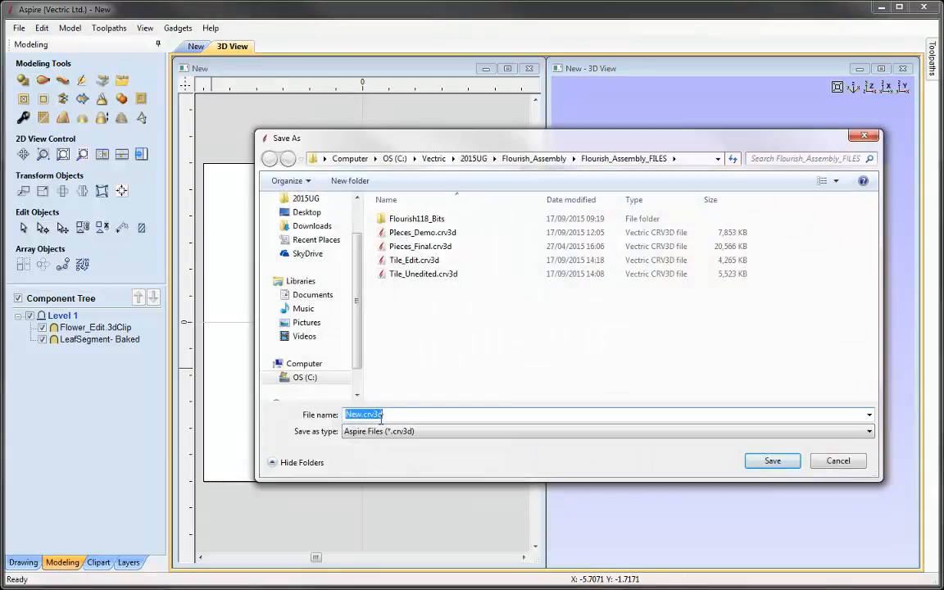
pyautogui.write('Rosette_Demo')
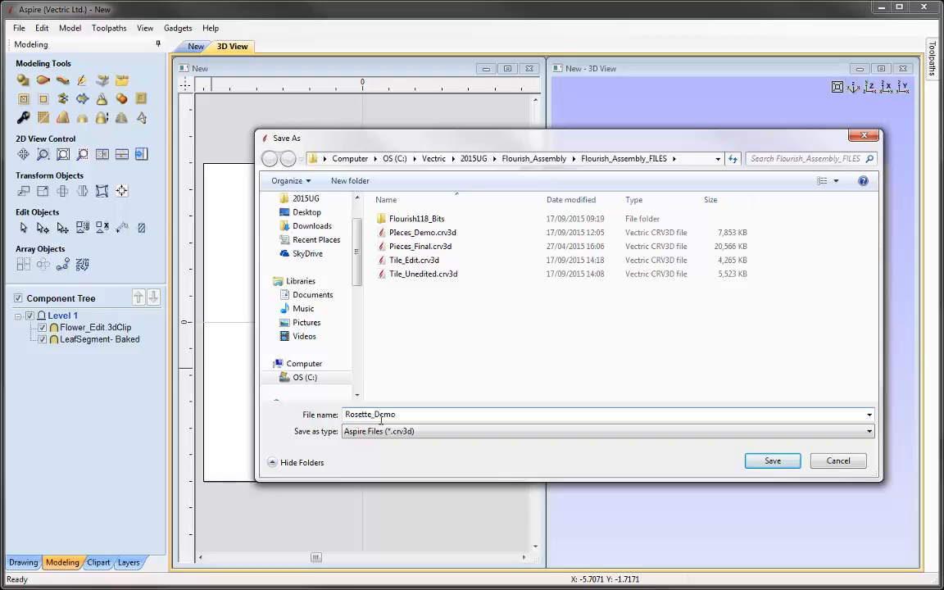
pyautogui.press('Return')
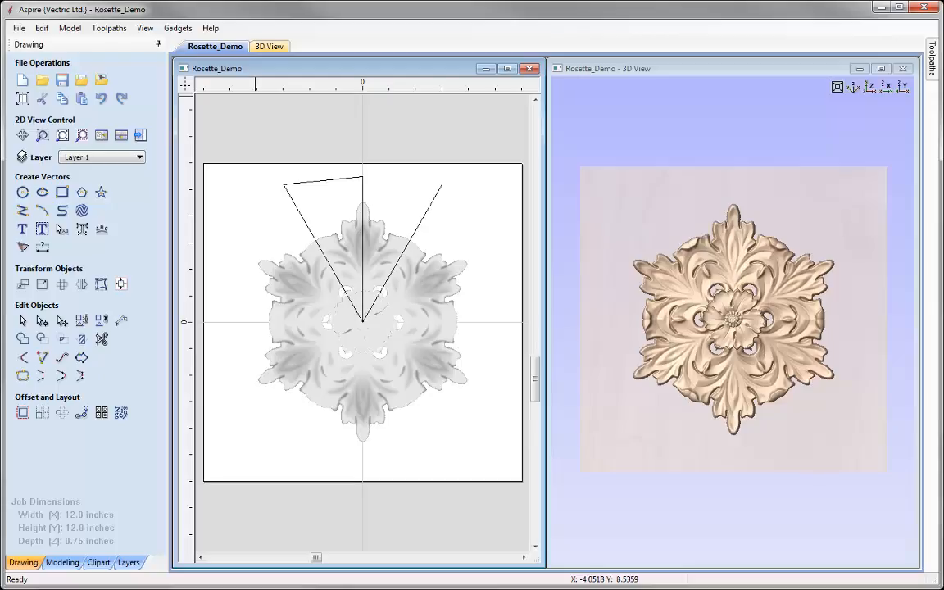
# Create a new job 12 inches wide and 2 inches high.
pyautogui.click(19, 84)
pyautogui.doubleClick(110, 95)
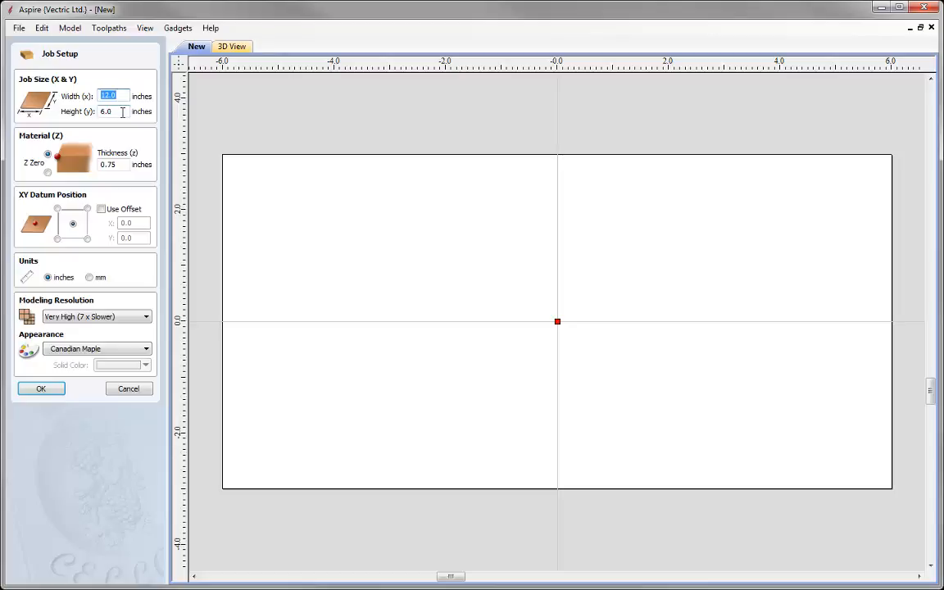
pyautogui.press('Tab')
pyautogui.write('2')
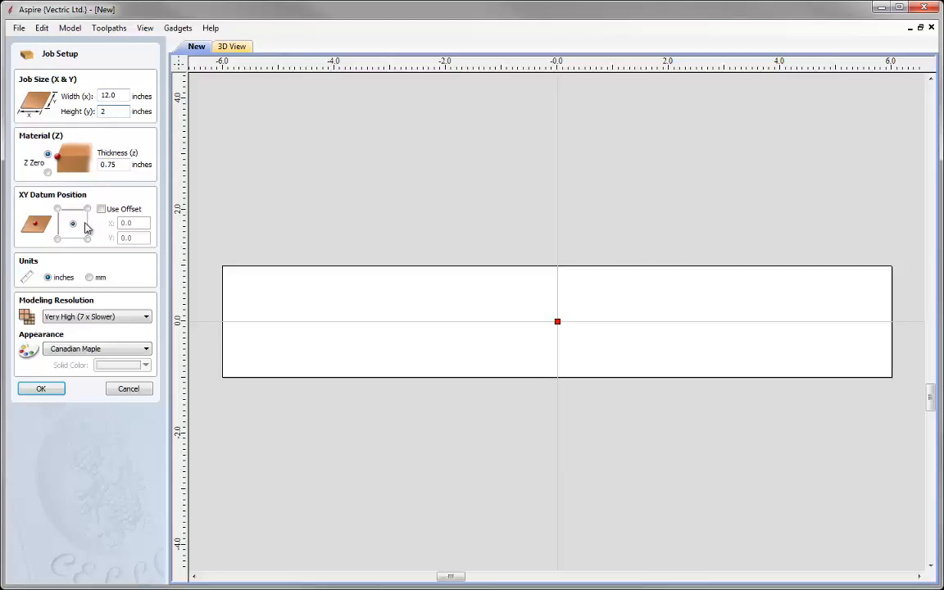
pyautogui.click(41, 391)
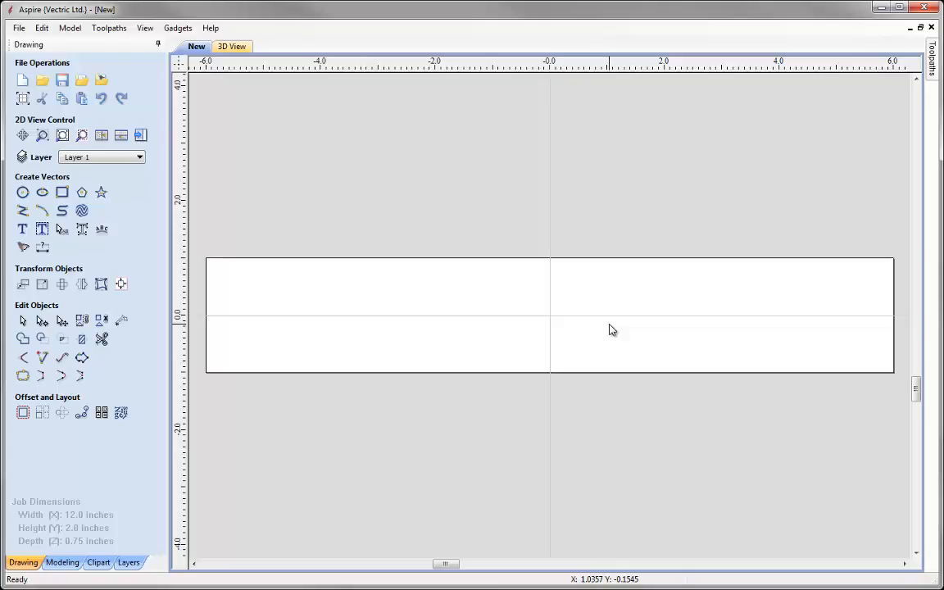
# Place the Flower_Edit clipart at the job's center and scale it proportionally to a height of 1.75 inches.
pyautogui.click(98, 562)
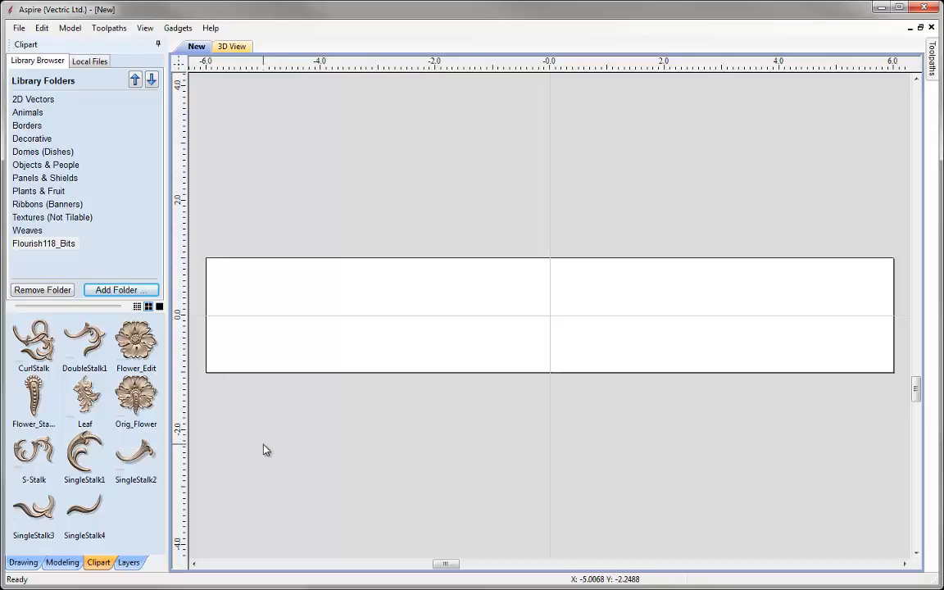
pyautogui.doubleClick(135, 344)
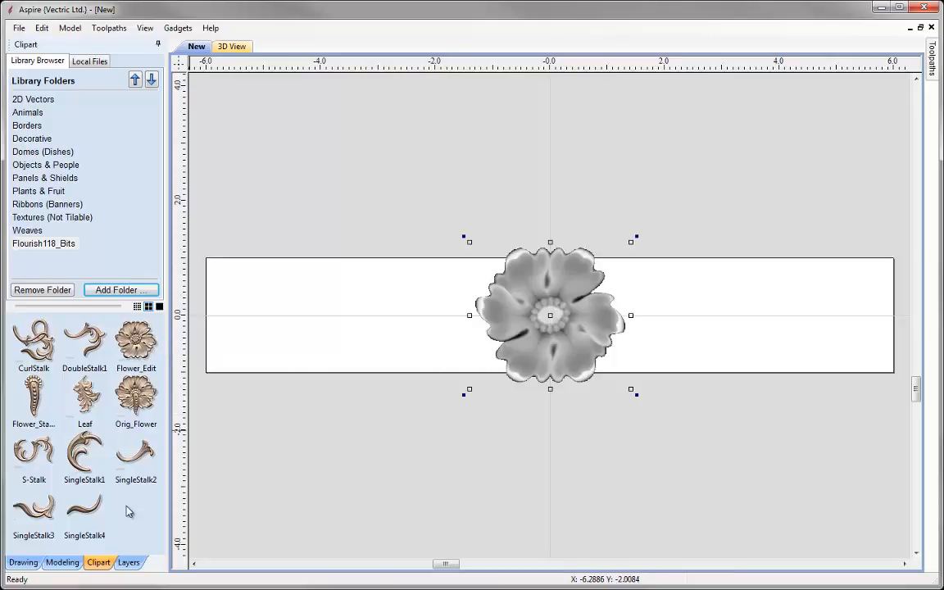
pyautogui.click(62, 562)
pyautogui.click(62, 189)
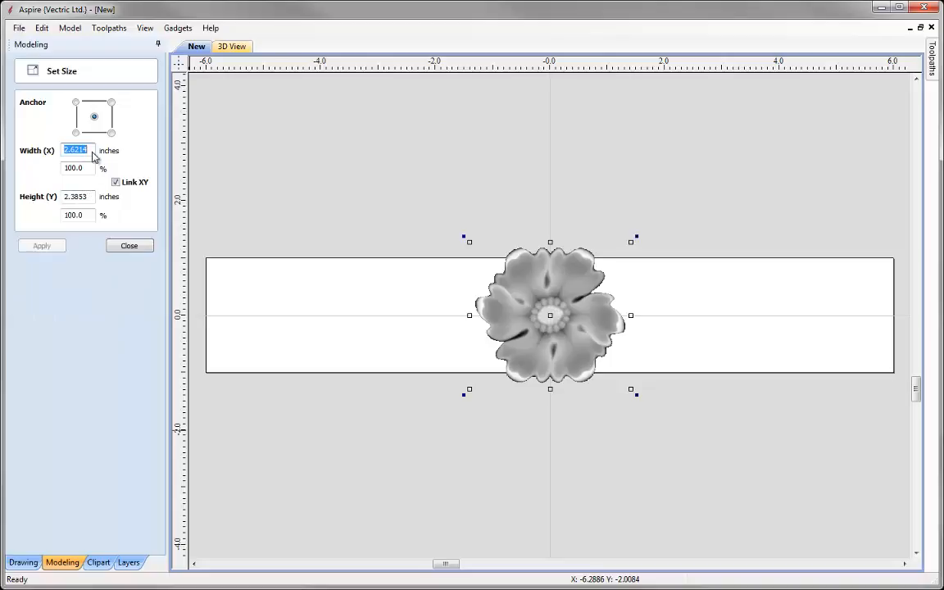
pyautogui.click(90, 196)
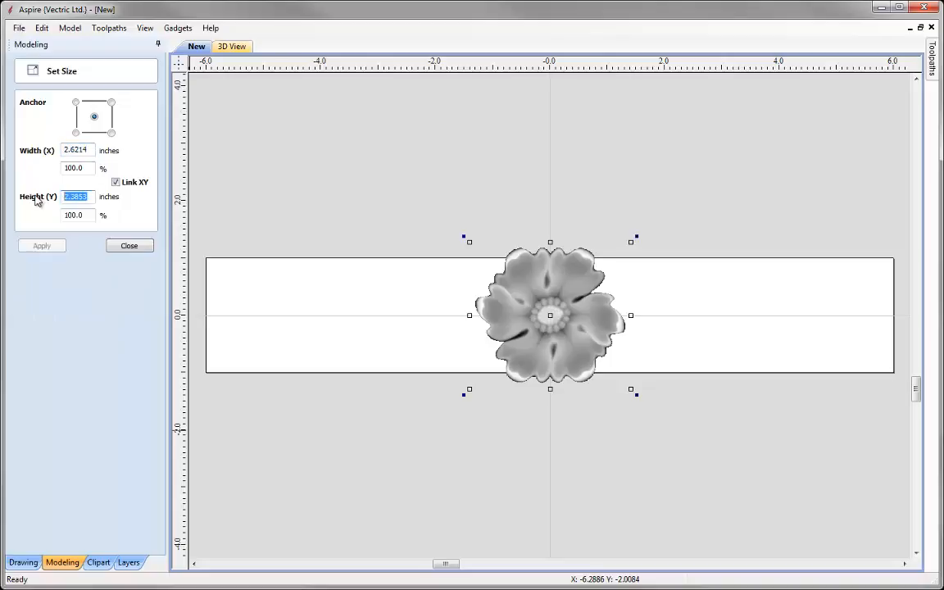
pyautogui.write('1.75')
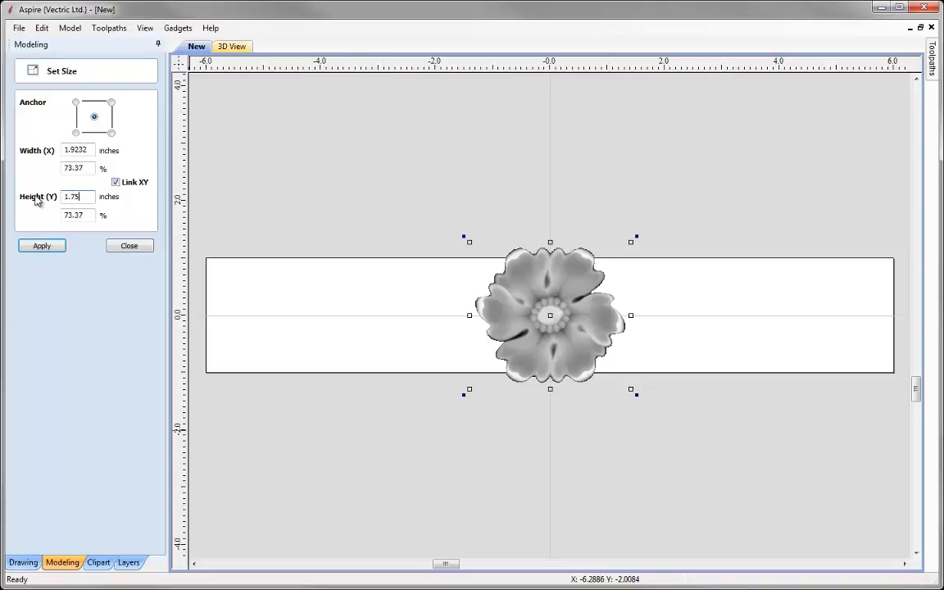
pyautogui.click(45, 247)
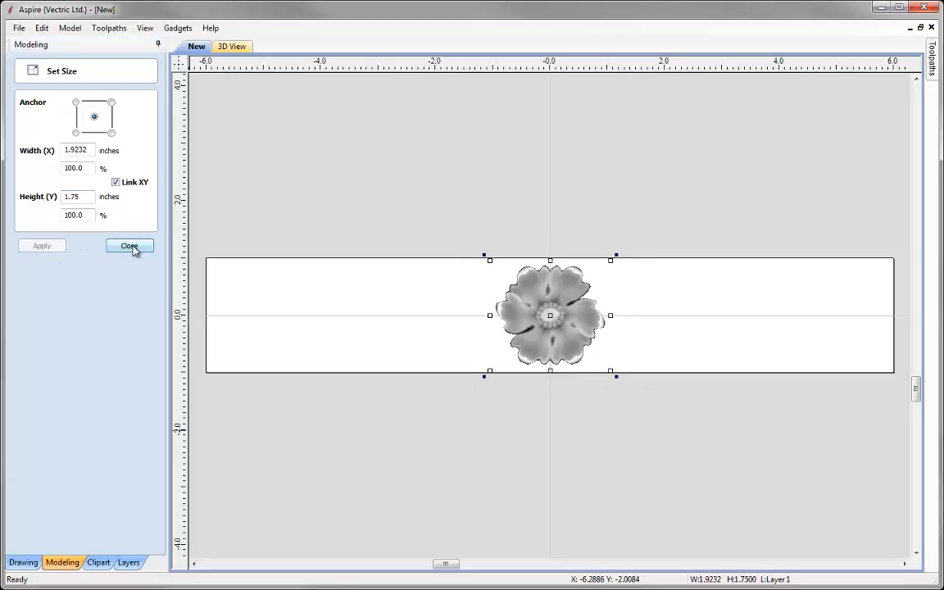
pyautogui.click(129, 247)
pyautogui.click(340, 169)
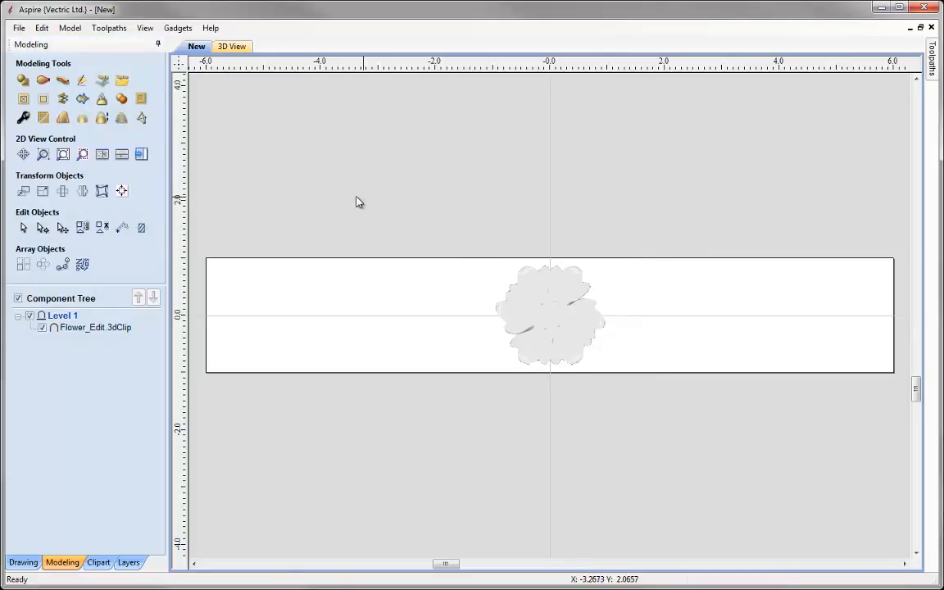
# Stack the 2D and 3D views one above the other and add the Leaf clipart from the Flourish118_Bits library folder.
pyautogui.click(121, 154)
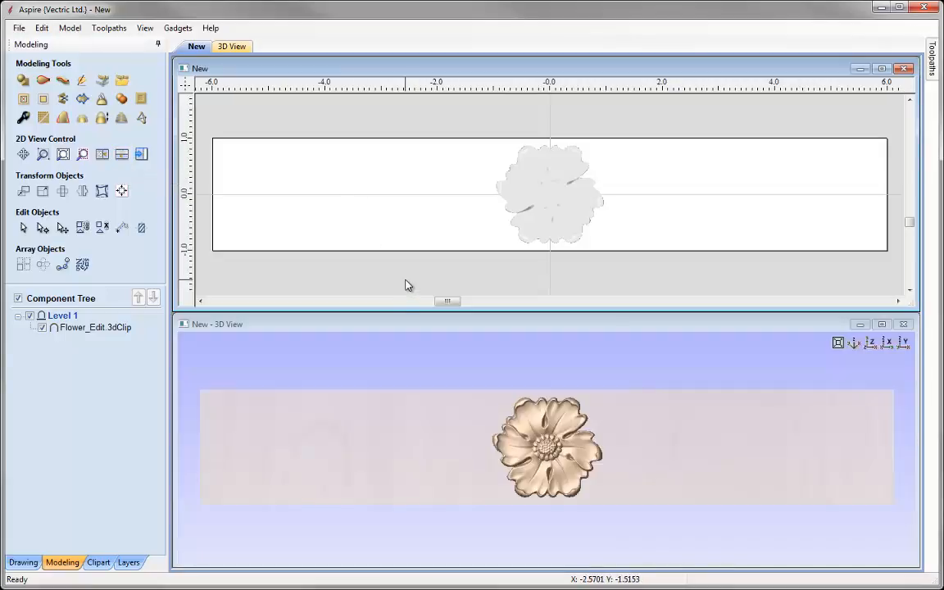
pyautogui.click(98, 562)
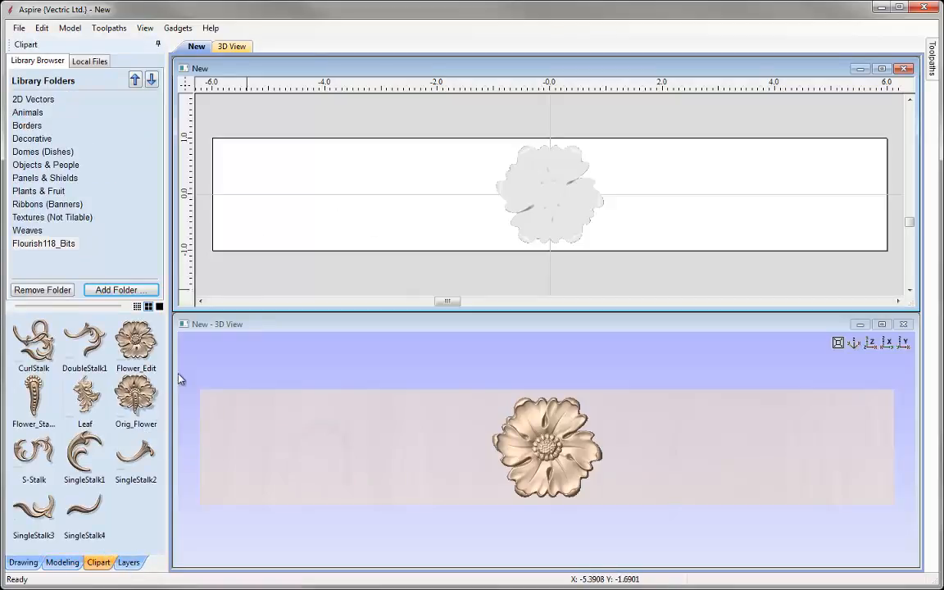
pyautogui.moveTo(88, 392); pyautogui.dragTo(87, 395)
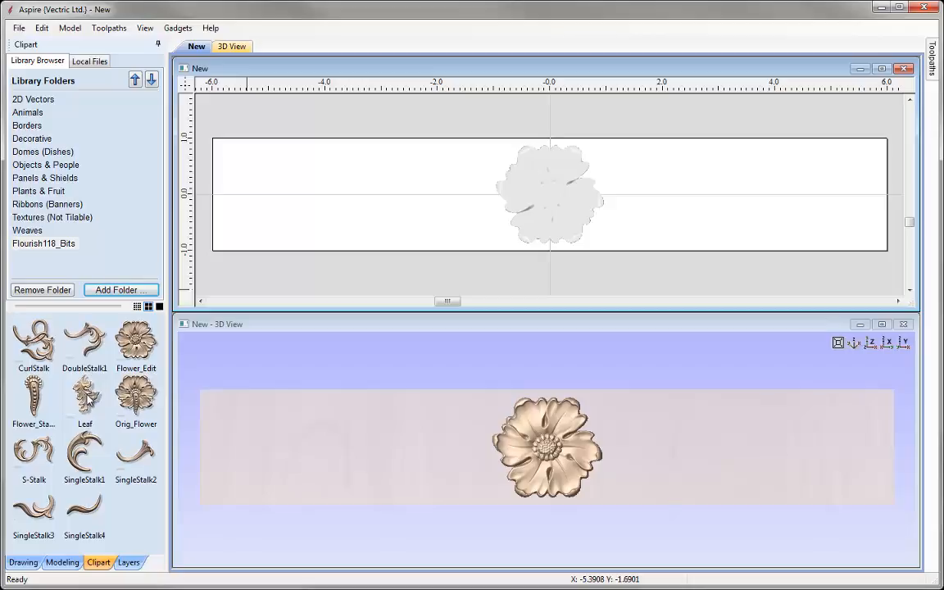
pyautogui.doubleClick(87, 395)
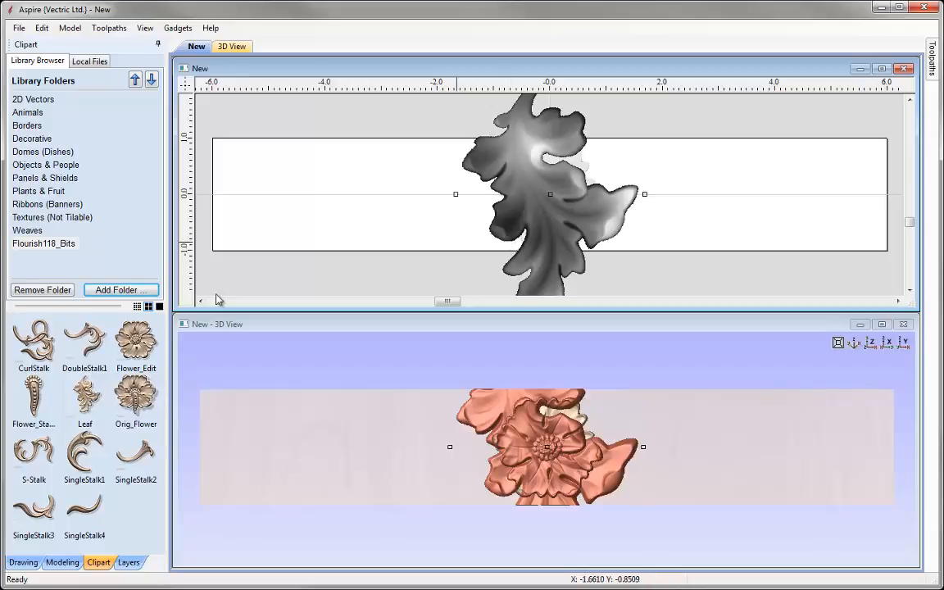
# Scale the leaf proportionally to a width of 1.75 inches and rotate it 90 degrees counterclockwise.
pyautogui.click(23, 562)
pyautogui.click(42, 285)
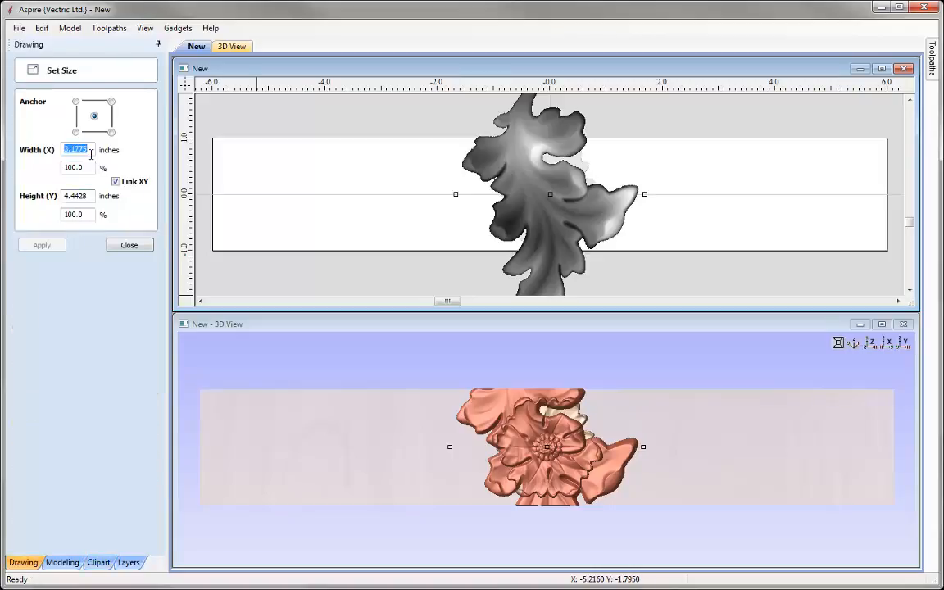
pyautogui.moveTo(92, 197); pyautogui.dragTo(62, 196)
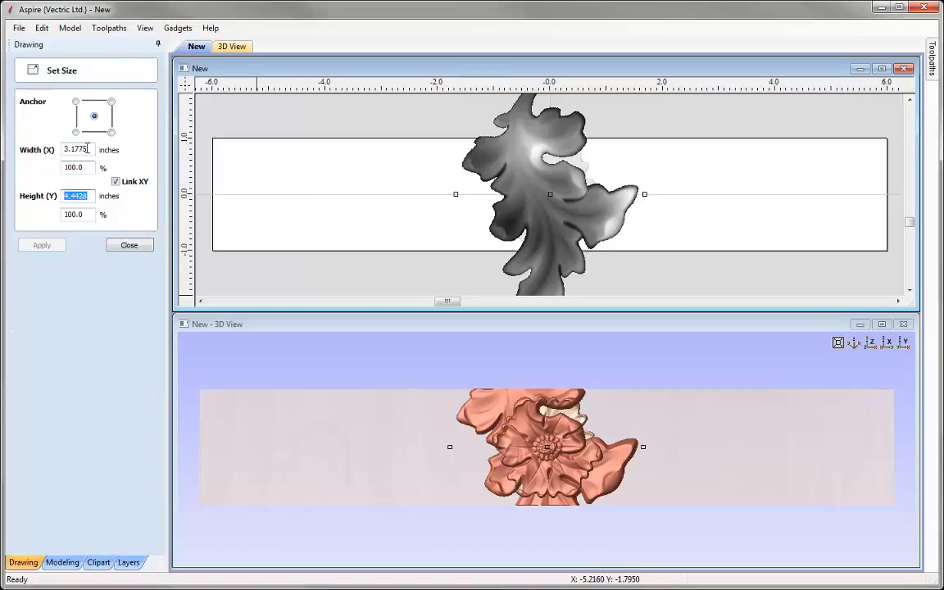
pyautogui.moveTo(90, 149); pyautogui.dragTo(66, 150)
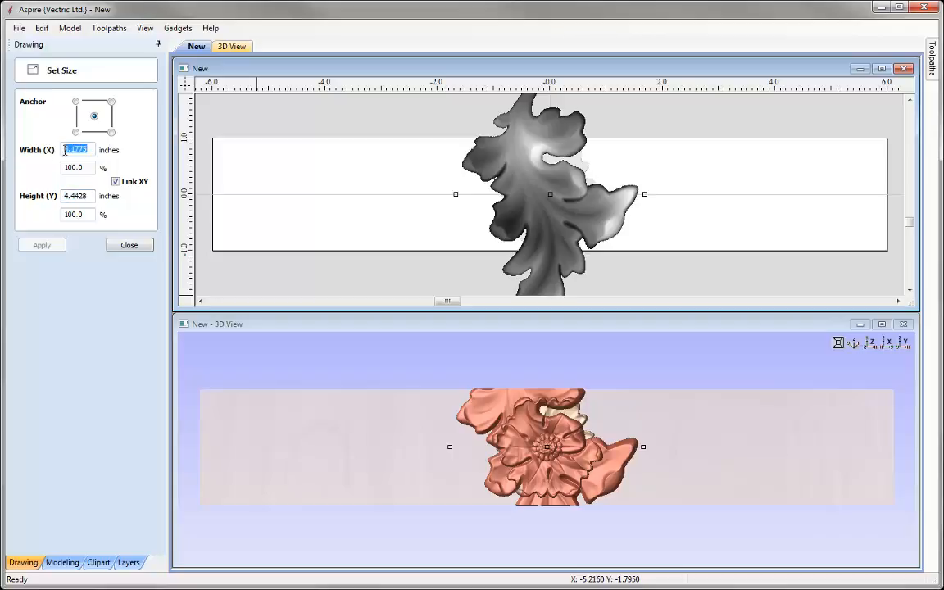
pyautogui.write('1.75')
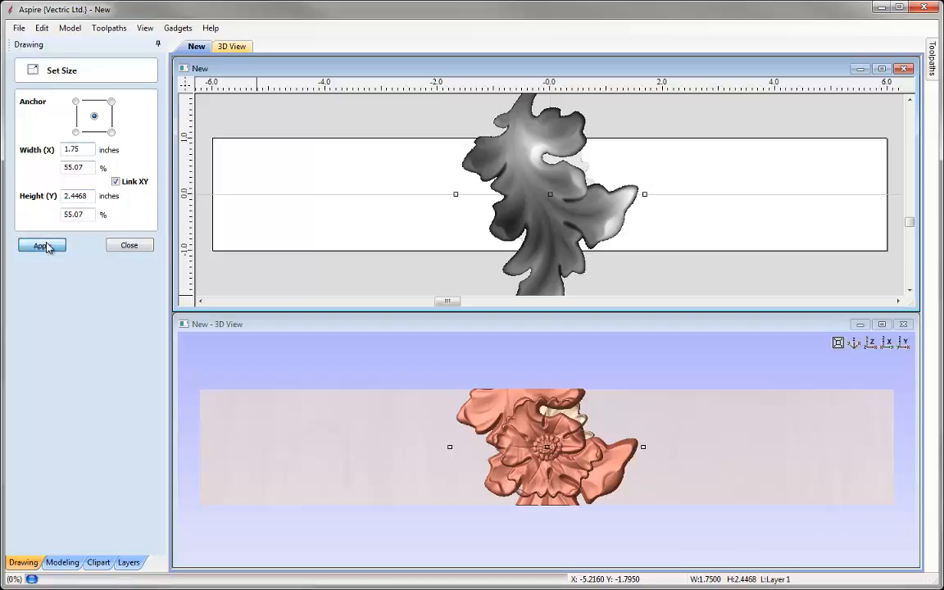
pyautogui.click(43, 246)
pyautogui.click(125, 247)
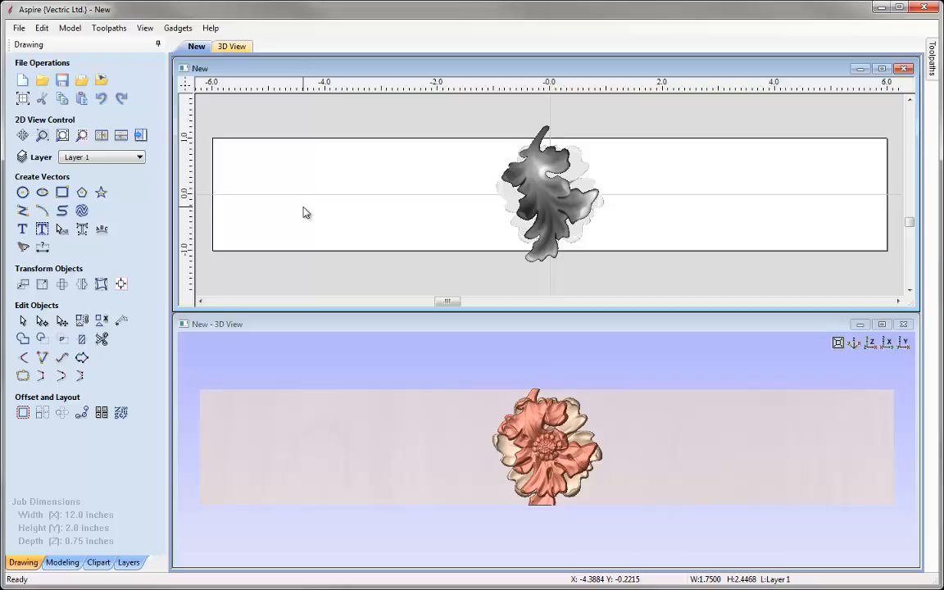
pyautogui.press('4')
pyautogui.press('4')
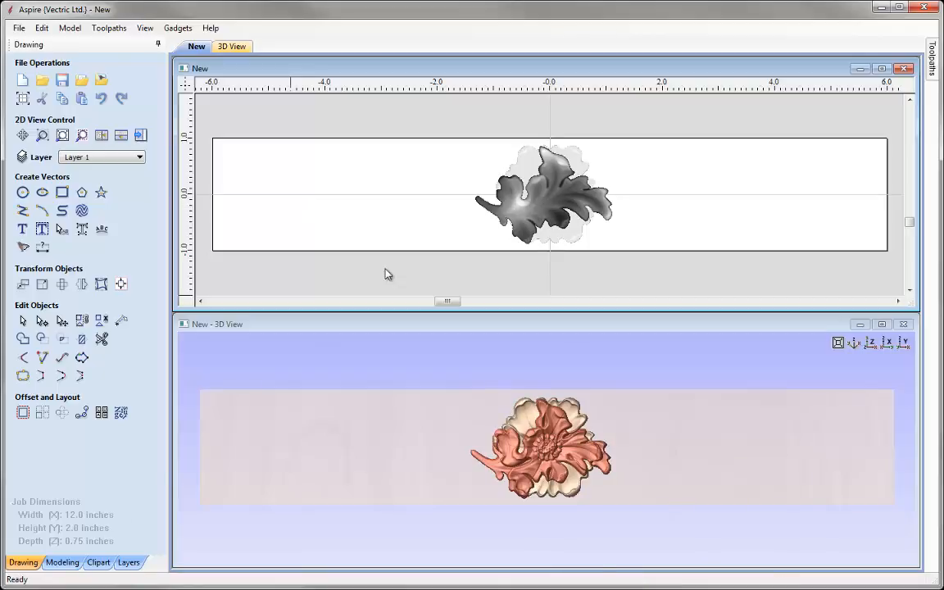
# Change the combine mode of both the Leaf and Flower_Edit components to Merge.
pyautogui.click(66, 562)
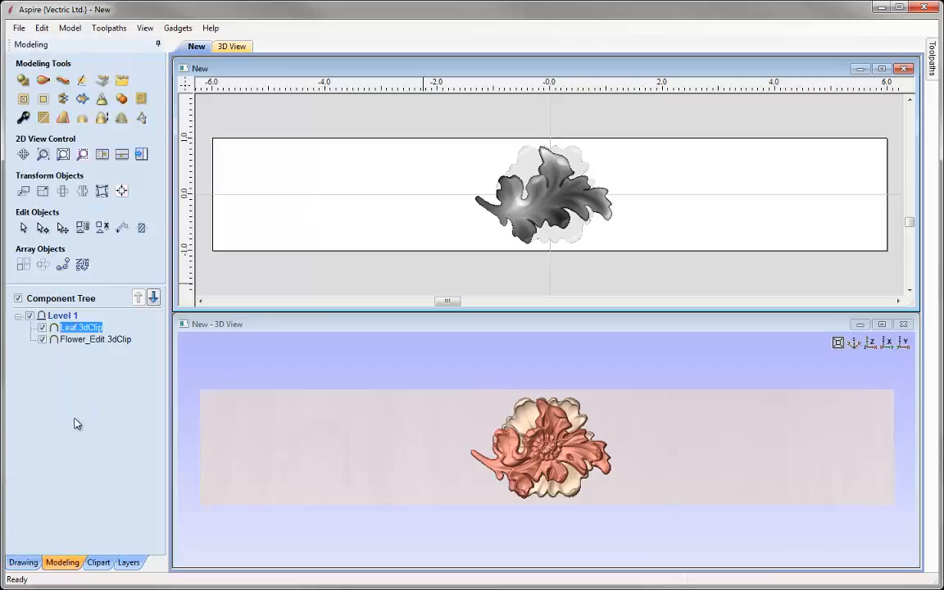
pyautogui.keyDown('shift'); pyautogui.click(70, 339); pyautogui.keyUp('shift')
pyautogui.rightClick(71, 341)
pyautogui.moveTo(147, 348)
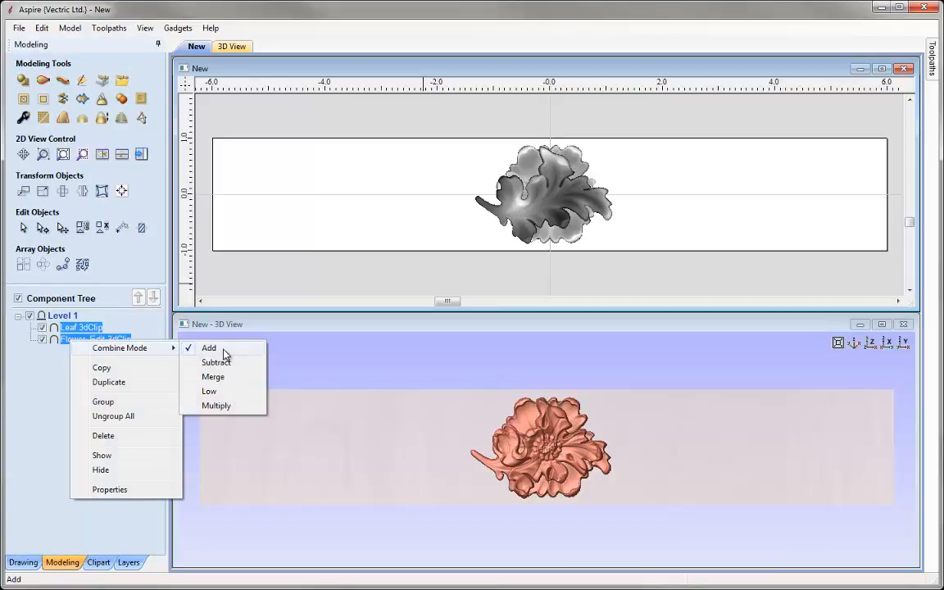
pyautogui.click(225, 379)
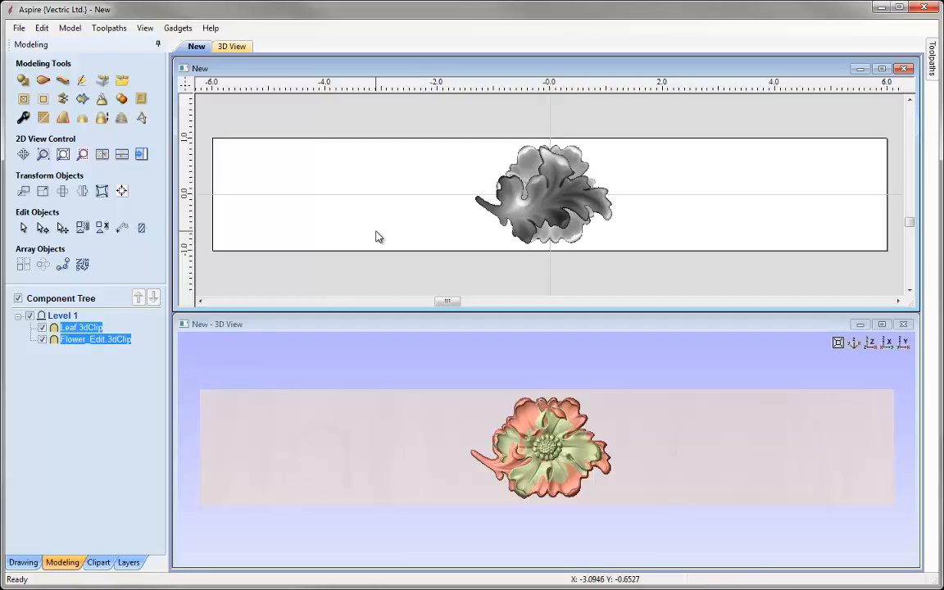
# Move the leaf to the right of the flower so its stem end slightly overlaps the flower's right petal.
pyautogui.click(375, 236)
pyautogui.click(490, 204)
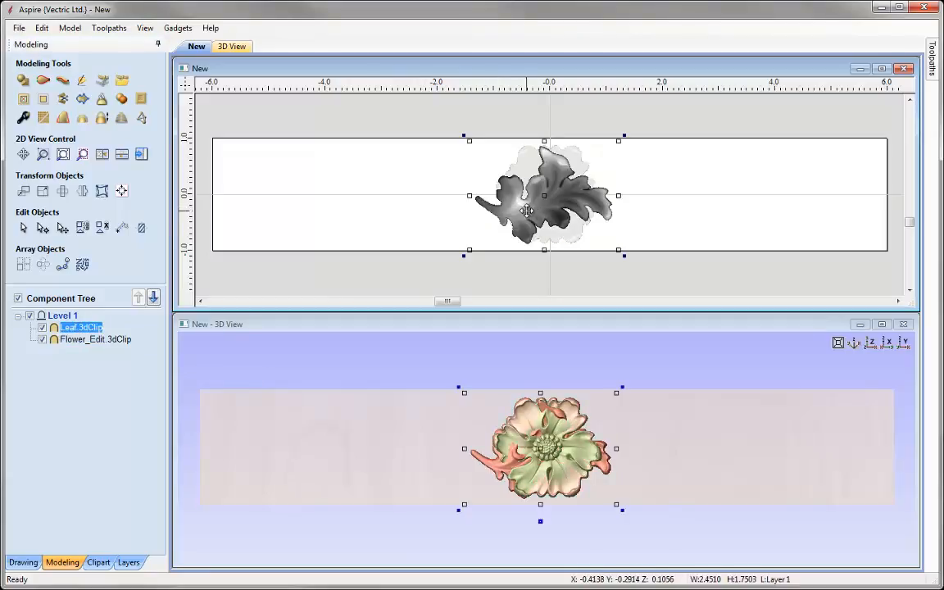
pyautogui.moveTo(527, 211); pyautogui.dragTo(644, 214)
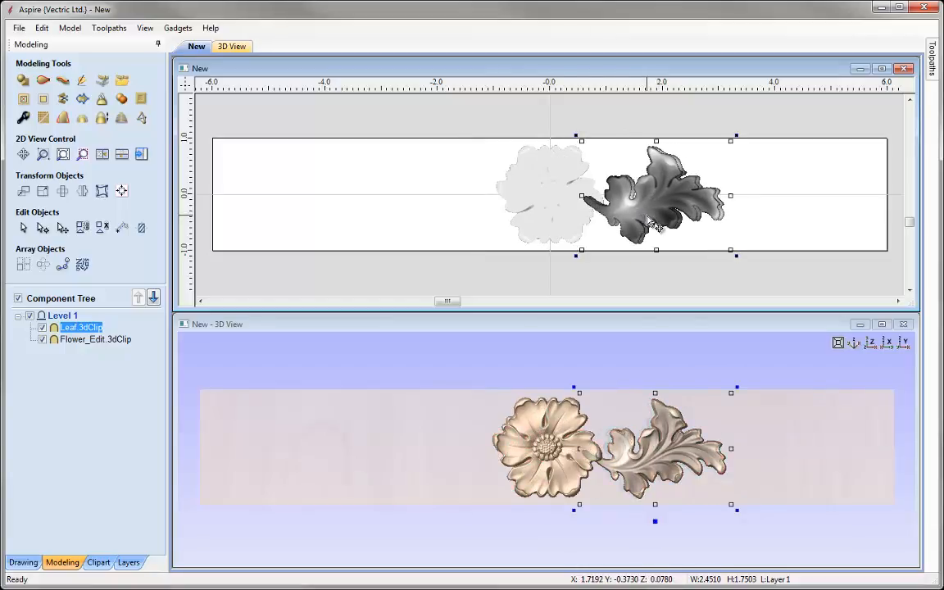
pyautogui.moveTo(657, 215); pyautogui.dragTo(649, 216)
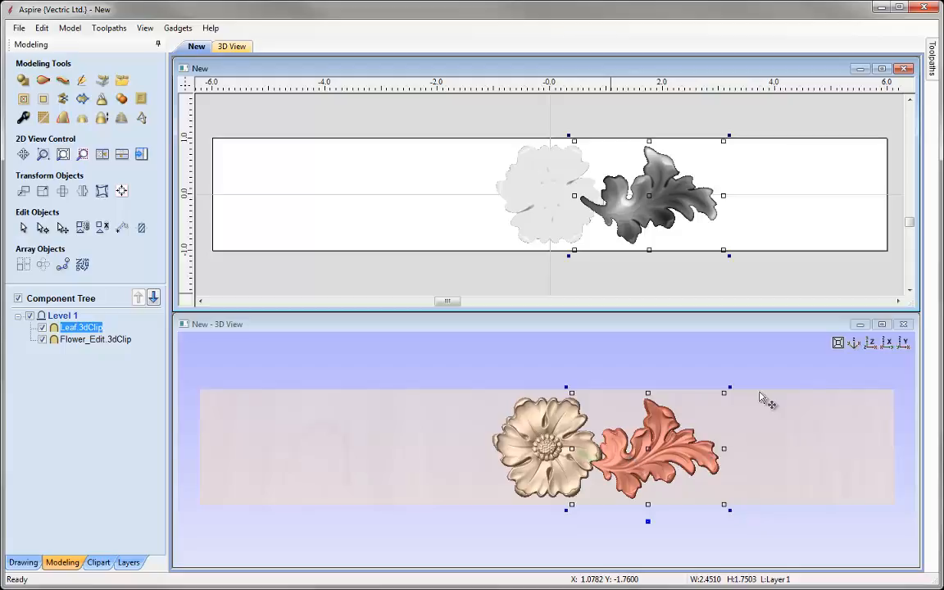
# Place a copy of the leaf about 2 inches to its right, with its stem overlapping the original leaf's tip.
pyautogui.click(760, 241)
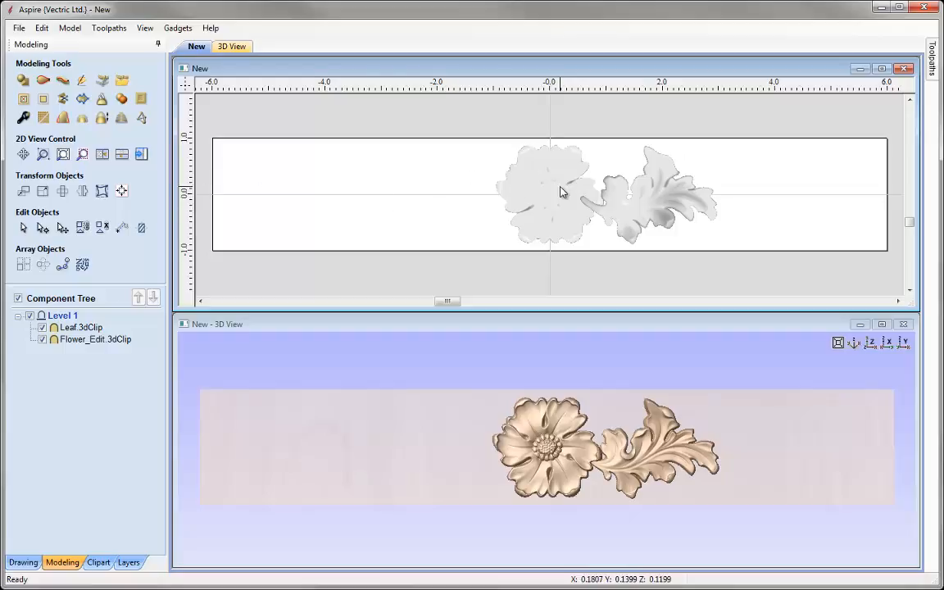
pyautogui.click(646, 204)
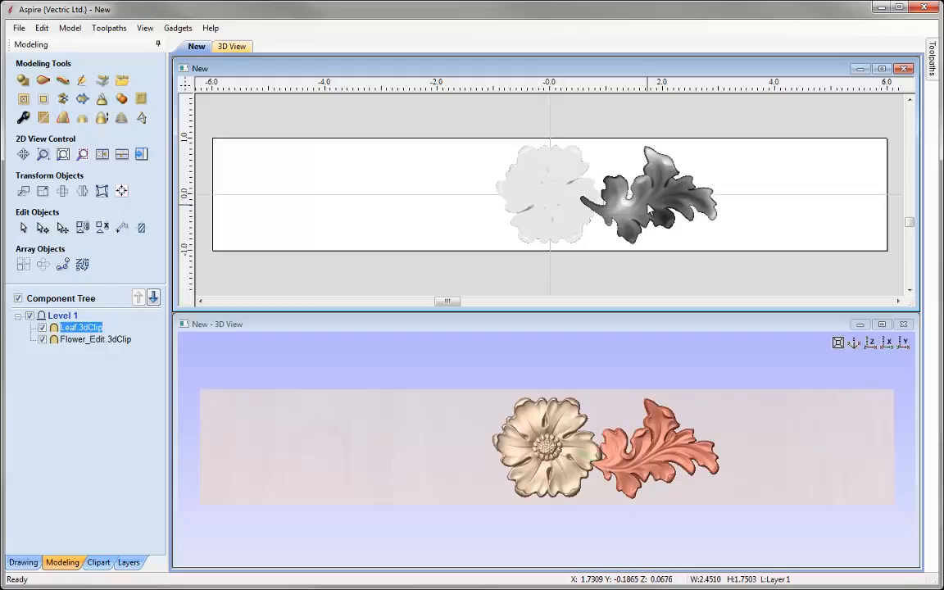
pyautogui.click(647, 203)
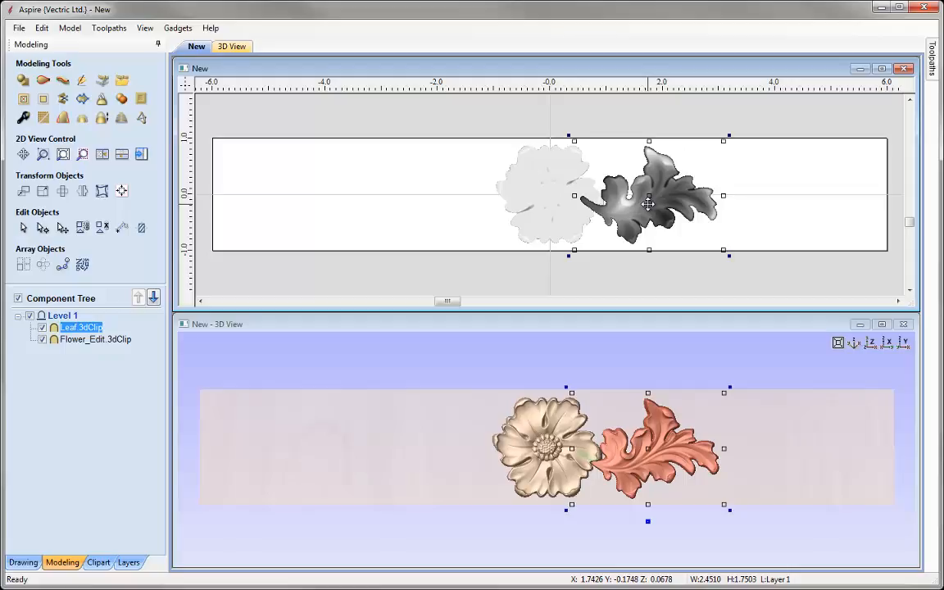
pyautogui.moveTo(648, 203); pyautogui.dragTo(760, 212)
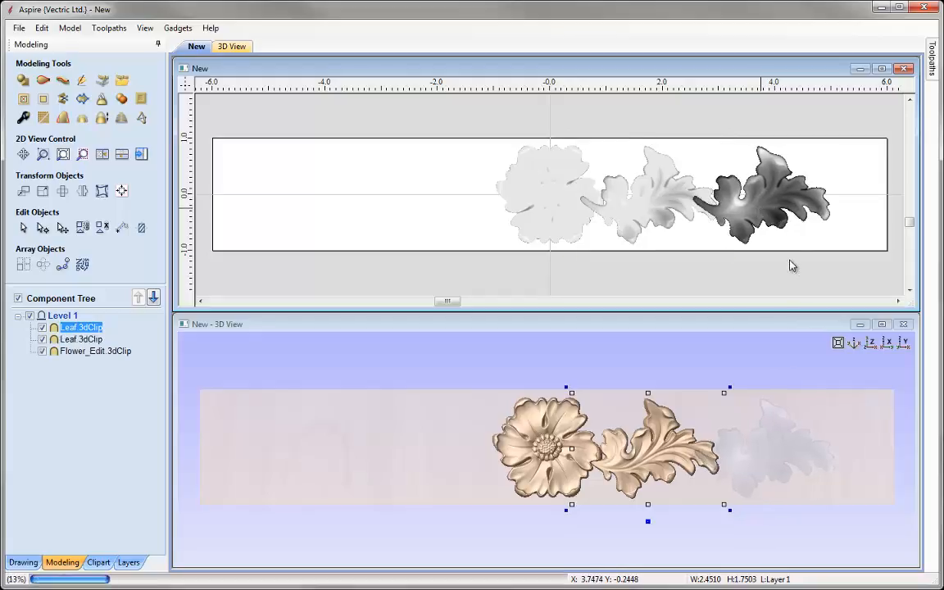
# Scale the copied leaf proportionally to 75% and move it slightly left so its stem overlaps the first leaf's tip.
pyautogui.click(44, 194)
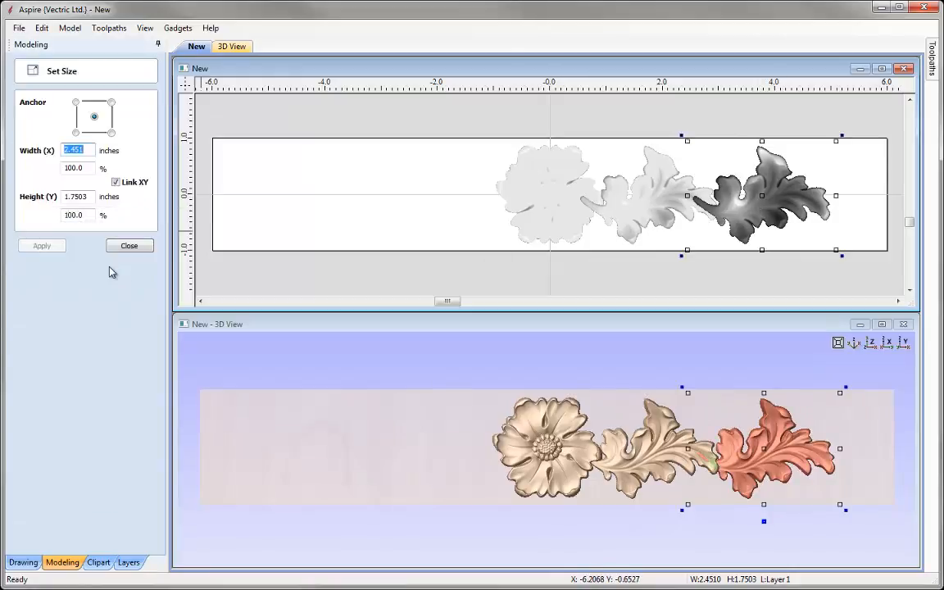
pyautogui.click(66, 167)
pyautogui.doubleClick(65, 167)
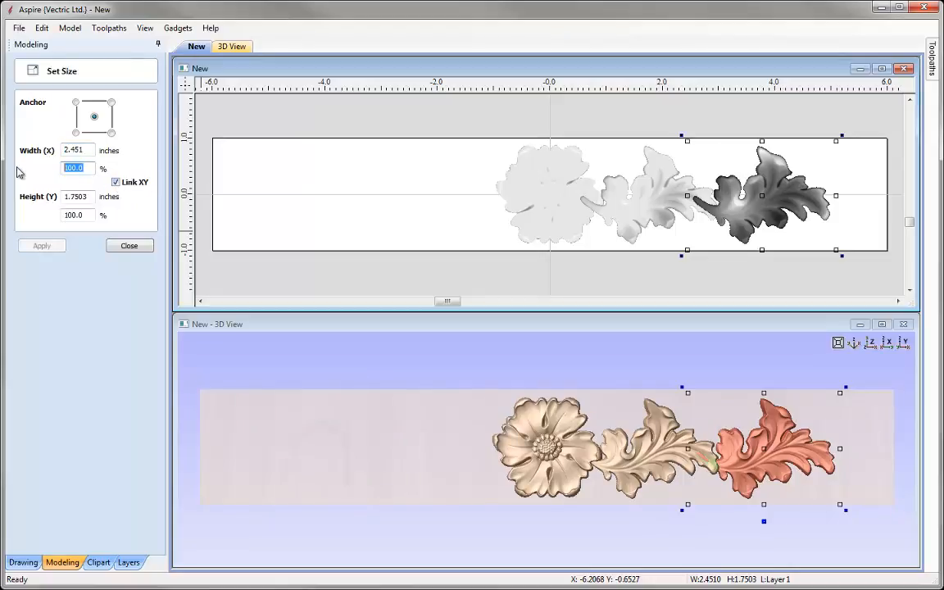
pyautogui.write('75')
pyautogui.click(41, 246)
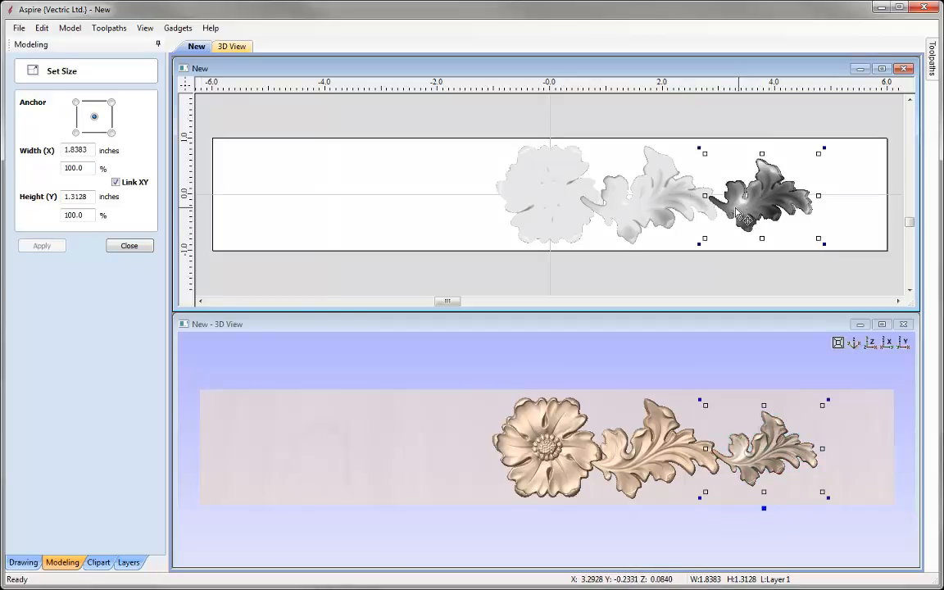
pyautogui.moveTo(732, 212); pyautogui.dragTo(732, 212)
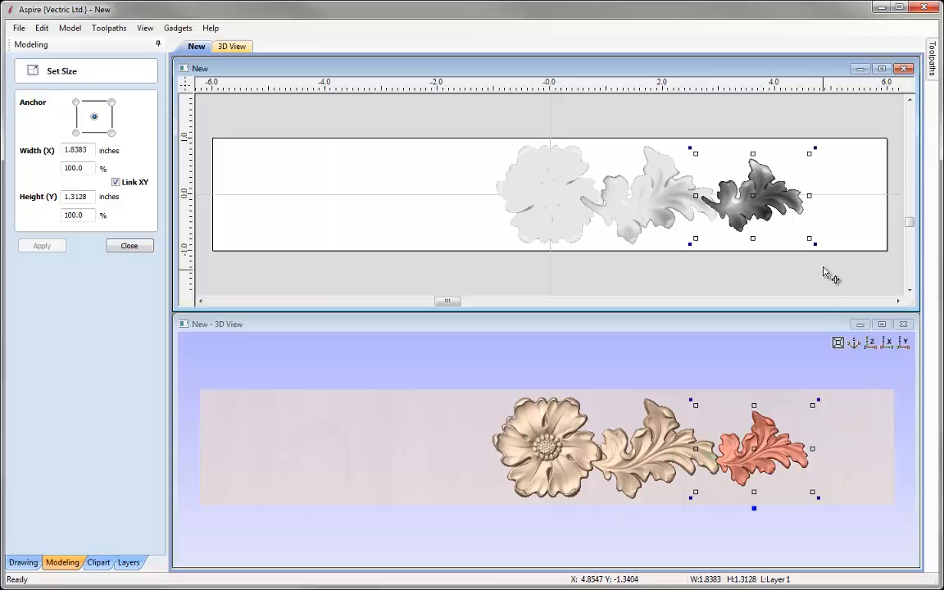
# Place a copy of the reduced leaf about 1.6 inches to its right as the third leaf in the row.
pyautogui.click(836, 236)
pyautogui.click(747, 213)
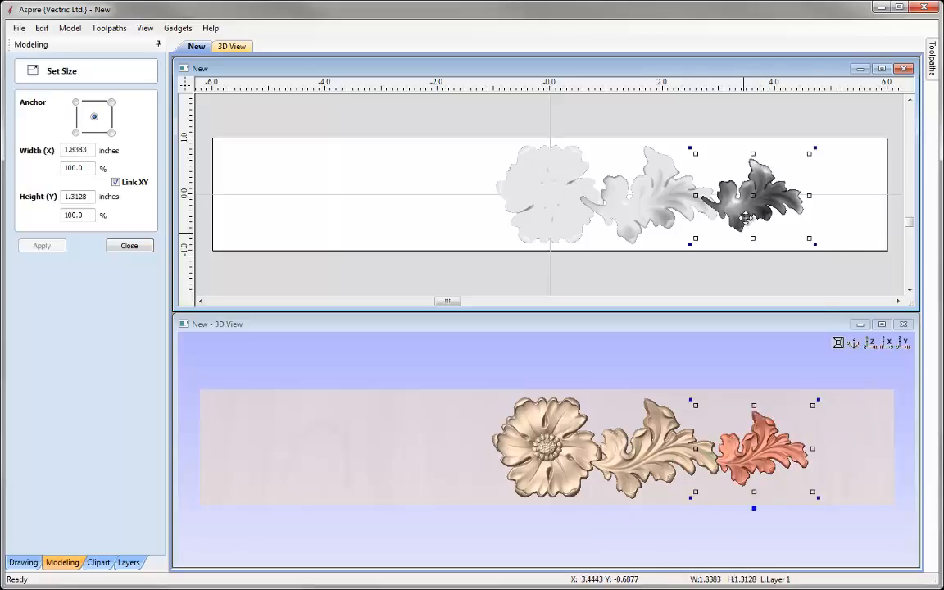
pyautogui.moveTo(747, 213); pyautogui.dragTo(852, 230)
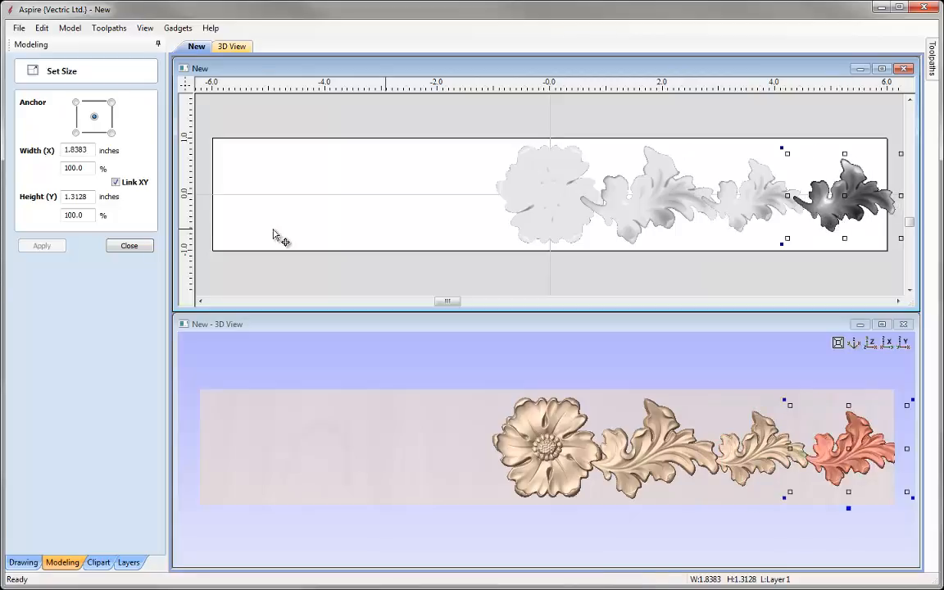
# Scale the third leaf proportionally to 75% and move it left until its stem meets the second leaf's tip.
pyautogui.doubleClick(79, 169)
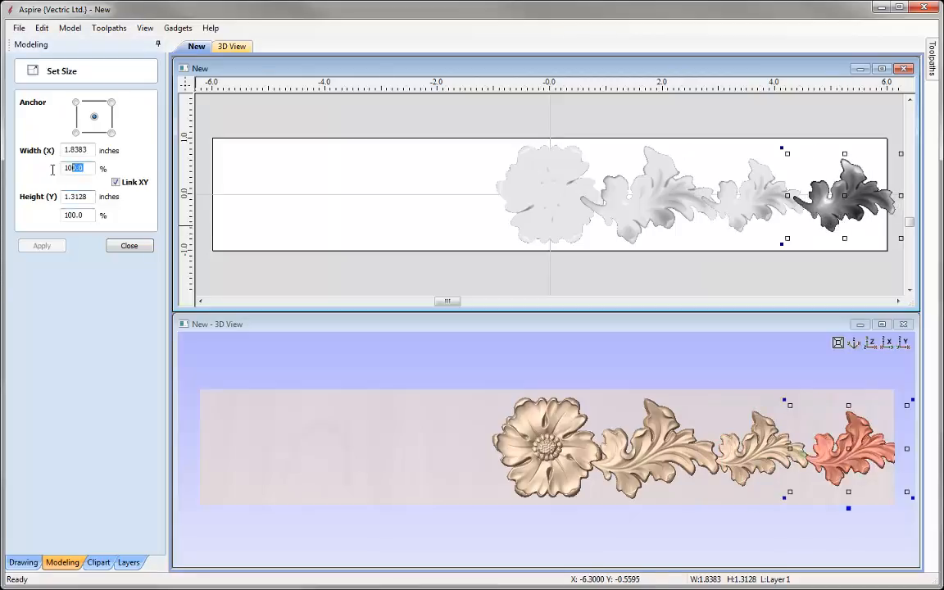
pyautogui.write('75')
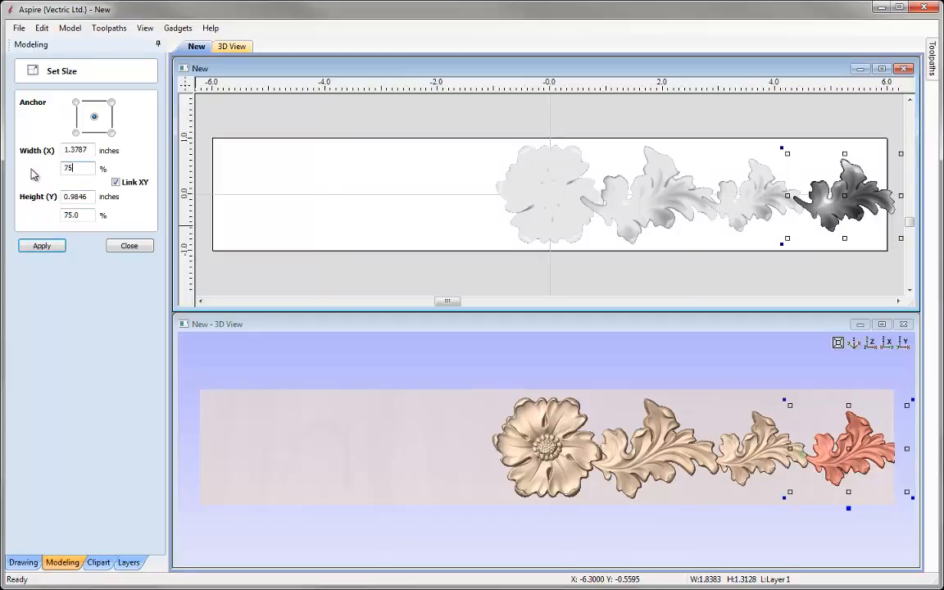
pyautogui.click(41, 245)
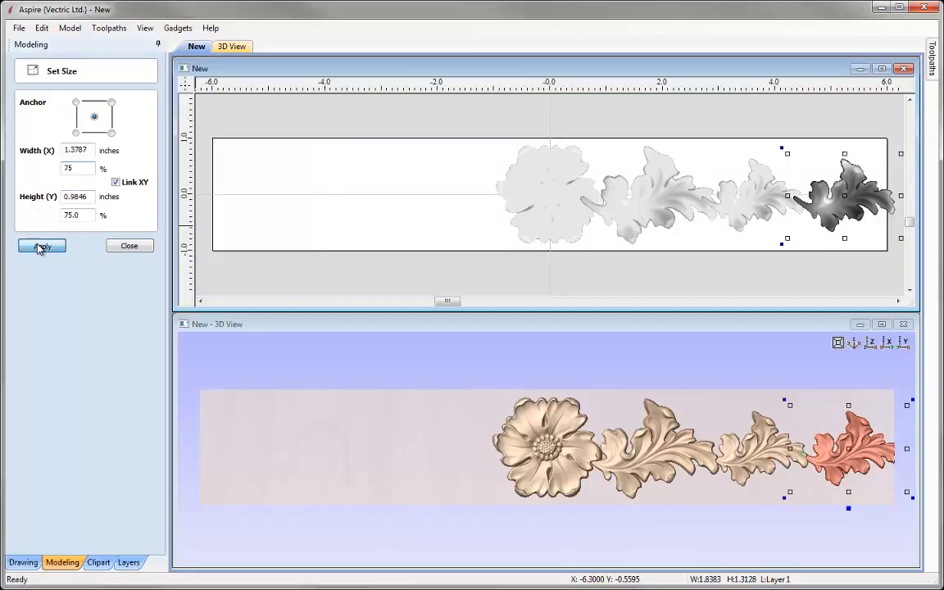
pyautogui.click(131, 246)
pyautogui.click(834, 212)
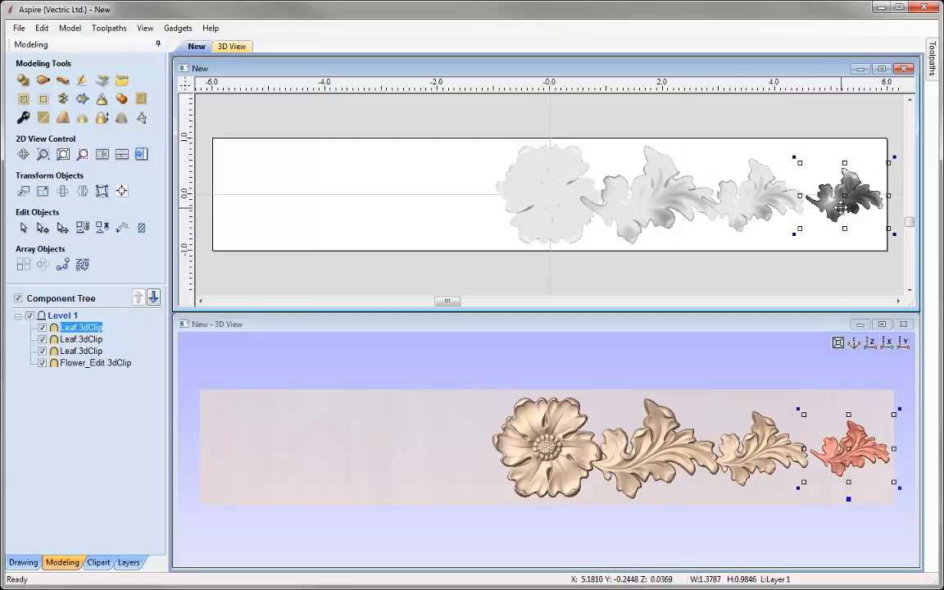
pyautogui.moveTo(835, 215); pyautogui.dragTo(824, 215)
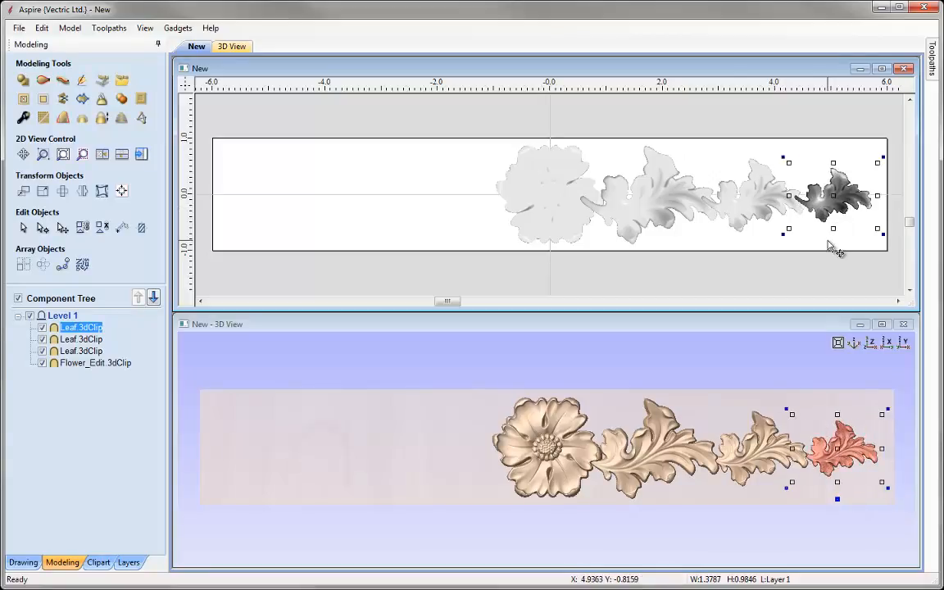
pyautogui.click(413, 214)
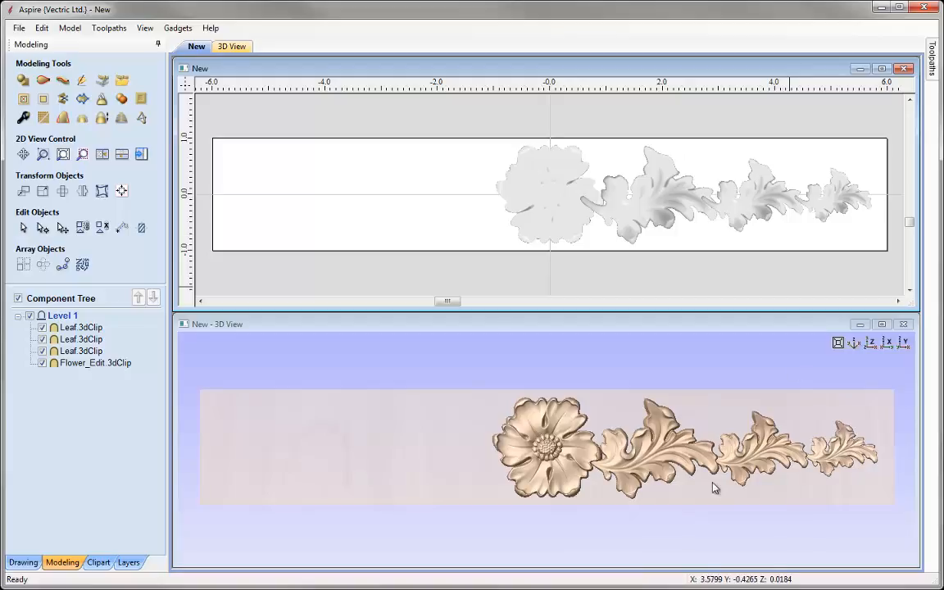
# Set the shape height of the largest leaf, beside the flower, to 0.15 inches.
pyautogui.moveTo(666, 497); pyautogui.dragTo(806, 477)
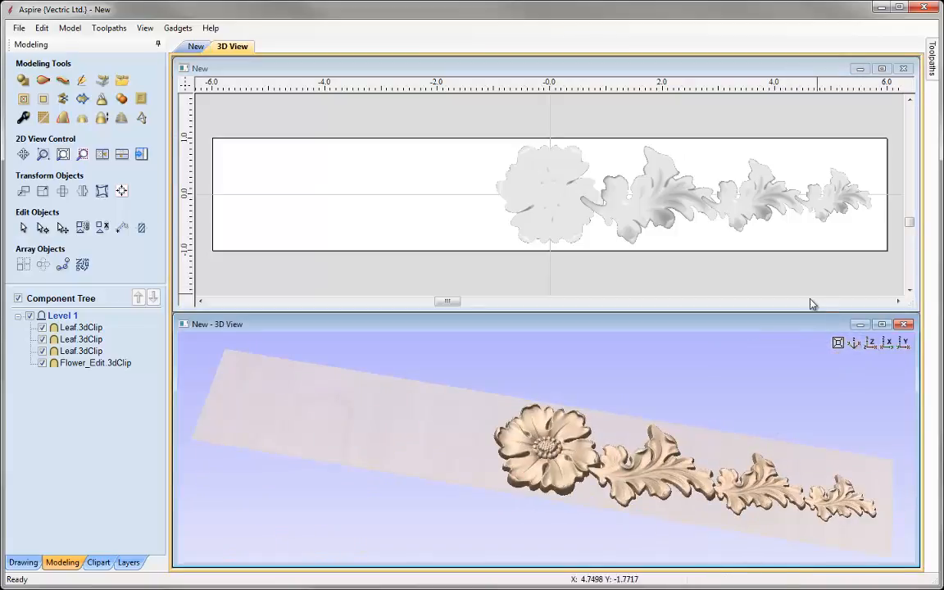
pyautogui.click(860, 344)
pyautogui.click(871, 345)
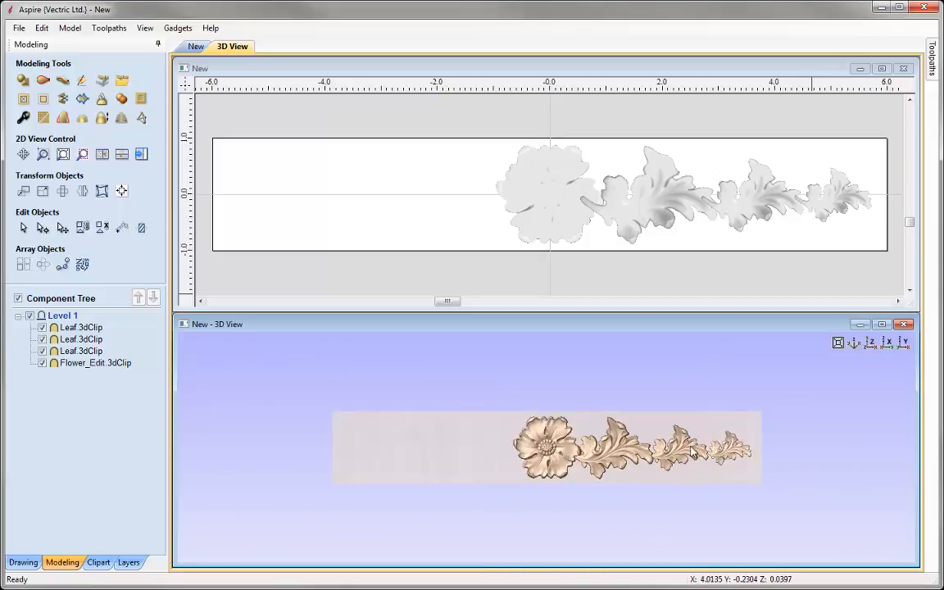
pyautogui.scroll(2, 693, 435)
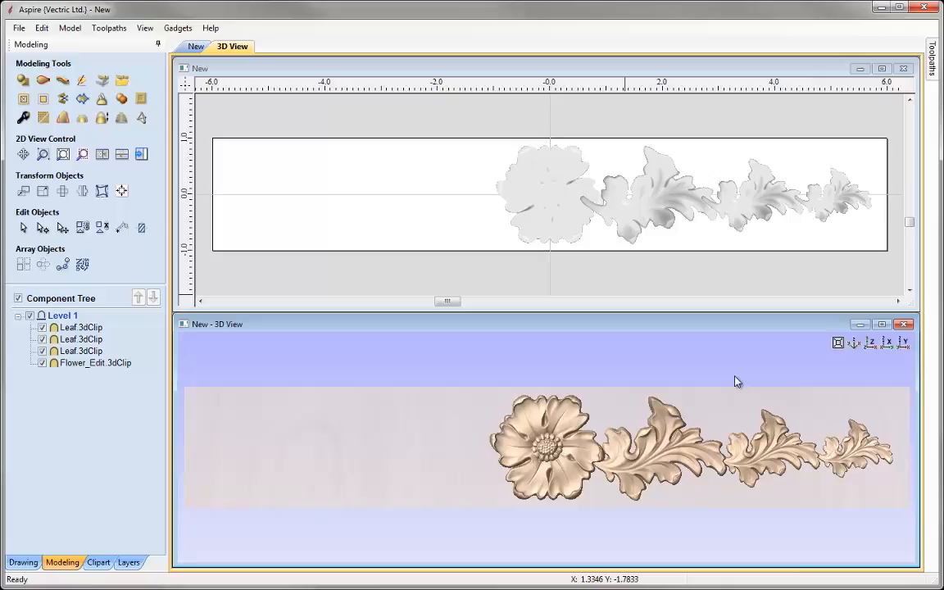
pyautogui.click(661, 461)
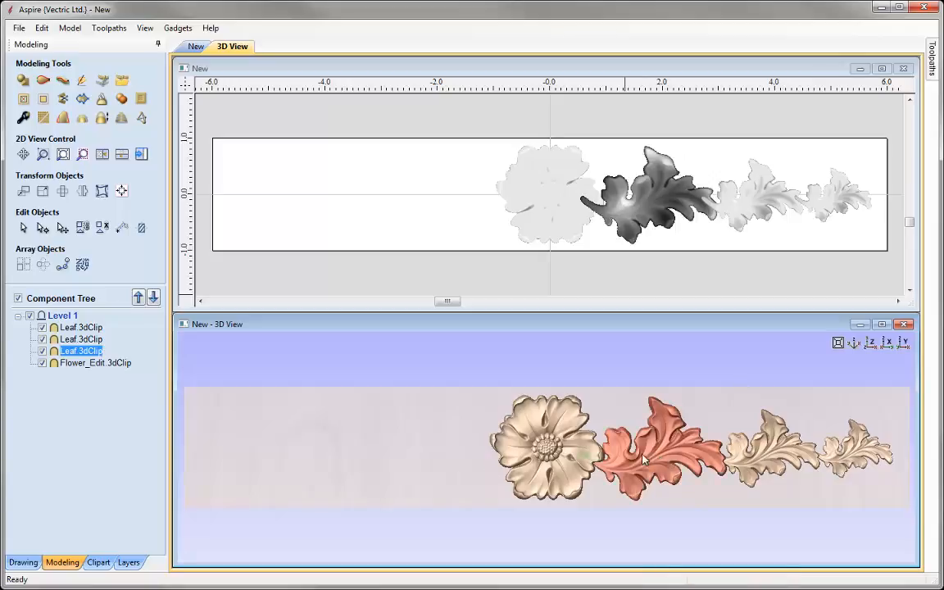
pyautogui.click(23, 117)
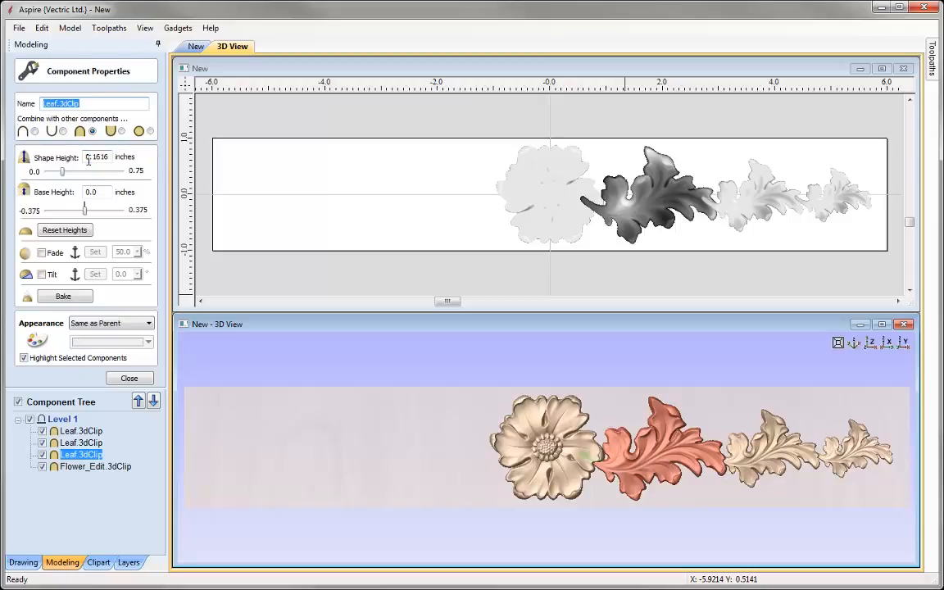
pyautogui.moveTo(97, 158); pyautogui.dragTo(120, 163)
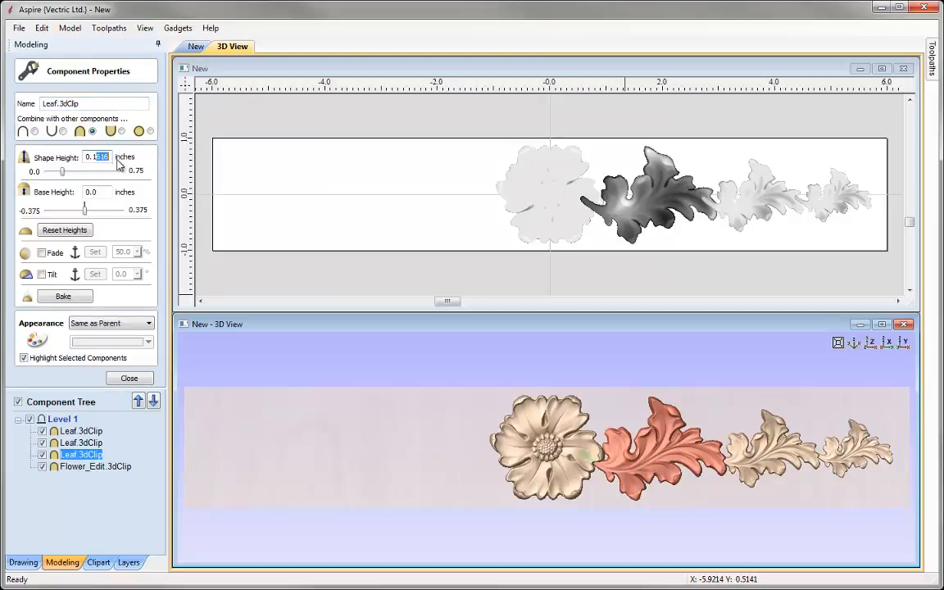
pyautogui.write('5')
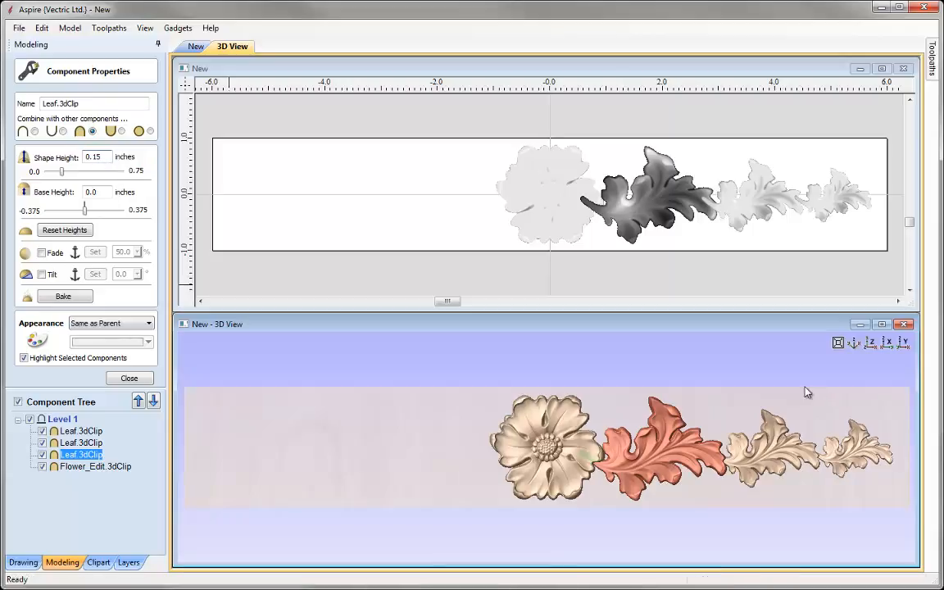
# Set the shape height of the middle leaf to 0.15 inches.
pyautogui.click(768, 446)
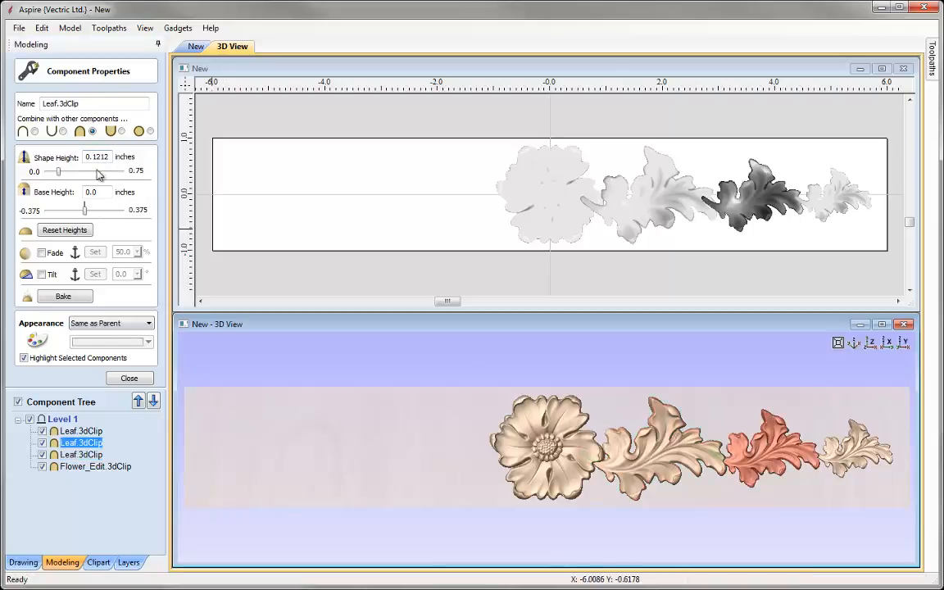
pyautogui.moveTo(98, 158); pyautogui.dragTo(119, 161)
pyautogui.write('5')
pyautogui.press('Return')
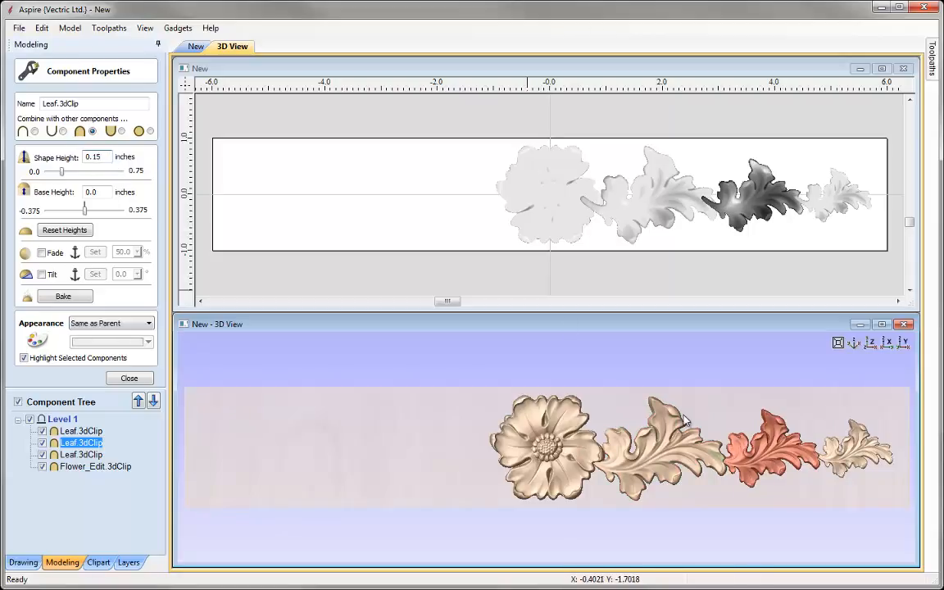
# Set the shape height of the smallest, outermost leaf to 0.15 inches and close the component properties.
pyautogui.click(852, 454)
pyautogui.doubleClick(102, 156)
pyautogui.write('0.15')
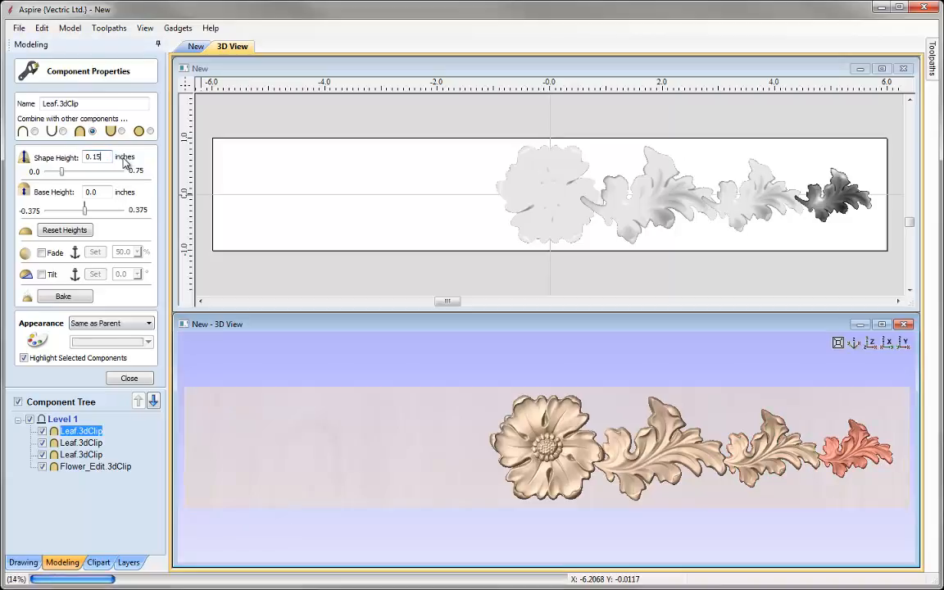
pyautogui.press('Return')
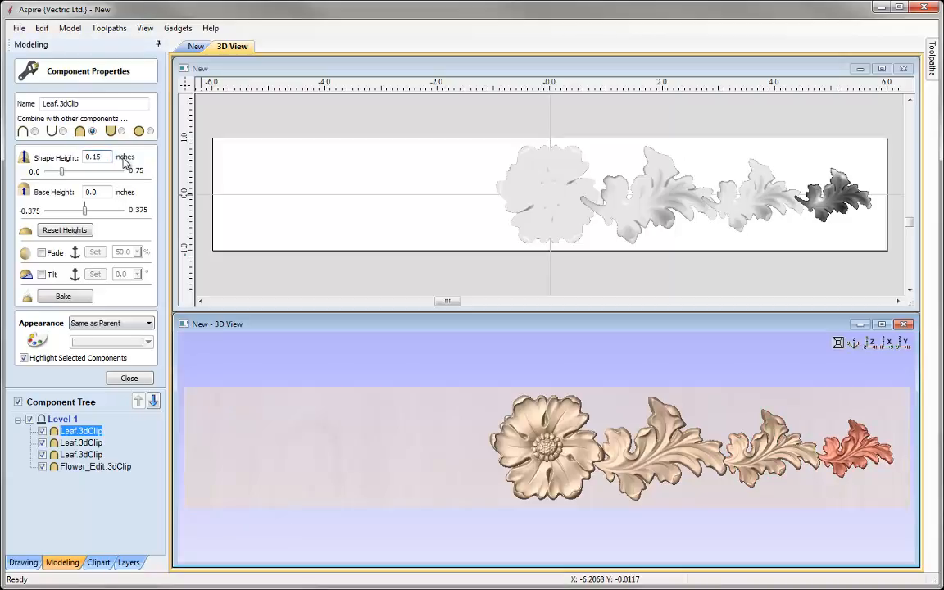
pyautogui.click(129, 378)
pyautogui.click(686, 280)
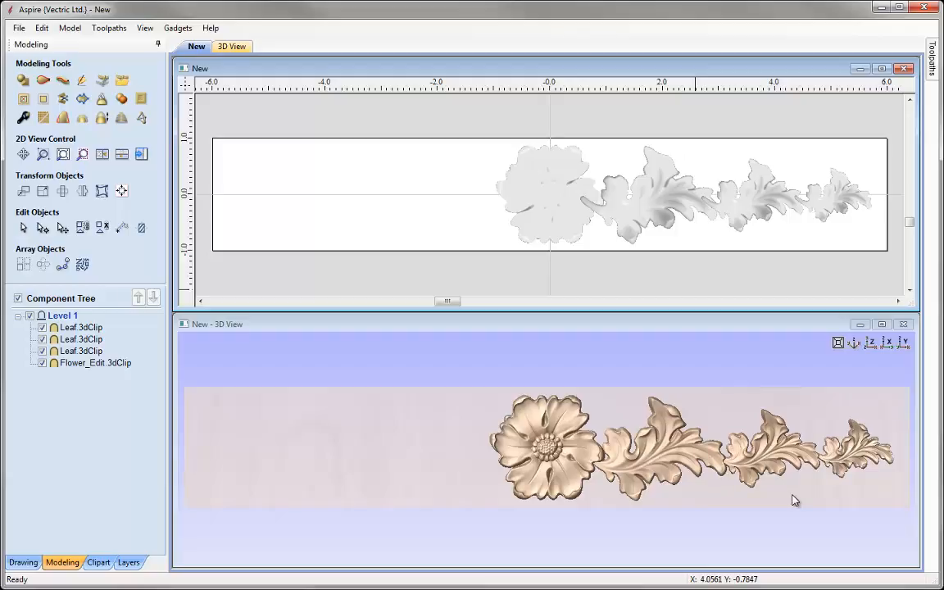
# Mirror a copy of all three leaves horizontally about the job center to the flower's other side.
pyautogui.click(660, 193)
pyautogui.click(741, 211)
pyautogui.click(656, 195)
pyautogui.keyDown('shift'); pyautogui.click(746, 215); pyautogui.keyUp('shift')
pyautogui.keyDown('shift'); pyautogui.click(822, 214); pyautogui.keyUp('shift')
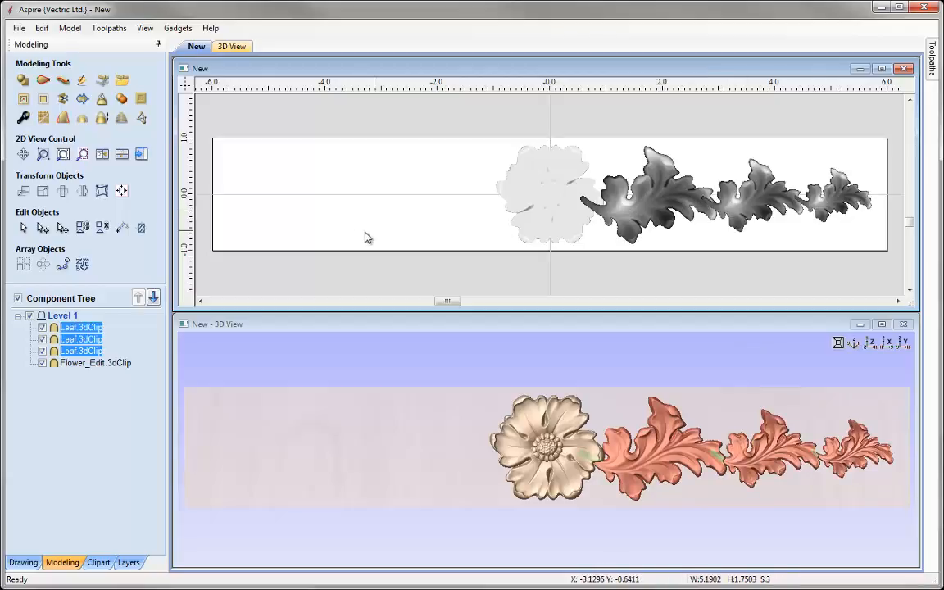
pyautogui.click(83, 193)
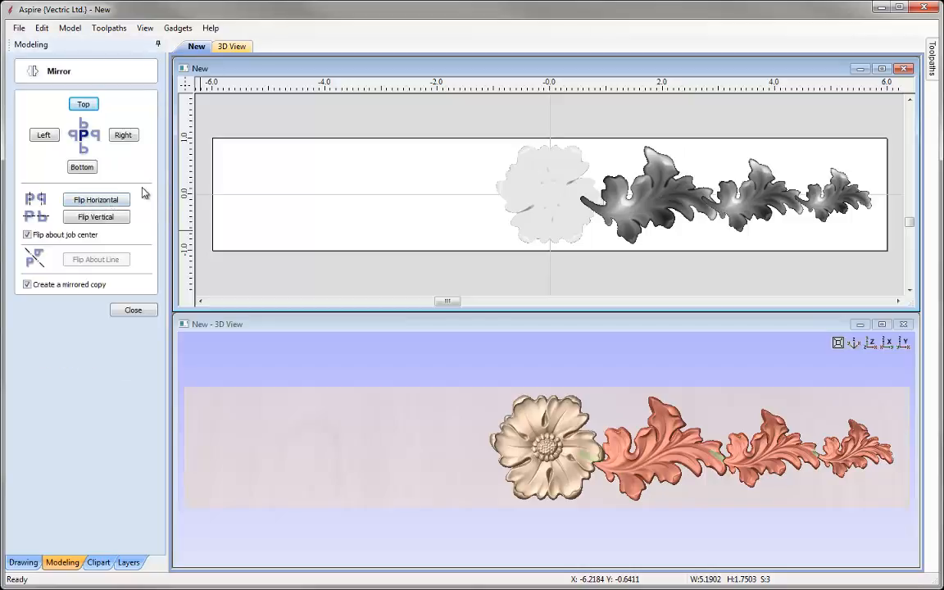
pyautogui.click(93, 205)
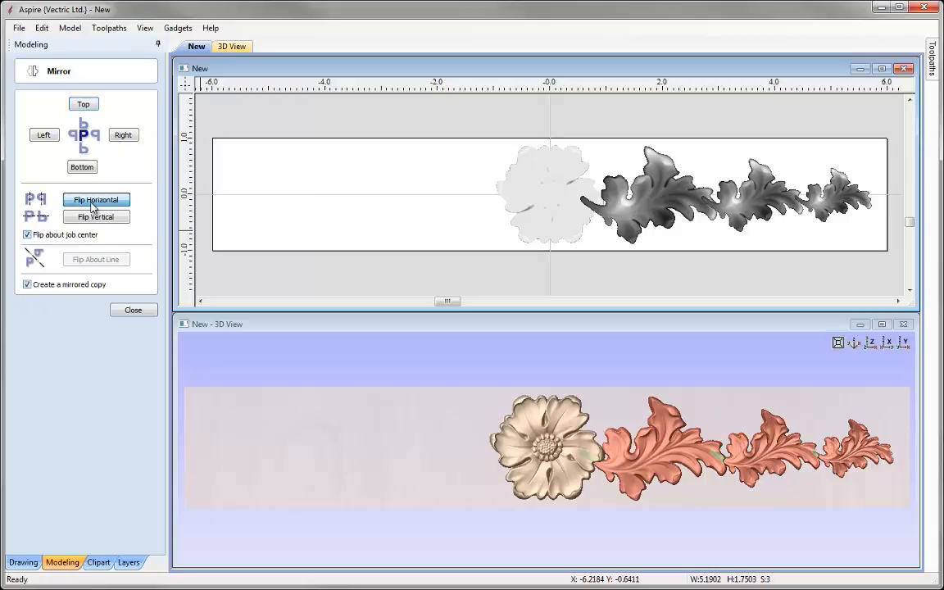
pyautogui.click(132, 310)
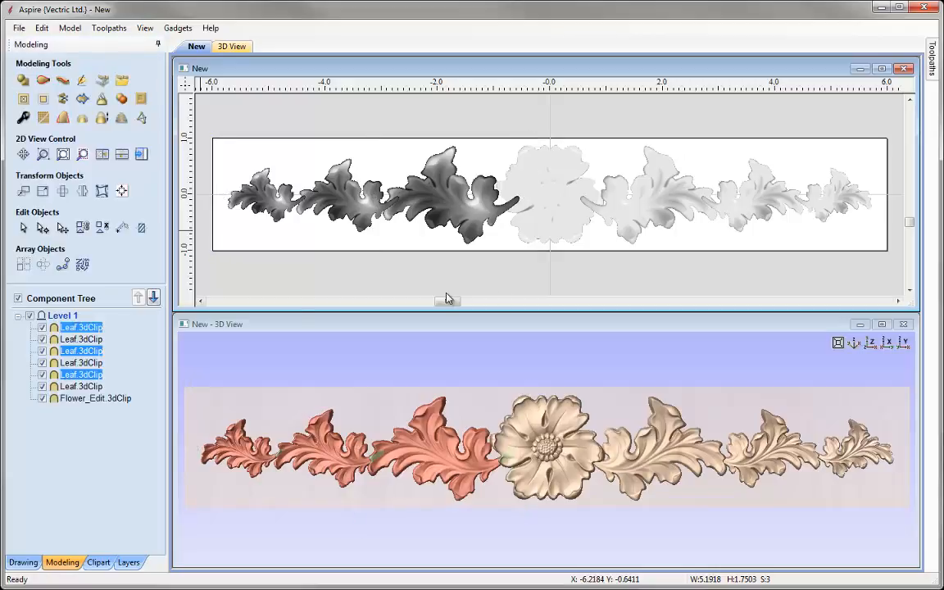
pyautogui.click(518, 271)
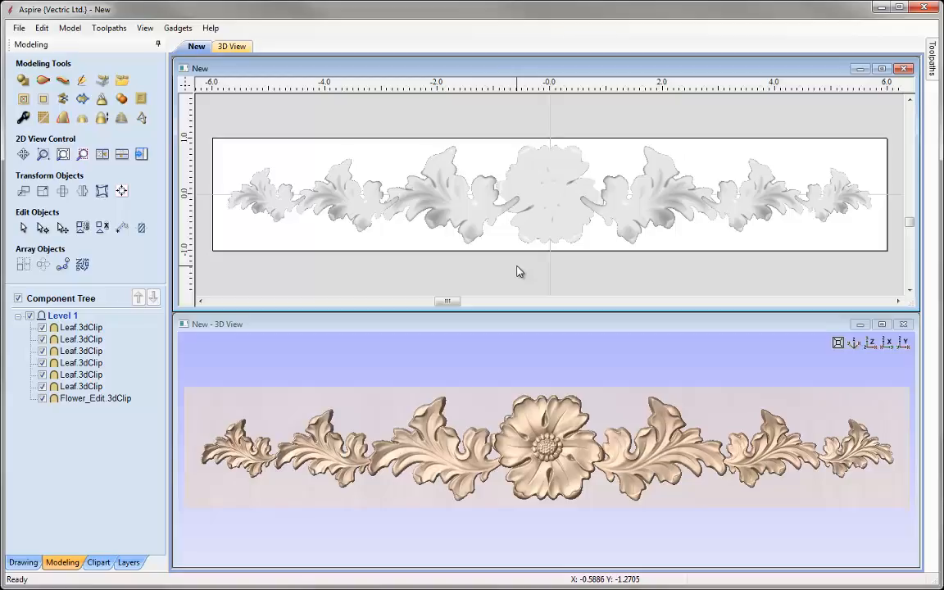
# Group the flower and all six leaf components and rename the group Applique12x2.
pyautogui.click(86, 330)
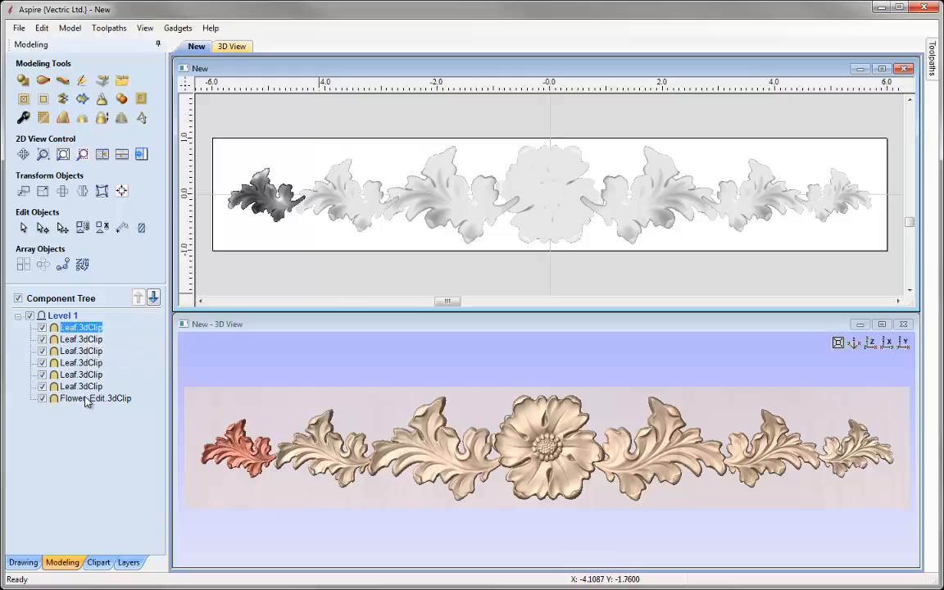
pyautogui.keyDown('shift'); pyautogui.click(87, 399); pyautogui.keyUp('shift')
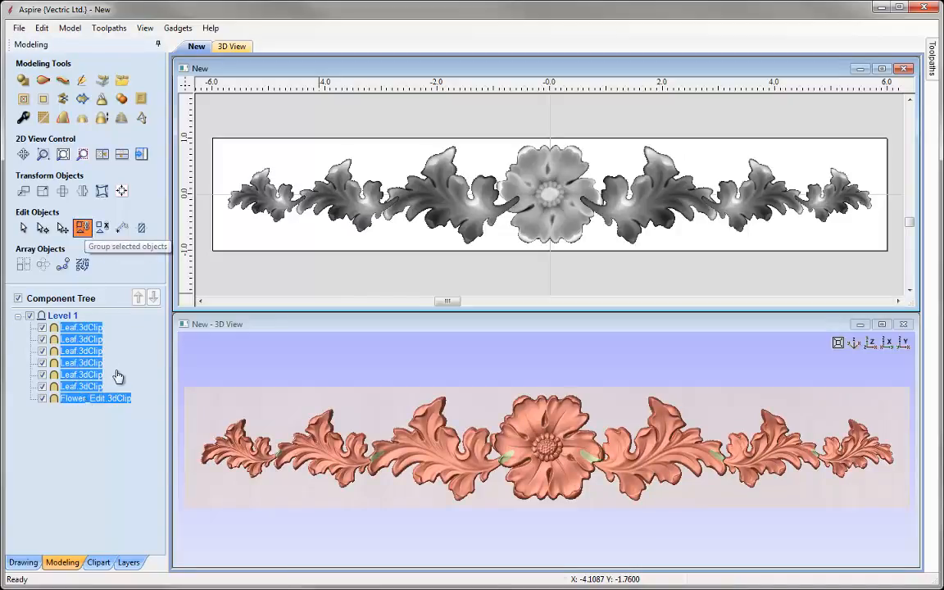
pyautogui.rightClick(72, 332)
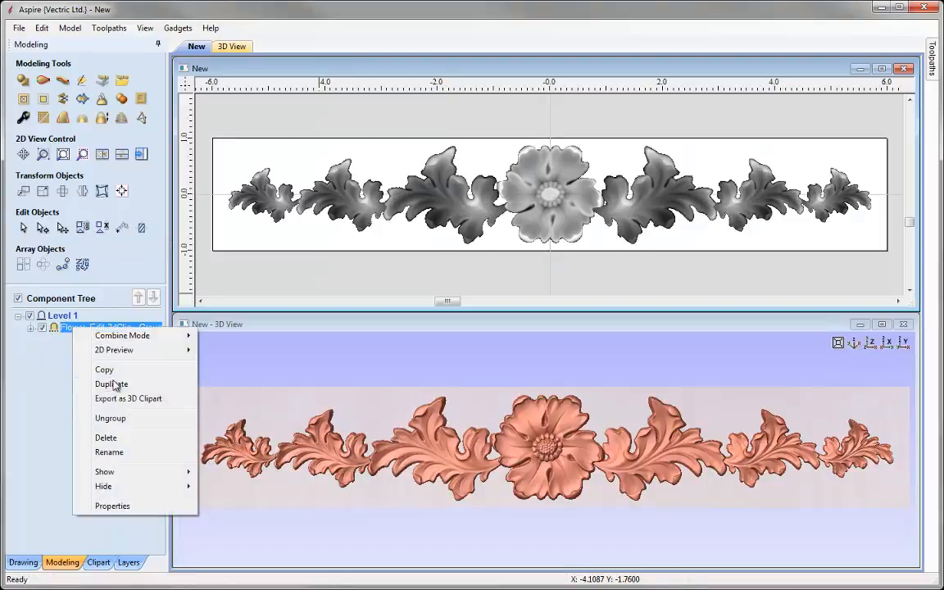
pyautogui.click(111, 452)
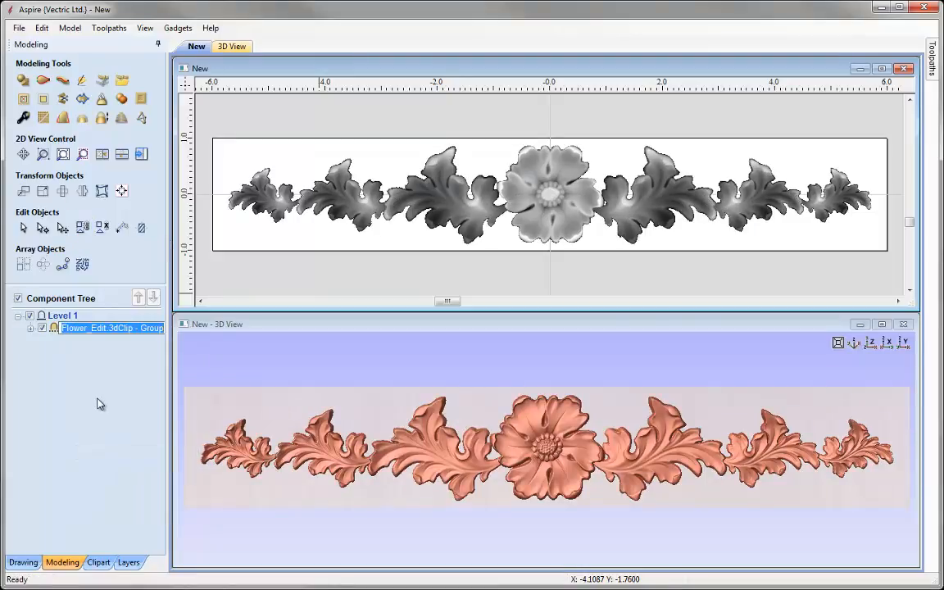
pyautogui.write('aP')
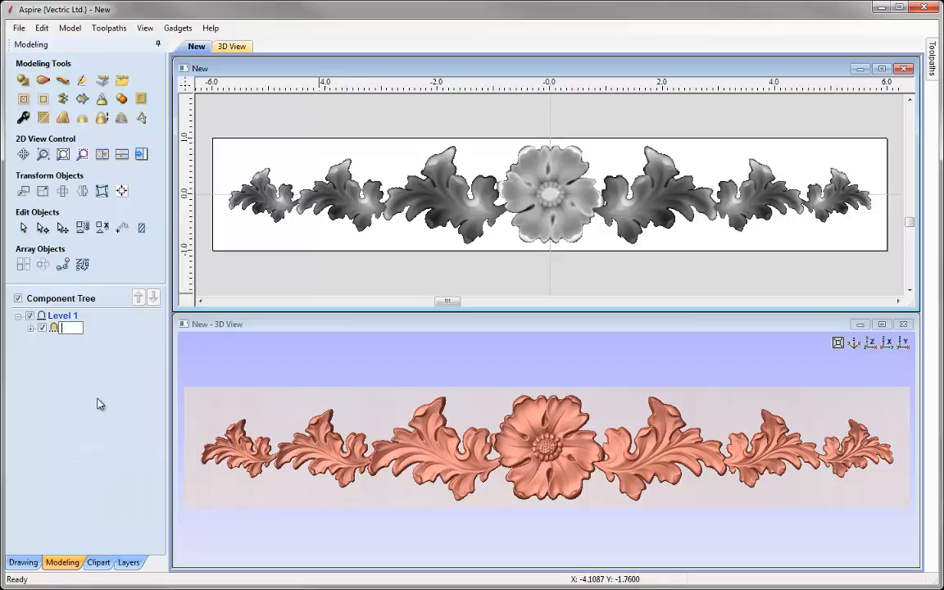
pyautogui.write('pplique12x2')
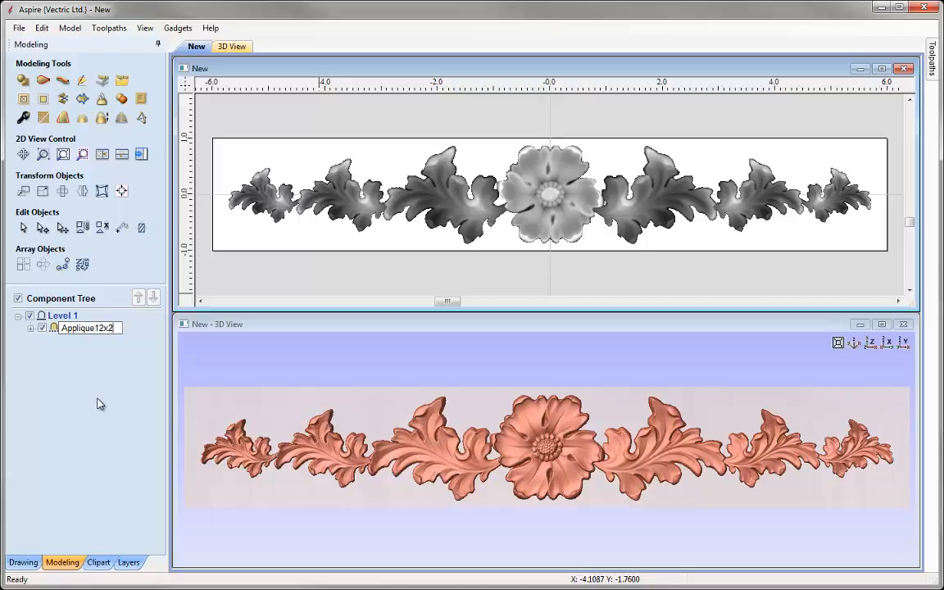
pyautogui.click(99, 403)
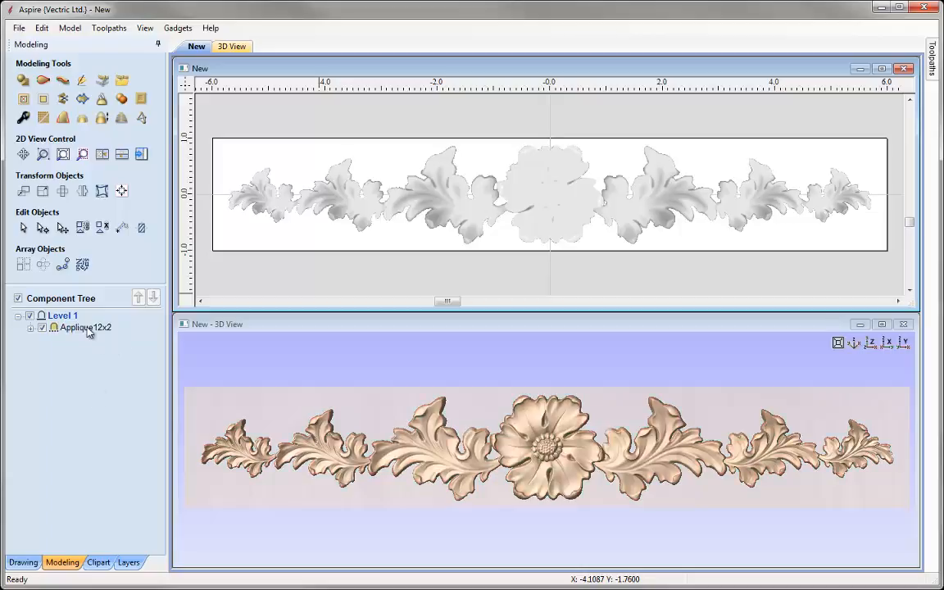
# Export the Applique12x2 group as 3D clipart into the Flourish118_Bits folder under the name Applique12x2.3dClip.
pyautogui.rightClick(89, 329)
pyautogui.click(131, 399)
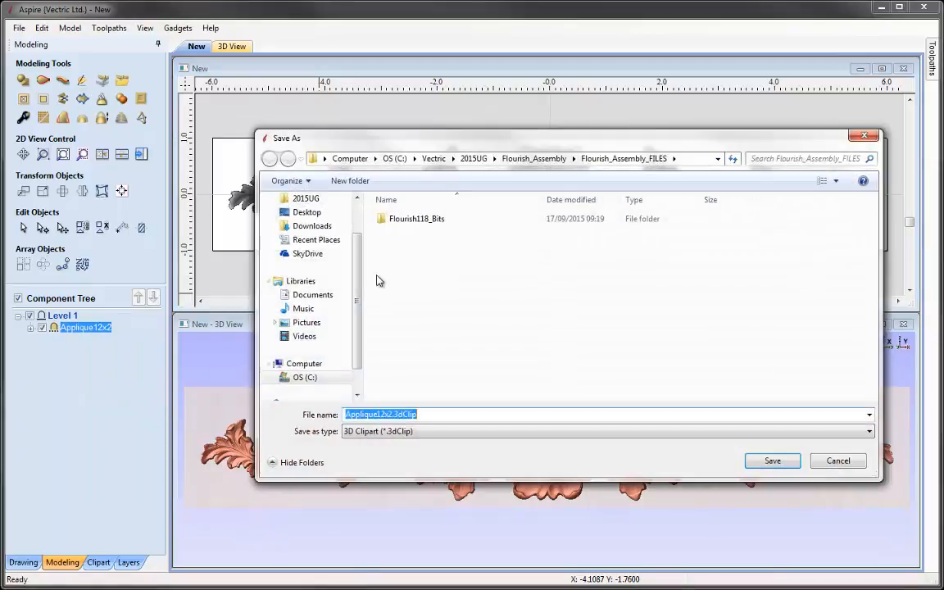
pyautogui.doubleClick(395, 219)
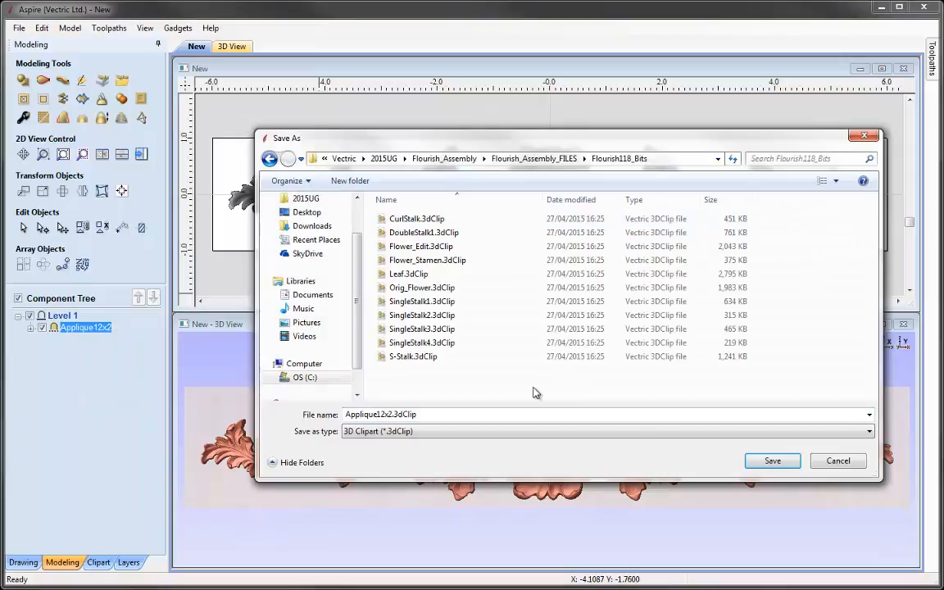
pyautogui.click(773, 462)
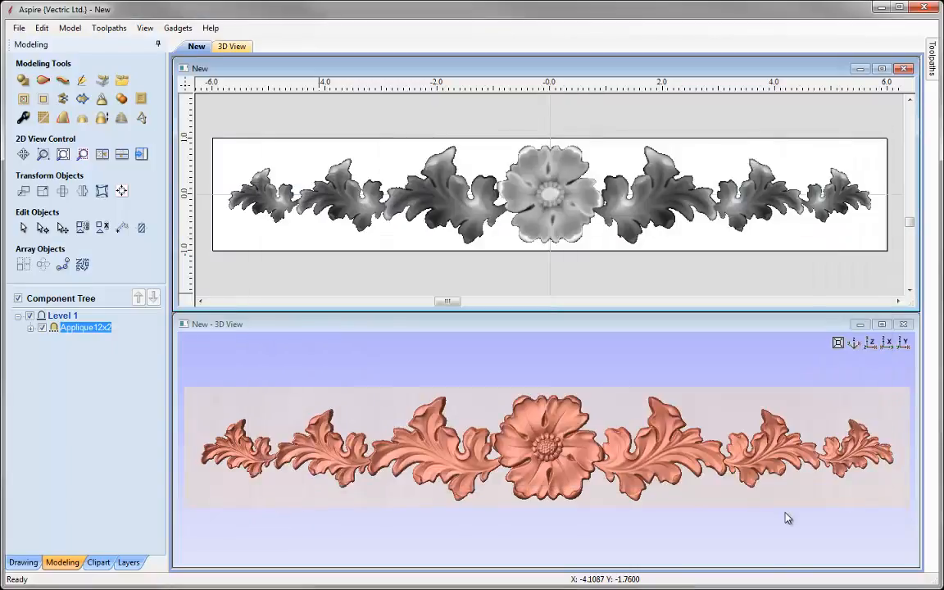
# Reload the Flourish118_Bits folder in the clipart library and deselect the grouped design.
pyautogui.click(99, 562)
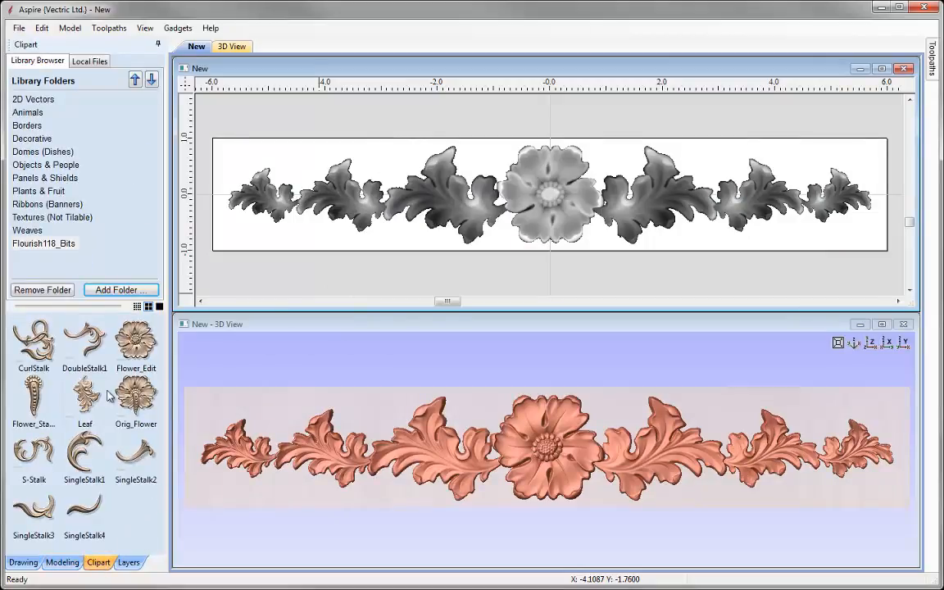
pyautogui.click(31, 233)
pyautogui.click(35, 243)
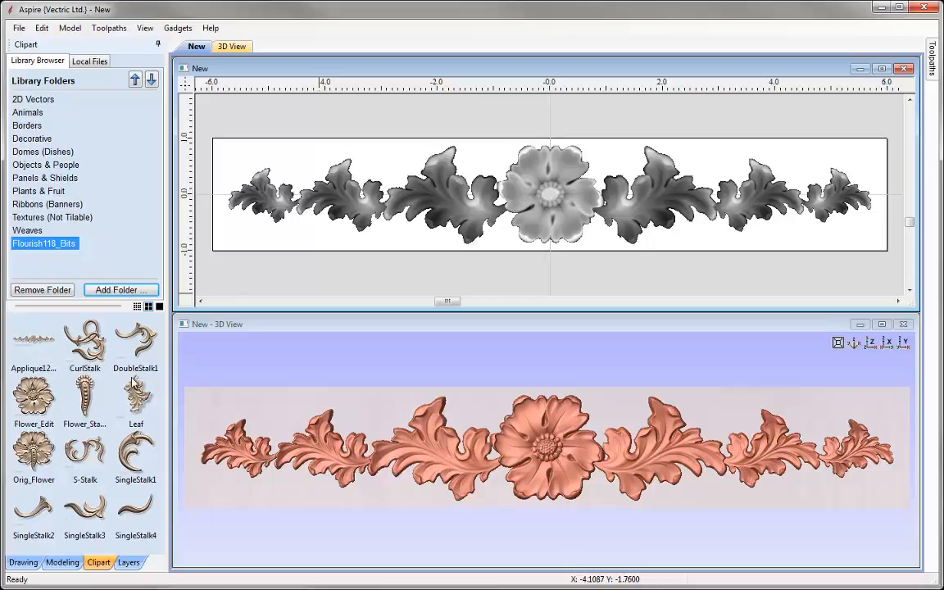
pyautogui.click(258, 288)
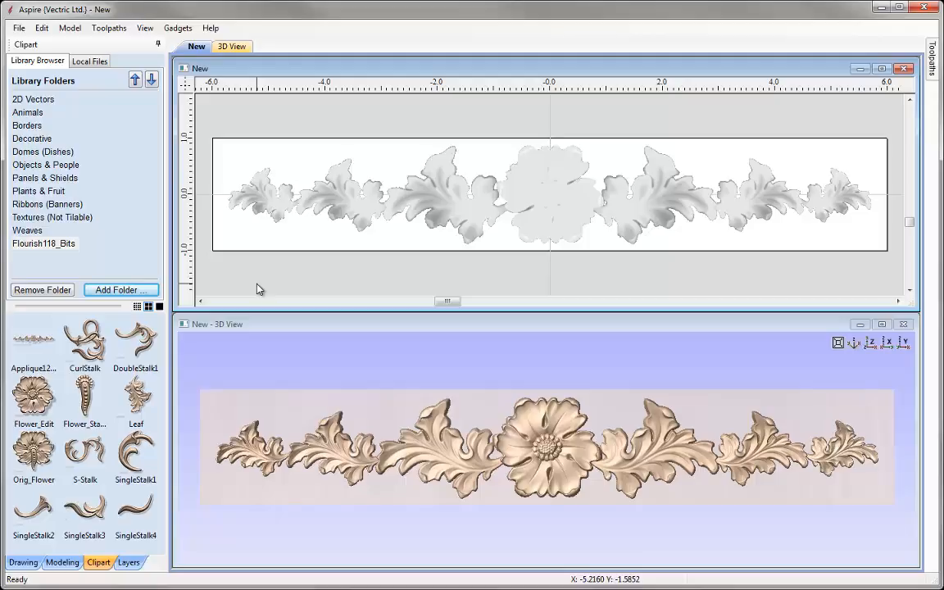
# Save the job as Applique1_Demo in the Flourish_Assembly_FILES folder.
pyautogui.click(18, 28)
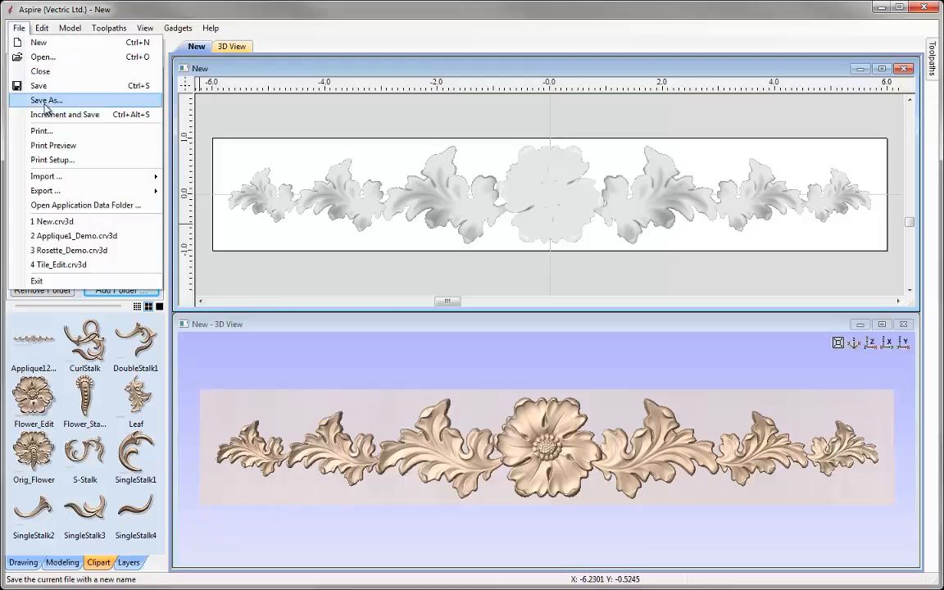
pyautogui.click(46, 102)
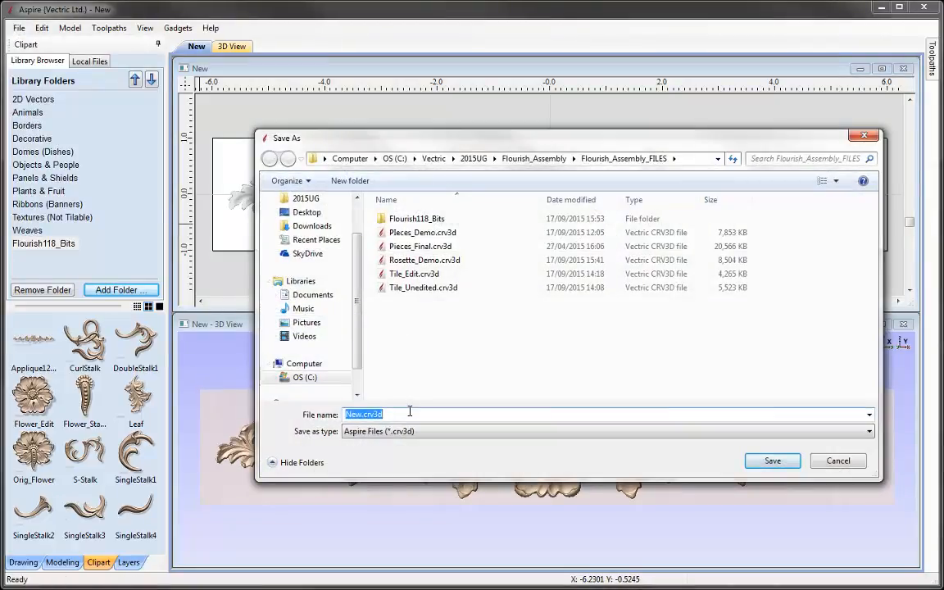
pyautogui.write('Applique1_Demo')
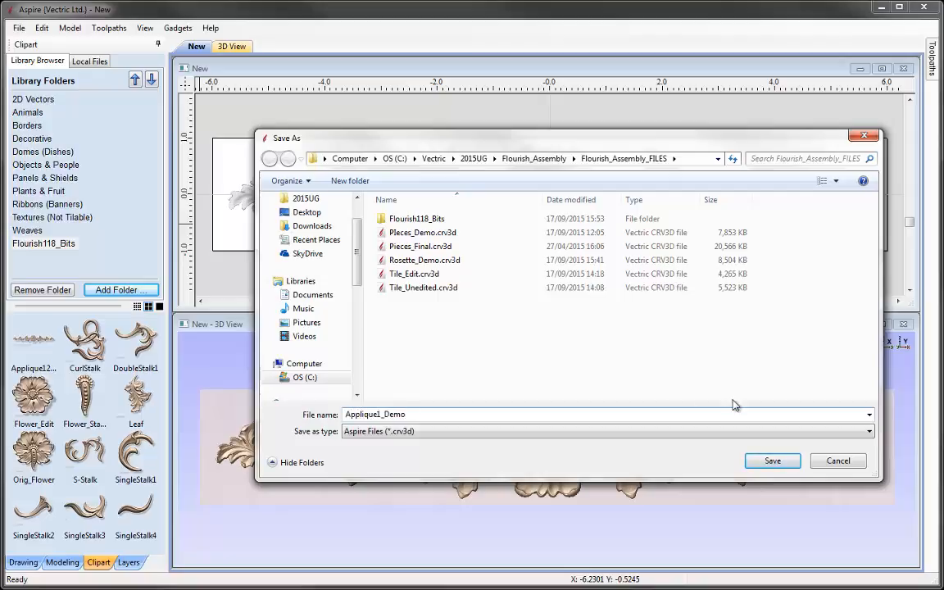
pyautogui.click(774, 461)
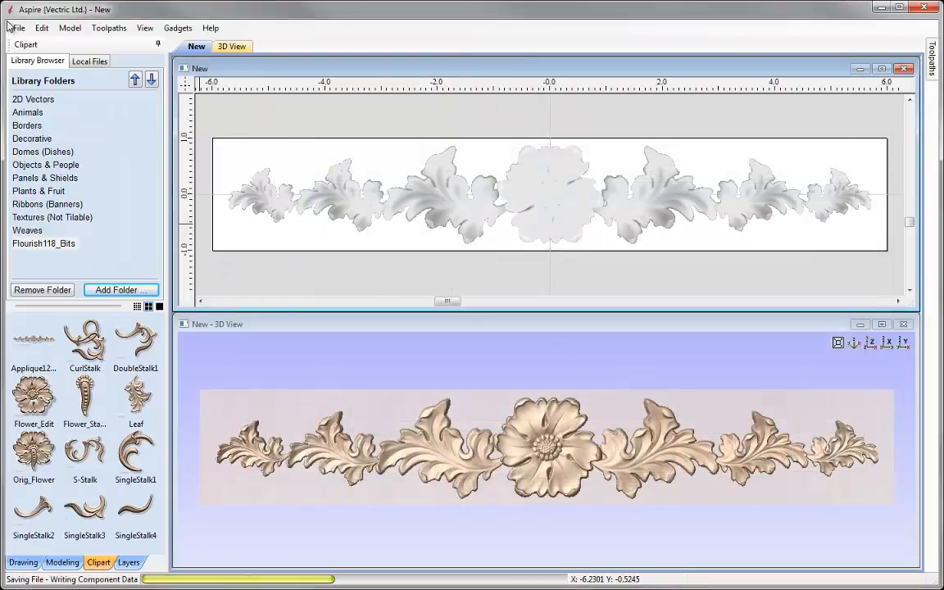
# Create a new 12 x 4 inch job, 0.75 inches thick, with a centered datum and Very High modeling resolution.
pyautogui.click(17, 29)
pyautogui.click(34, 42)
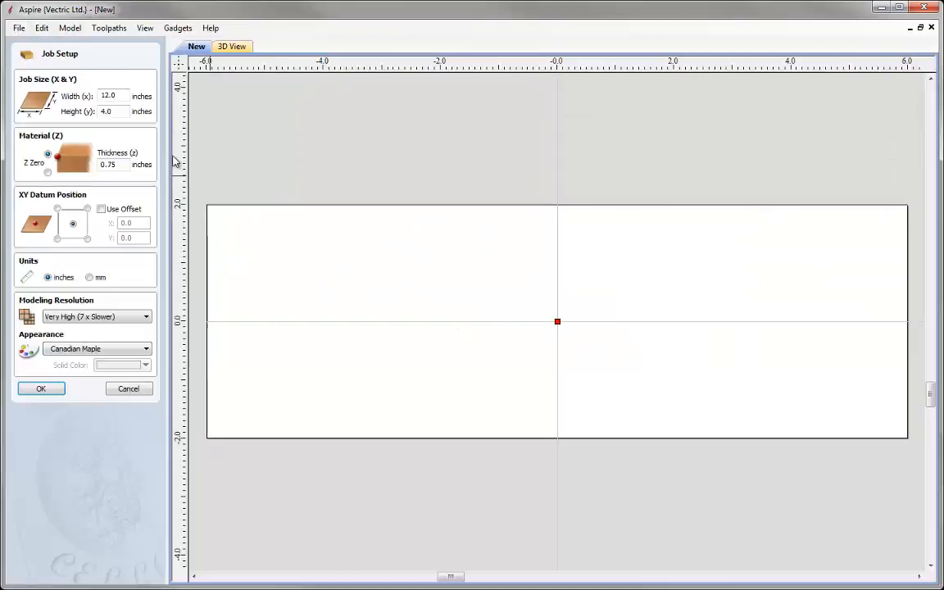
pyautogui.doubleClick(110, 96)
pyautogui.doubleClick(120, 110)
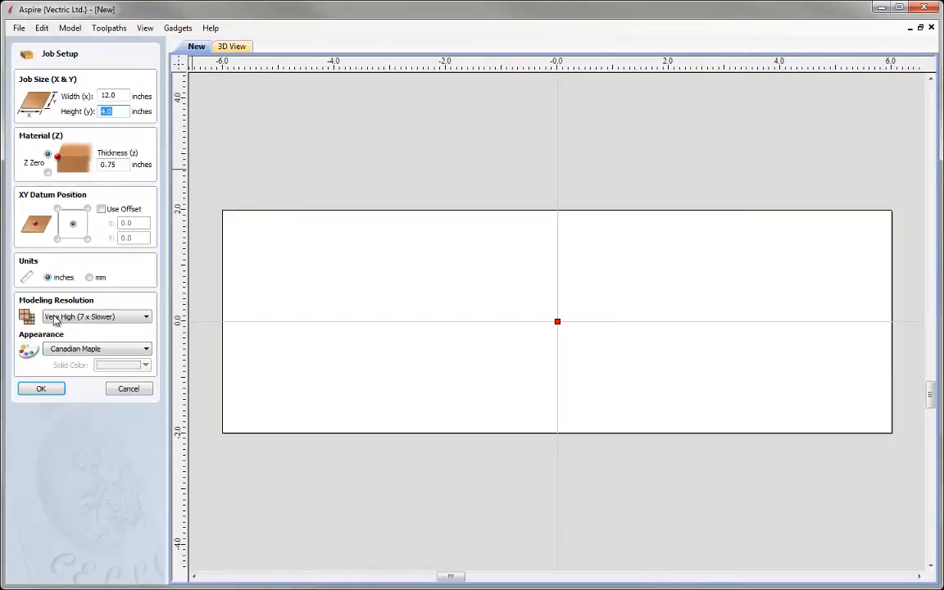
pyautogui.click(43, 389)
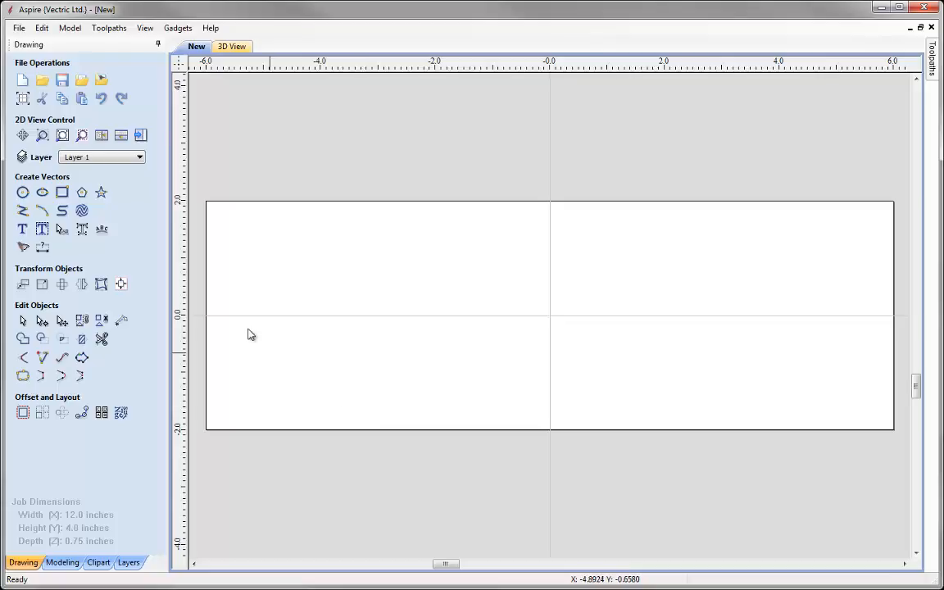
# Draw a 12 x 4 inch square-cornered rectangle along the edge of the job area.
pyautogui.click(62, 192)
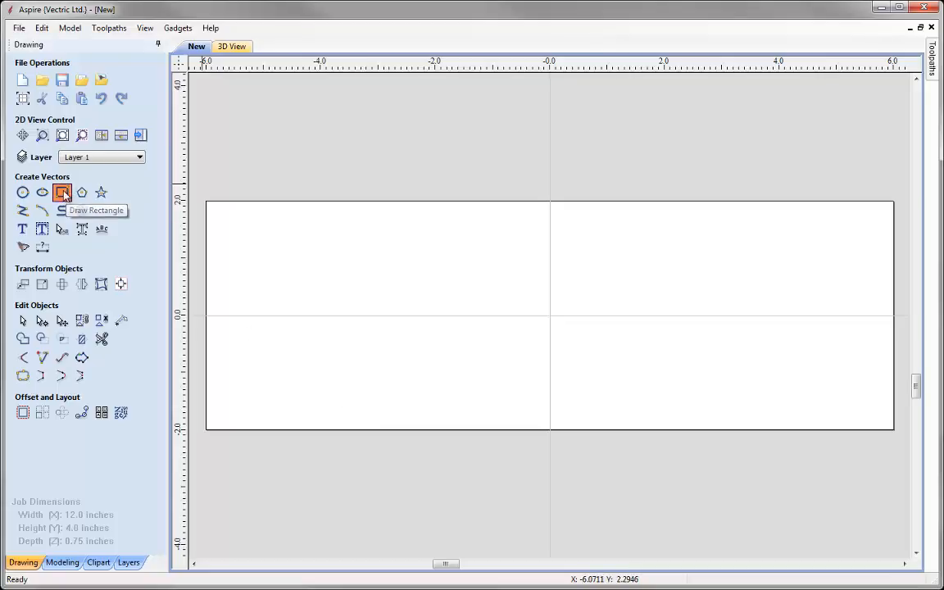
pyautogui.moveTo(207, 201)
pyautogui.mouseDown()
pyautogui.moveTo(870, 461)
pyautogui.moveTo(895, 428)
pyautogui.mouseUp()
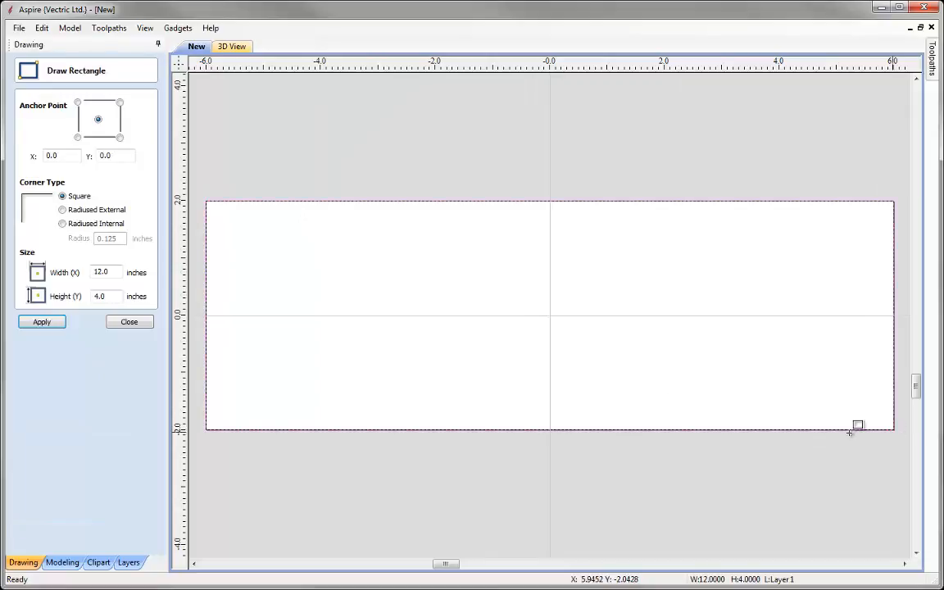
pyautogui.press('Escape')
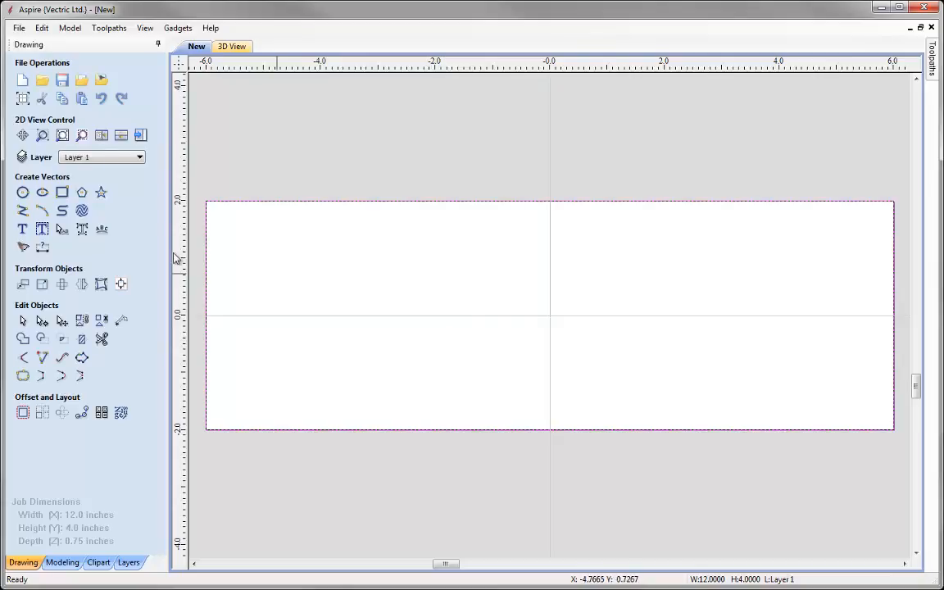
# Draw an ellipse centered on the job's bottom edge at X 0, Y -2, with width 10 inches and height 3 inches.
pyautogui.click(43, 194)
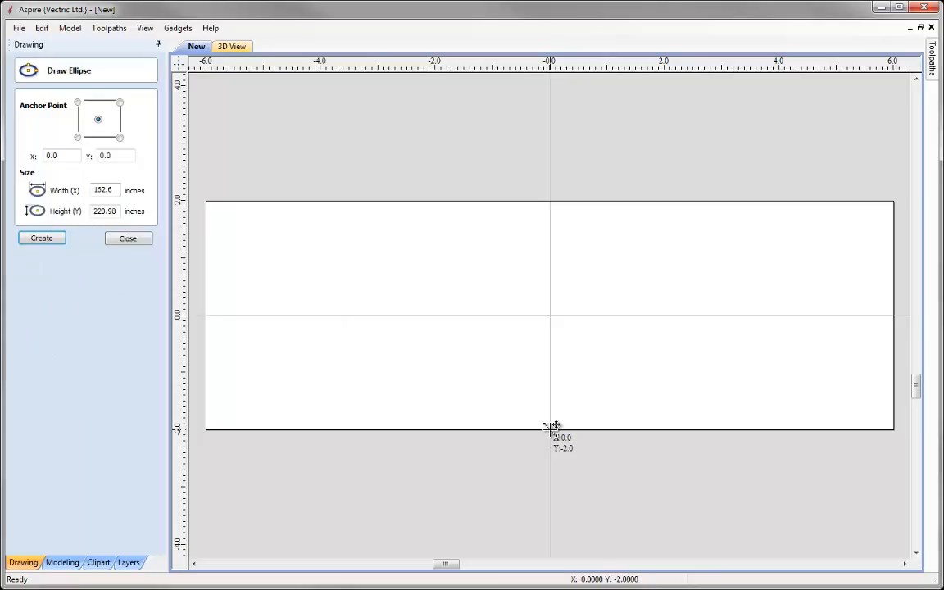
pyautogui.moveTo(550, 427); pyautogui.dragTo(793, 511)
pyautogui.doubleClick(109, 190)
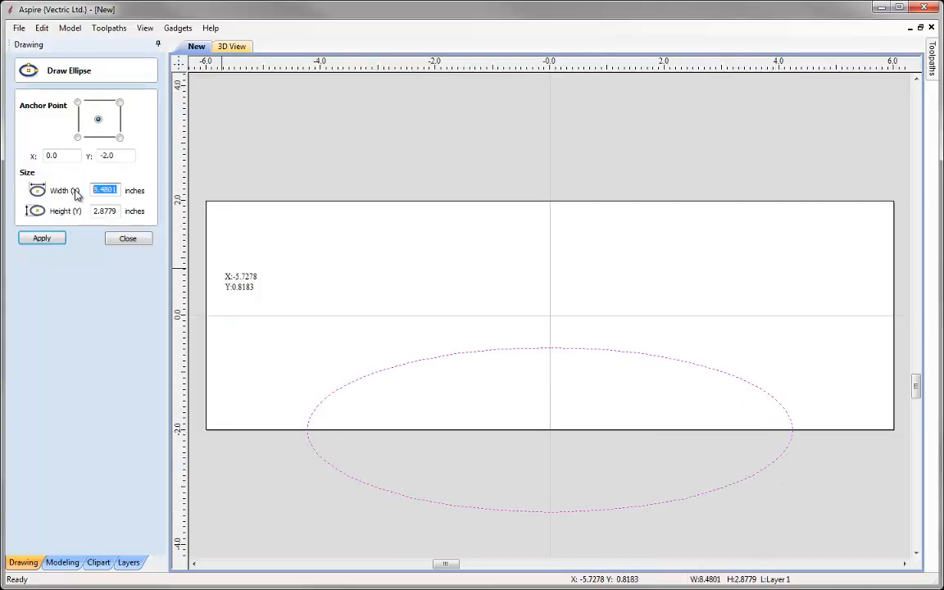
pyautogui.write('10')
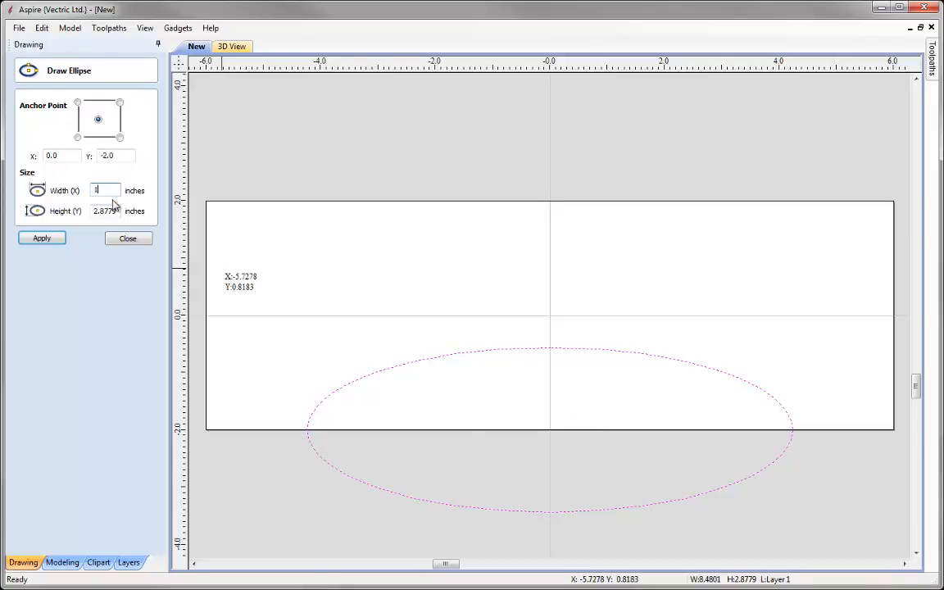
pyautogui.press('Tab')
pyautogui.write('3')
pyautogui.click(62, 237)
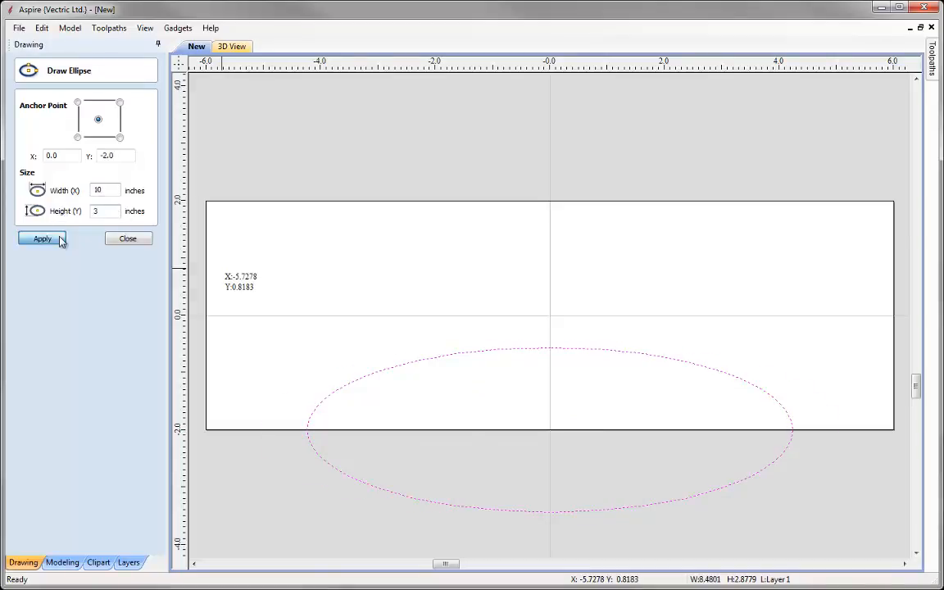
pyautogui.click(125, 239)
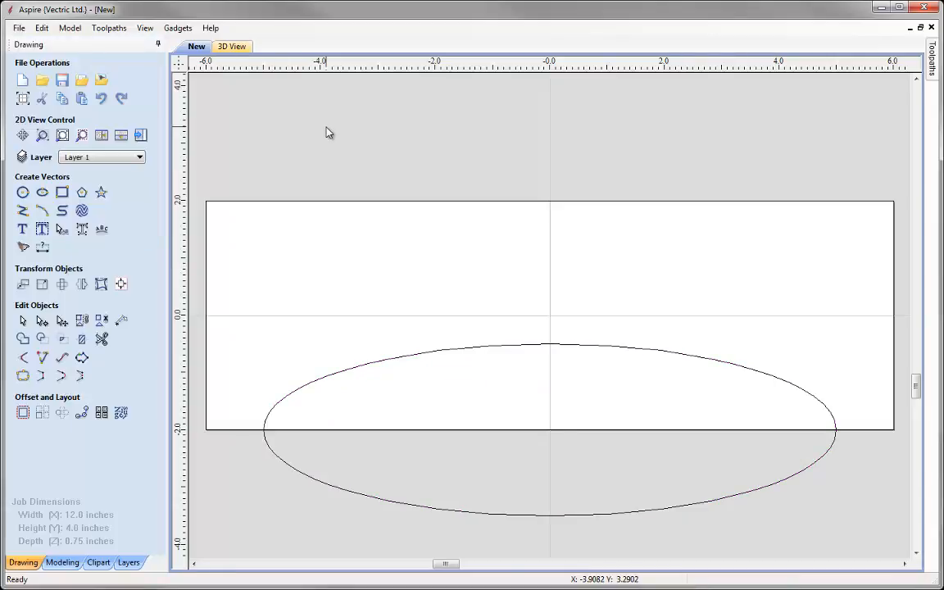
# Trim away the lower half of the ellipse that extends below the rectangle.
pyautogui.click(101, 338)
pyautogui.click(322, 482)
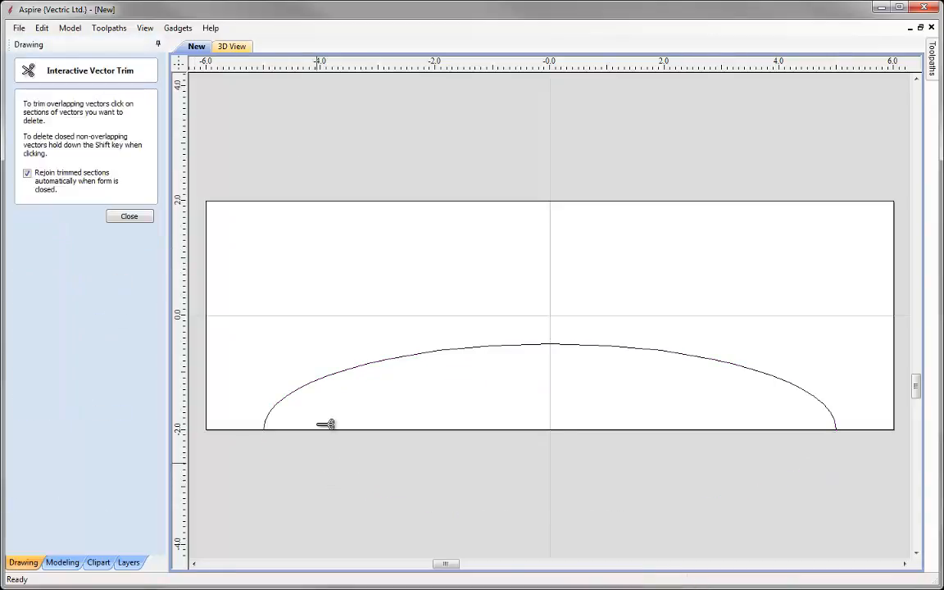
pyautogui.click(131, 217)
pyautogui.click(391, 359)
pyautogui.click(448, 400)
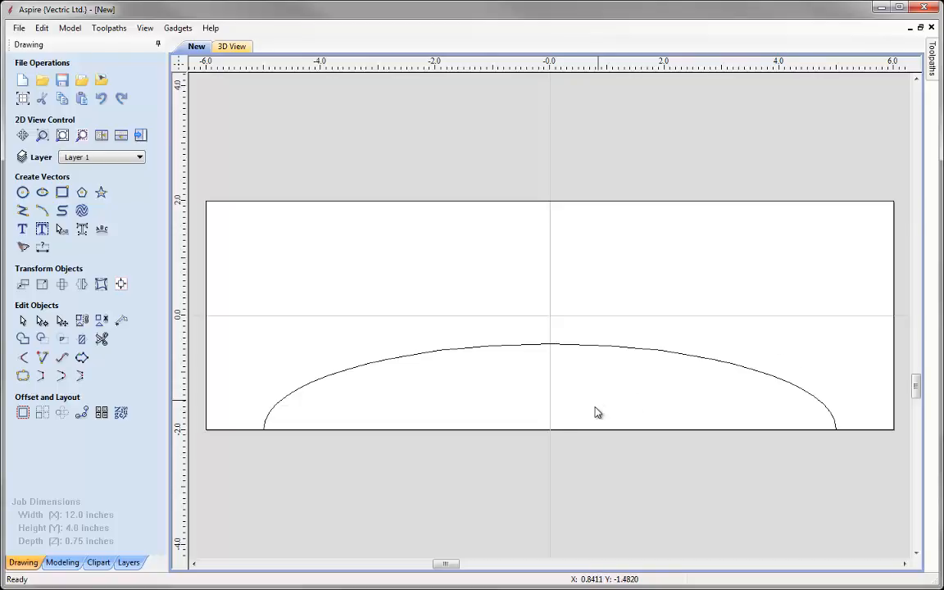
# Place the Orig_Flower clipart in the job and set its height to 2 inches with linked proportions.
pyautogui.click(100, 564)
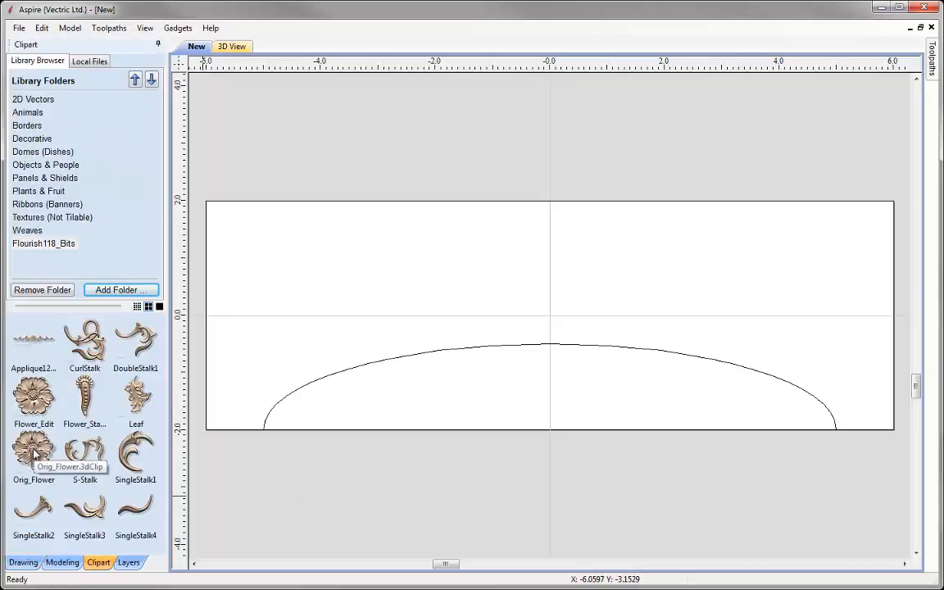
pyautogui.moveTo(32, 455); pyautogui.dragTo(593, 443)
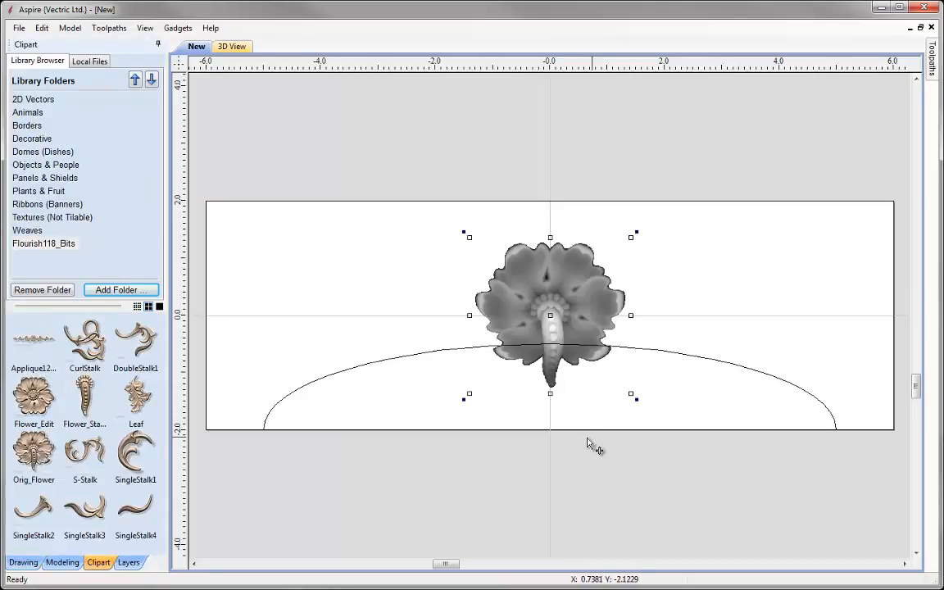
pyautogui.click(62, 563)
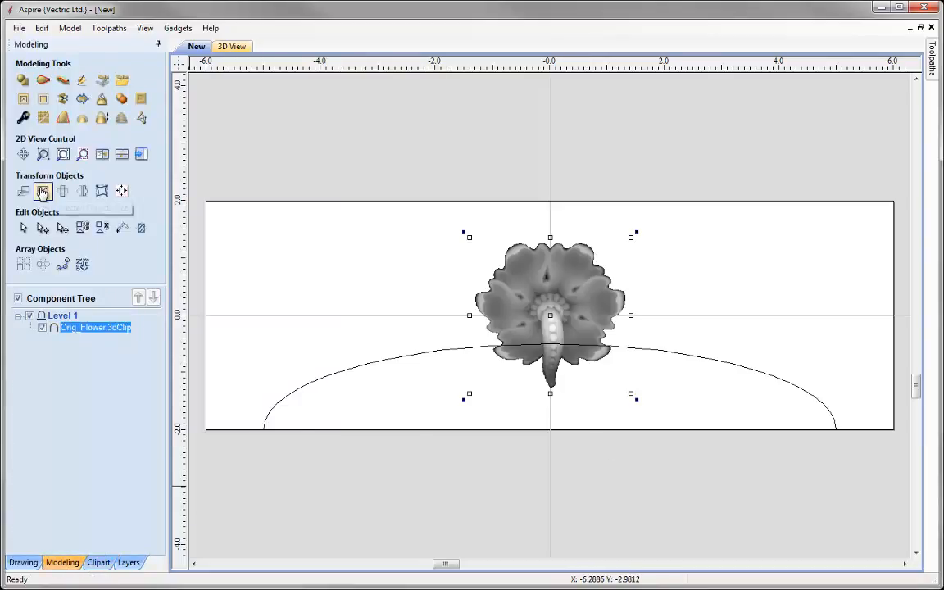
pyautogui.click(43, 192)
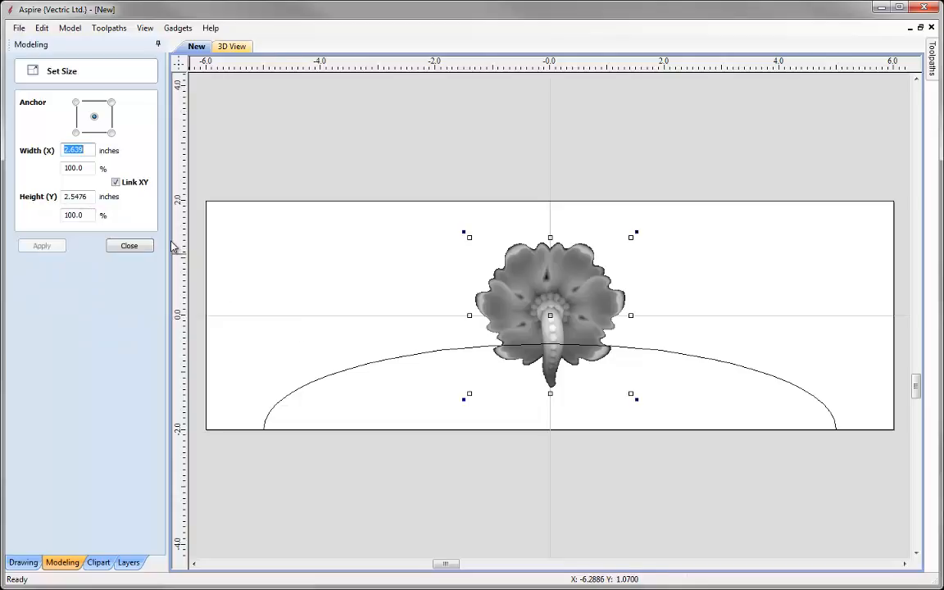
pyautogui.doubleClick(88, 197)
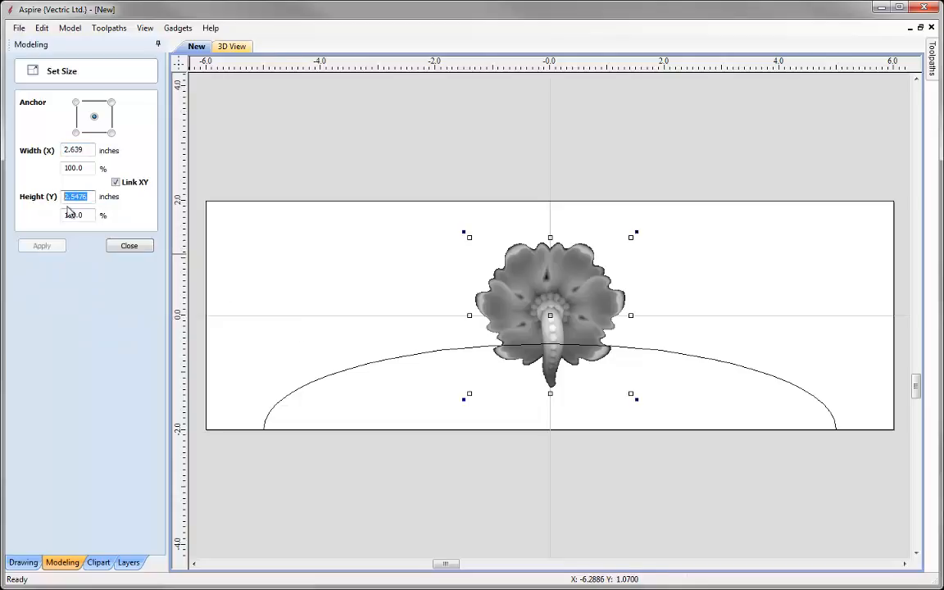
pyautogui.write('2')
pyautogui.click(62, 245)
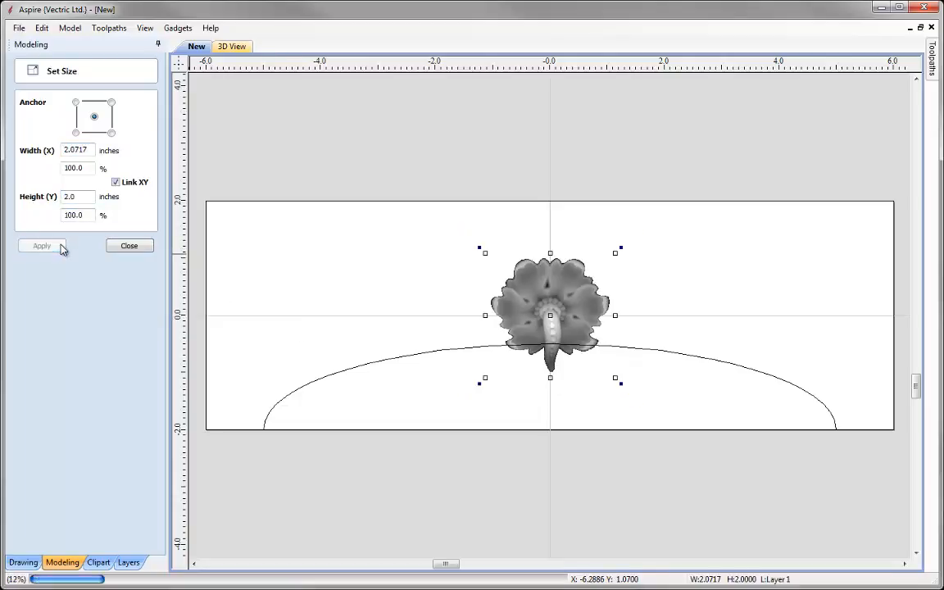
pyautogui.click(124, 246)
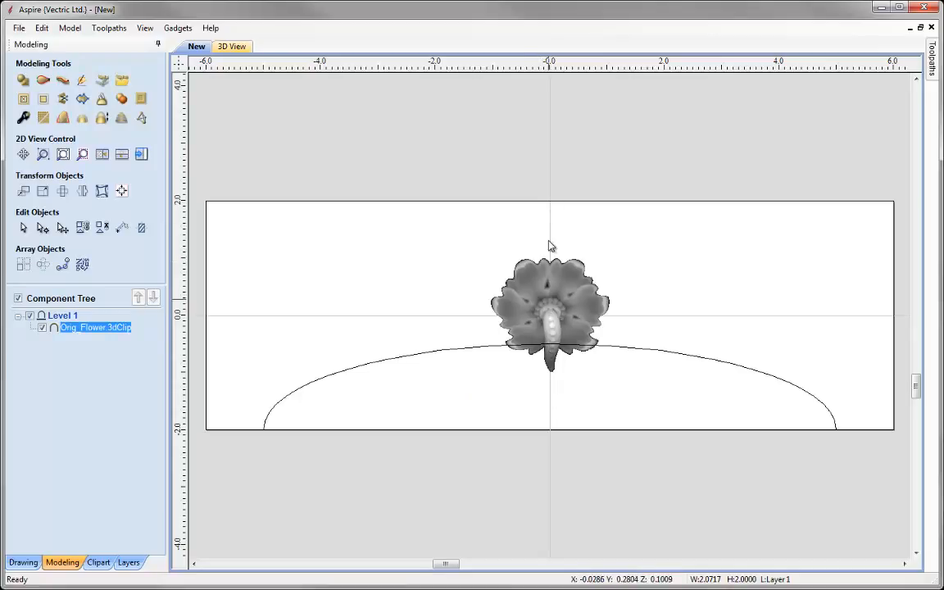
pyautogui.click(285, 241)
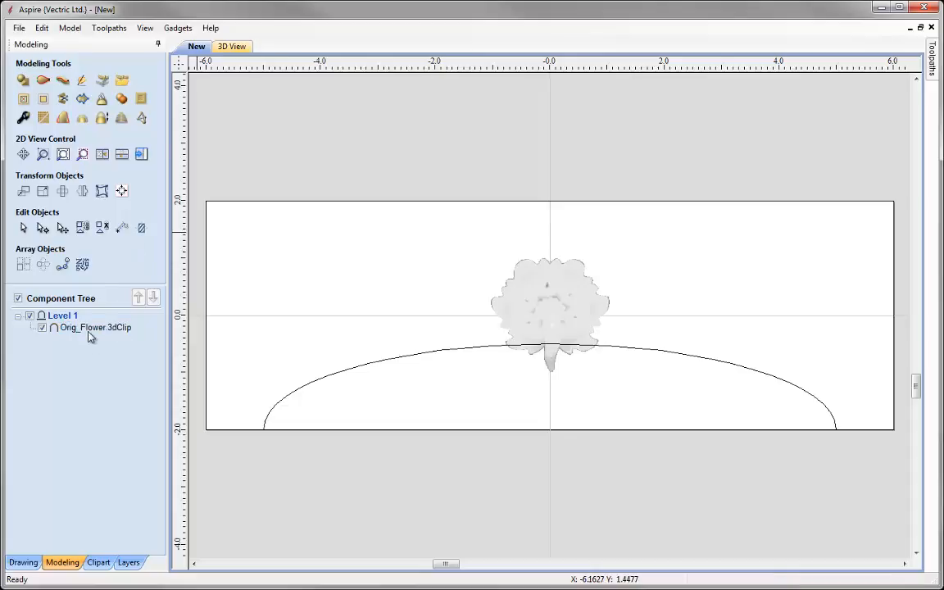
# Draw a vertical guide line 2.5 inches long from the midpoint of the rectangle's upper edge to the arch's apex.
pyautogui.click(23, 562)
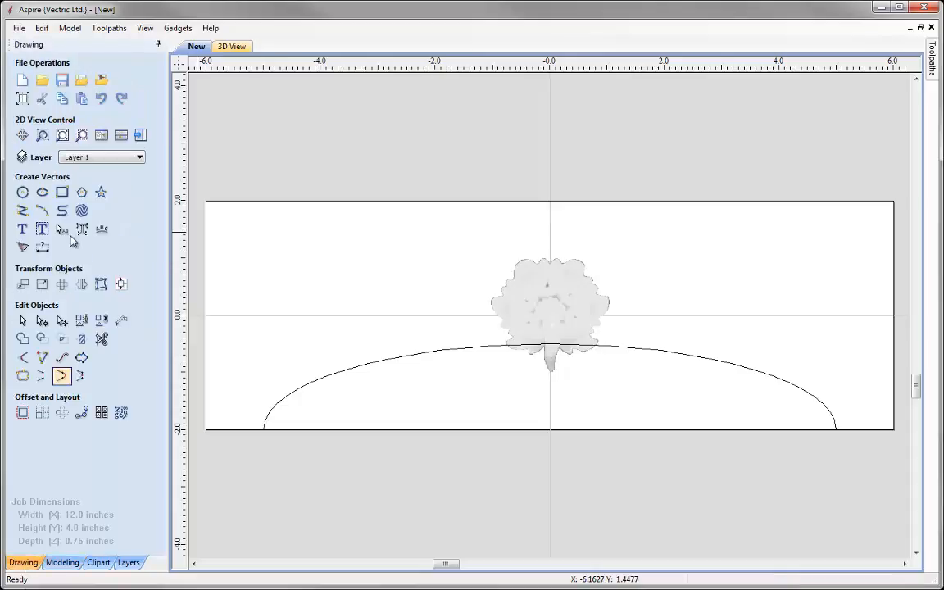
pyautogui.click(22, 213)
pyautogui.click(551, 201)
pyautogui.click(551, 344)
pyautogui.rightClick(551, 344)
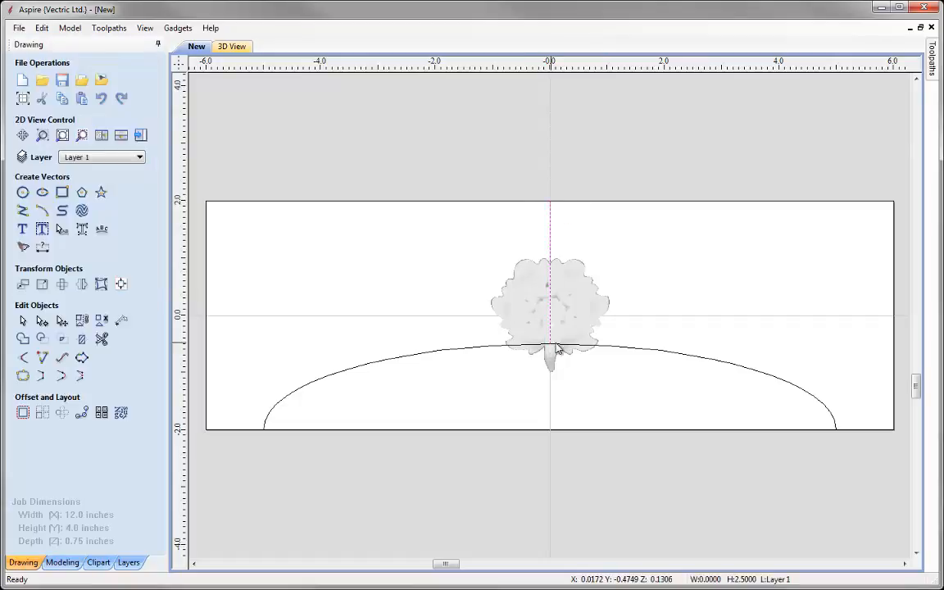
# Center the flower vertically on the guide line, then delete the guide line.
pyautogui.keyDown('shift'); pyautogui.click(563, 313); pyautogui.keyUp('shift')
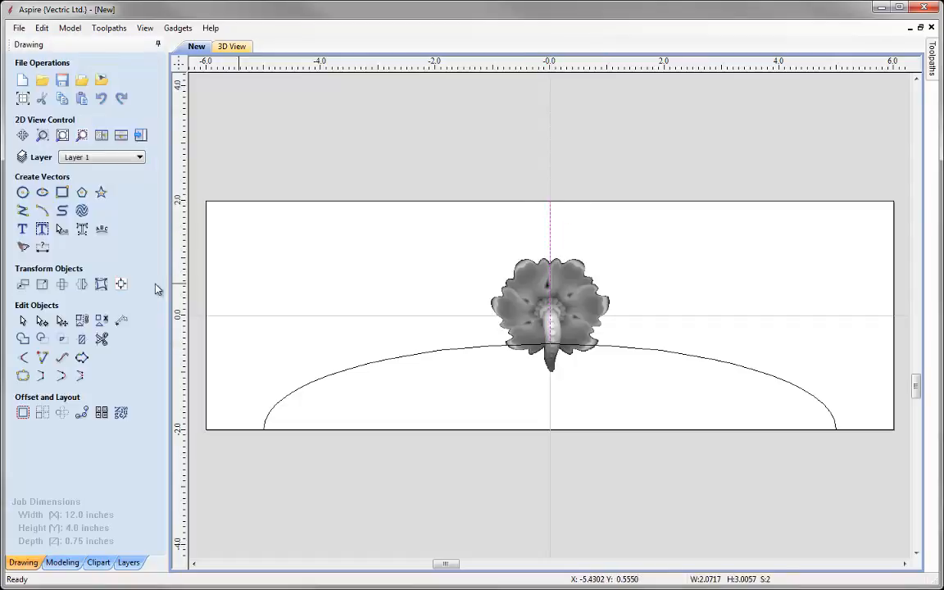
pyautogui.click(121, 285)
pyautogui.click(129, 185)
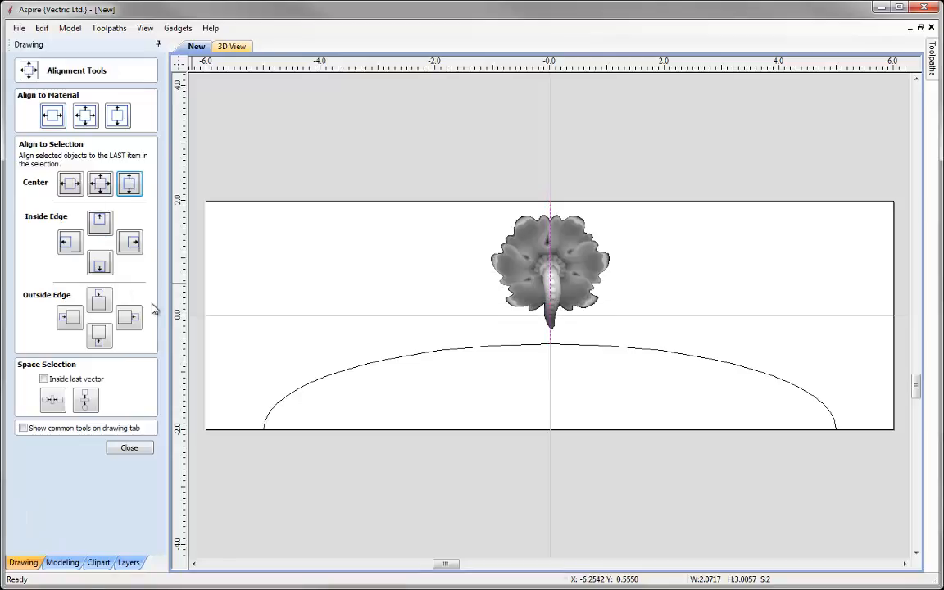
pyautogui.click(130, 449)
pyautogui.click(550, 215)
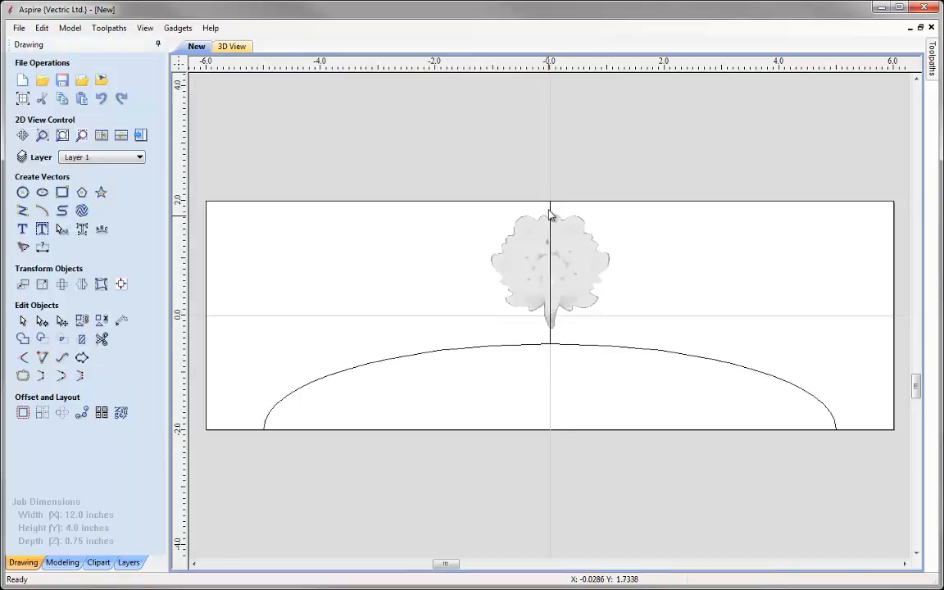
pyautogui.click(551, 141)
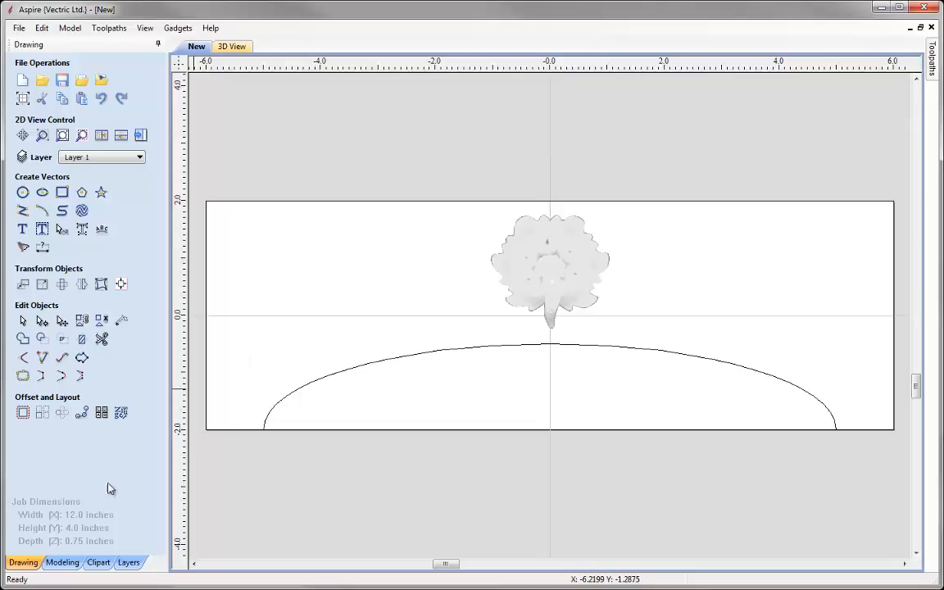
# Place the SingleStalk1 clipart to the left of the flower, above the arch.
pyautogui.click(99, 563)
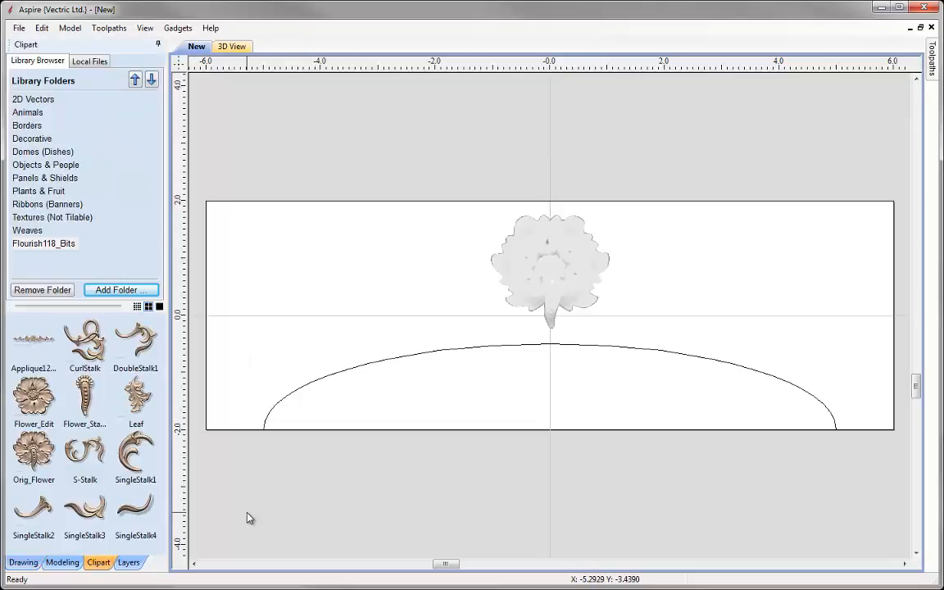
pyautogui.moveTo(129, 459); pyautogui.dragTo(438, 280)
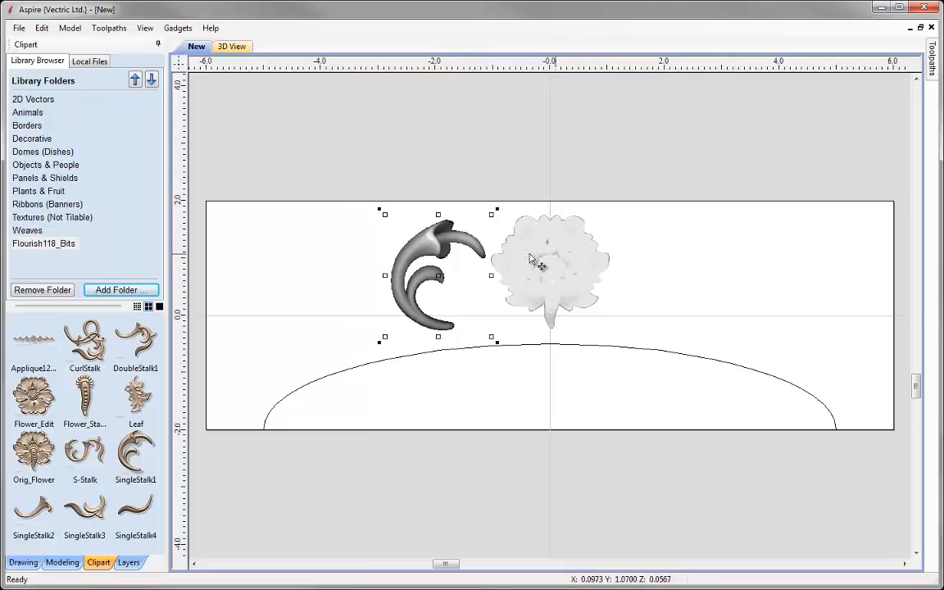
pyautogui.click(572, 383)
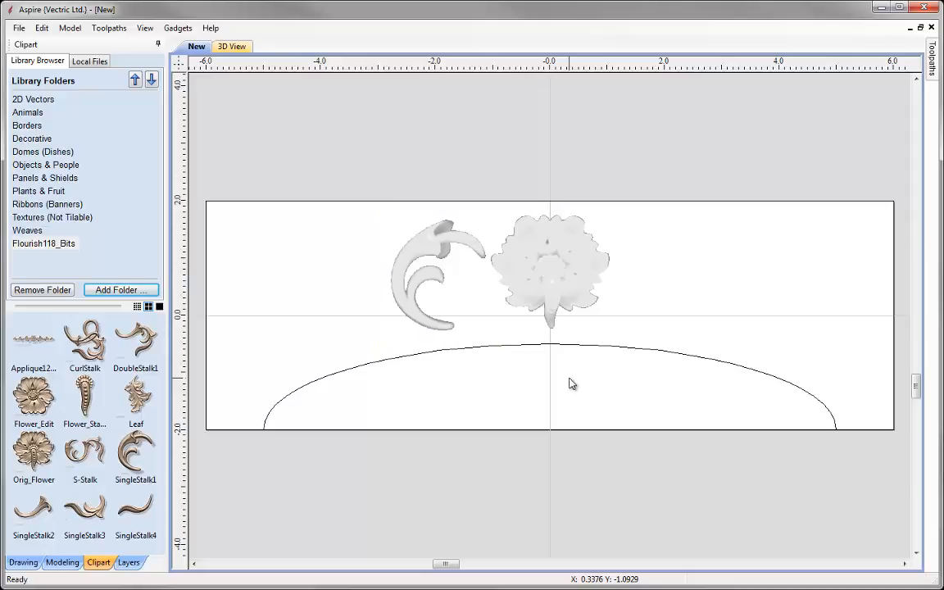
# Place a temporary second Orig_Flower, check its scale percentage for a 2-inch height without applying it, and delete that flower.
pyautogui.moveTo(32, 397); pyautogui.dragTo(709, 399)
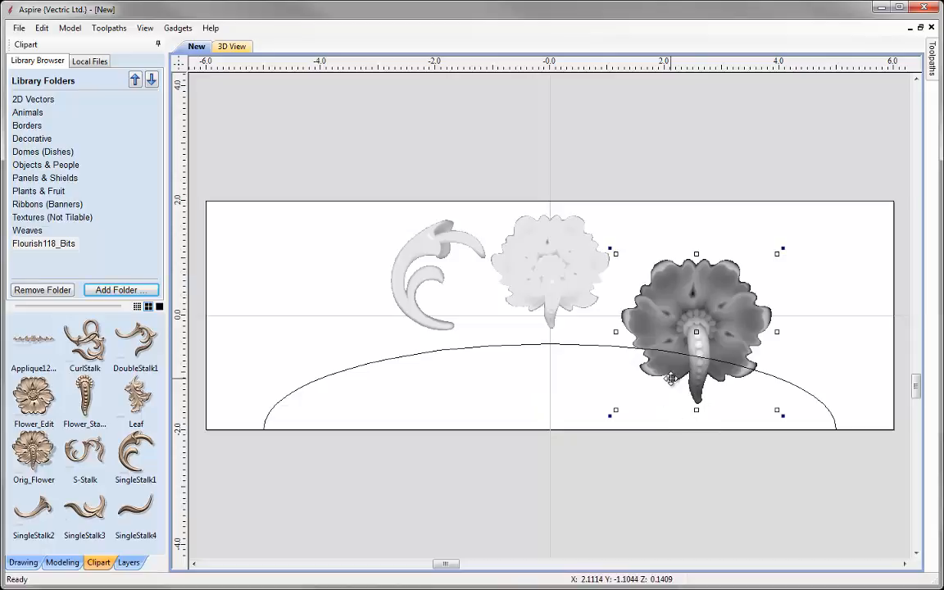
pyautogui.click(23, 562)
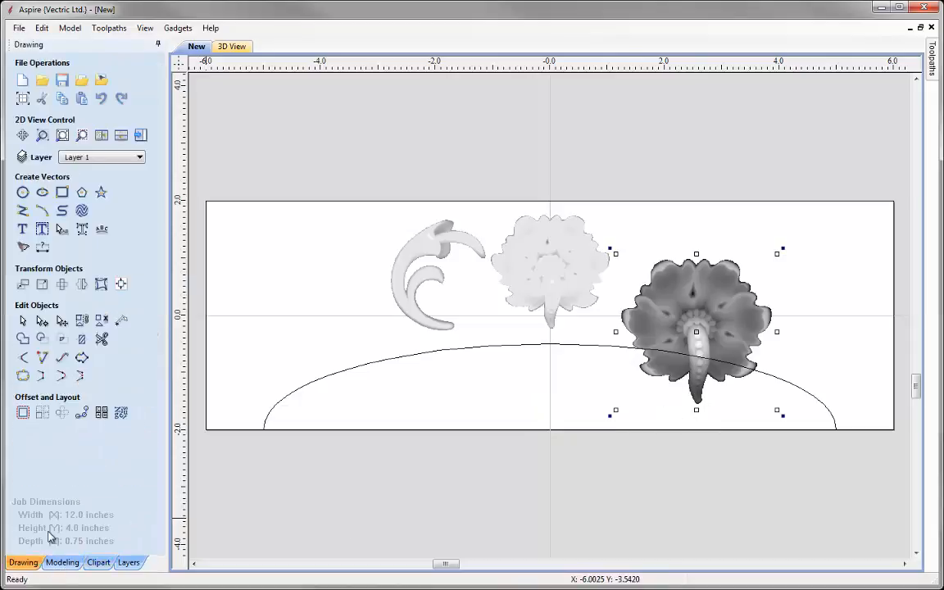
pyautogui.click(42, 283)
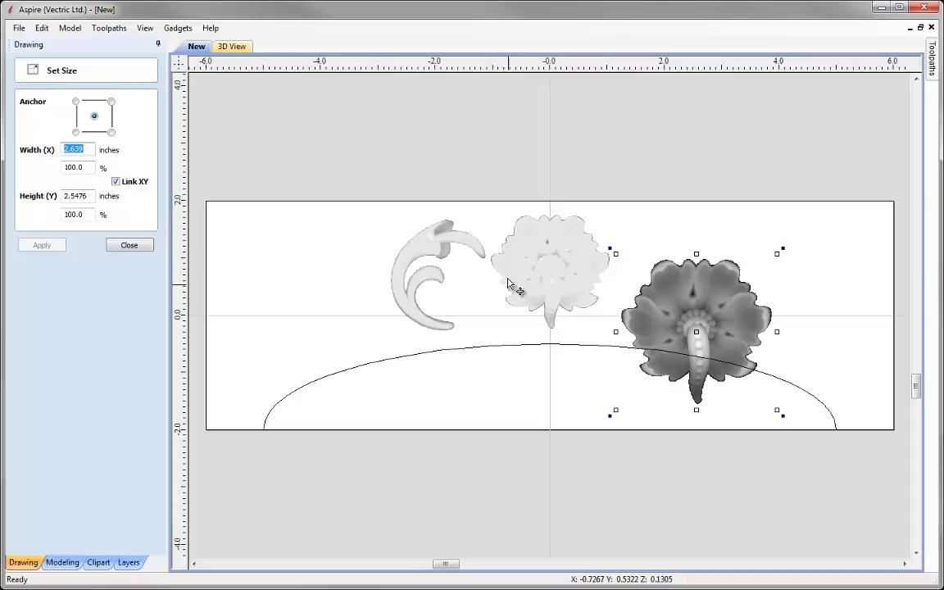
pyautogui.click(541, 268)
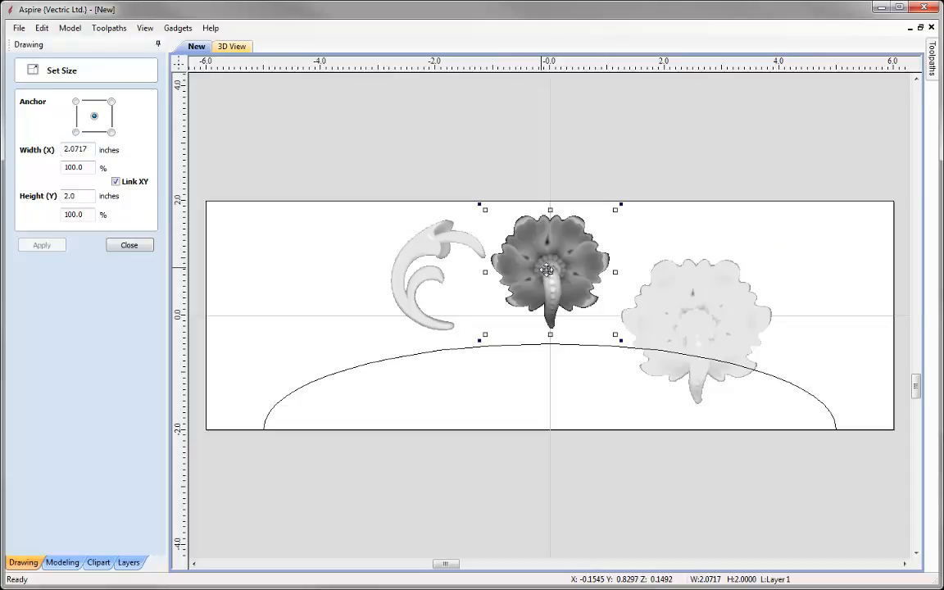
pyautogui.click(681, 302)
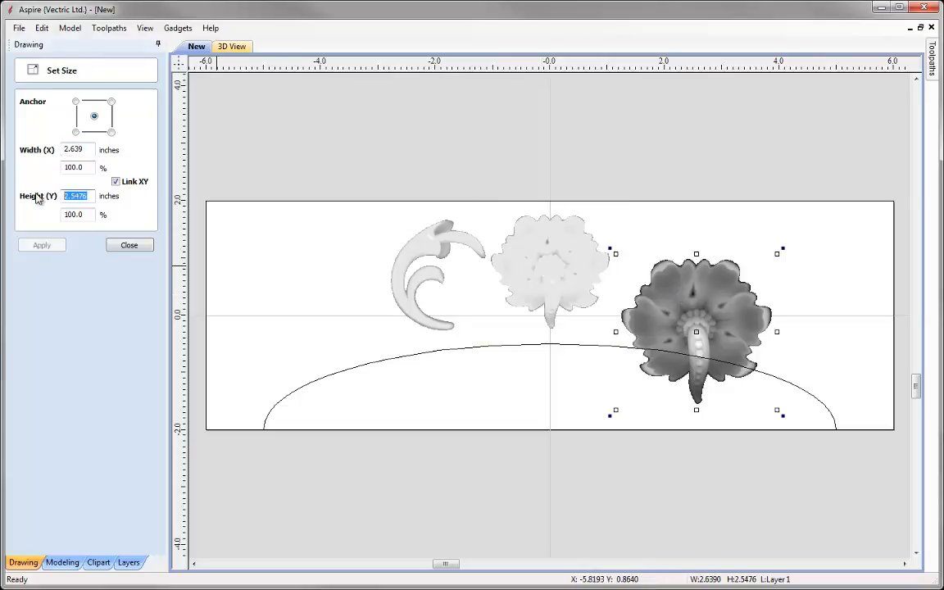
pyautogui.write('2')
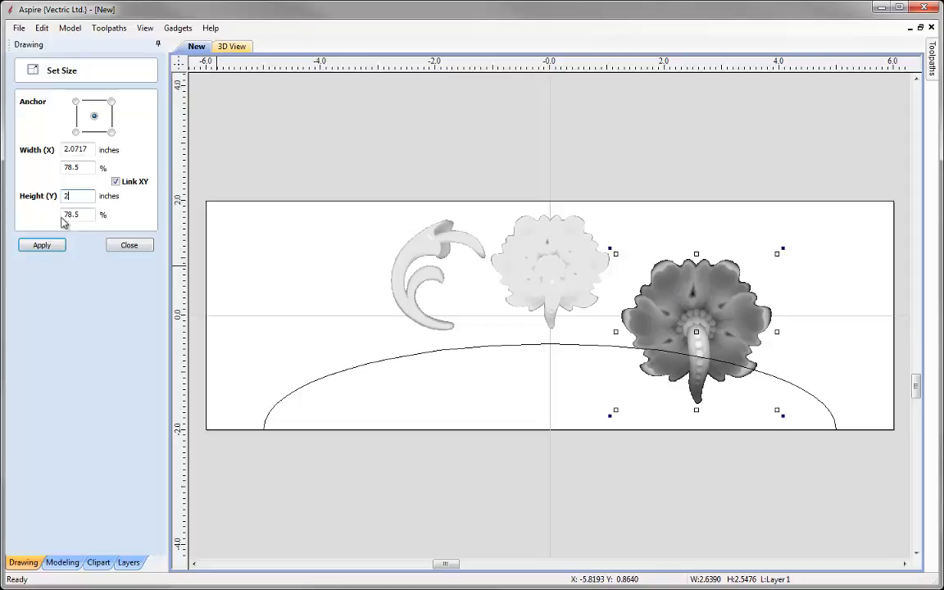
pyautogui.click(131, 245)
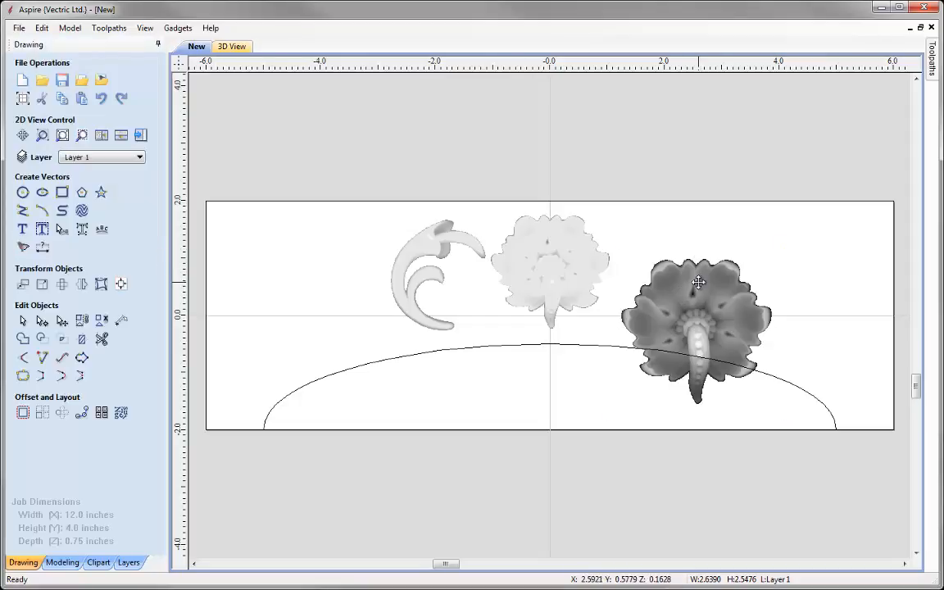
pyautogui.press('Delete')
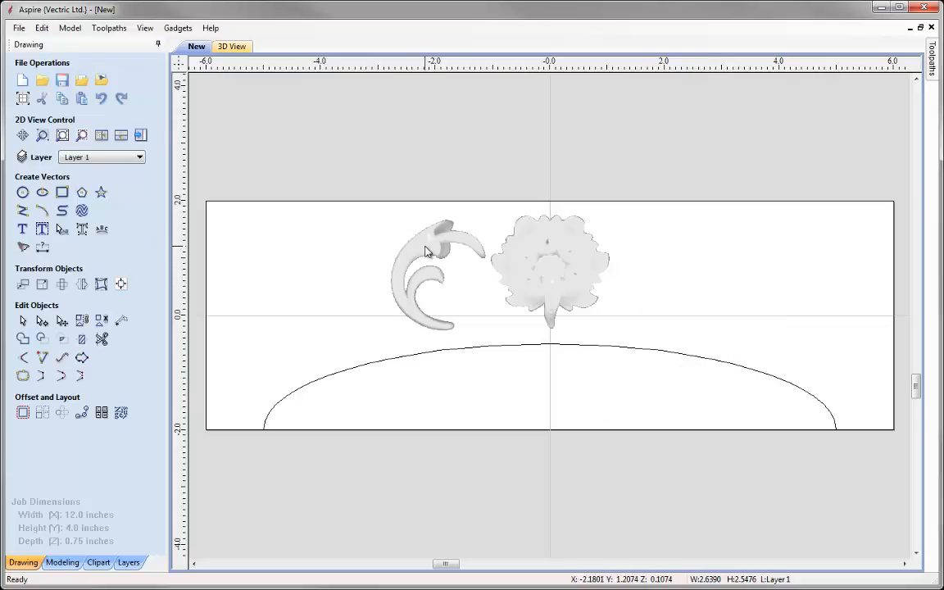
# Scale the SingleStalk1 component to 78.5 percent of its size with linked proportions.
pyautogui.click(425, 252)
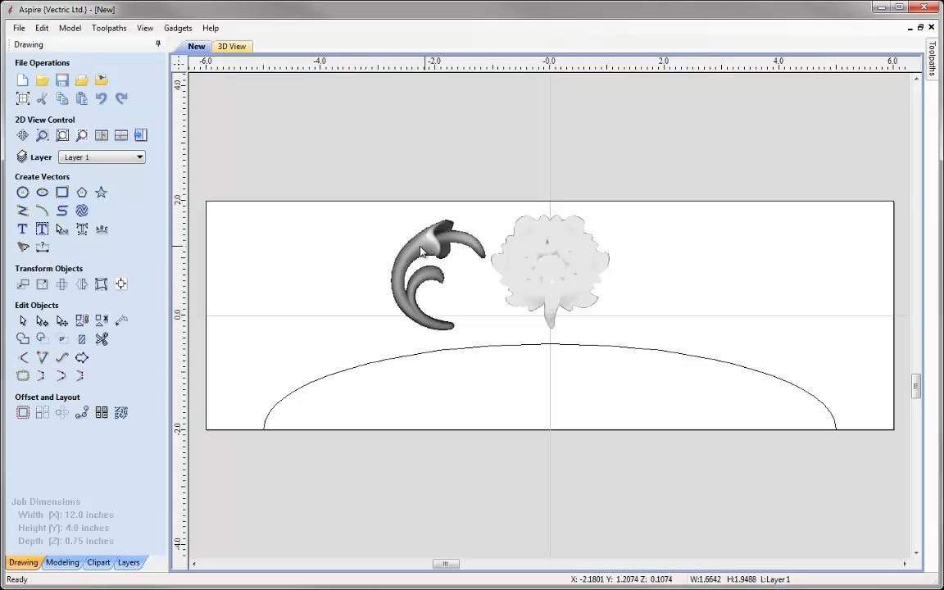
pyautogui.click(43, 284)
pyautogui.click(82, 215)
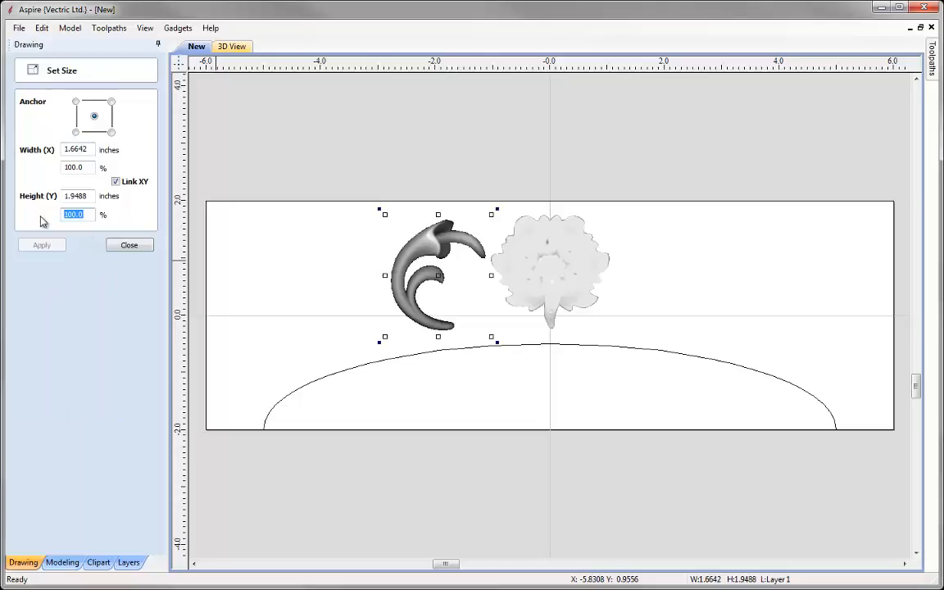
pyautogui.write('78.5')
pyautogui.click(35, 246)
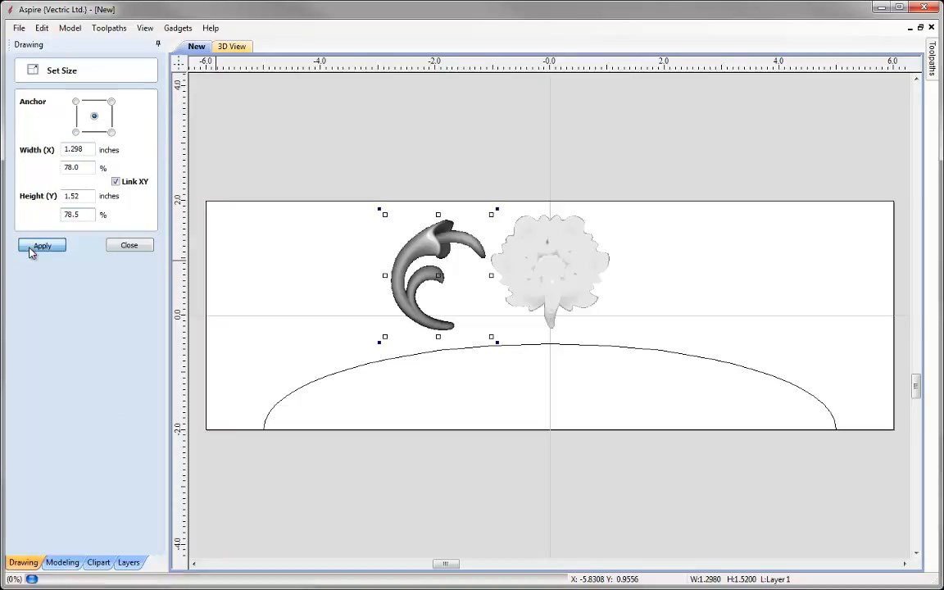
pyautogui.click(129, 246)
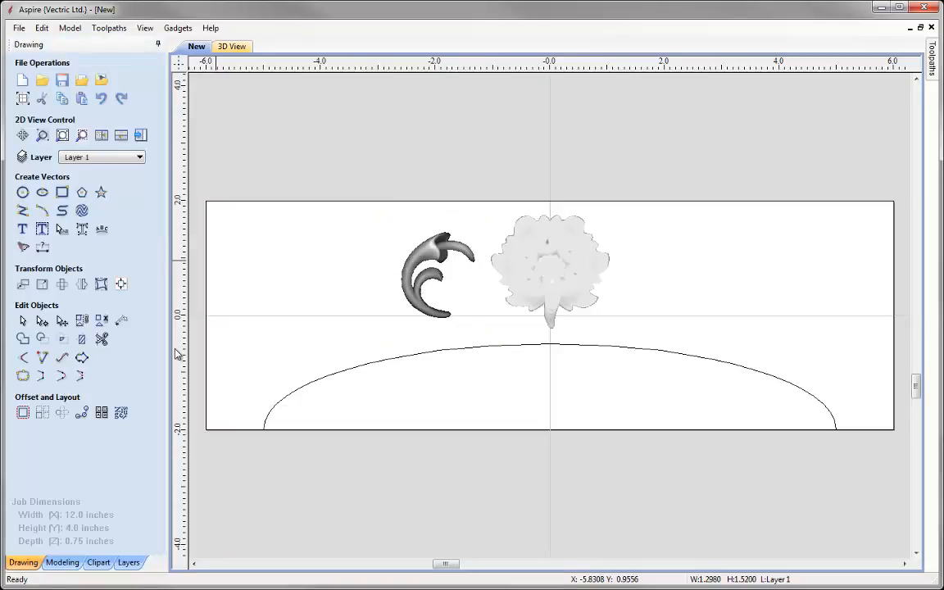
# With the 2D and 3D views tiled, rotate the stalk 90 degrees counterclockwise and move it against the flower's lower-left petals.
pyautogui.click(418, 300)
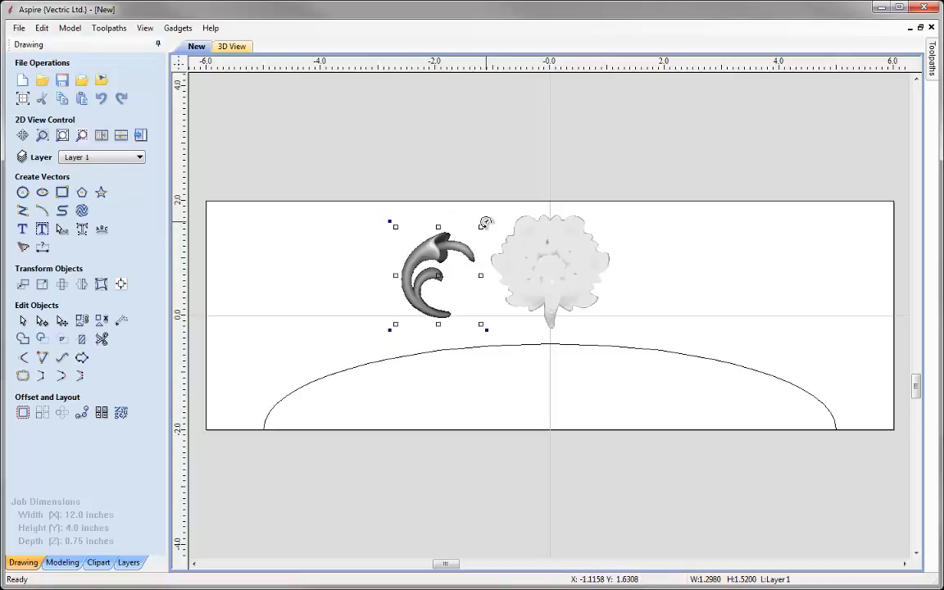
pyautogui.click(120, 136)
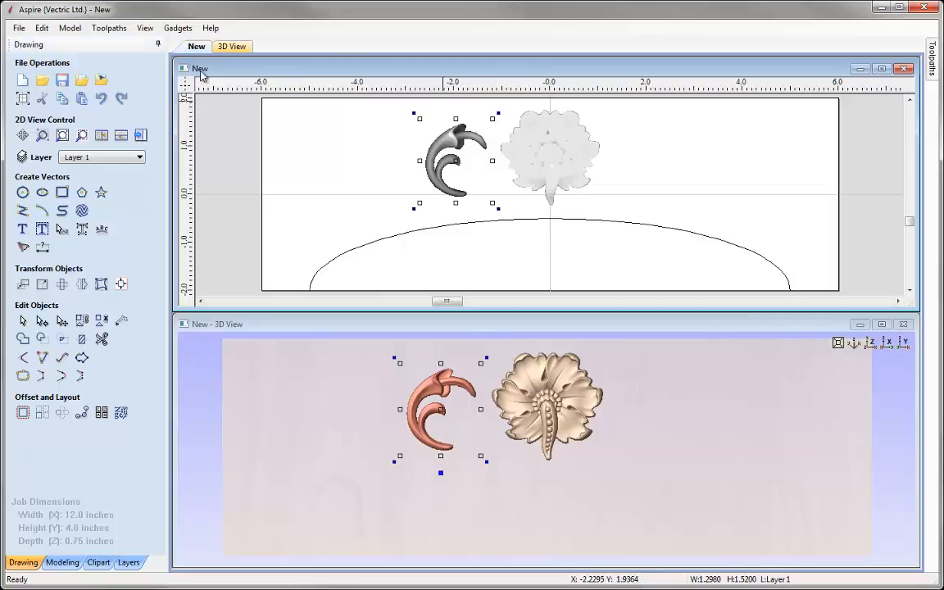
pyautogui.press('9')
pyautogui.press('9')
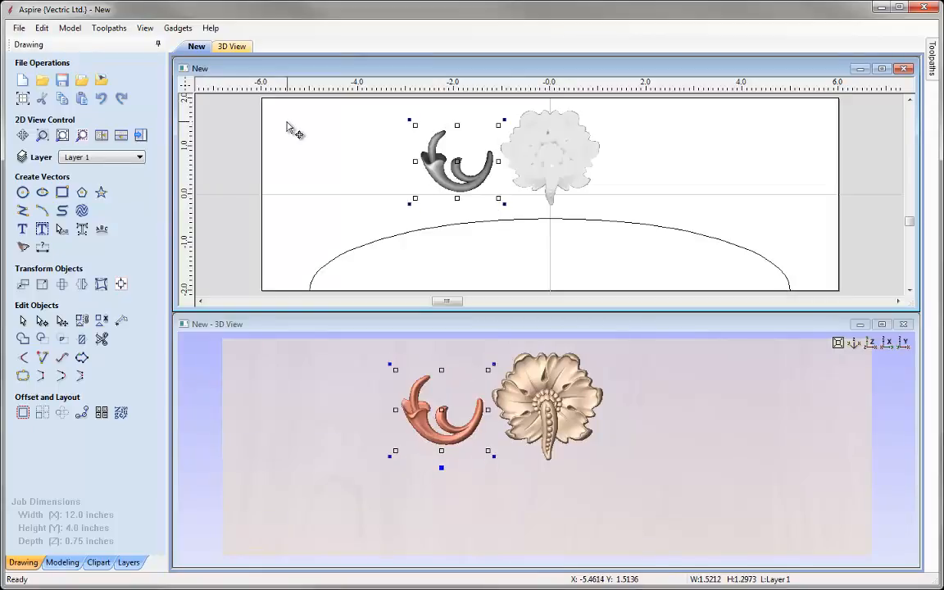
pyautogui.moveTo(489, 198); pyautogui.dragTo(510, 204)
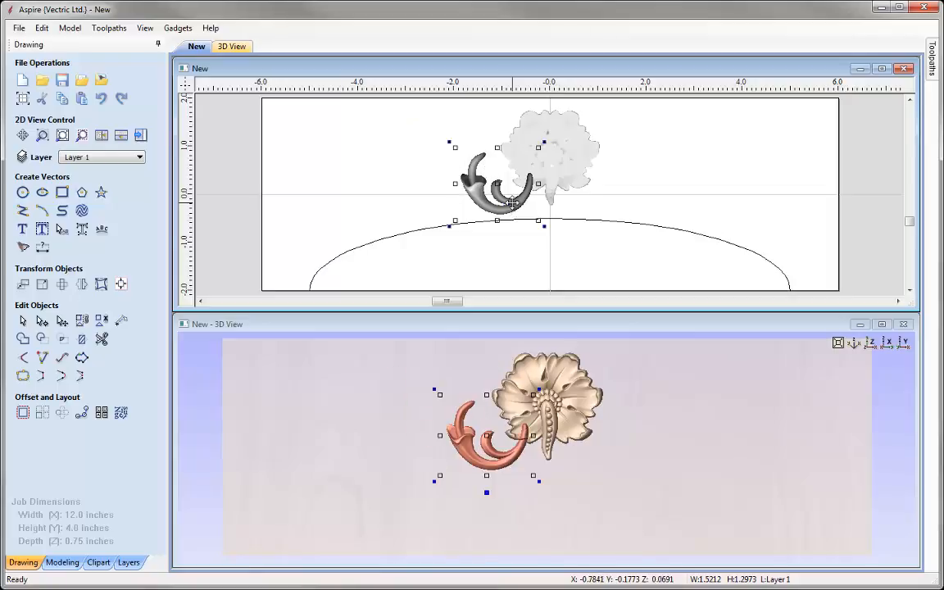
# Set the combine mode of both the SingleStalk1 and Orig_Flower components to Merge.
pyautogui.click(62, 562)
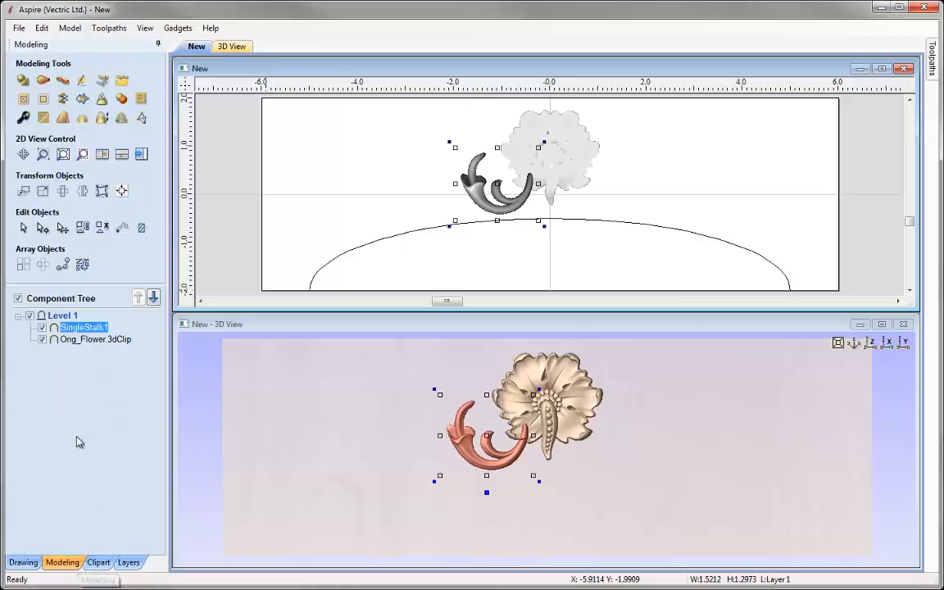
pyautogui.keyDown('ctrl'); pyautogui.click(82, 339); pyautogui.keyUp('ctrl')
pyautogui.rightClick(69, 345)
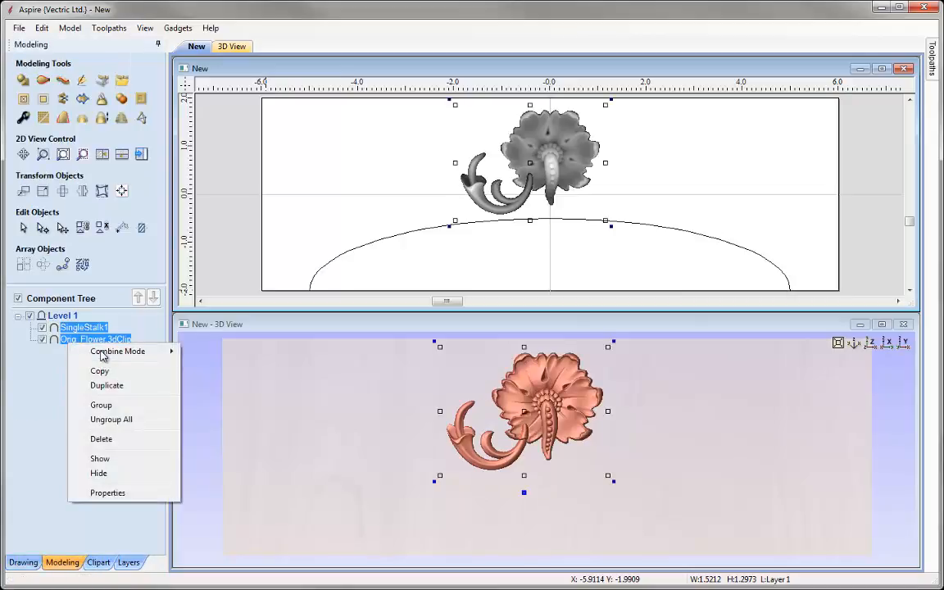
pyautogui.moveTo(168, 350)
pyautogui.click(231, 384)
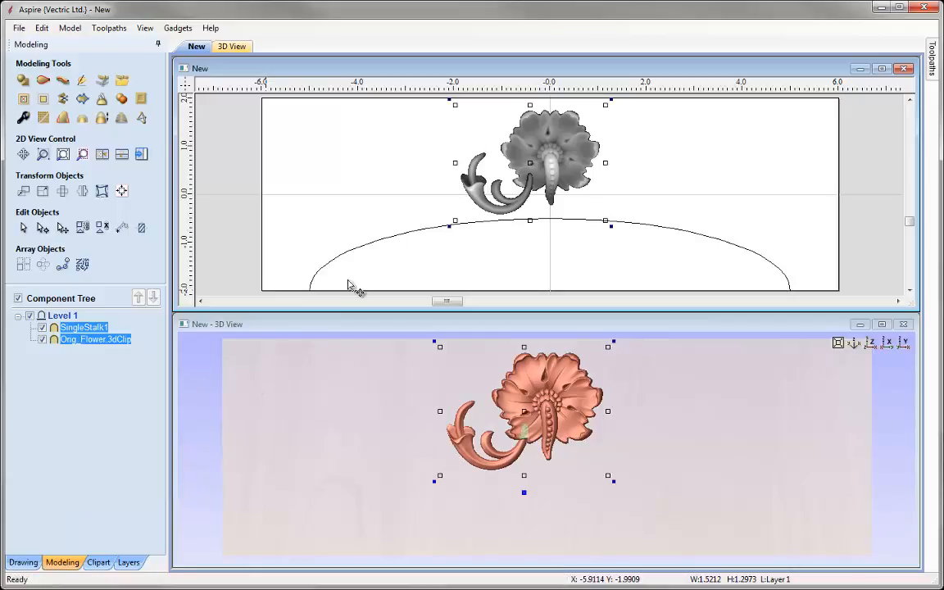
pyautogui.click(391, 215)
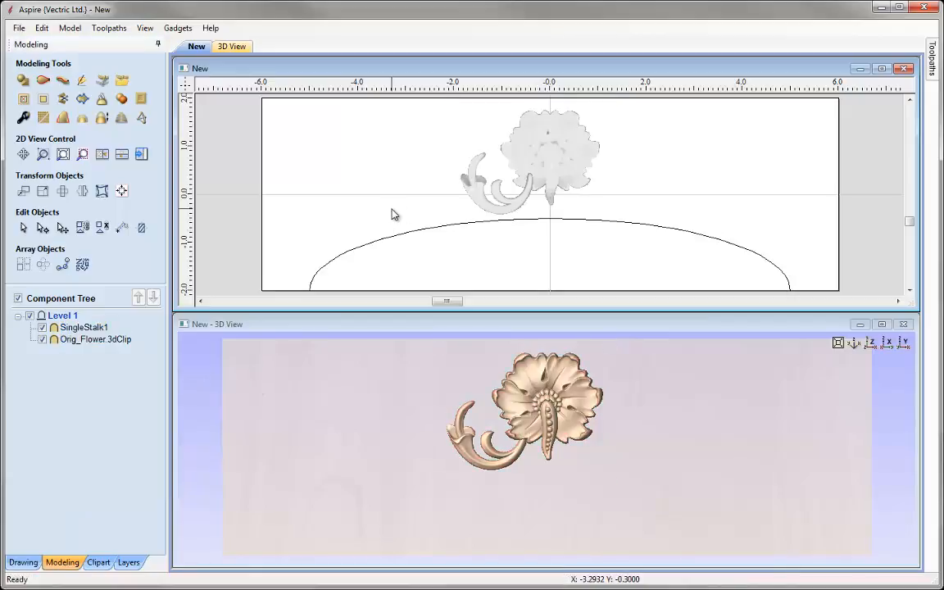
# Try a copy of the stalk, flipped vertically and horizontally, against the first stalk's upper tip and delete that copy.
pyautogui.click(468, 195)
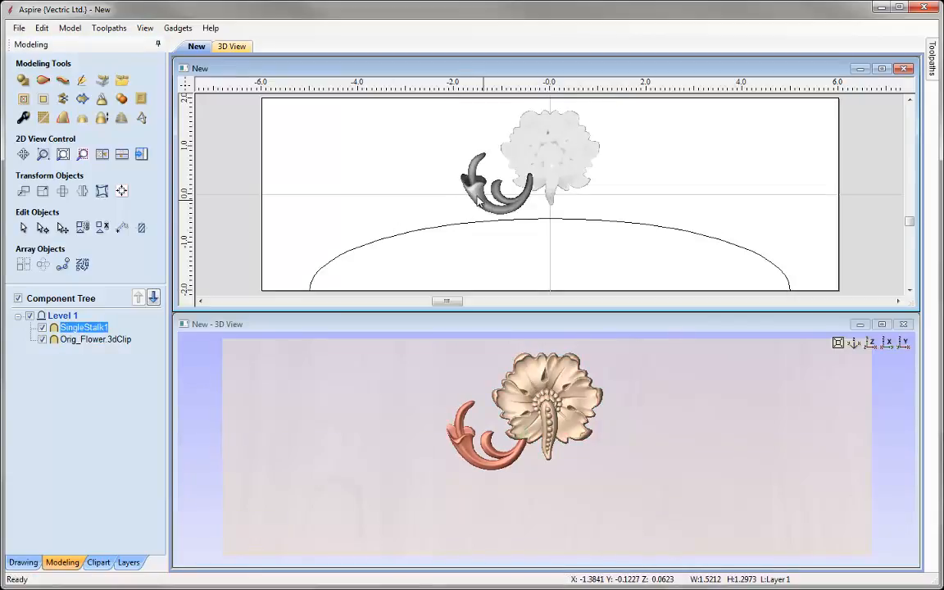
pyautogui.click(475, 199)
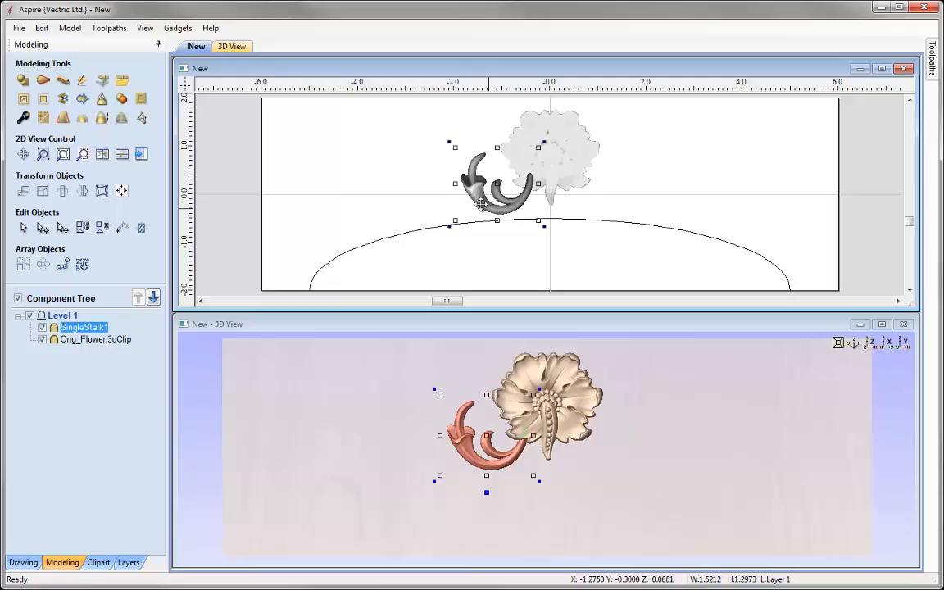
pyautogui.keyDown('ctrl'); pyautogui.moveTo(481, 204); pyautogui.dragTo(401, 203); pyautogui.keyUp('ctrl')
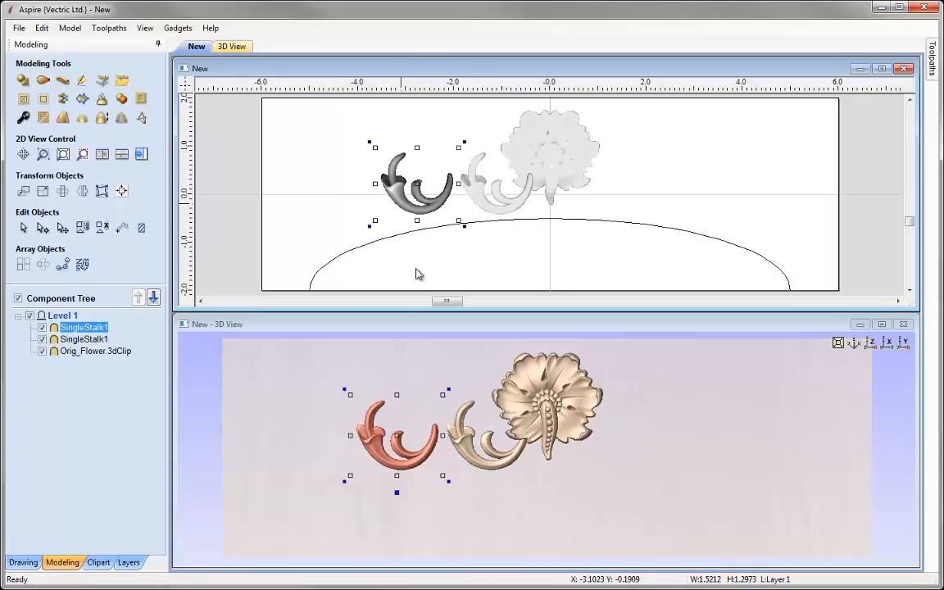
pyautogui.press('v')
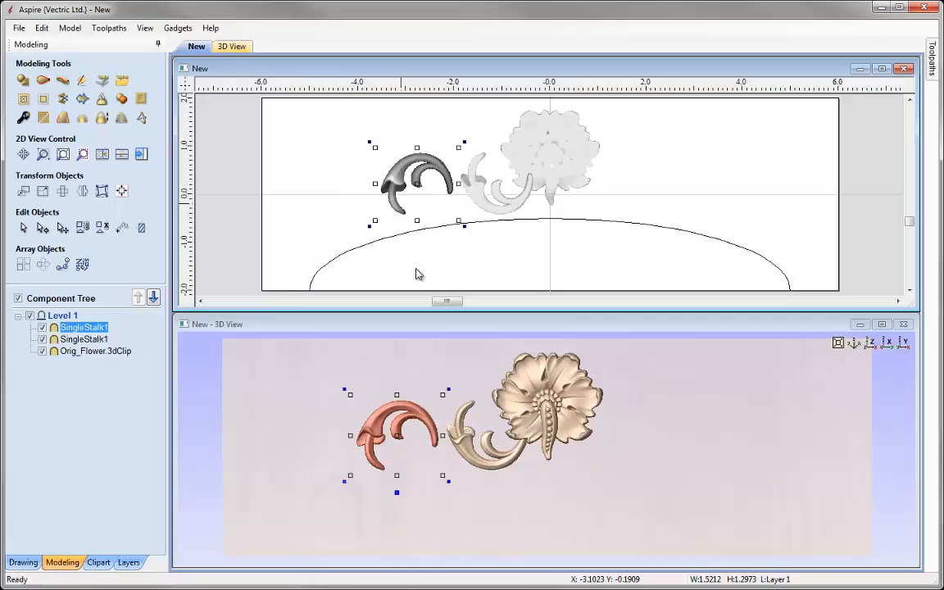
pyautogui.press('h')
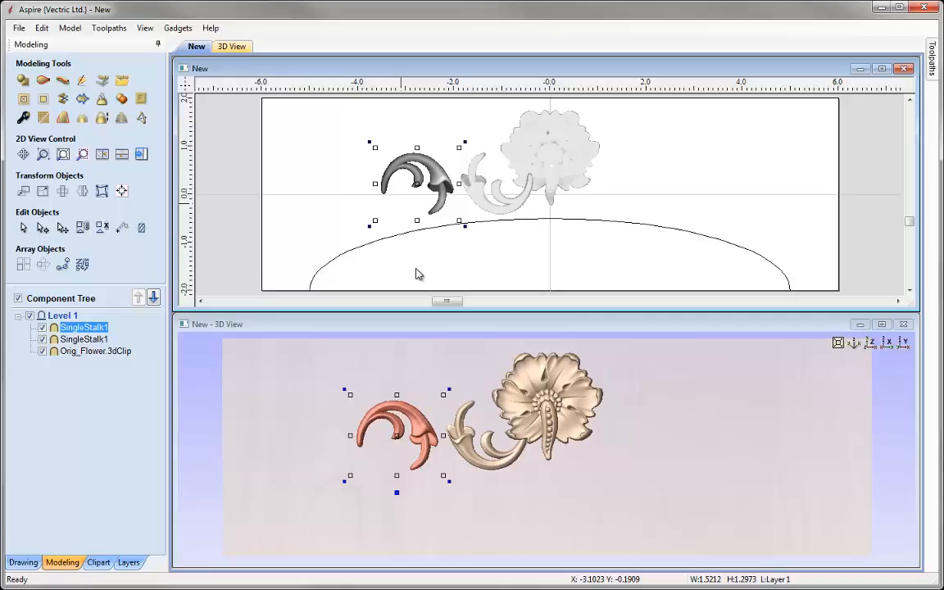
pyautogui.moveTo(453, 184); pyautogui.dragTo(495, 163)
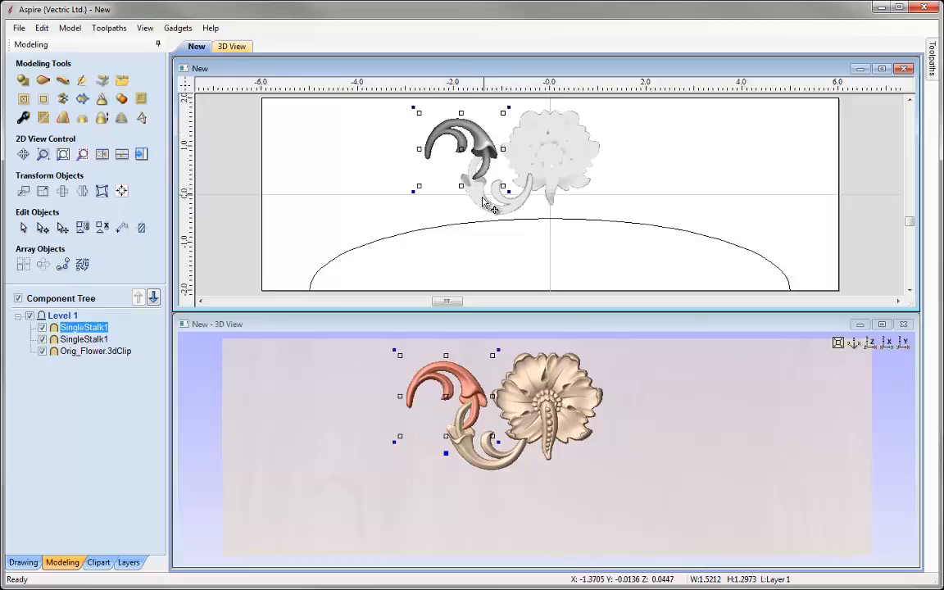
pyautogui.click(479, 201)
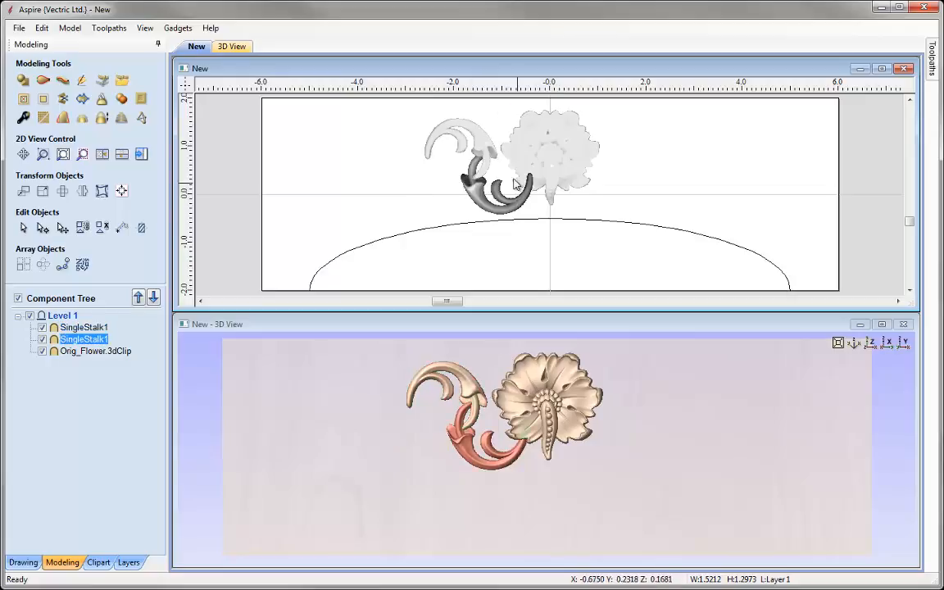
pyautogui.click(488, 143)
pyautogui.press('Delete')
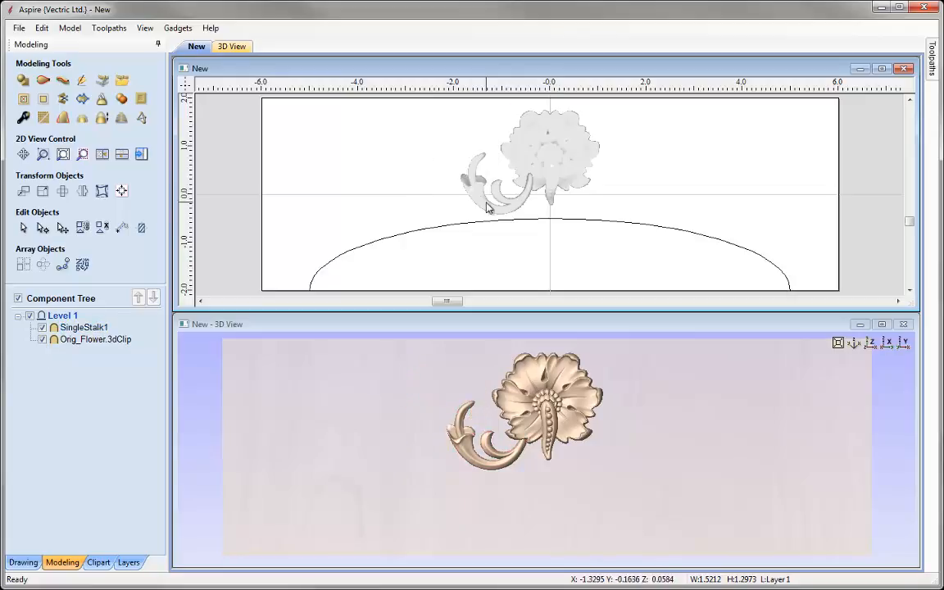
pyautogui.hotkey('ctrl', 'z')
pyautogui.press('Delete')
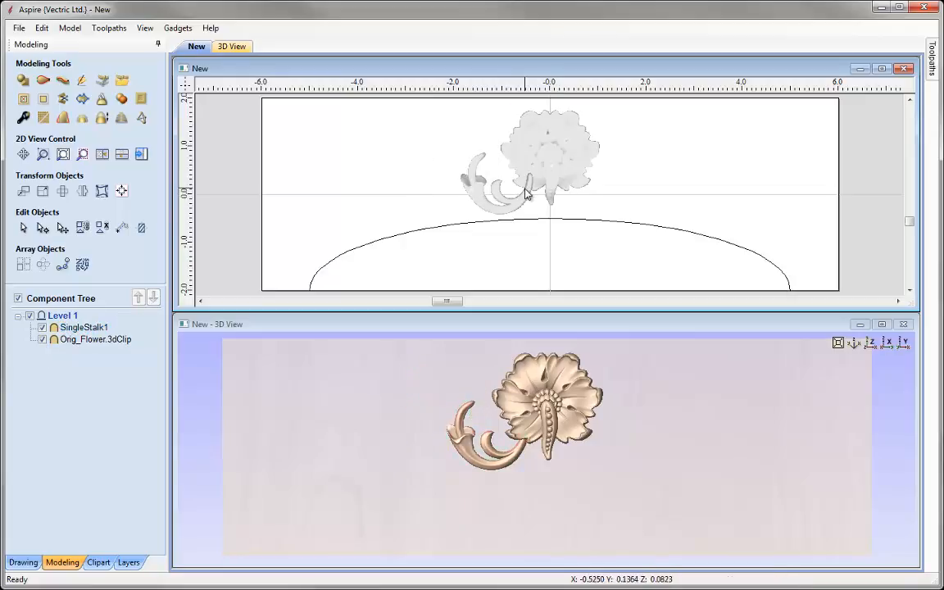
# Rotate the remaining stalk slightly counterclockwise and reposition it against the flower's lower-left petals.
pyautogui.click(480, 176)
pyautogui.moveTo(545, 142); pyautogui.dragTo(528, 122)
pyautogui.moveTo(507, 205); pyautogui.dragTo(511, 211)
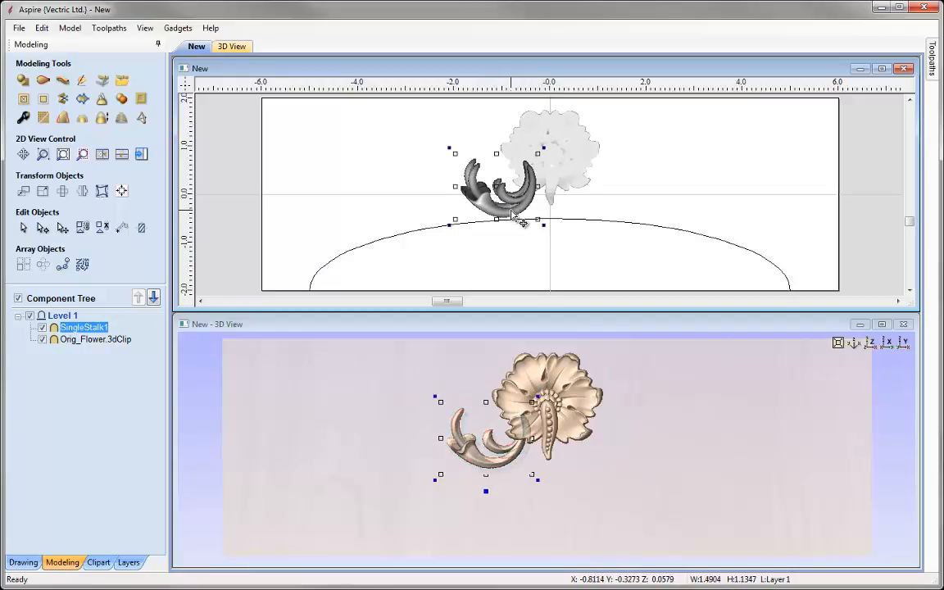
pyautogui.moveTo(511, 247); pyautogui.dragTo(510, 248)
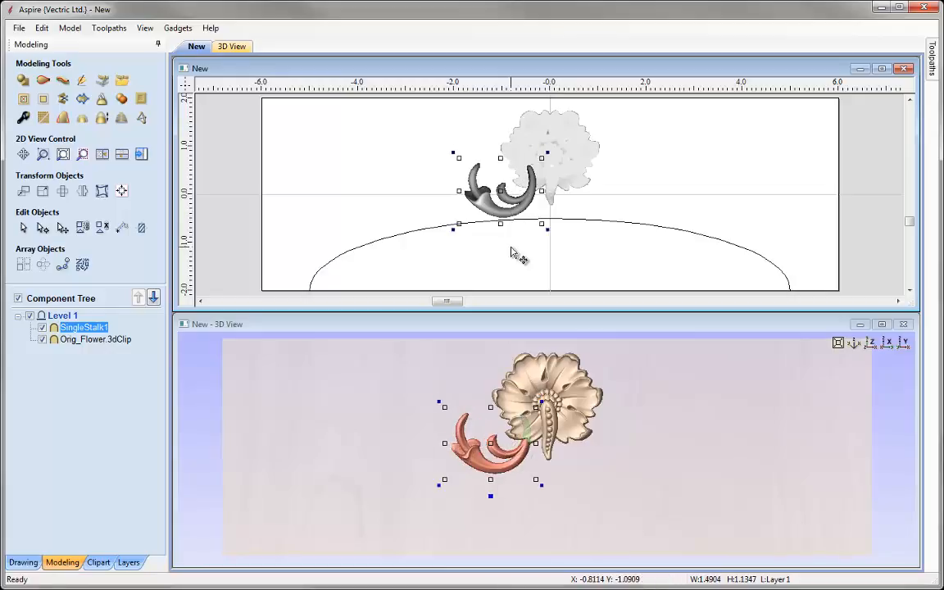
pyautogui.click(434, 171)
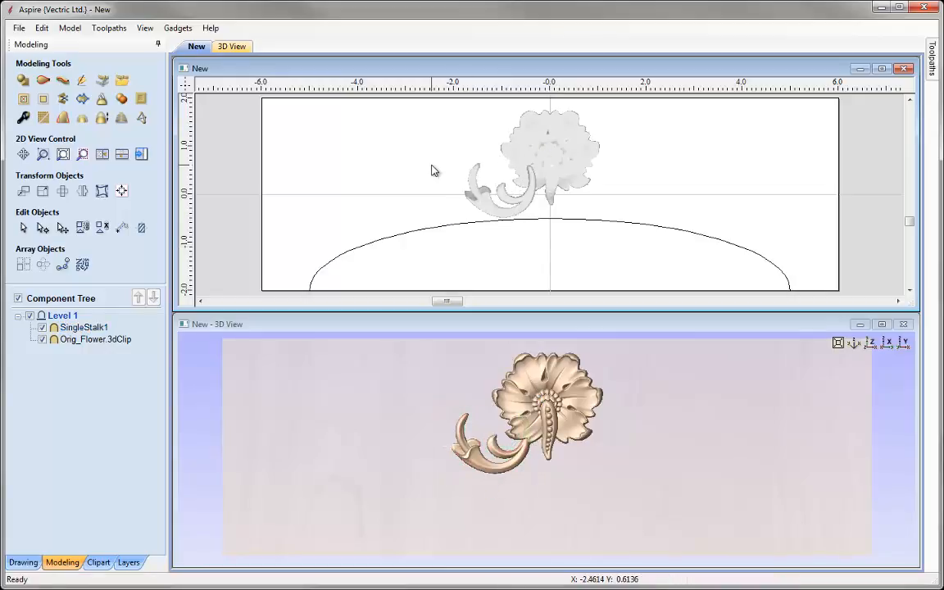
# Copy the stalk, flip the copy horizontally and vertically, and join it to the first stalk's upper-left tip.
pyautogui.click(482, 210)
pyautogui.click(482, 205)
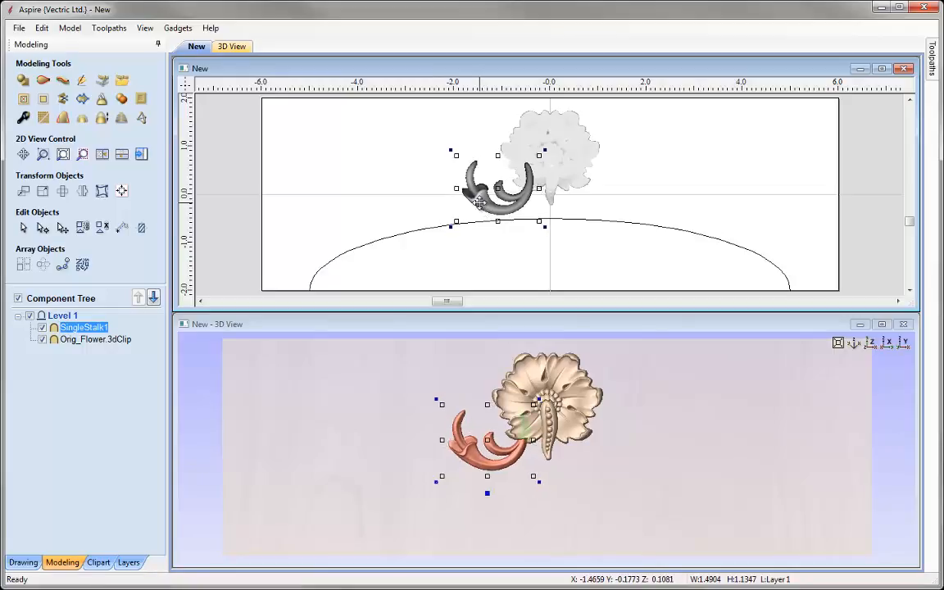
pyautogui.keyDown('ctrl'); pyautogui.moveTo(479, 203); pyautogui.dragTo(379, 205); pyautogui.keyUp('ctrl')
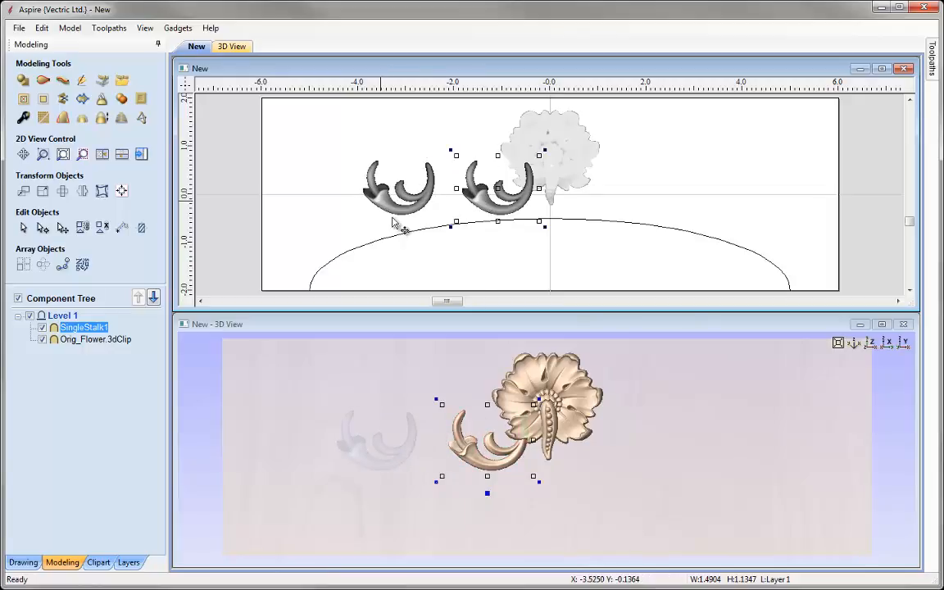
pyautogui.press('h')
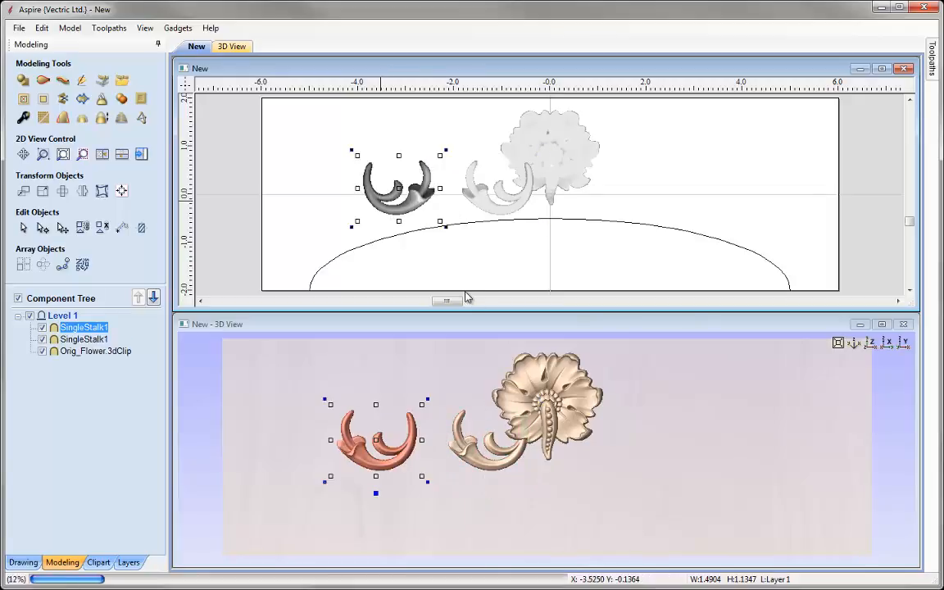
pyautogui.press('v')
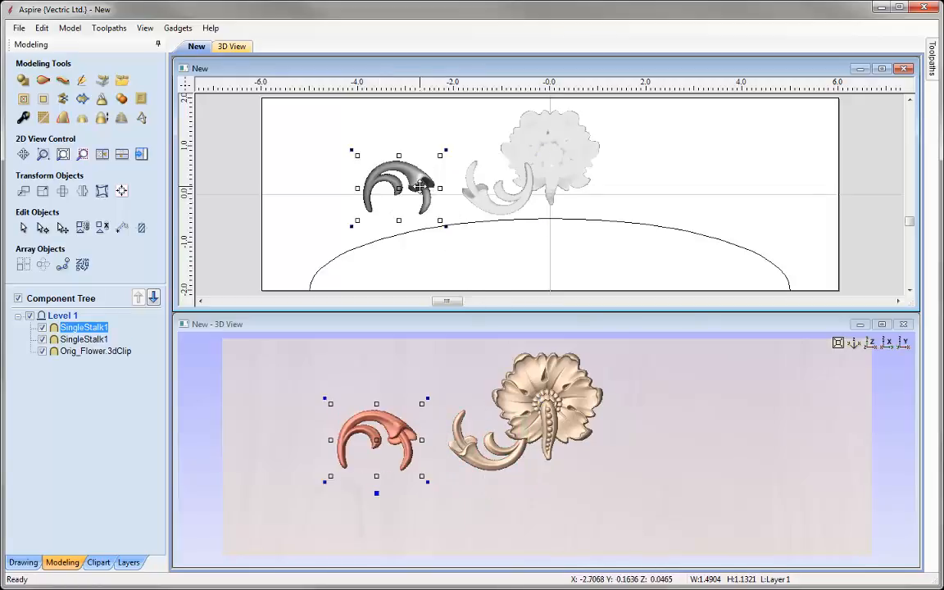
pyautogui.keyDown('ctrl'); pyautogui.moveTo(426, 192); pyautogui.dragTo(480, 163); pyautogui.keyUp('ctrl')
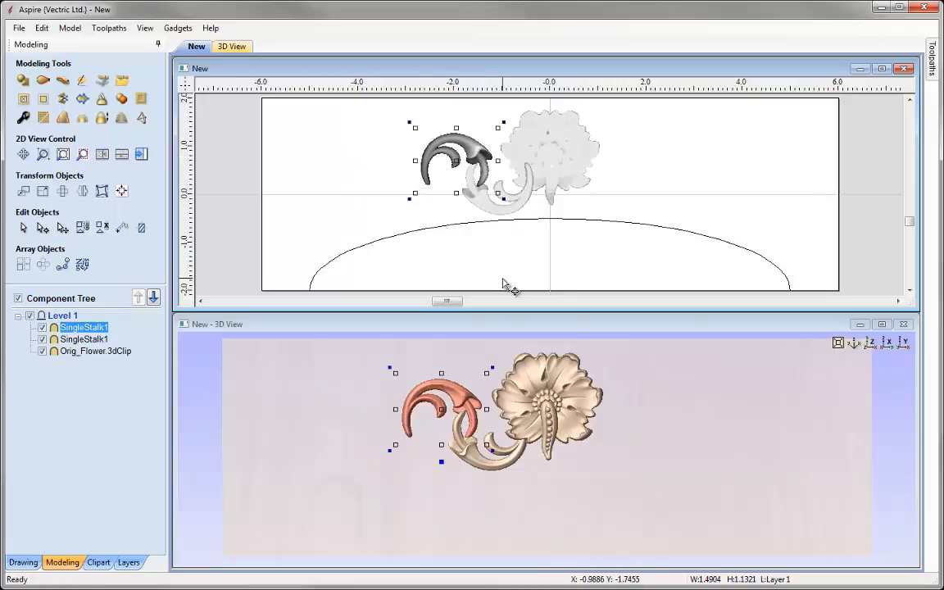
pyautogui.click(375, 207)
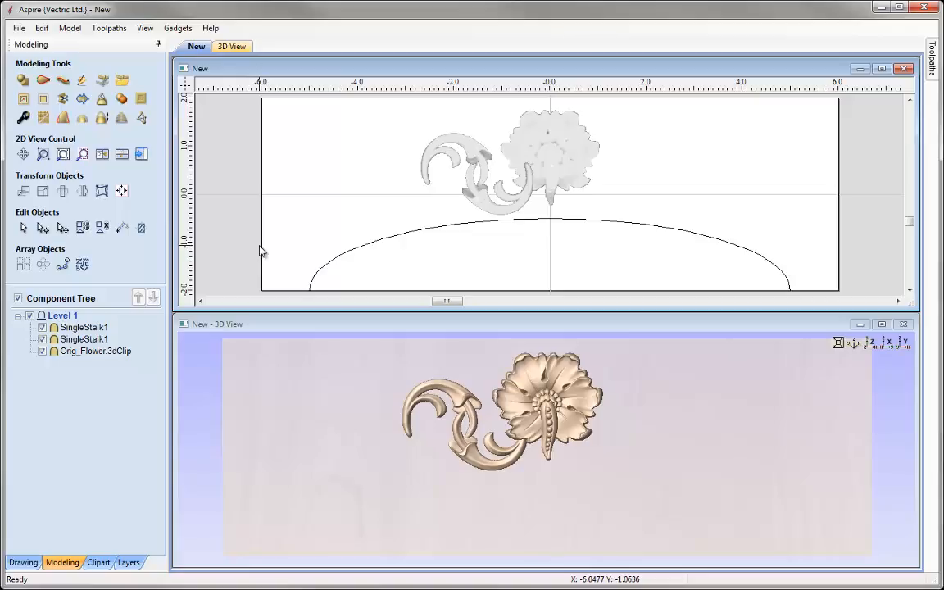
# Place the SingleStalk2 clipart to the left of the stalks and scale it to 80 percent with linked proportions.
pyautogui.click(99, 562)
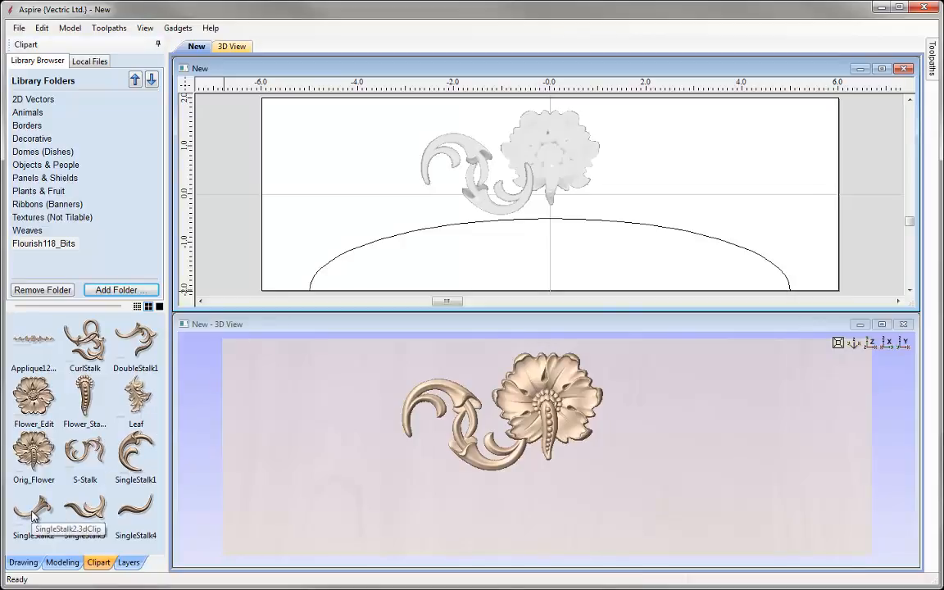
pyautogui.moveTo(32, 514); pyautogui.dragTo(354, 211)
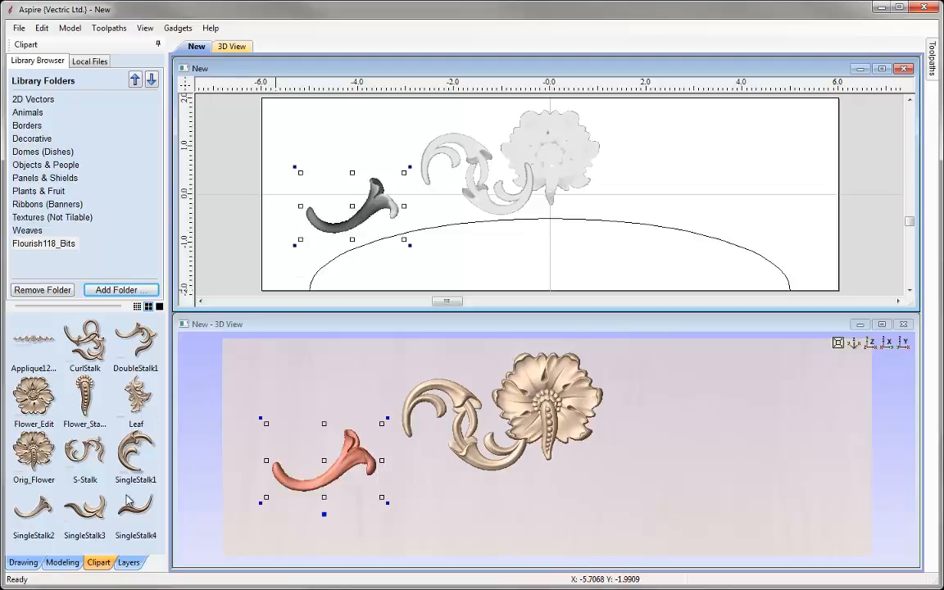
pyautogui.click(50, 562)
pyautogui.click(43, 191)
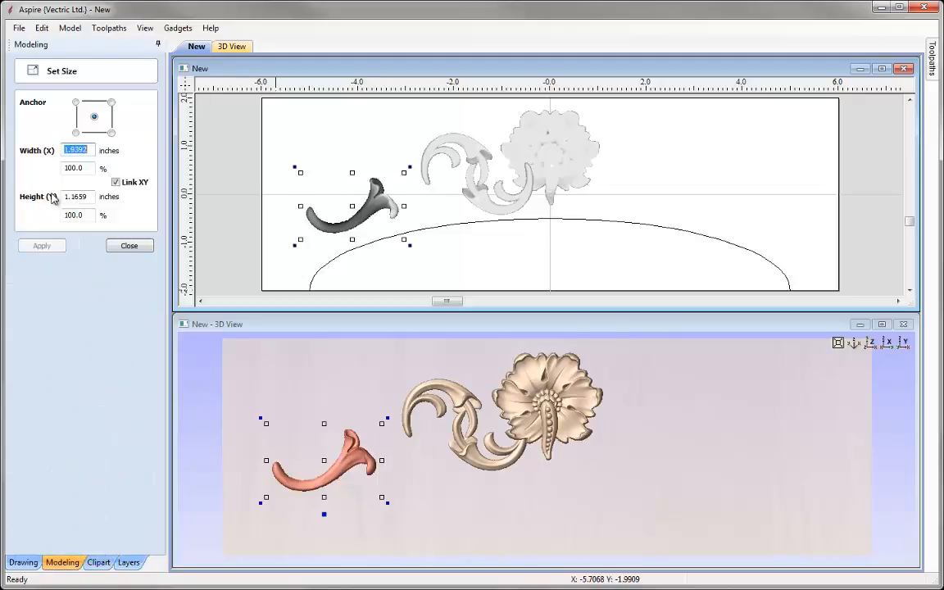
pyautogui.moveTo(89, 215); pyautogui.dragTo(40, 222)
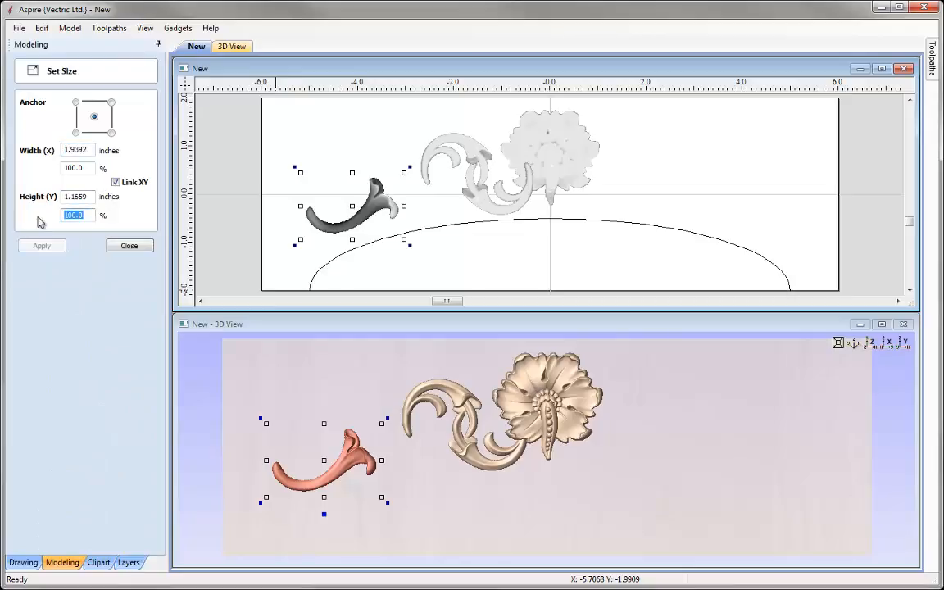
pyautogui.write('80')
pyautogui.click(62, 247)
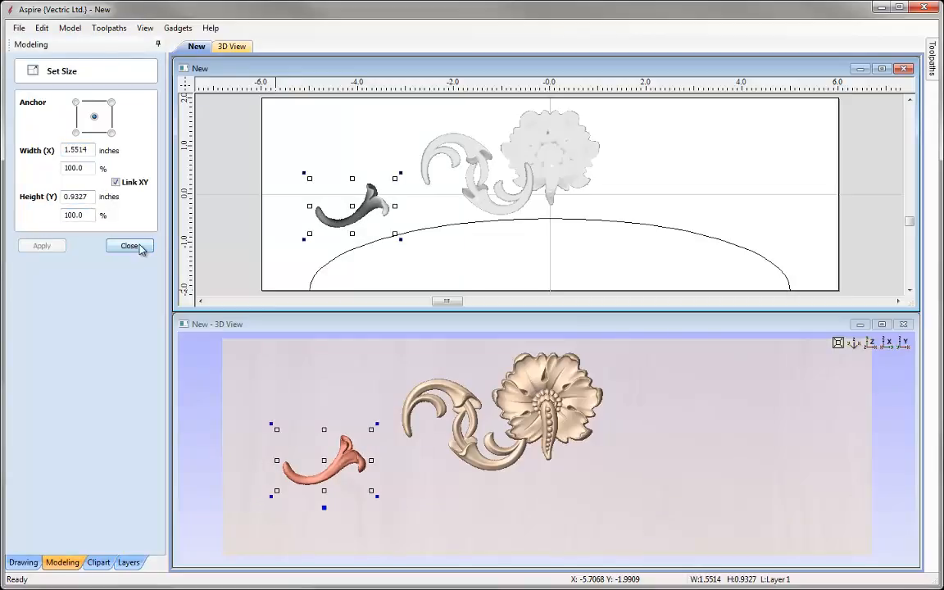
pyautogui.click(130, 247)
# Rotate SingleStalk2 clockwise to hang from the outer end of the flipped stalk and set its combine mode to Merge.
pyautogui.click(360, 191)
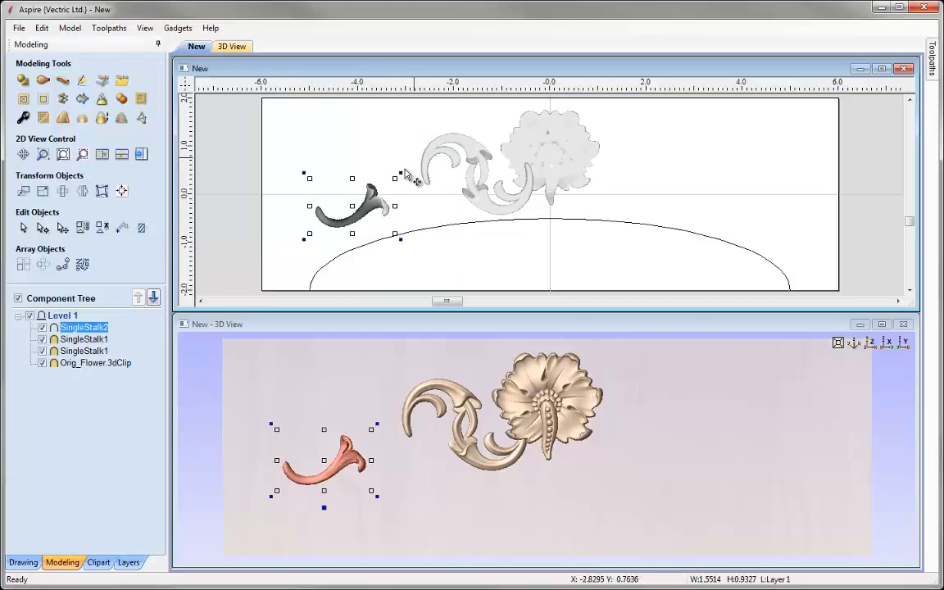
pyautogui.moveTo(401, 173); pyautogui.dragTo(433, 202)
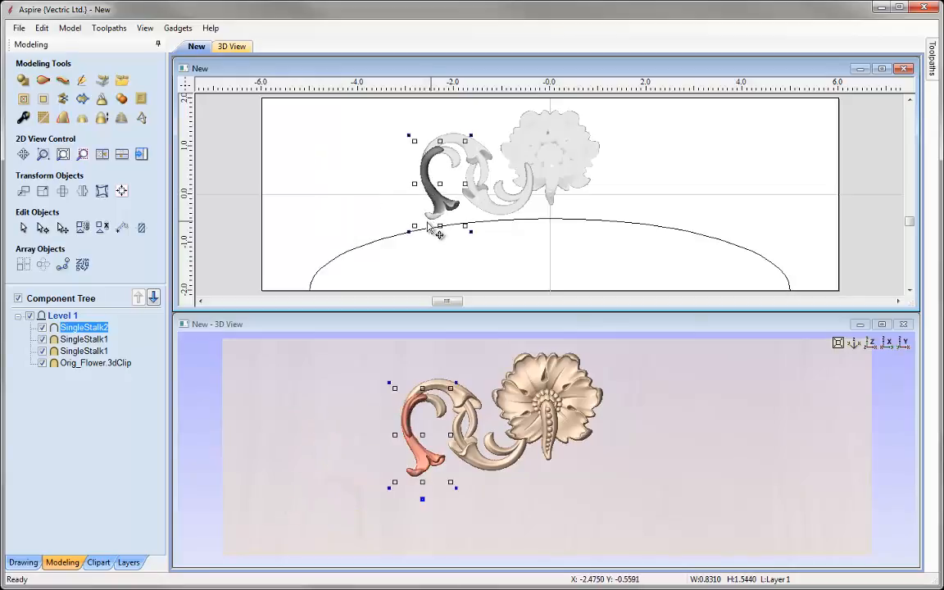
pyautogui.rightClick(79, 327)
pyautogui.moveTo(126, 334)
pyautogui.click(232, 363)
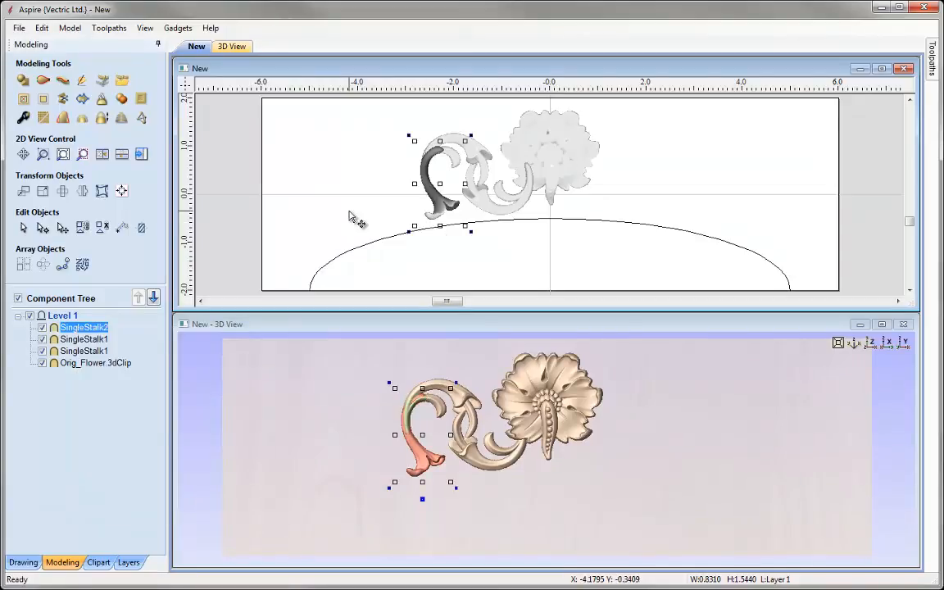
pyautogui.click(350, 215)
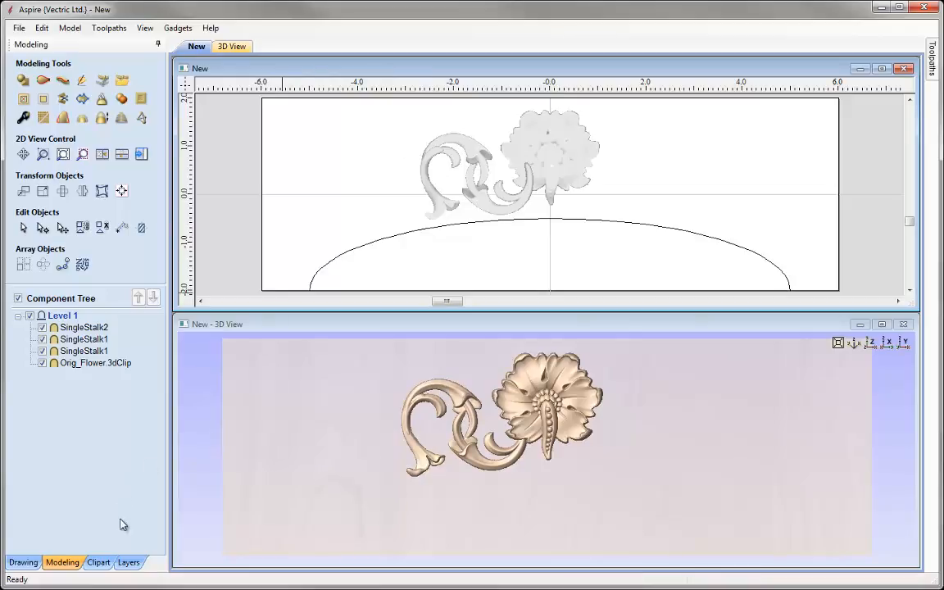
# Place the Leaf clipart to the left of the stalks and scale it to 80 percent with linked proportions.
pyautogui.click(98, 562)
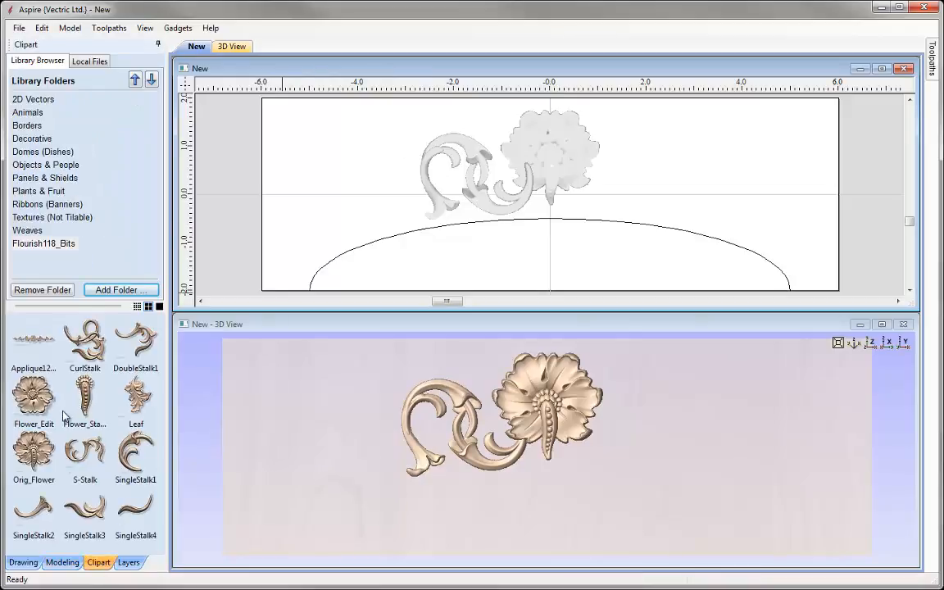
pyautogui.moveTo(133, 343); pyautogui.dragTo(363, 196)
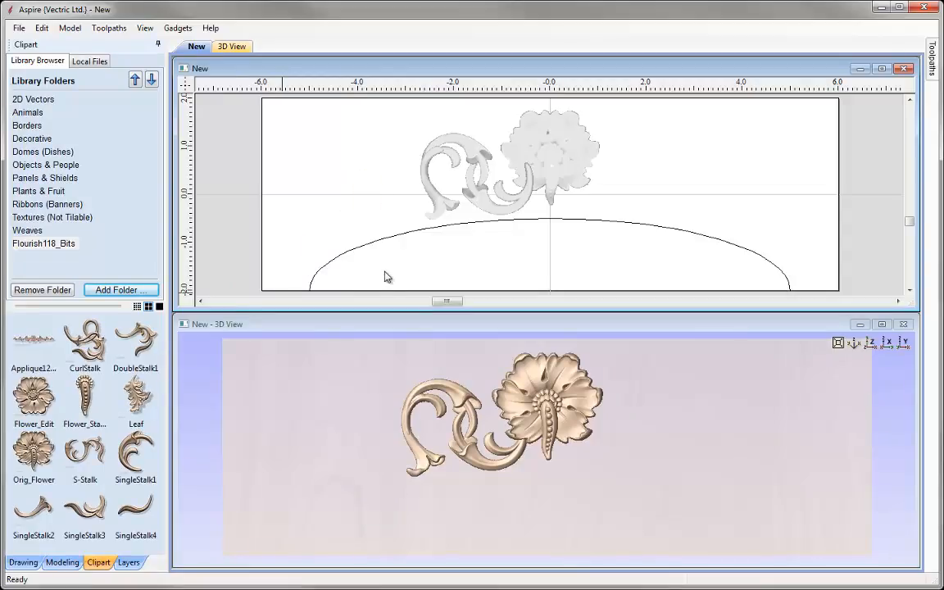
pyautogui.click(74, 562)
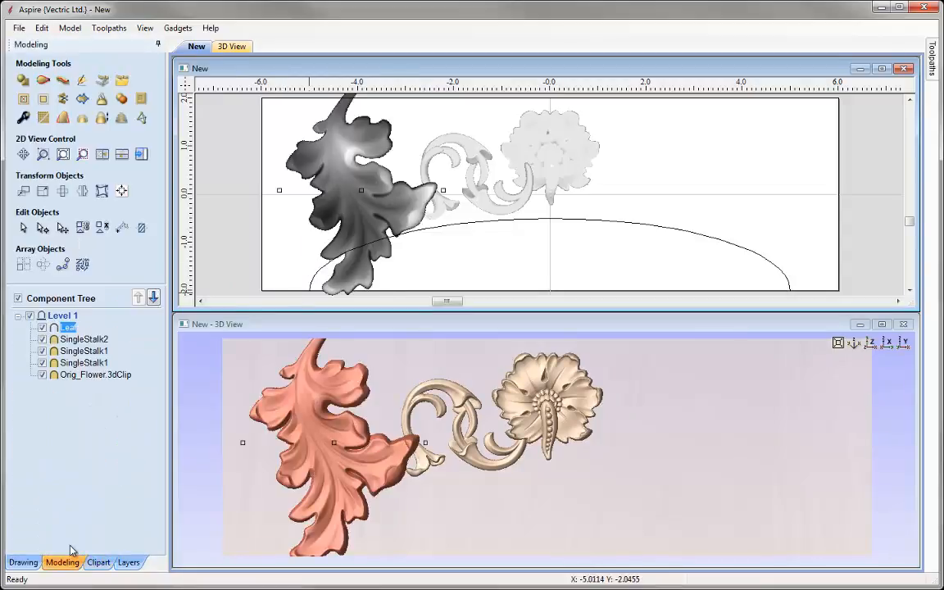
pyautogui.click(45, 192)
pyautogui.click(85, 215)
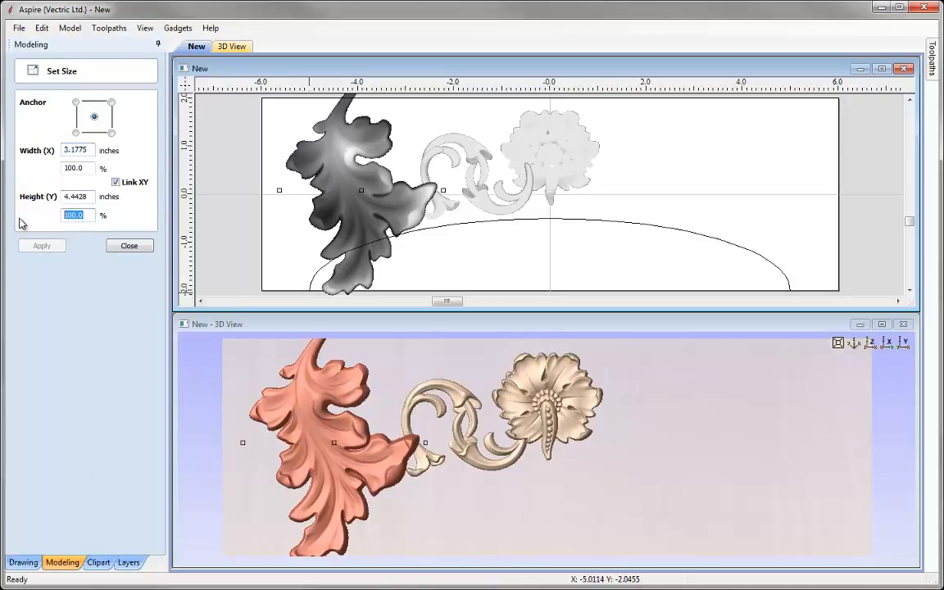
pyautogui.write('80')
pyautogui.click(41, 247)
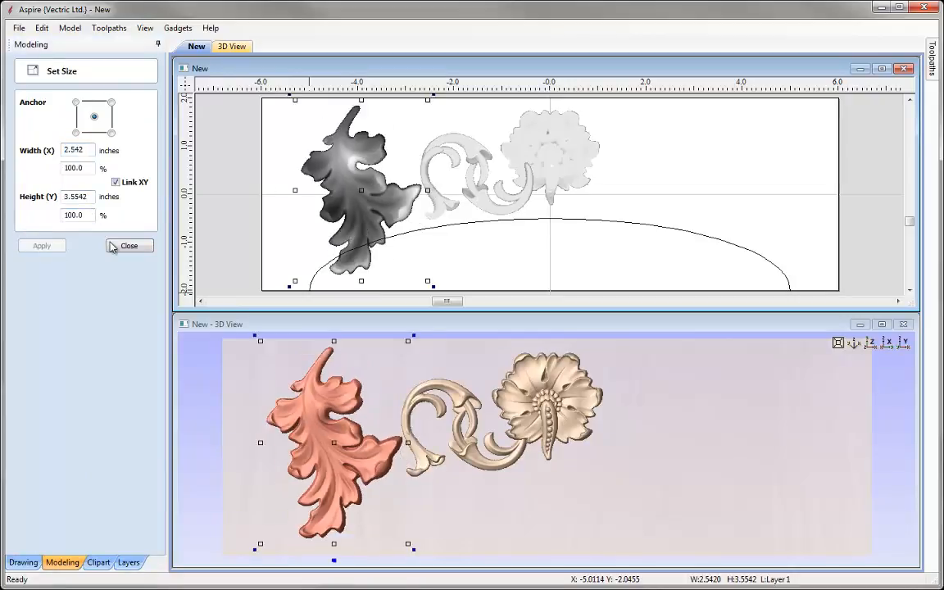
pyautogui.click(128, 246)
# Rotate the leaf clockwise until its stem points toward the stalks and position the stem against the outer stalk junction.
pyautogui.click(371, 148)
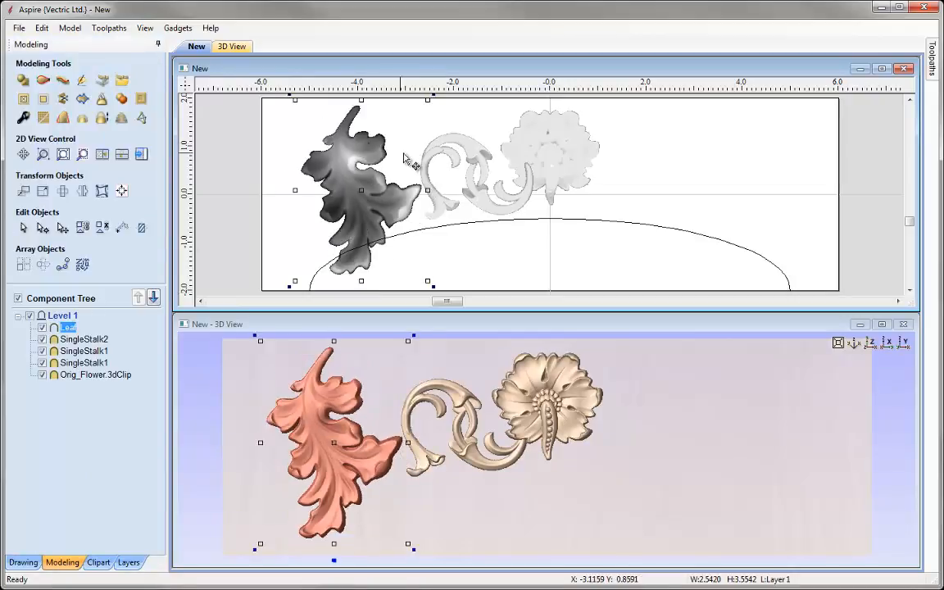
pyautogui.moveTo(418, 286); pyautogui.dragTo(366, 197)
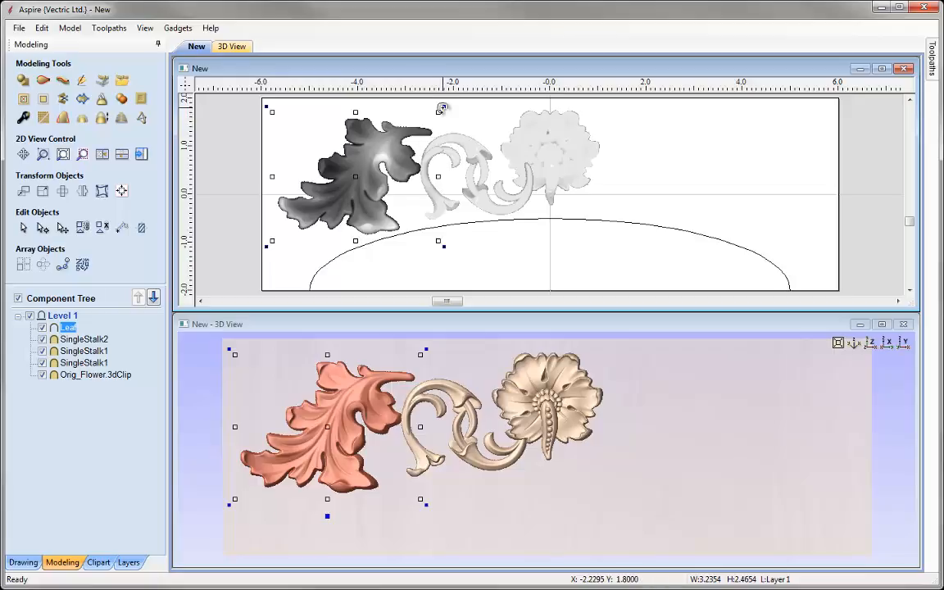
pyautogui.click(453, 122)
pyautogui.click(352, 157)
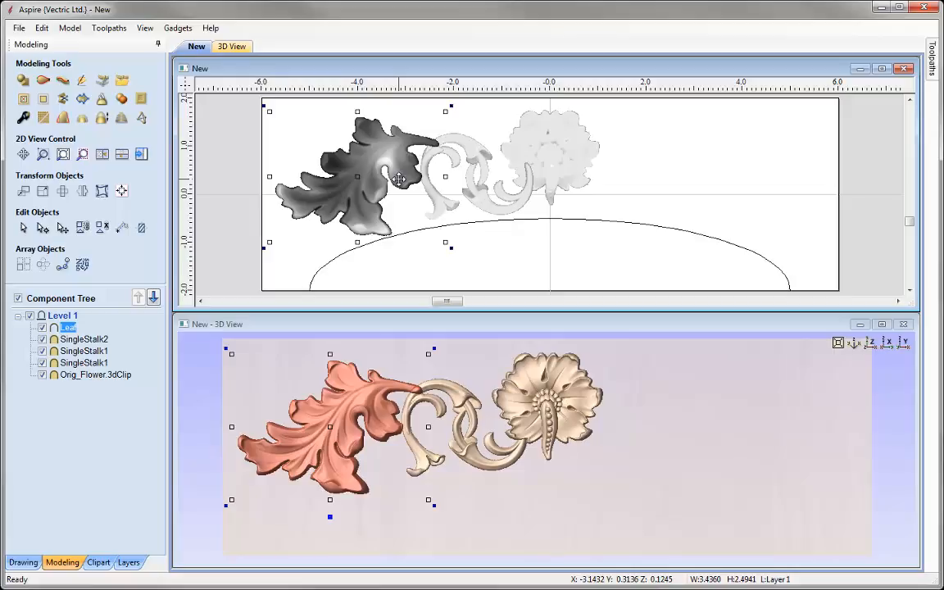
# Flip the leaf vertically, rotate it counterclockwise so its stem rises to the right, and reposition it against the outer stalk.
pyautogui.press('v')
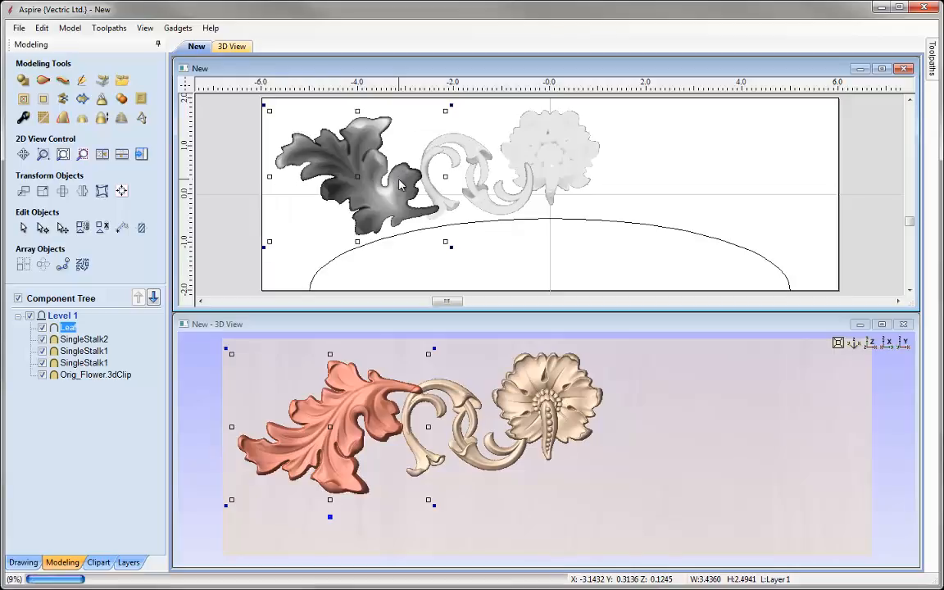
pyautogui.moveTo(451, 114); pyautogui.dragTo(358, 82)
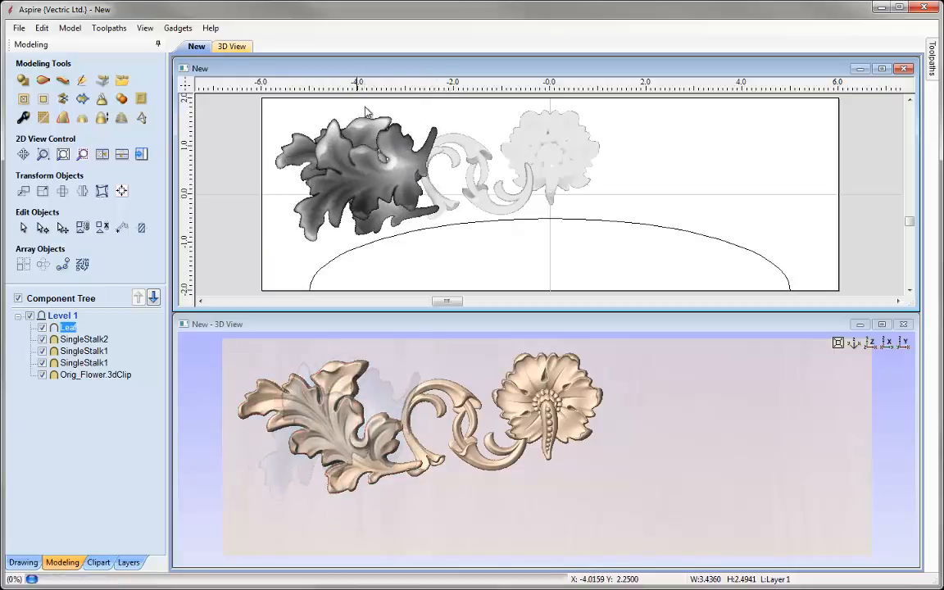
pyautogui.moveTo(376, 207); pyautogui.dragTo(373, 209)
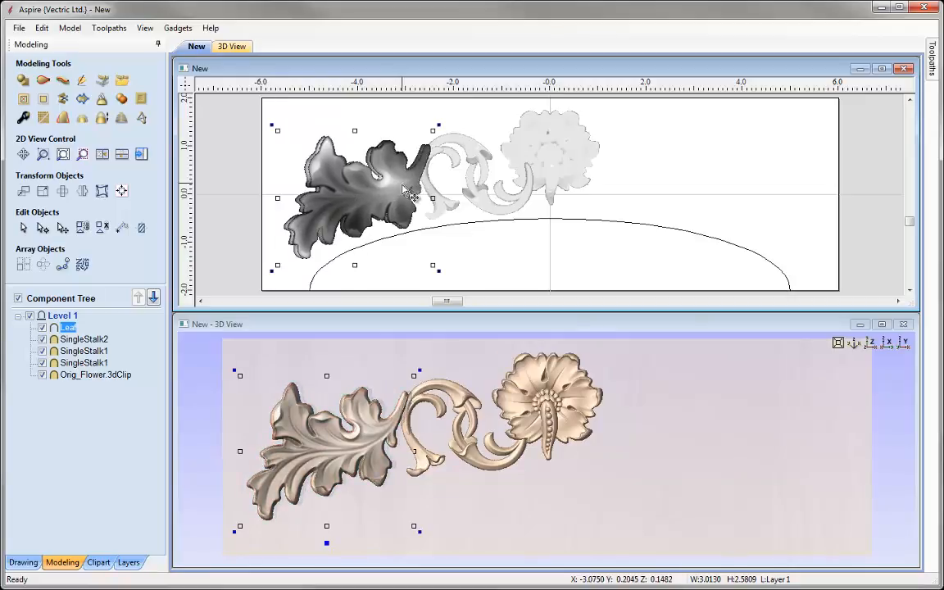
pyautogui.hotkey('ctrl', 'z')
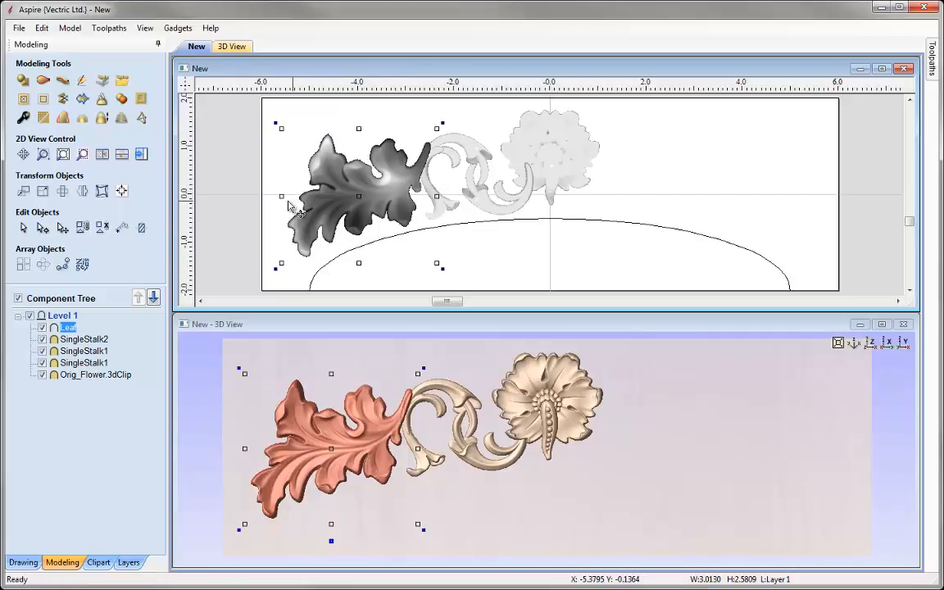
pyautogui.moveTo(358, 190); pyautogui.dragTo(361, 193)
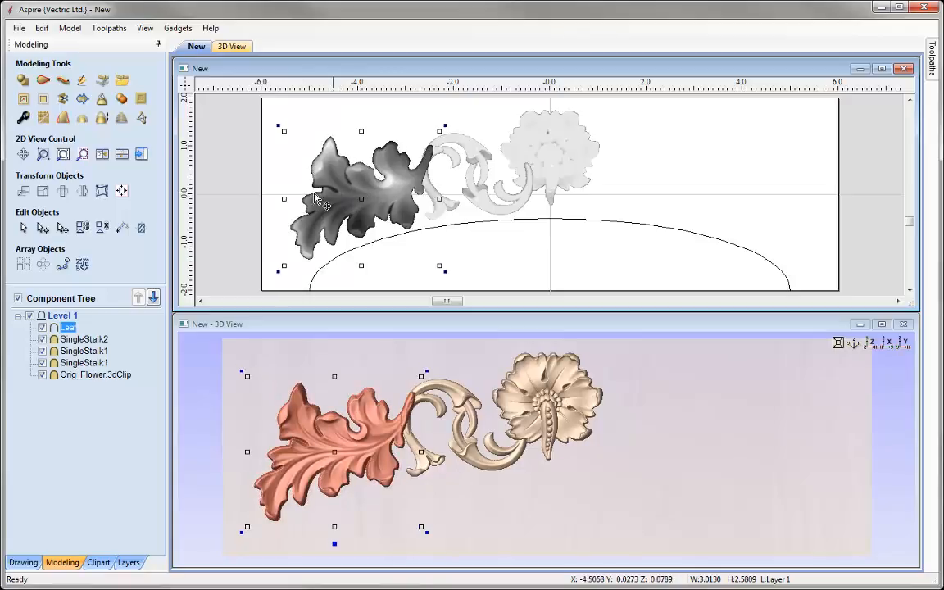
# Stretch the leaf slightly wider and taller, then rotate it slightly counterclockwise, to about 3.18 x 2.80 inches overall.
pyautogui.moveTo(284, 199); pyautogui.dragTo(268, 199)
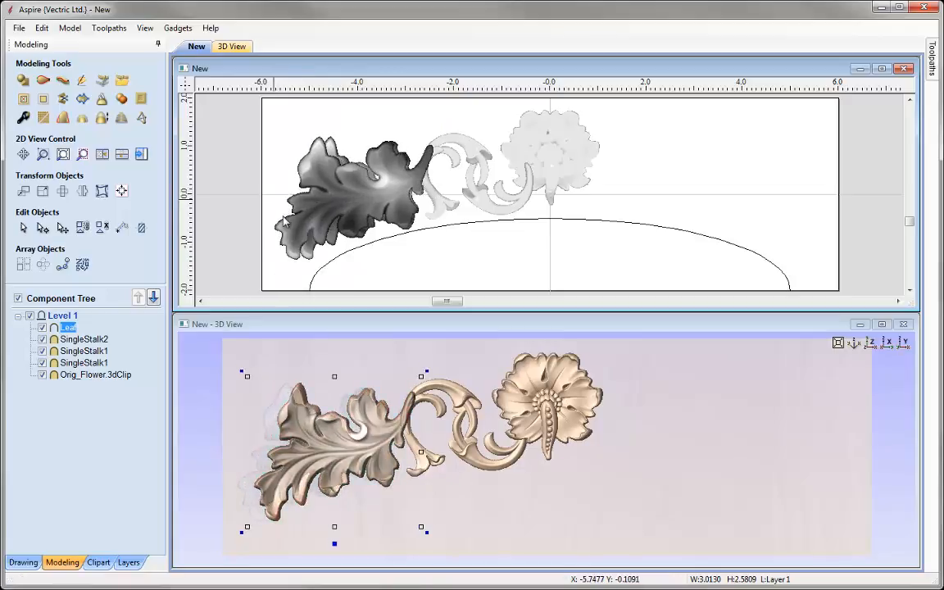
pyautogui.moveTo(354, 266); pyautogui.dragTo(354, 274)
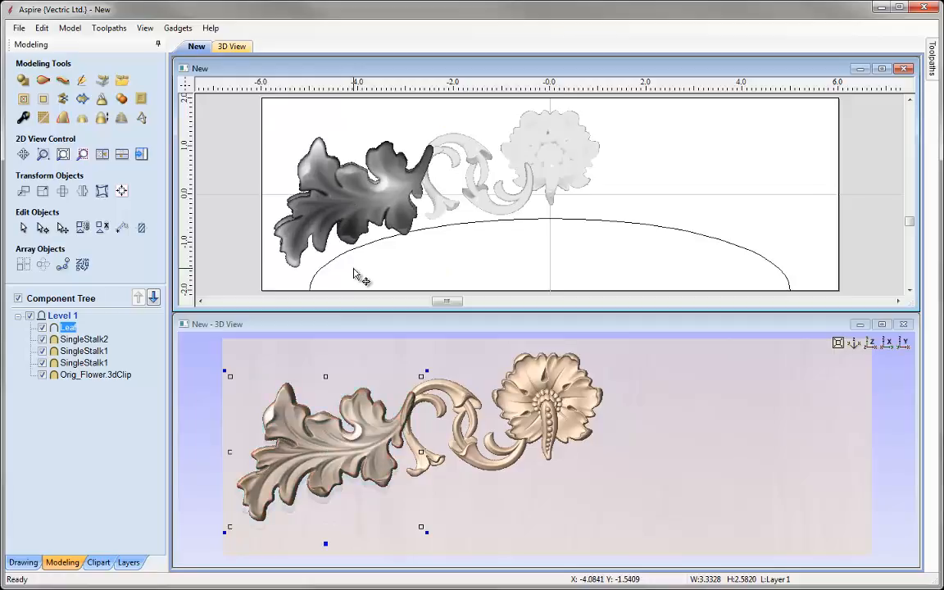
pyautogui.moveTo(444, 126); pyautogui.dragTo(440, 114)
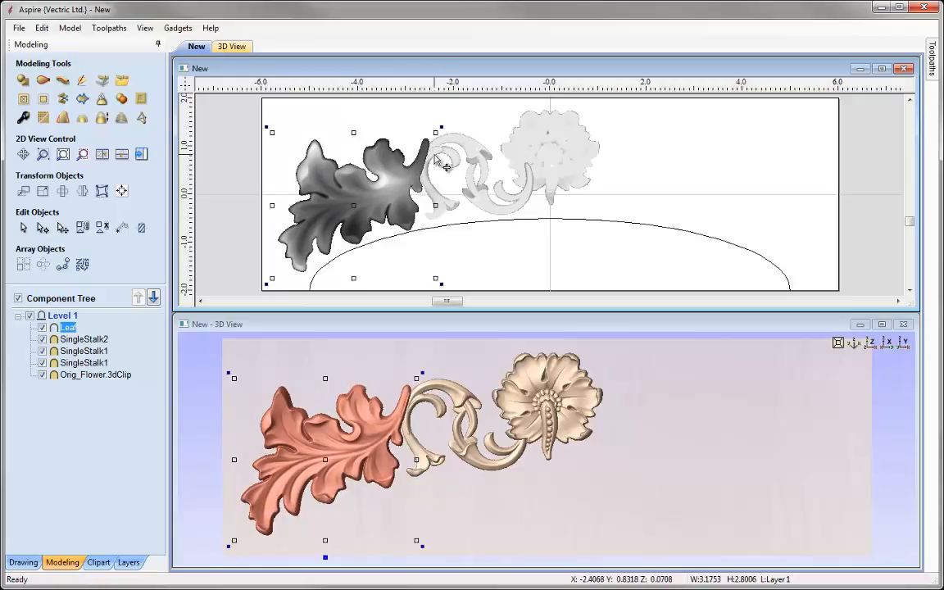
# Move the three stalks together slightly upward so they align with the leaf's stem and the flower.
pyautogui.click(432, 151)
pyautogui.keyDown('shift'); pyautogui.click(473, 193); pyautogui.keyUp('shift')
pyautogui.keyDown('shift'); pyautogui.click(477, 198); pyautogui.keyUp('shift')
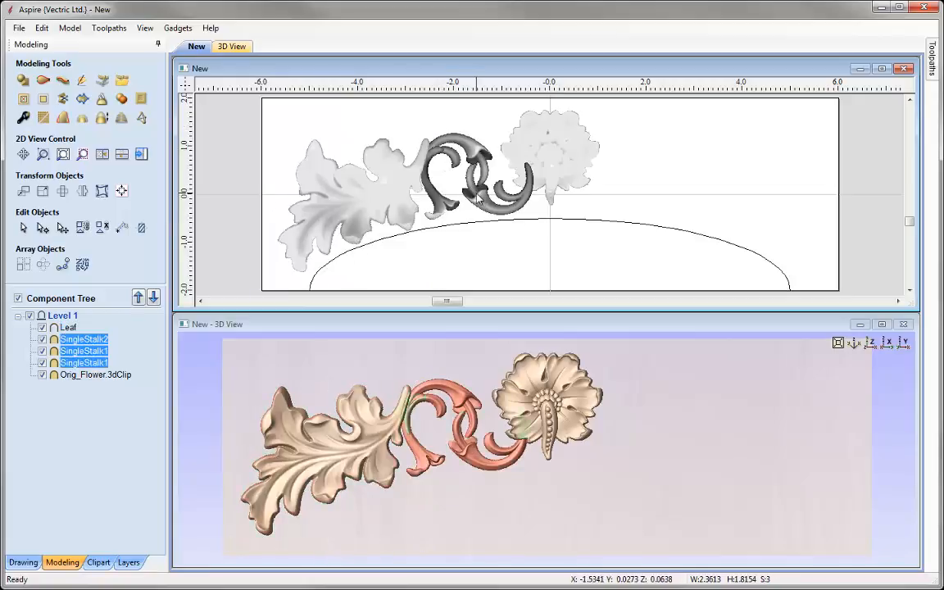
pyautogui.moveTo(477, 198); pyautogui.dragTo(475, 188)
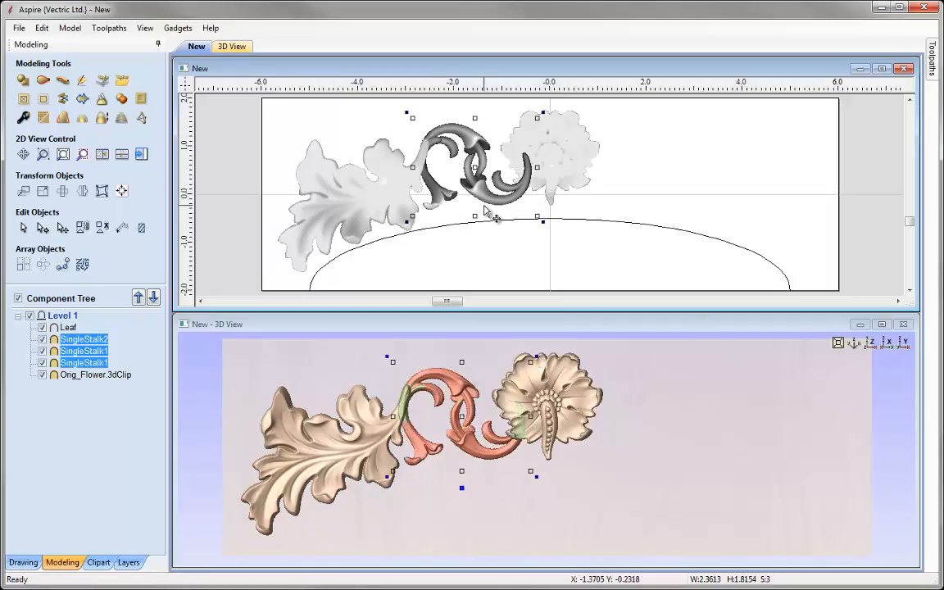
pyautogui.click(373, 120)
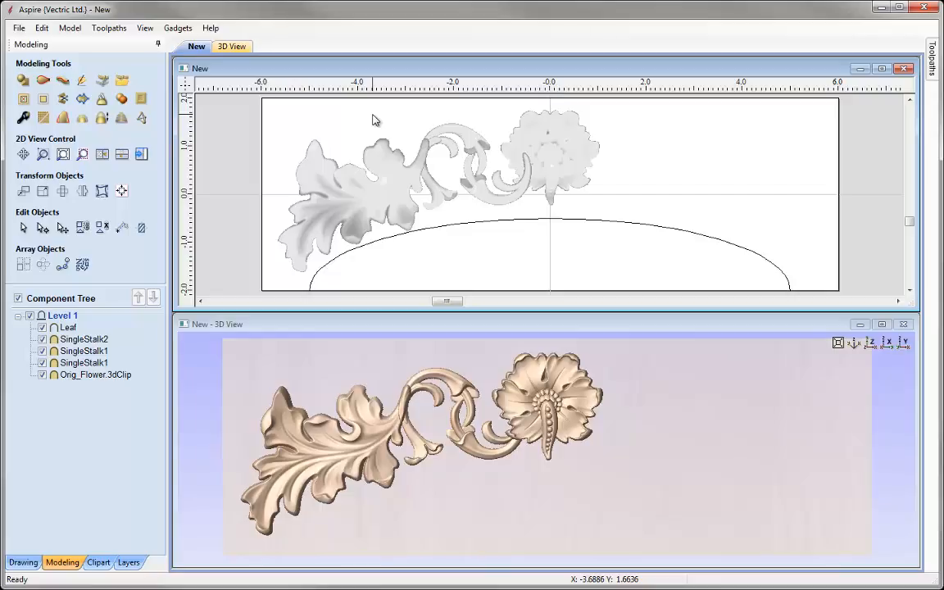
# Set the Leaf component's combine mode to Merge.
pyautogui.rightClick(67, 328)
pyautogui.moveTo(177, 339)
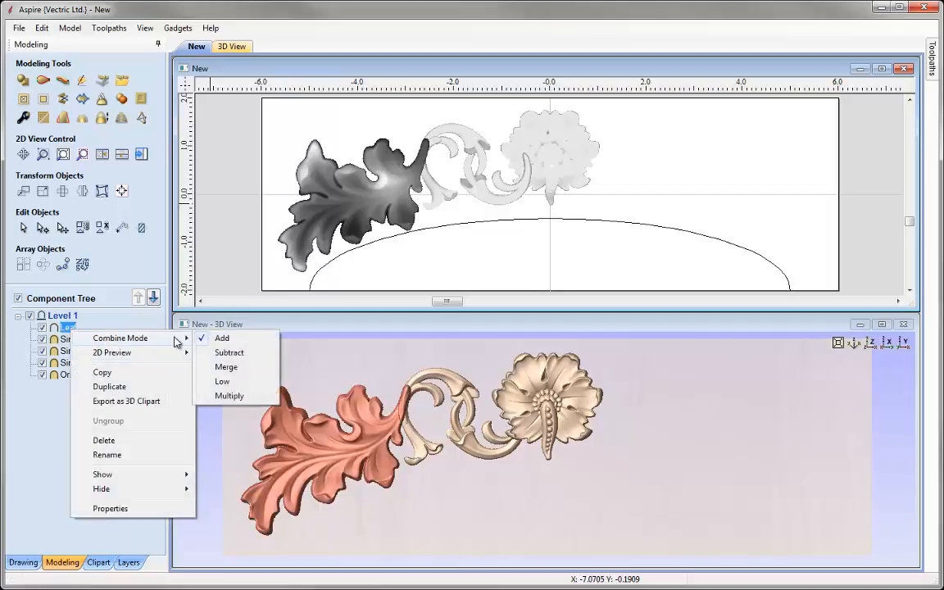
pyautogui.click(224, 366)
pyautogui.click(236, 165)
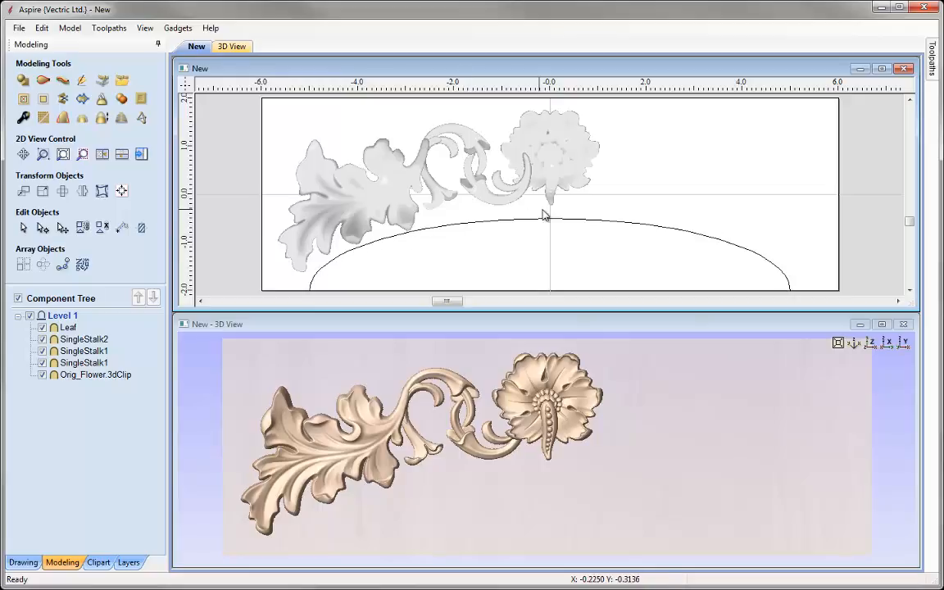
# Create a Bounding Box distortion envelope around the leaf and make the envelope's upper edge a curve.
pyautogui.click(363, 188)
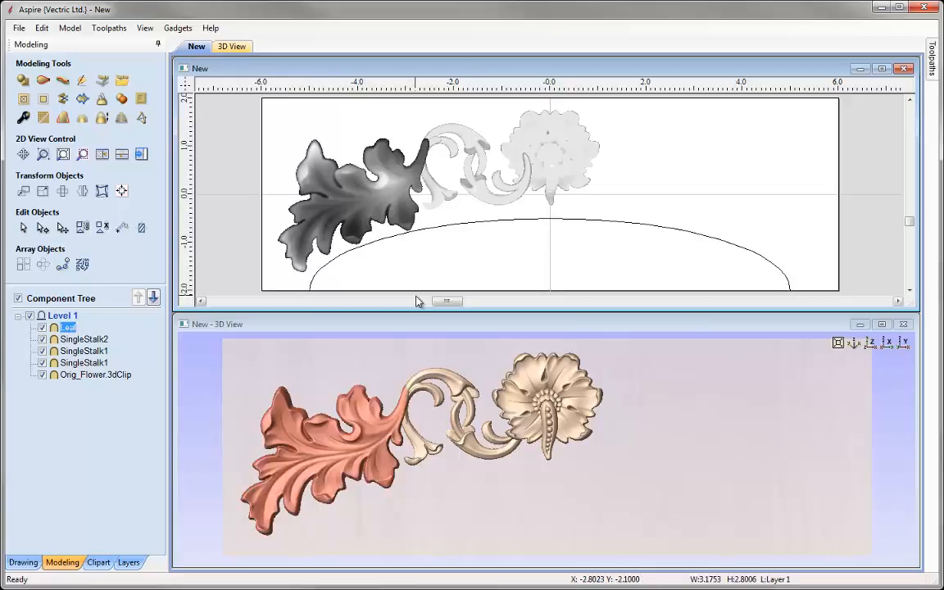
pyautogui.click(101, 191)
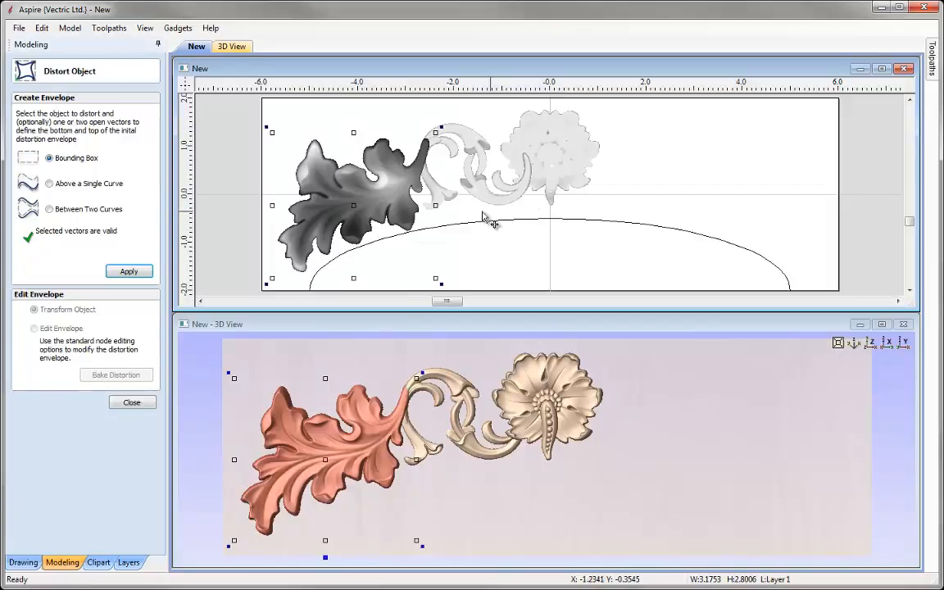
pyautogui.click(127, 272)
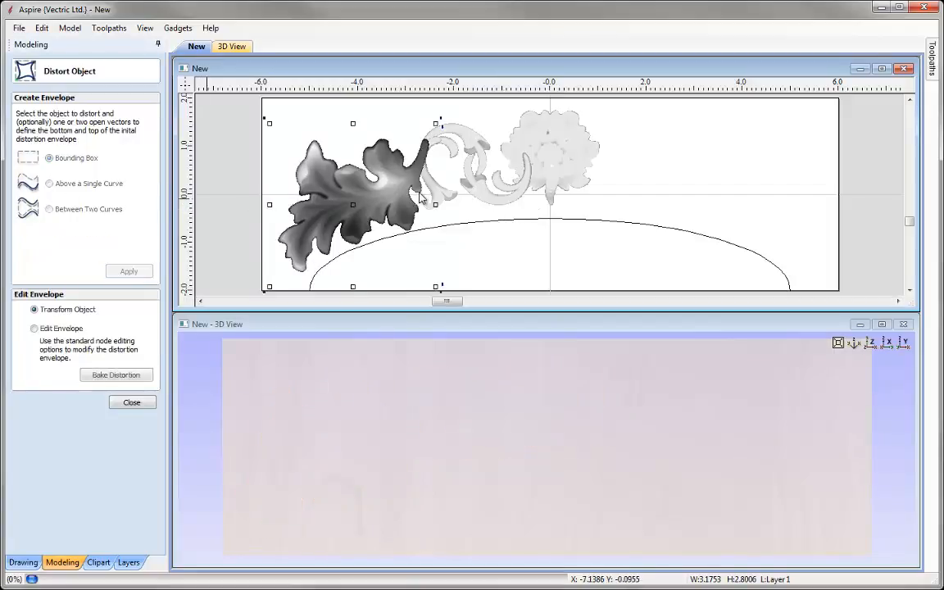
pyautogui.click(369, 130)
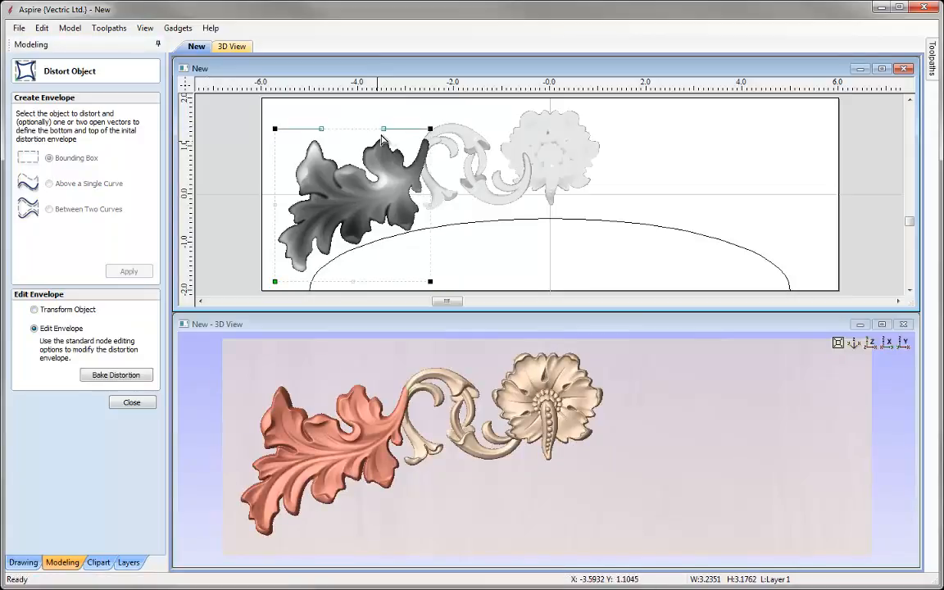
# Reshape the leaf's envelope by bowing its upper edge upward, pulling the lower-right corner inward and up, and shifting the upper-right corner toward the stalk.
pyautogui.moveTo(383, 128); pyautogui.dragTo(383, 111)
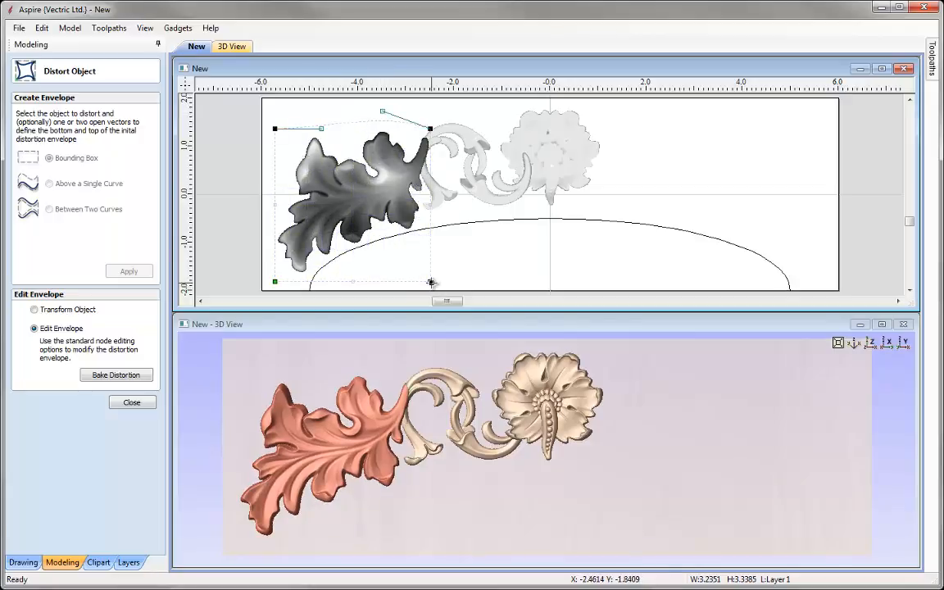
pyautogui.moveTo(429, 282); pyautogui.dragTo(424, 281)
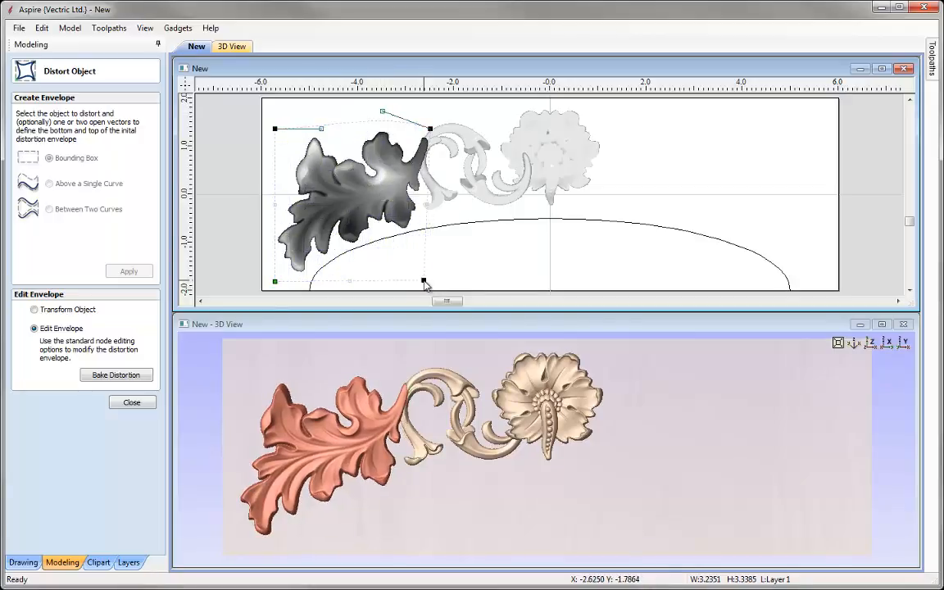
pyautogui.moveTo(424, 283); pyautogui.dragTo(424, 273)
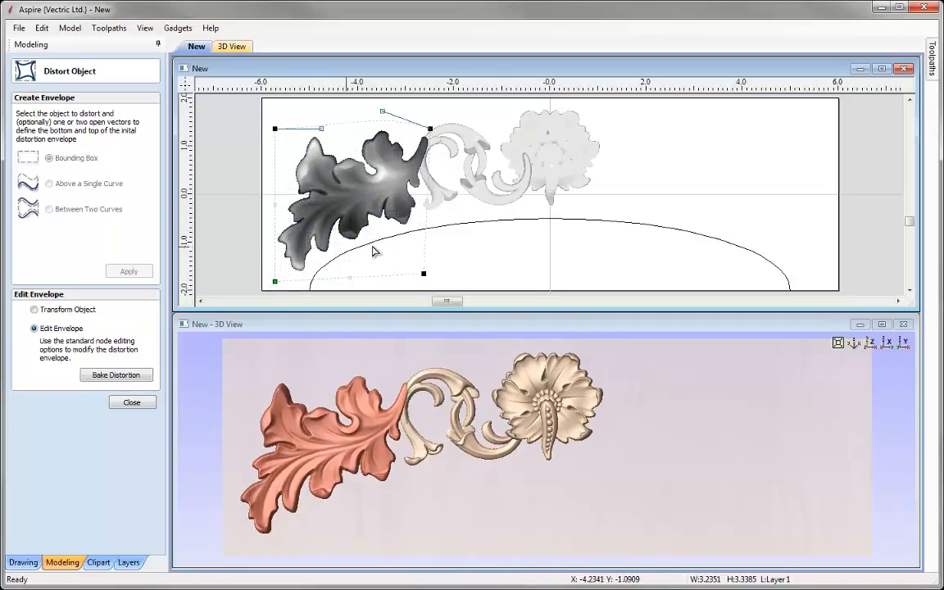
pyautogui.click(428, 128)
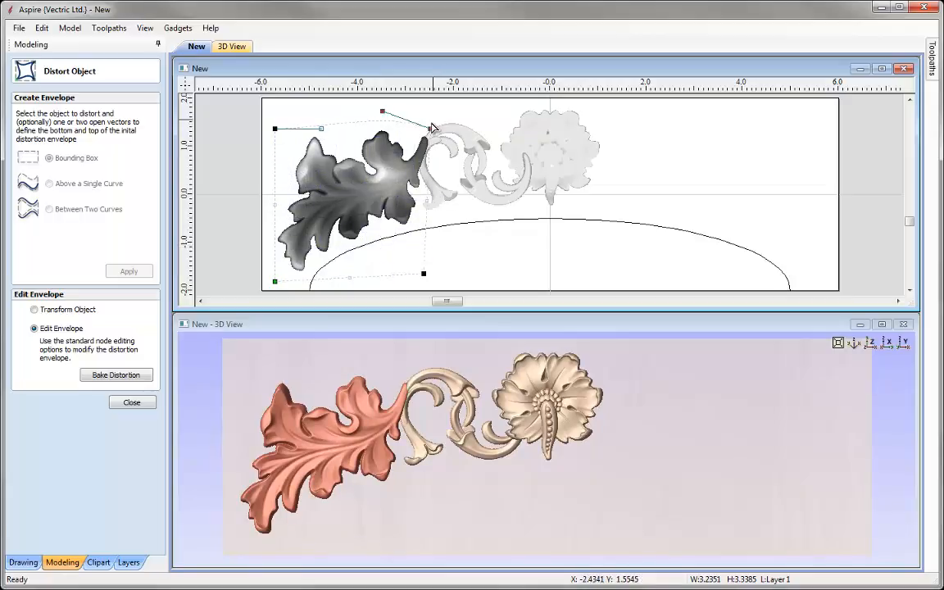
pyautogui.moveTo(431, 124); pyautogui.dragTo(438, 123)
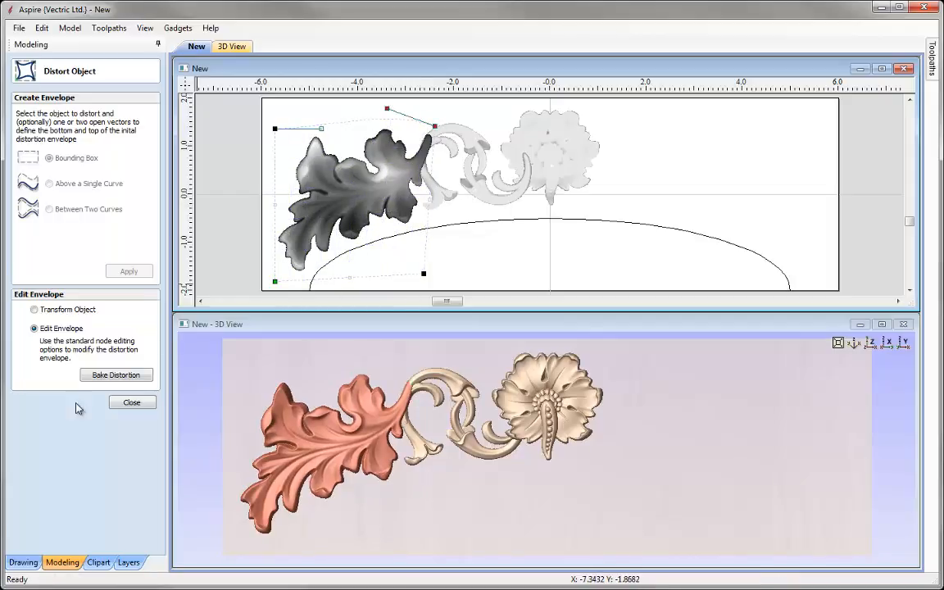
# Bake the distortion into the leaf component and finish the Distort Object operation.
pyautogui.click(115, 375)
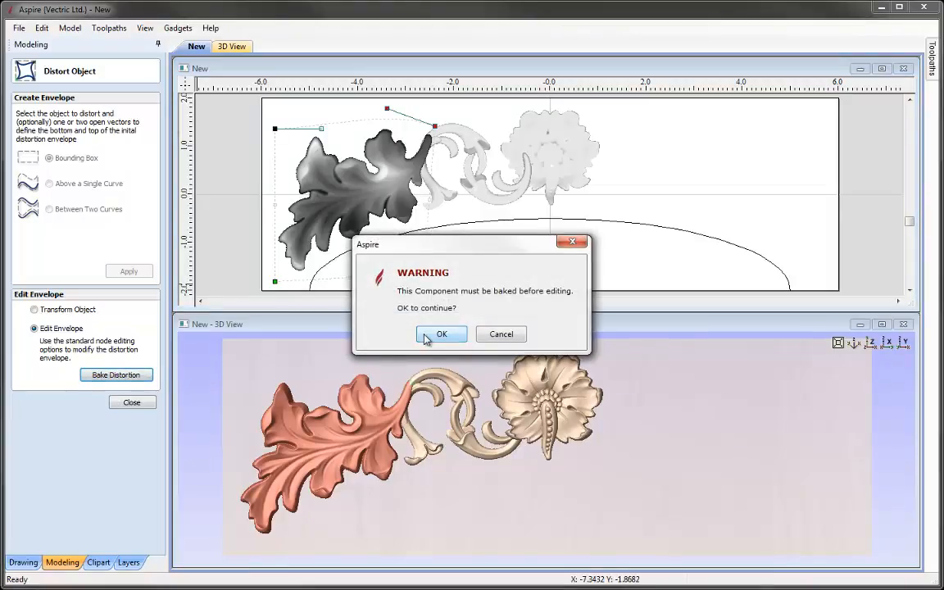
pyautogui.click(437, 334)
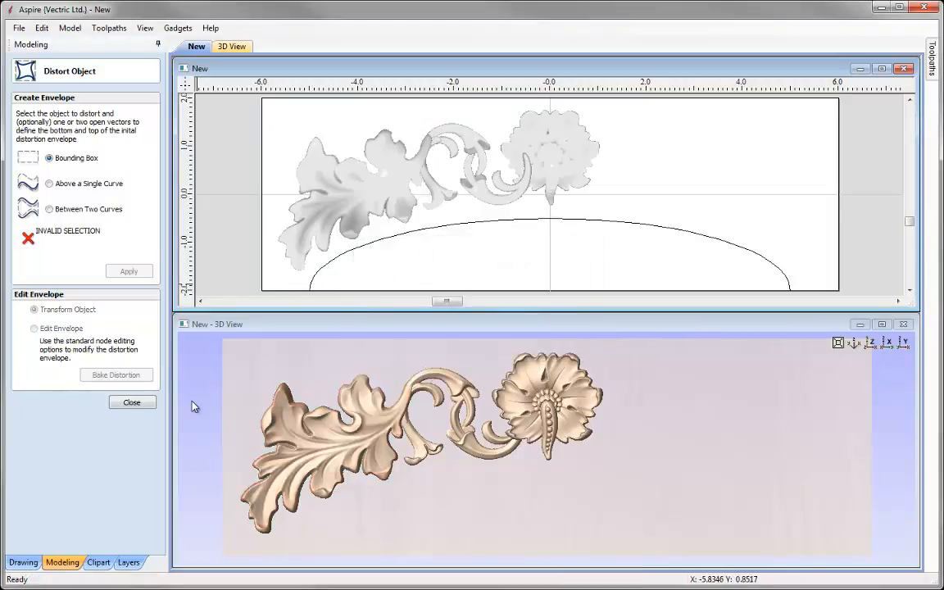
pyautogui.click(132, 402)
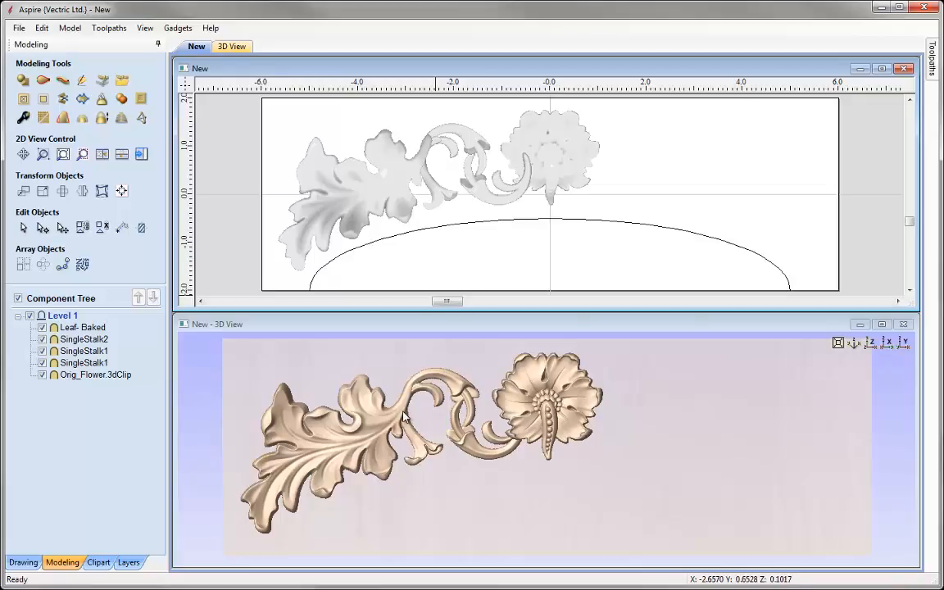
# Open the two left-hand stalks that meet at the leaf for sculpting together, accepting that they are baked into one component.
pyautogui.click(447, 131)
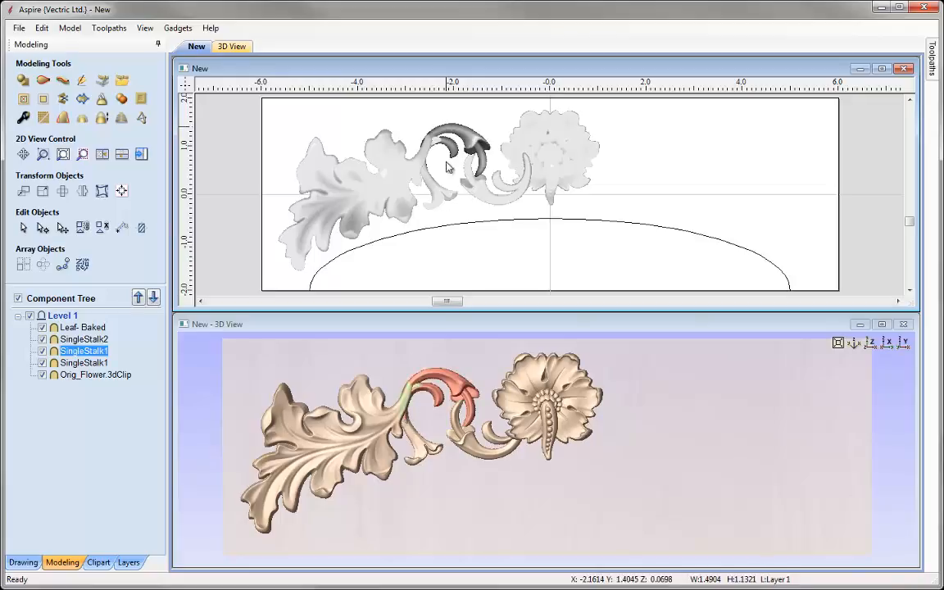
pyautogui.keyDown('shift'); pyautogui.click(437, 204); pyautogui.keyUp('shift')
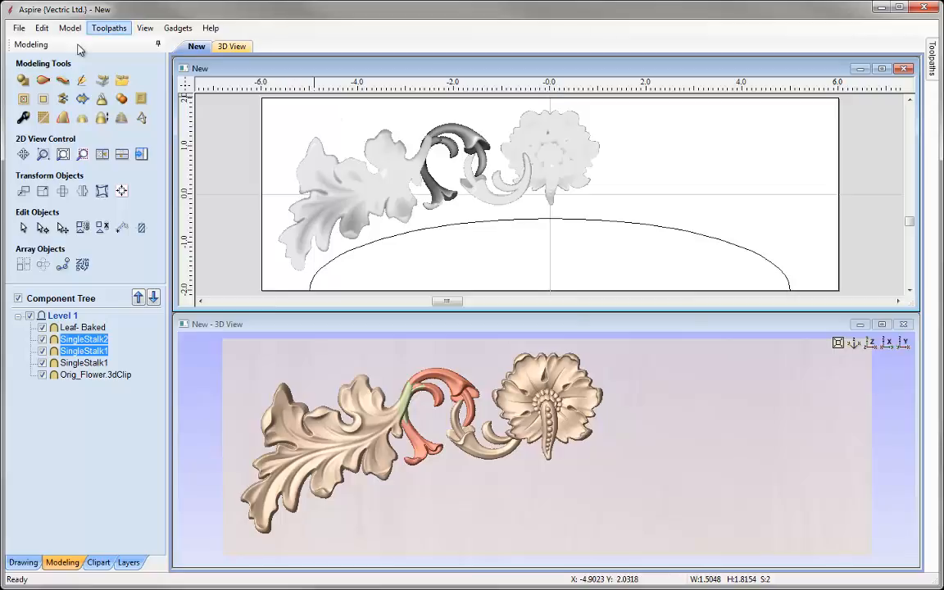
pyautogui.click(84, 83)
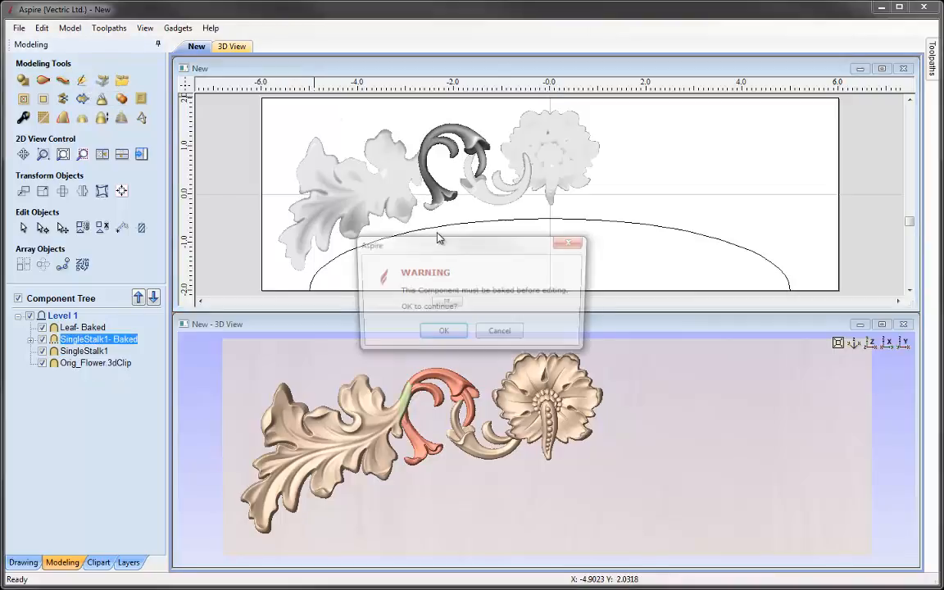
pyautogui.click(435, 340)
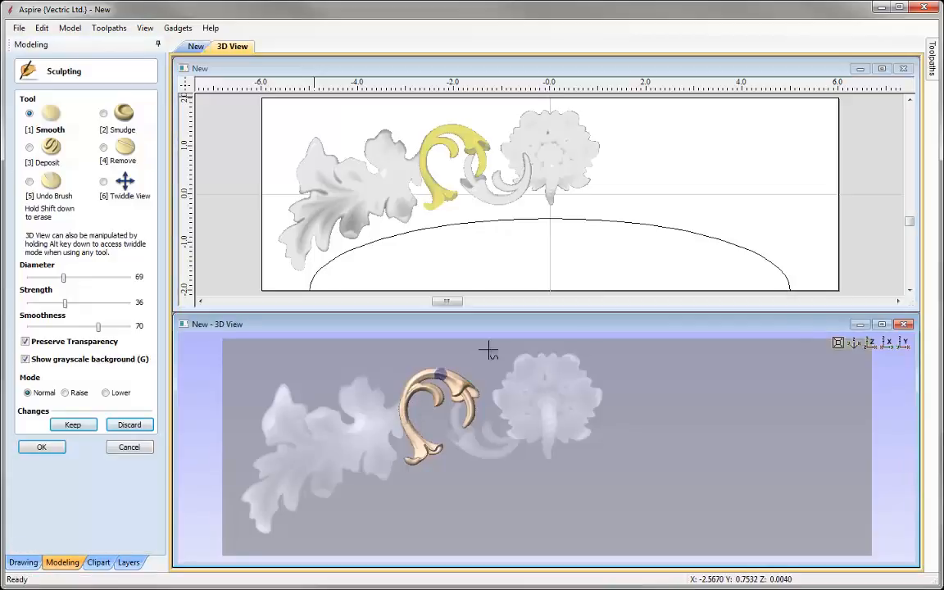
# Smooth the joint between the two stalks with the Smooth sculpting brush, then keep the changes and finish sculpting.
pyautogui.click(882, 323)
pyautogui.moveTo(405, 268); pyautogui.dragTo(552, 304, button='middle')
pyautogui.scroll(5, 504, 262)
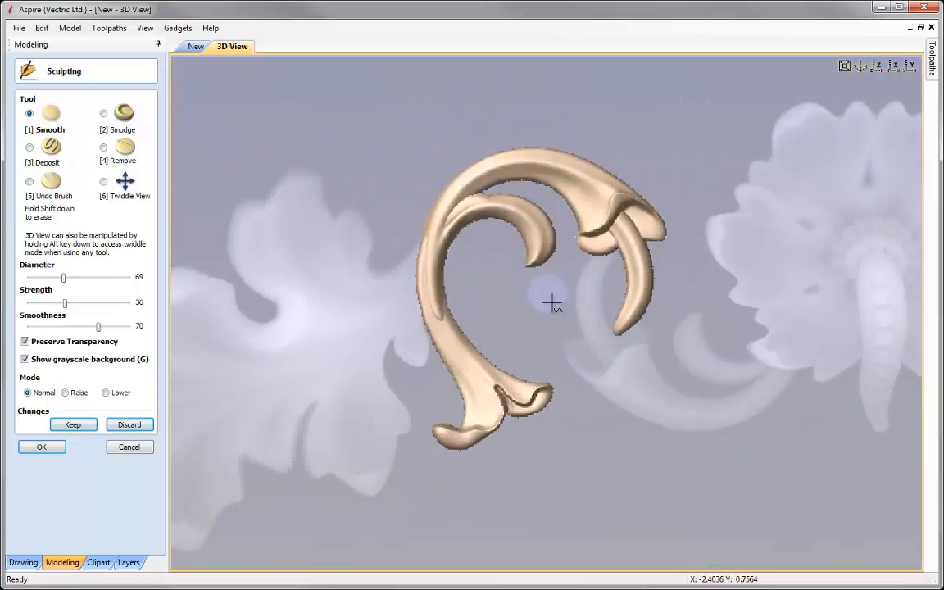
pyautogui.scroll(3, 552, 295)
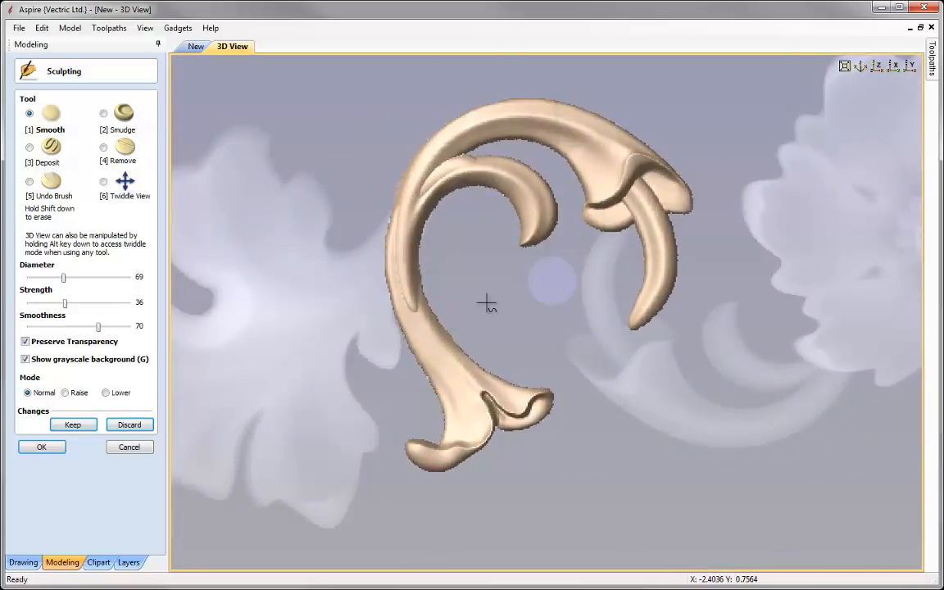
pyautogui.moveTo(383, 283)
pyautogui.mouseDown()
pyautogui.moveTo(400, 247)
pyautogui.moveTo(391, 211)
pyautogui.mouseUp()
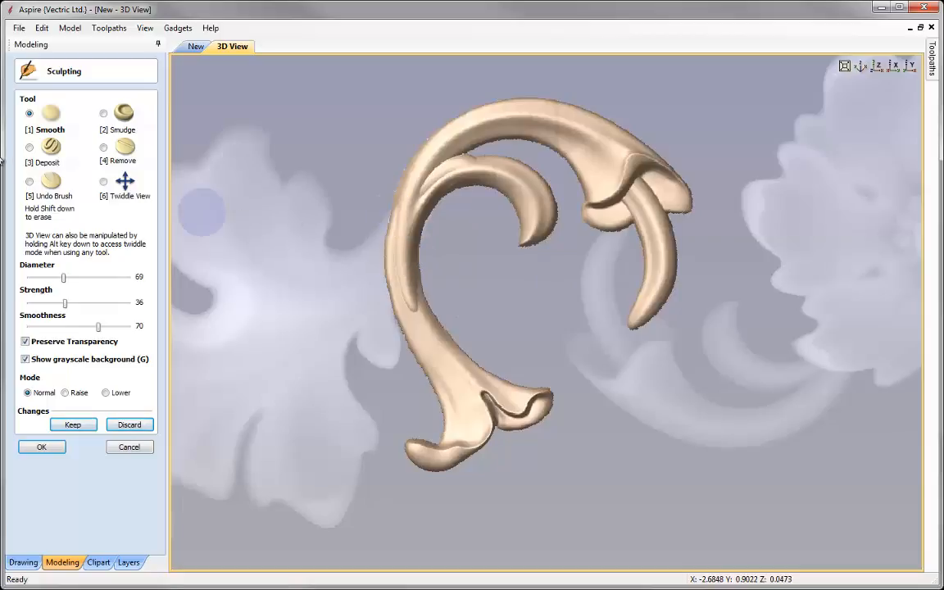
pyautogui.moveTo(416, 315)
pyautogui.mouseDown()
pyautogui.moveTo(392, 209)
pyautogui.moveTo(391, 232)
pyautogui.moveTo(447, 157)
pyautogui.moveTo(406, 202)
pyautogui.moveTo(468, 164)
pyautogui.moveTo(463, 154)
pyautogui.moveTo(394, 254)
pyautogui.moveTo(401, 344)
pyautogui.moveTo(430, 342)
pyautogui.moveTo(432, 332)
pyautogui.moveTo(423, 309)
pyautogui.moveTo(413, 356)
pyautogui.mouseUp()
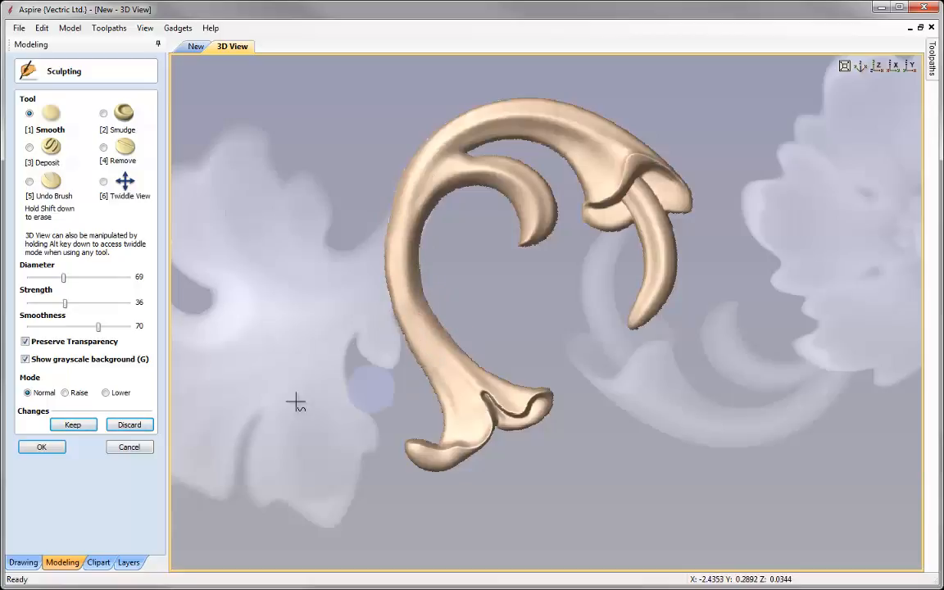
pyautogui.click(73, 424)
pyautogui.click(42, 446)
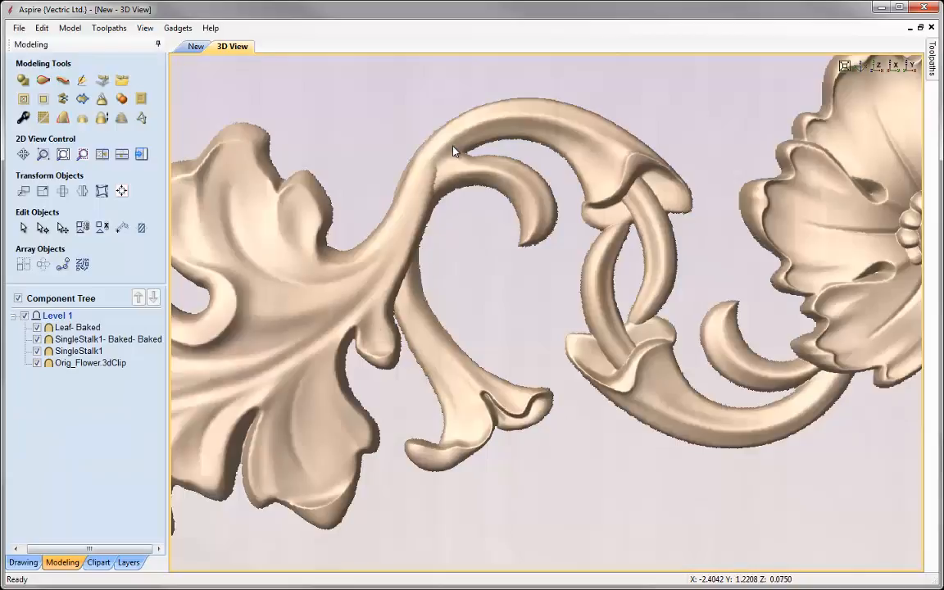
# Select the leaf together with the sculpted stalk component and review the design in isometric and top-down 3D views.
pyautogui.moveTo(354, 286); pyautogui.dragTo(456, 170)
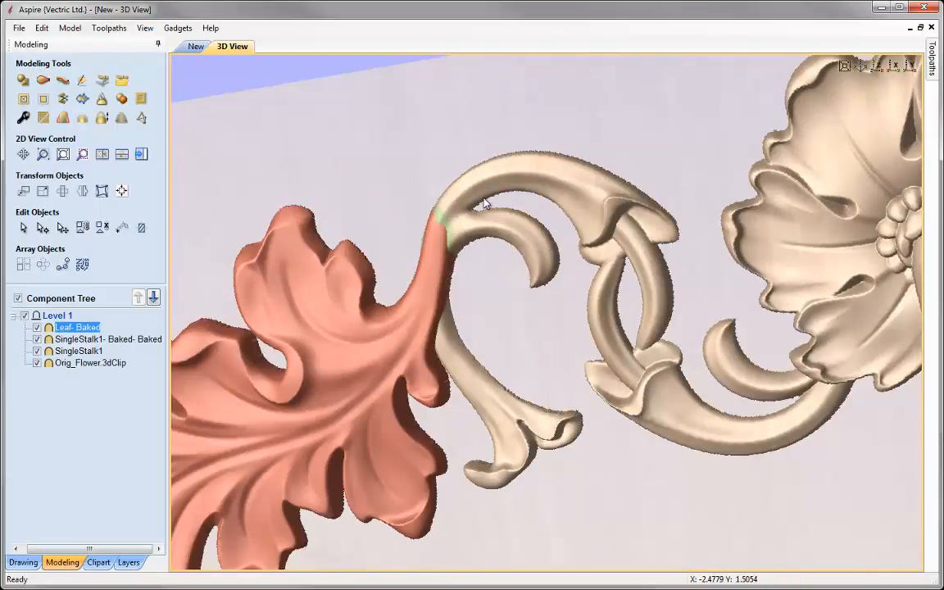
pyautogui.keyDown('shift'); pyautogui.click(473, 199); pyautogui.keyUp('shift')
pyautogui.click(862, 68)
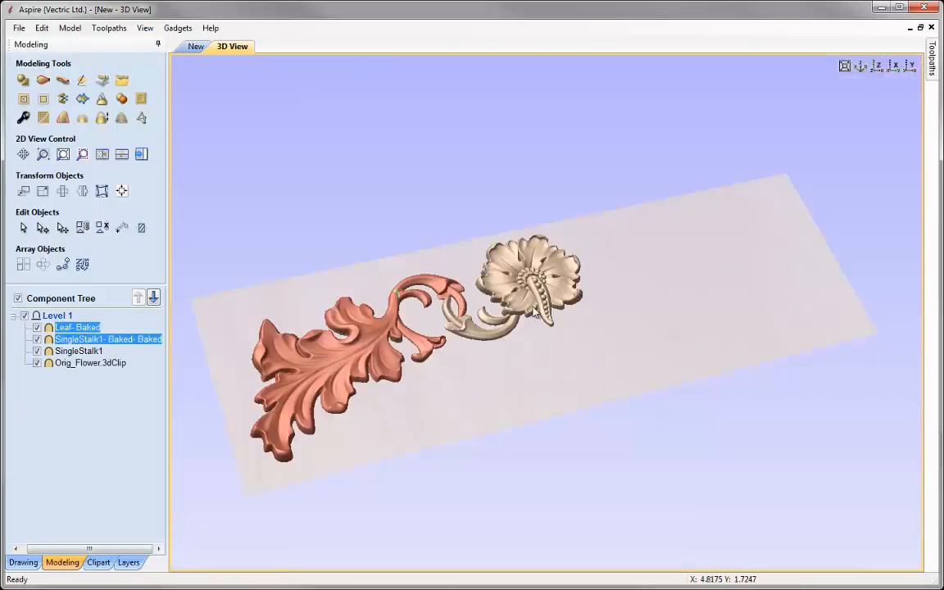
pyautogui.moveTo(453, 326); pyautogui.dragTo(688, 319, button='middle')
pyautogui.scroll(2, 689, 328)
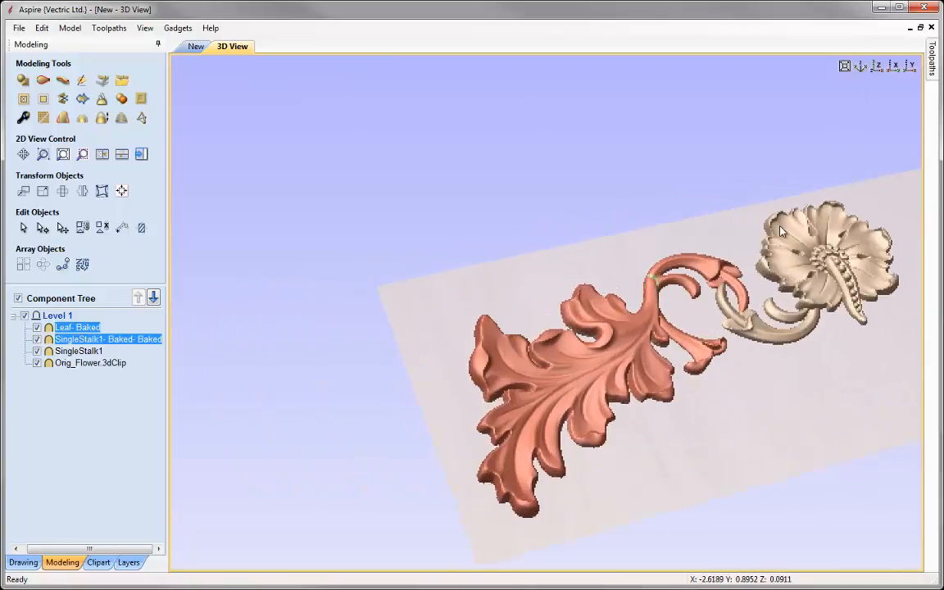
pyautogui.click(876, 69)
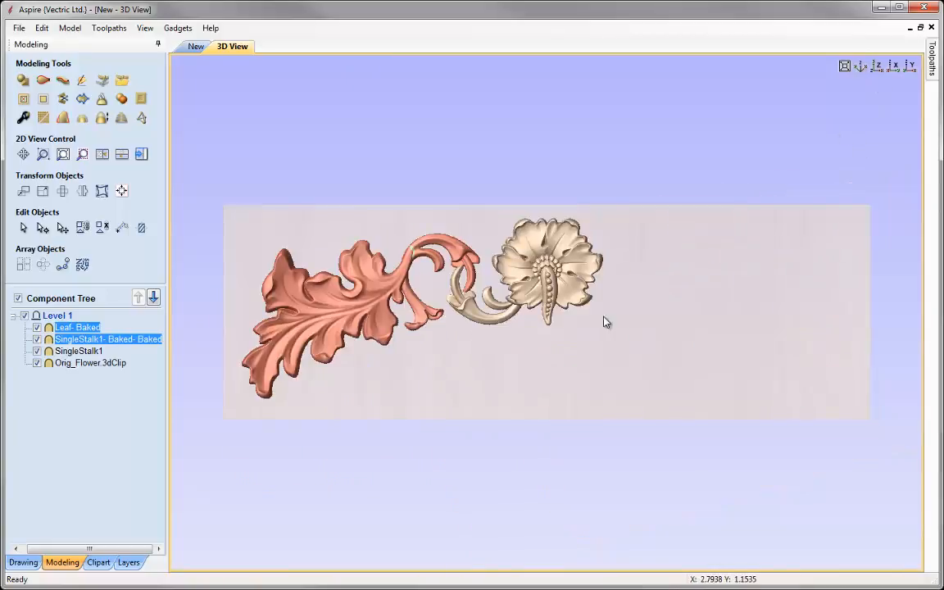
# Select only the leaf component and shift it slightly so its stem lines up with the adjoining curled stalk.
pyautogui.scroll(5, 657, 295)
pyautogui.scroll(3, 752, 266)
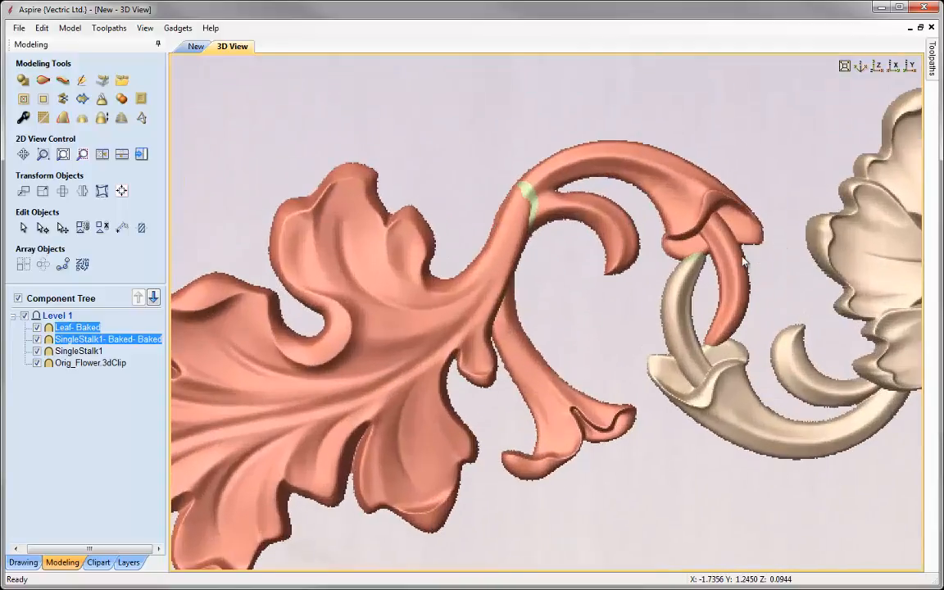
pyautogui.click(562, 310)
pyautogui.click(455, 309)
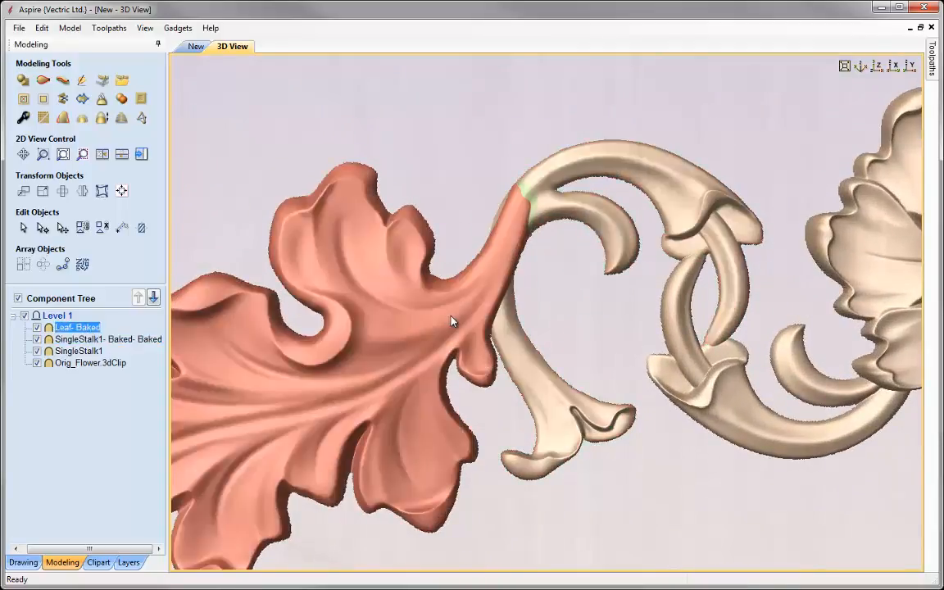
pyautogui.moveTo(434, 324); pyautogui.dragTo(430, 331)
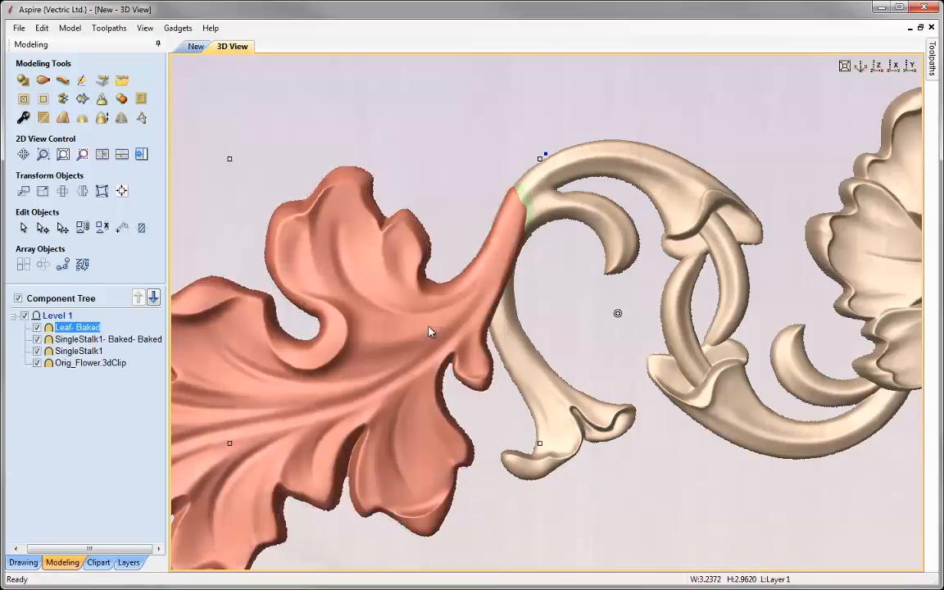
# Combine the leaf and its adjoining stalk into one baked component for sculpting, and smooth the joint between them.
pyautogui.keyDown('shift'); pyautogui.click(546, 182); pyautogui.keyUp('shift')
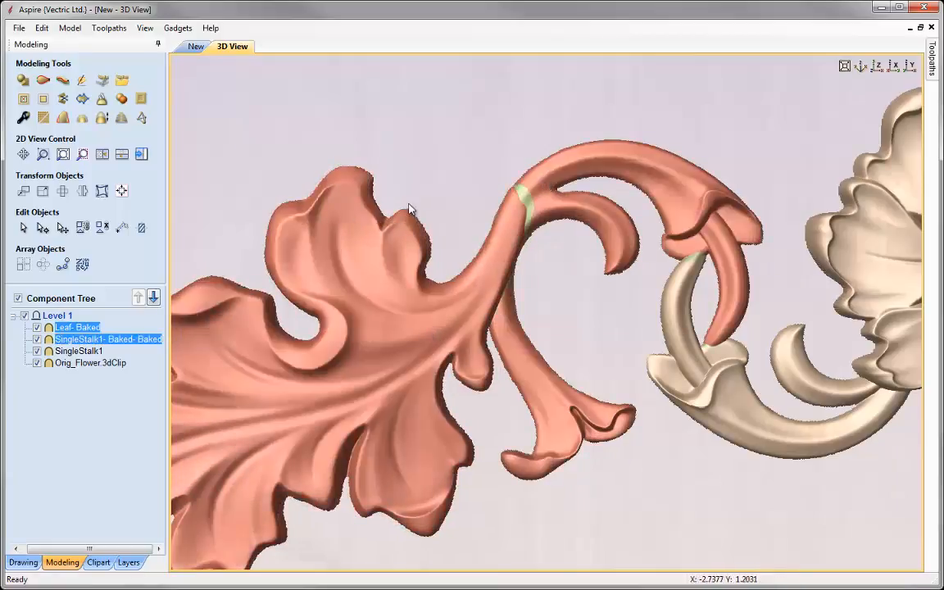
pyautogui.click(80, 82)
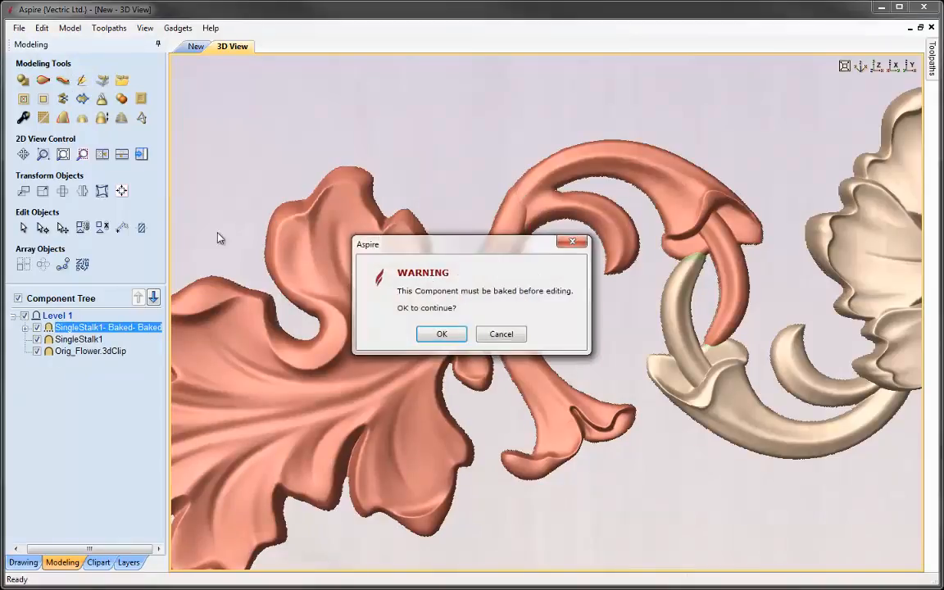
pyautogui.click(439, 331)
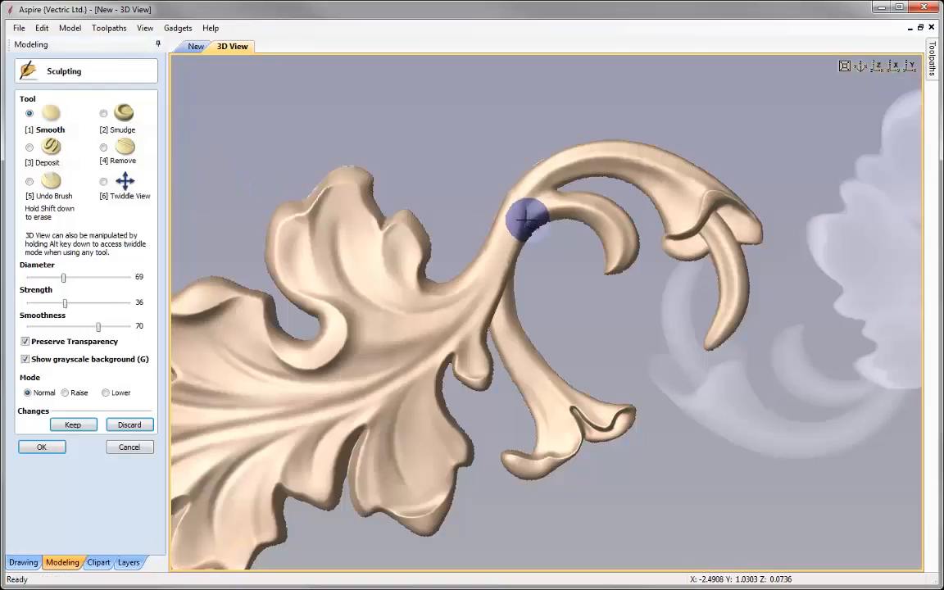
pyautogui.moveTo(524, 219)
pyautogui.mouseDown()
pyautogui.moveTo(522, 204)
pyautogui.moveTo(541, 203)
pyautogui.moveTo(512, 200)
pyautogui.moveTo(512, 246)
pyautogui.moveTo(496, 250)
pyautogui.moveTo(506, 217)
pyautogui.mouseUp()
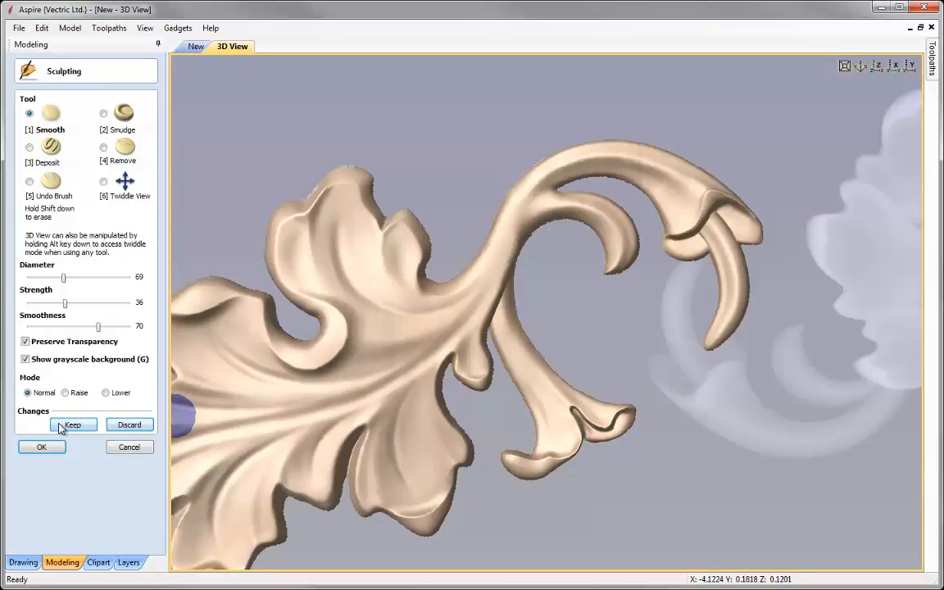
pyautogui.click(42, 447)
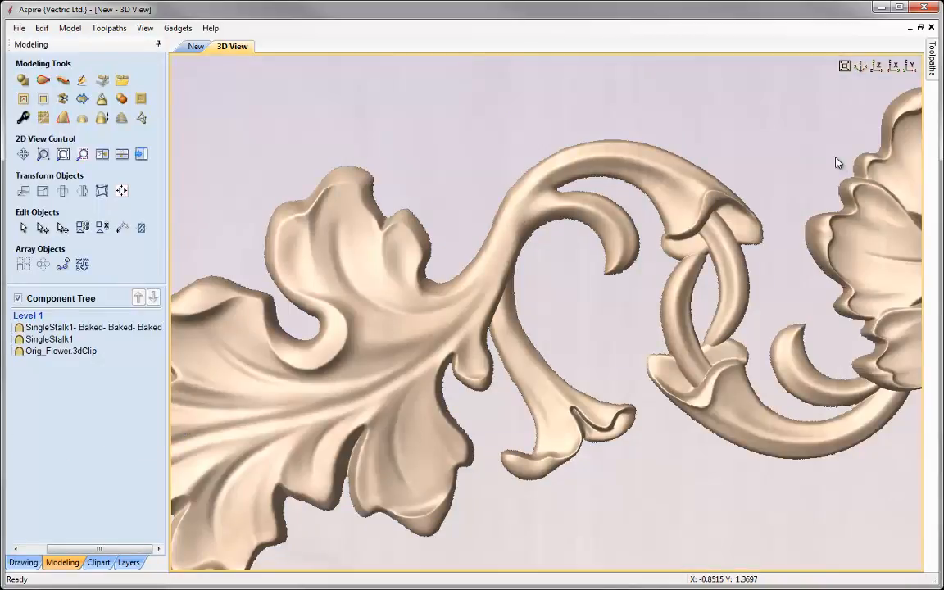
# Tile the 2D and 3D views one above the other, with the 3D view looking straight down the Z axis.
pyautogui.click(876, 67)
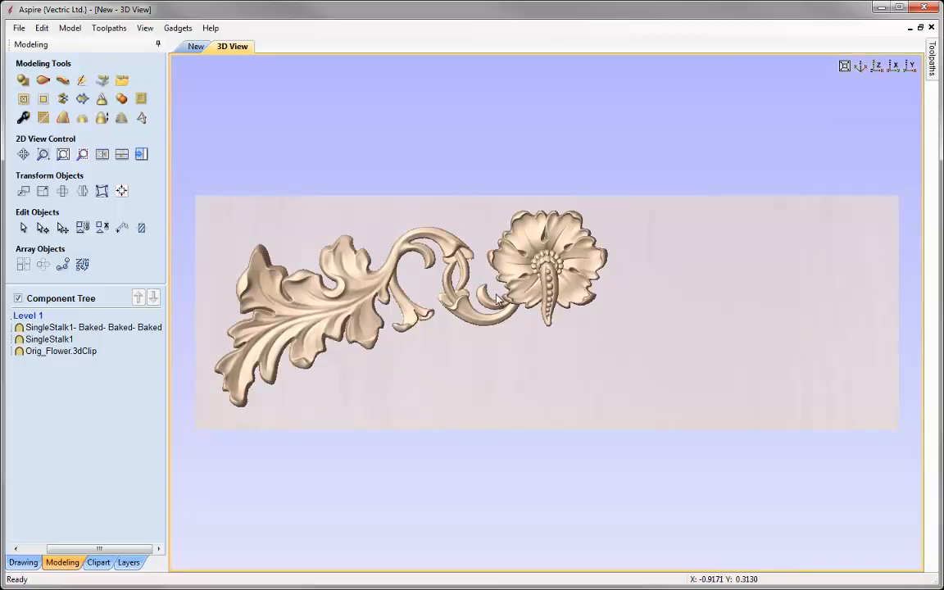
pyautogui.click(196, 46)
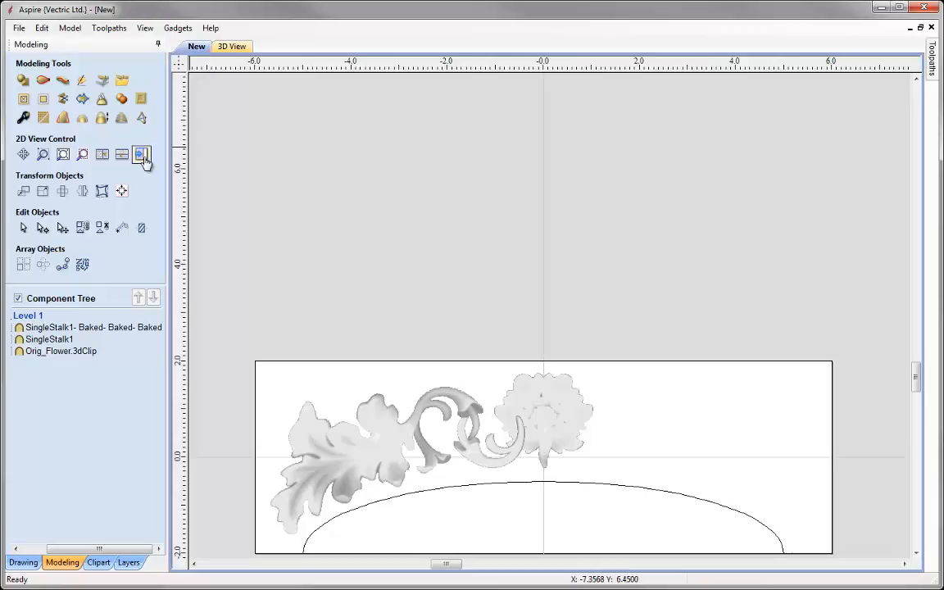
pyautogui.click(142, 155)
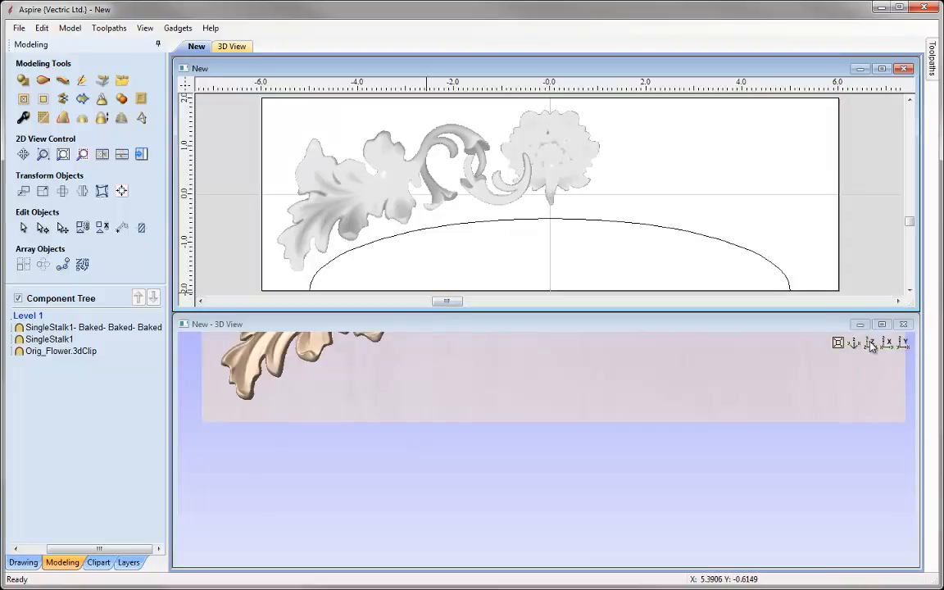
pyautogui.click(870, 343)
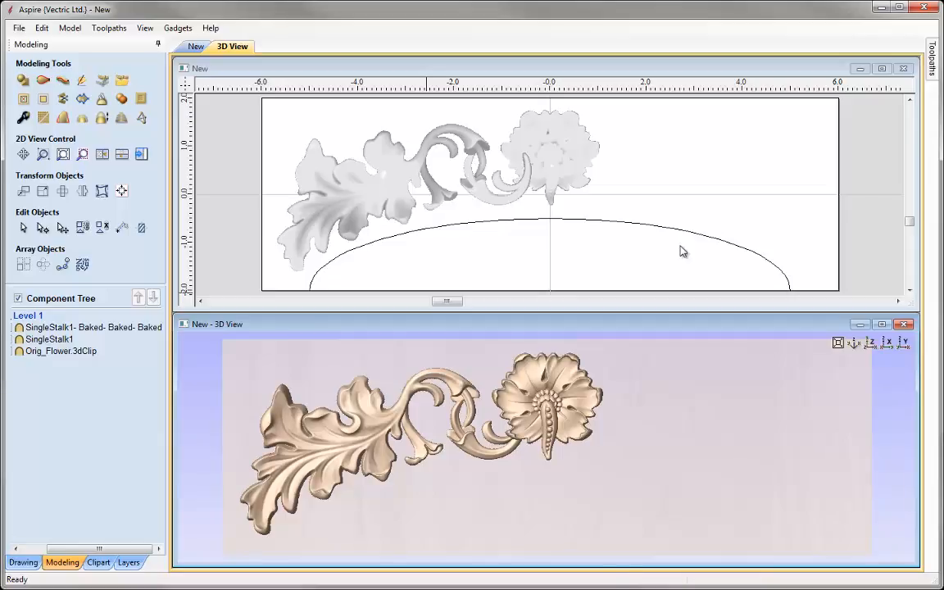
# Create a mirrored copy of the leaf assembly and the single stalk on the opposite side of the central flower.
pyautogui.click(441, 145)
pyautogui.keyDown('shift'); pyautogui.click(434, 157); pyautogui.keyUp('shift')
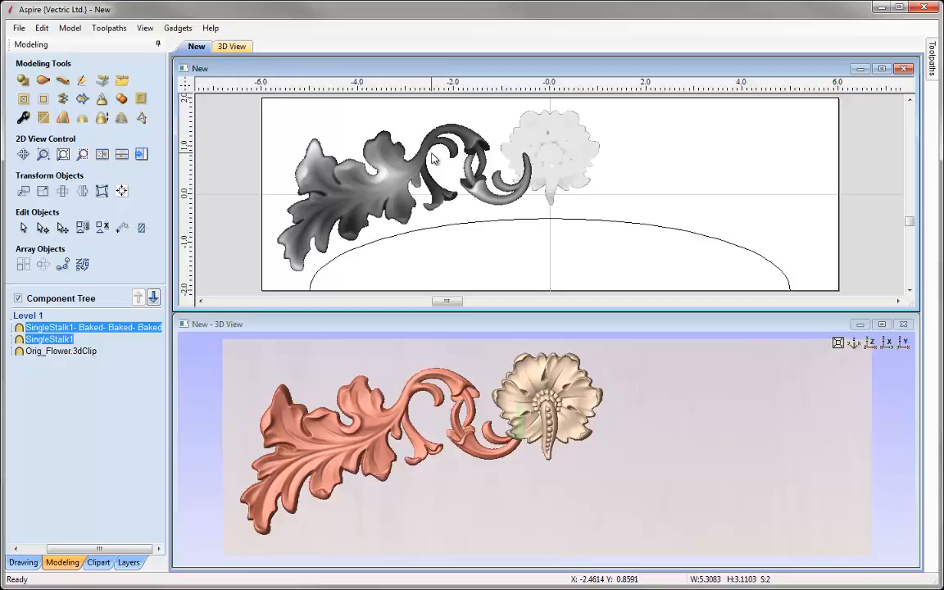
pyautogui.hotkey('ctrl', 'shift', 'h')
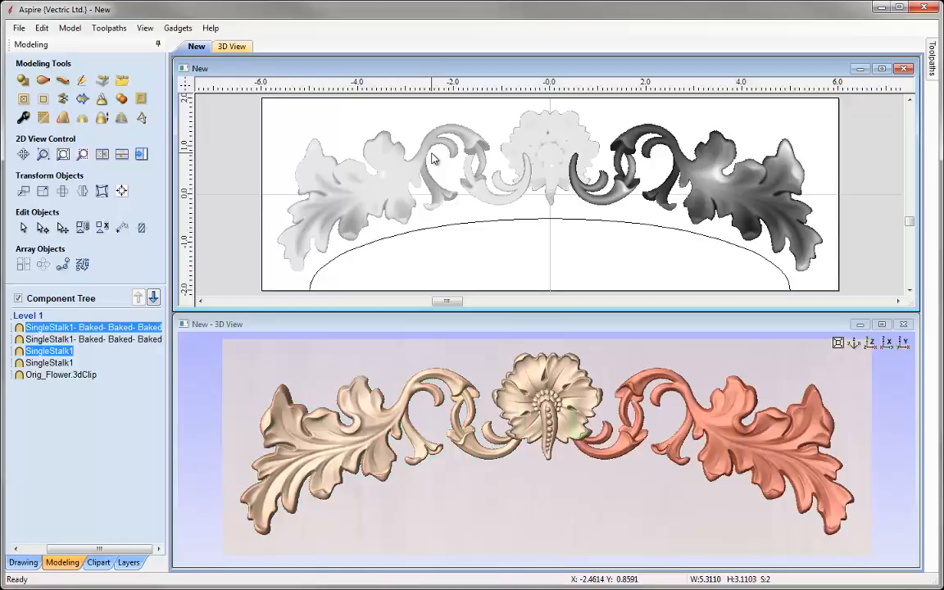
pyautogui.click(854, 217)
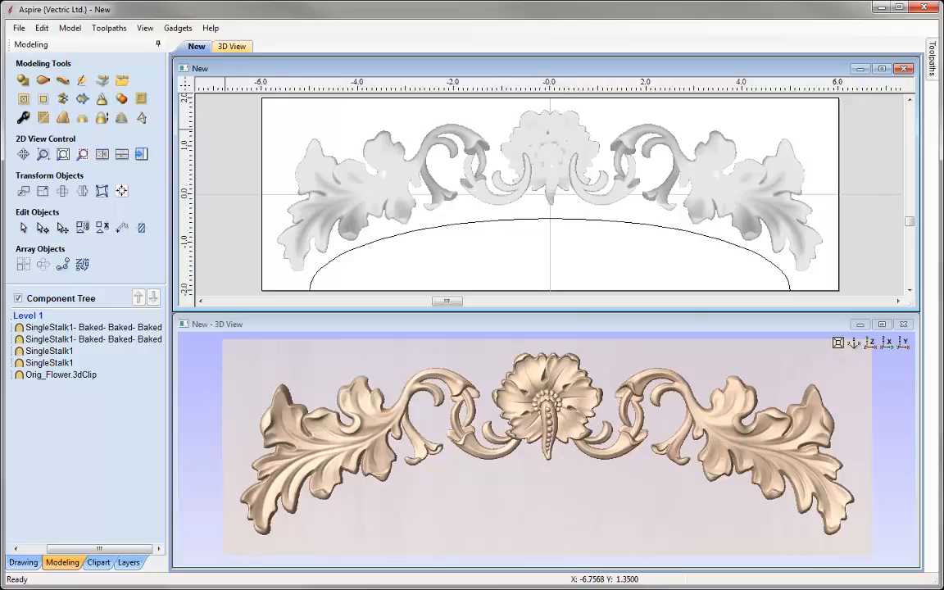
# Save the design as Applique2_Demo.crv3d in the Flourish_Assembly_FILES folder.
pyautogui.click(18, 29)
pyautogui.click(58, 101)
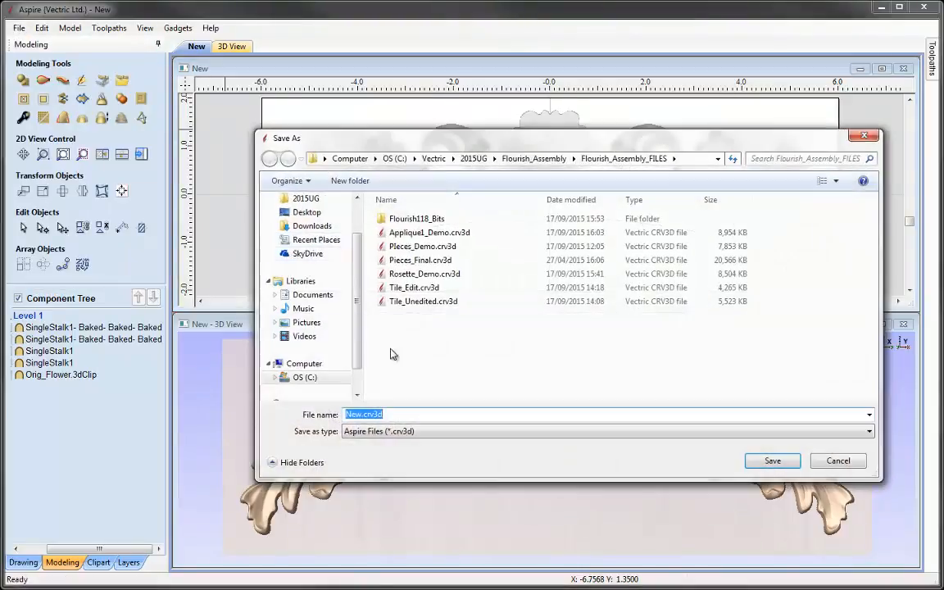
pyautogui.click(392, 233)
pyautogui.click(379, 413)
pyautogui.click(378, 414)
pyautogui.press('BackSpace')
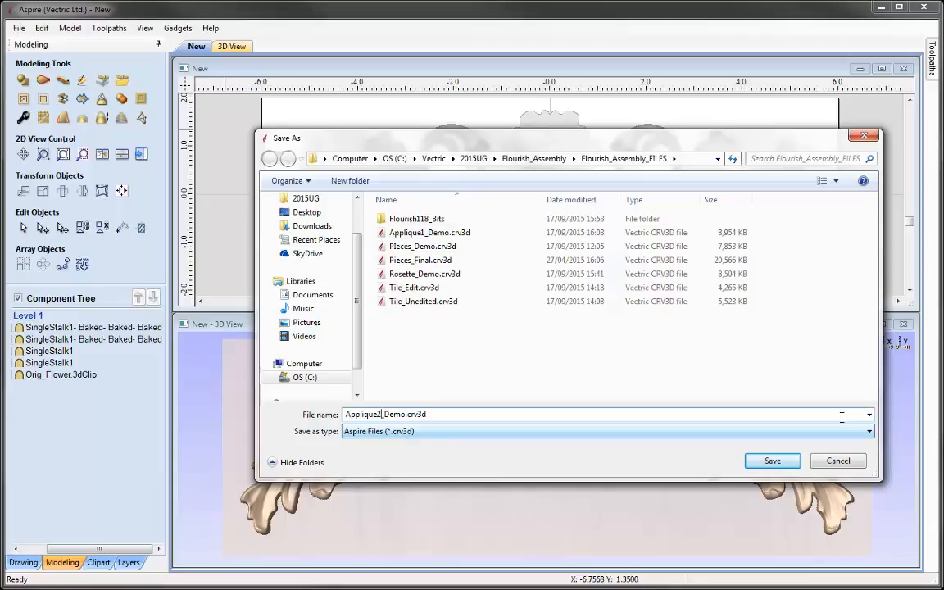
pyautogui.click(773, 462)
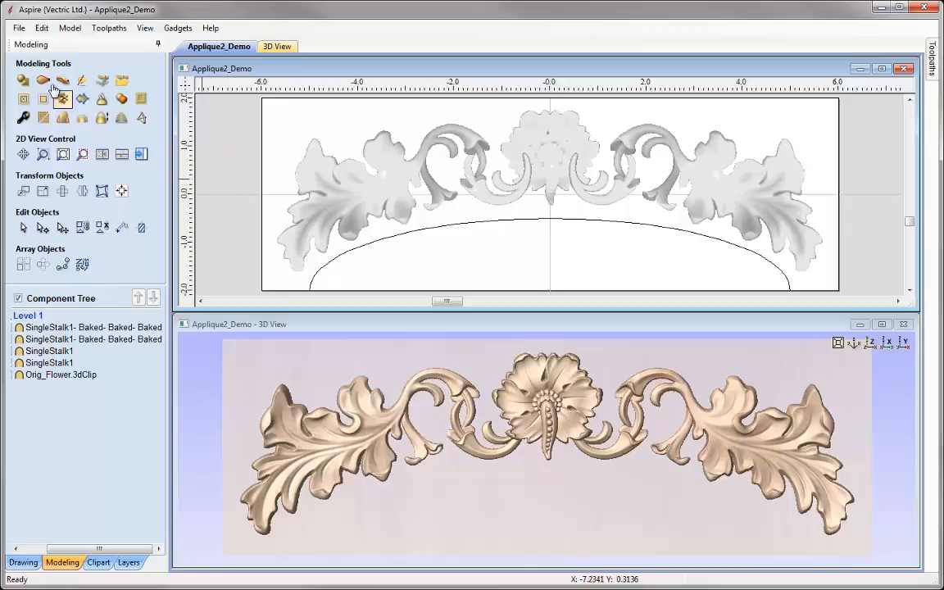
# Create a new job 12 inches wide and 12 inches high.
pyautogui.click(18, 27)
pyautogui.press('Escape')
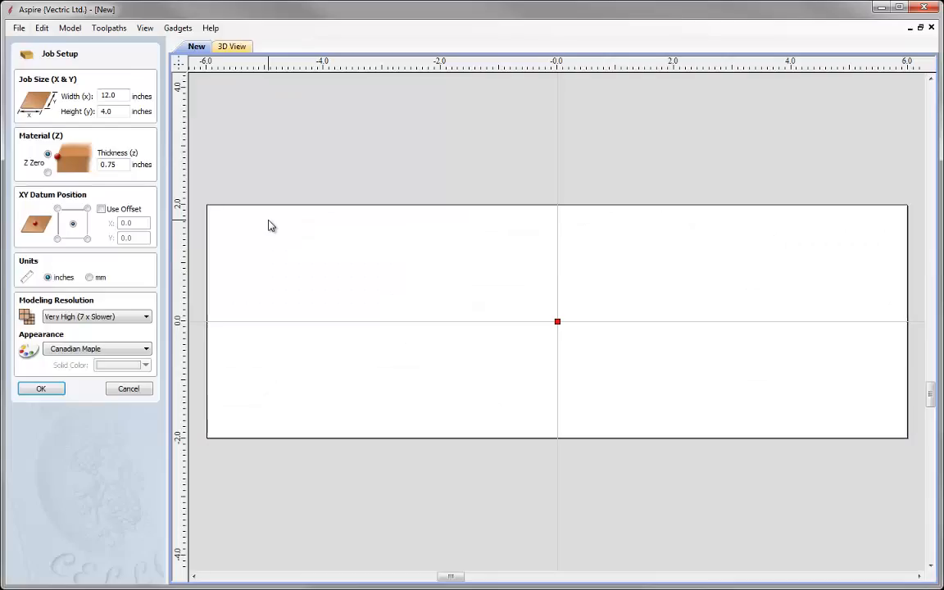
pyautogui.write('12')
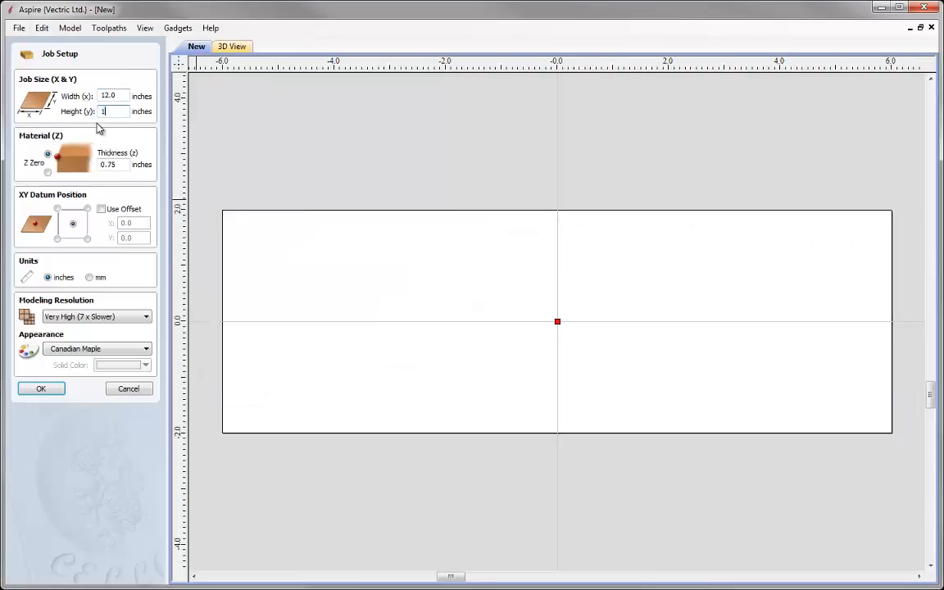
pyautogui.click(55, 393)
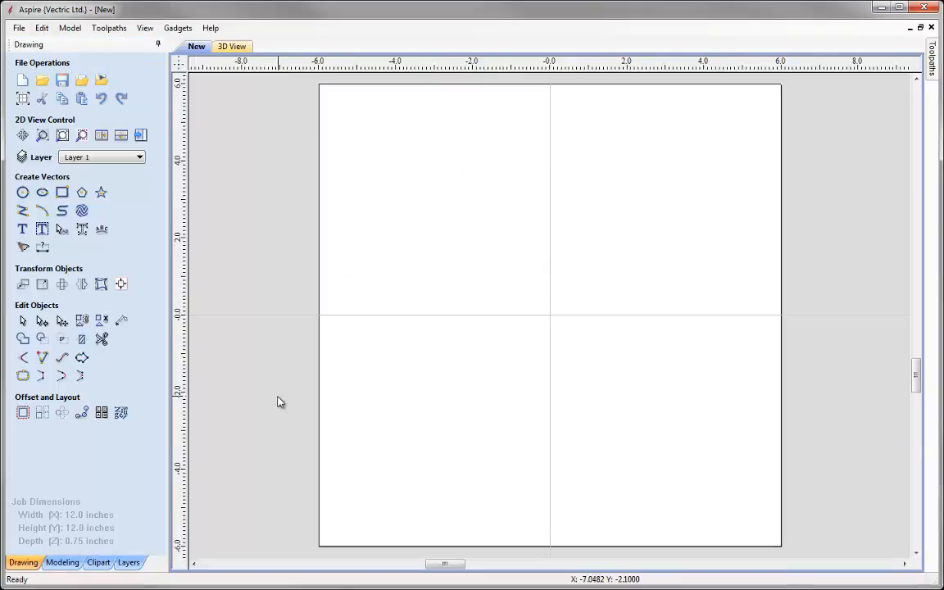
# Insert the Flower_Edit clipart from the Flourish118_Bits library at the centre of the job.
pyautogui.click(98, 562)
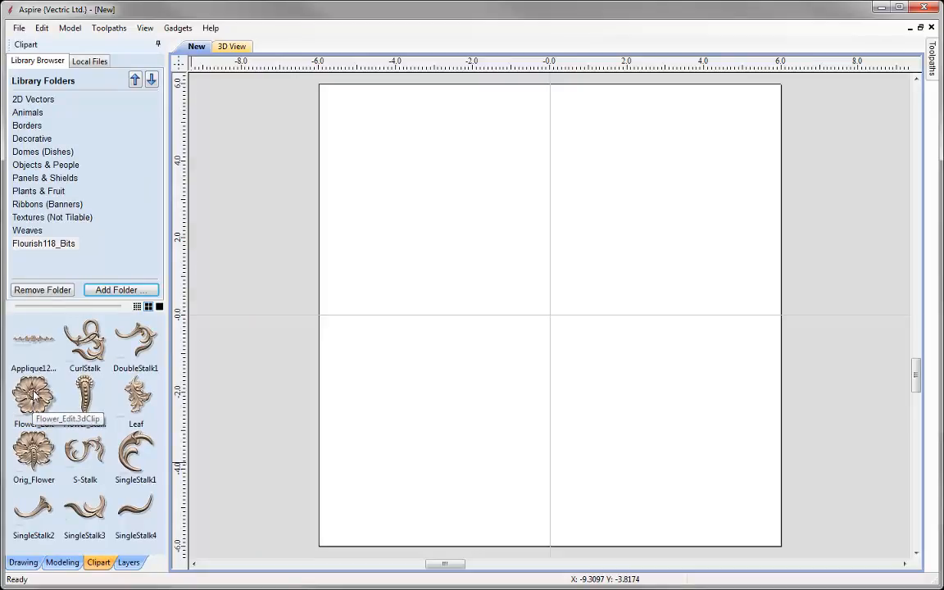
pyautogui.moveTo(34, 392); pyautogui.dragTo(550, 315)
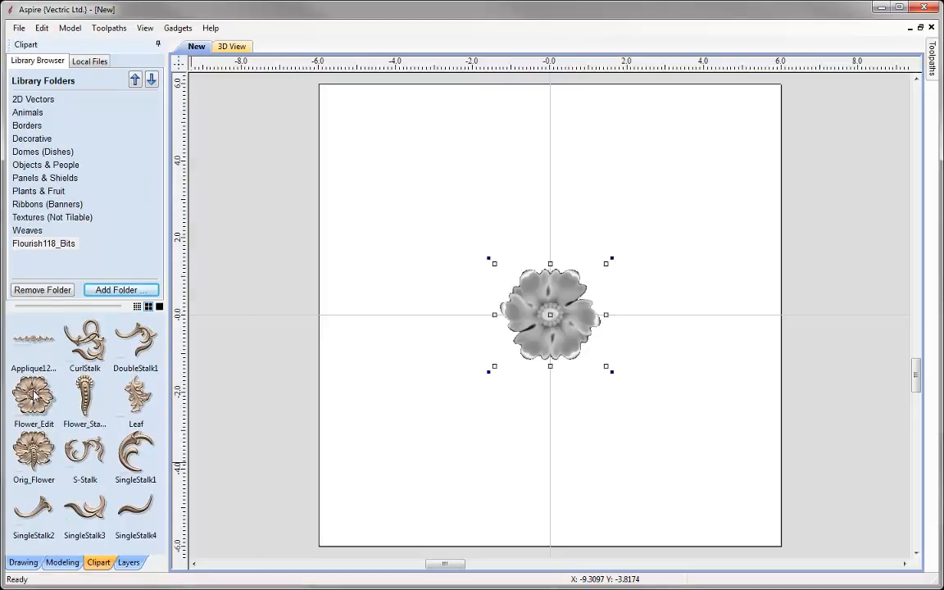
pyautogui.click(512, 400)
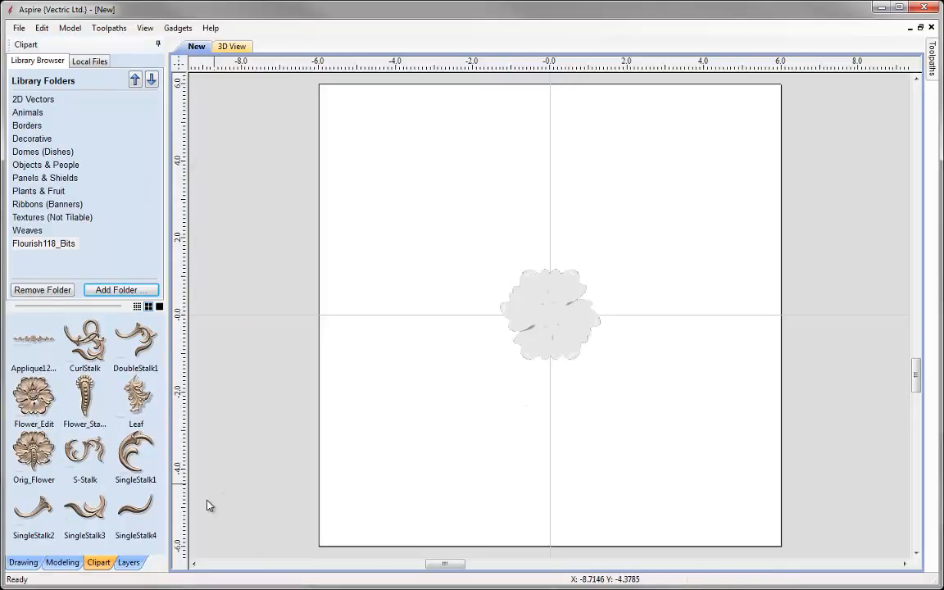
# Draw a closed triangular guide polyline from the job's origin to its upper-left corner, the upper edge's midpoint and back to the origin.
pyautogui.click(25, 562)
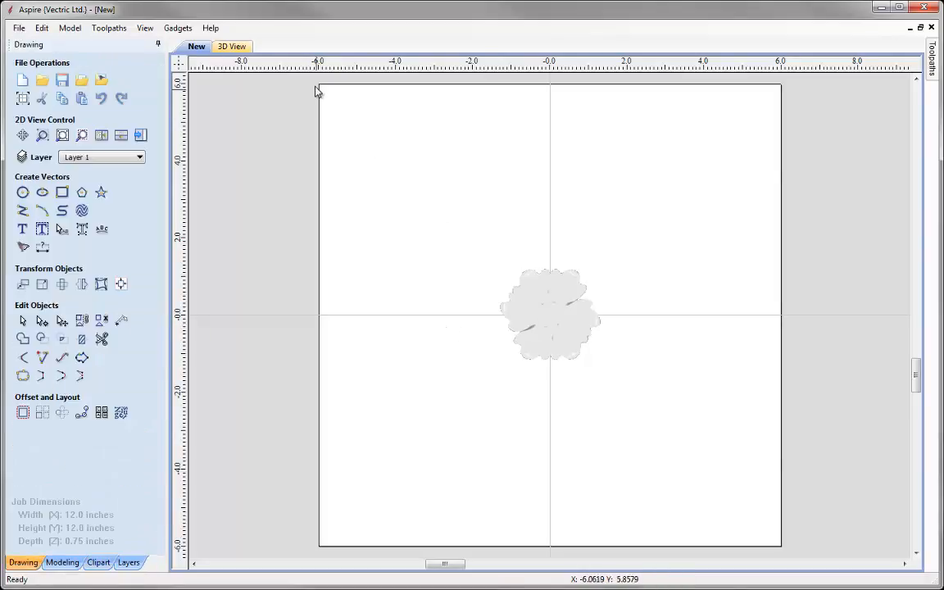
pyautogui.click(22, 213)
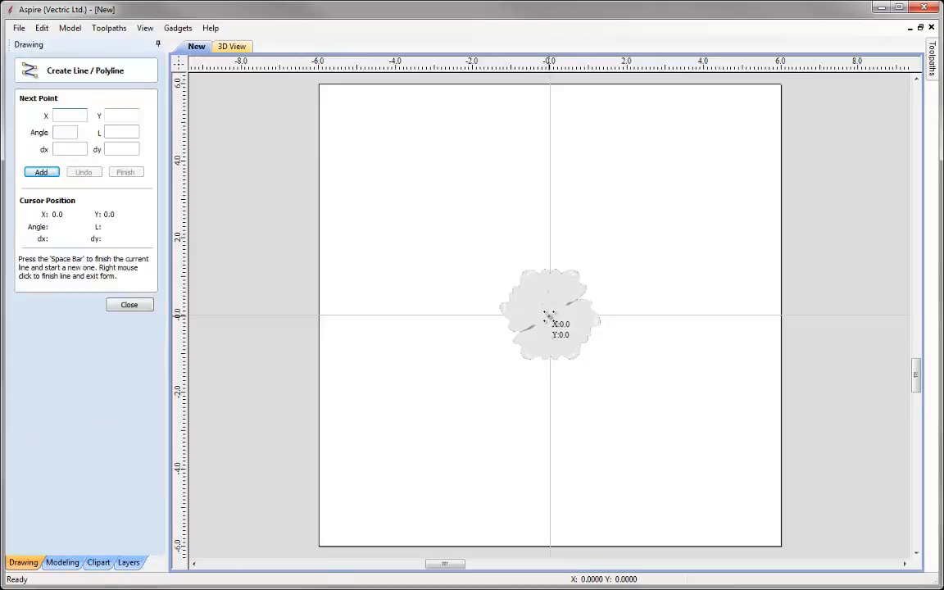
pyautogui.click(549, 315)
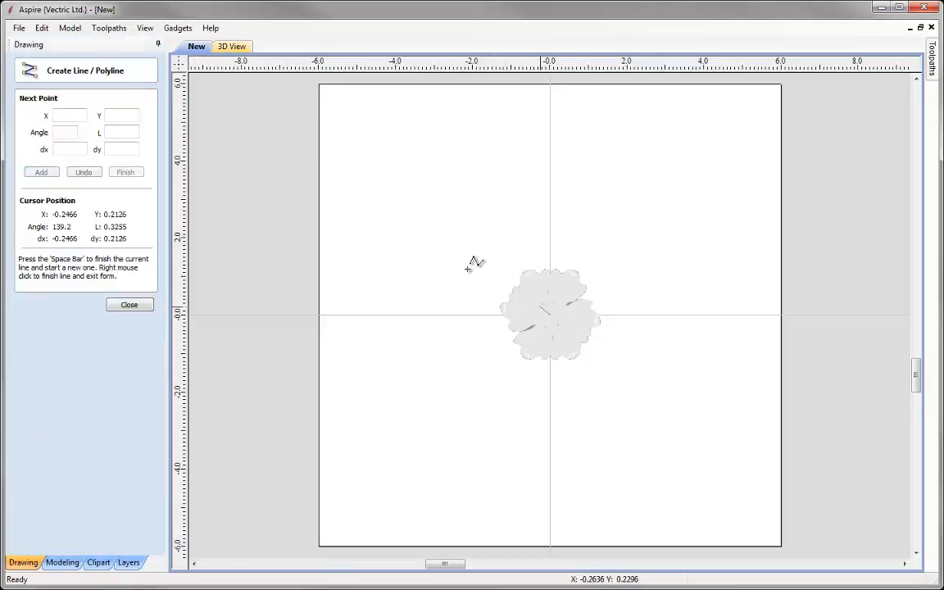
pyautogui.click(319, 84)
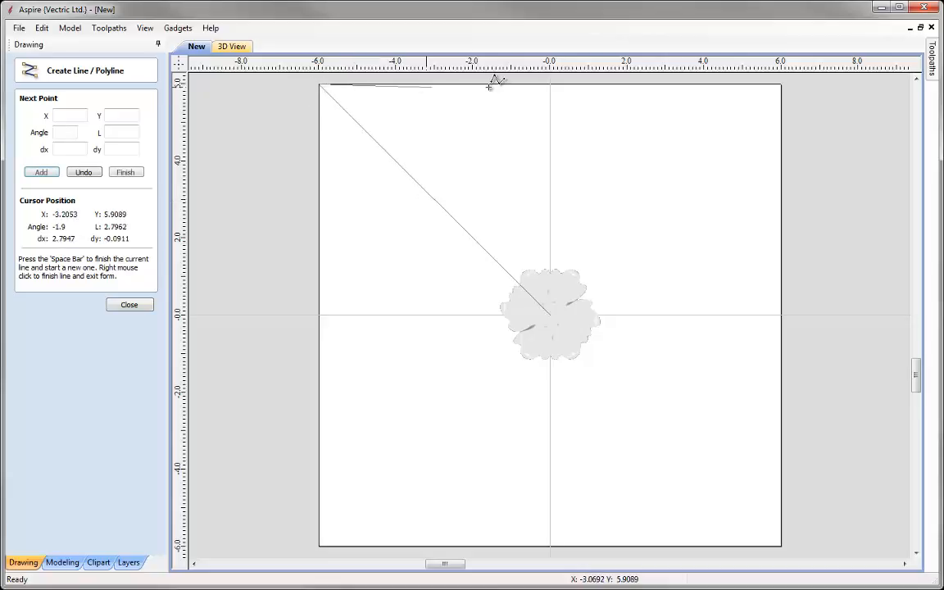
pyautogui.click(549, 83)
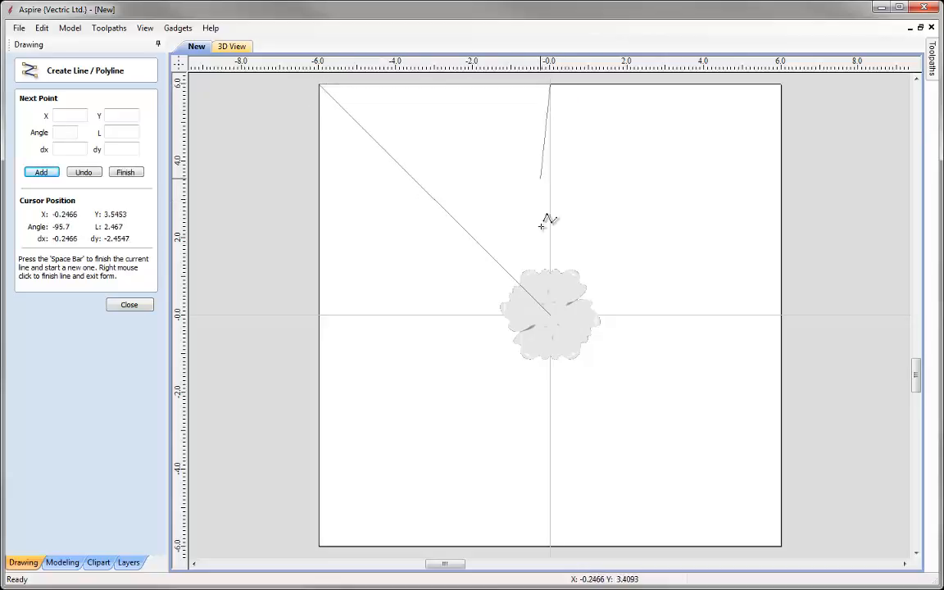
pyautogui.click(551, 314)
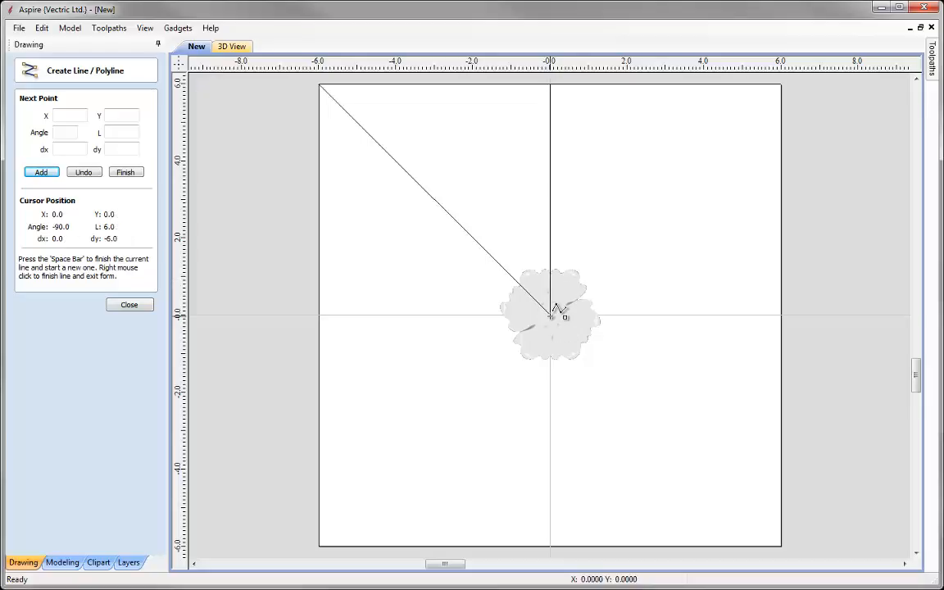
pyautogui.rightClick(601, 217)
pyautogui.click(428, 197)
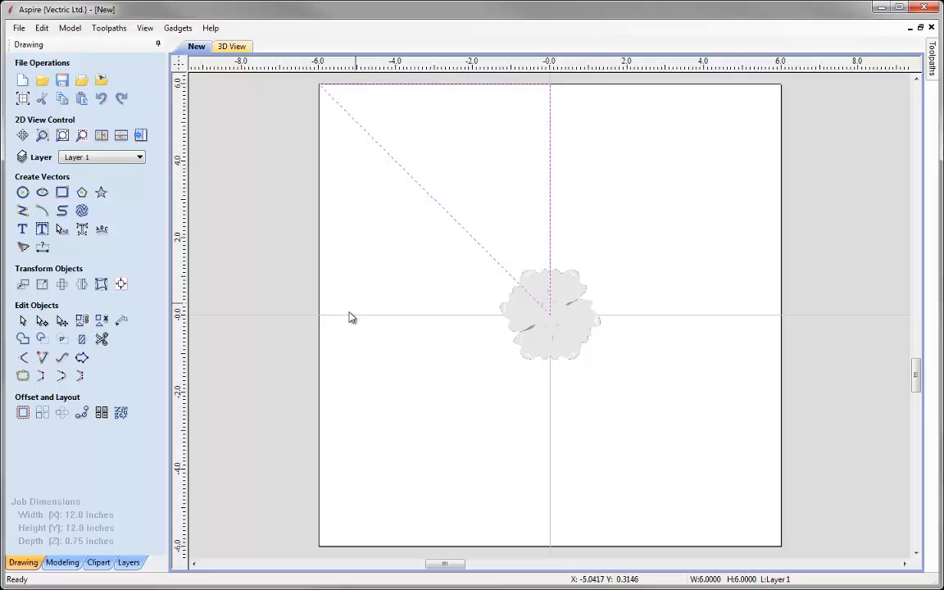
# Insert the SingleStalk2 clipart, rotate it upright and move it into the triangular guide with its base overlapping the flower.
pyautogui.click(98, 563)
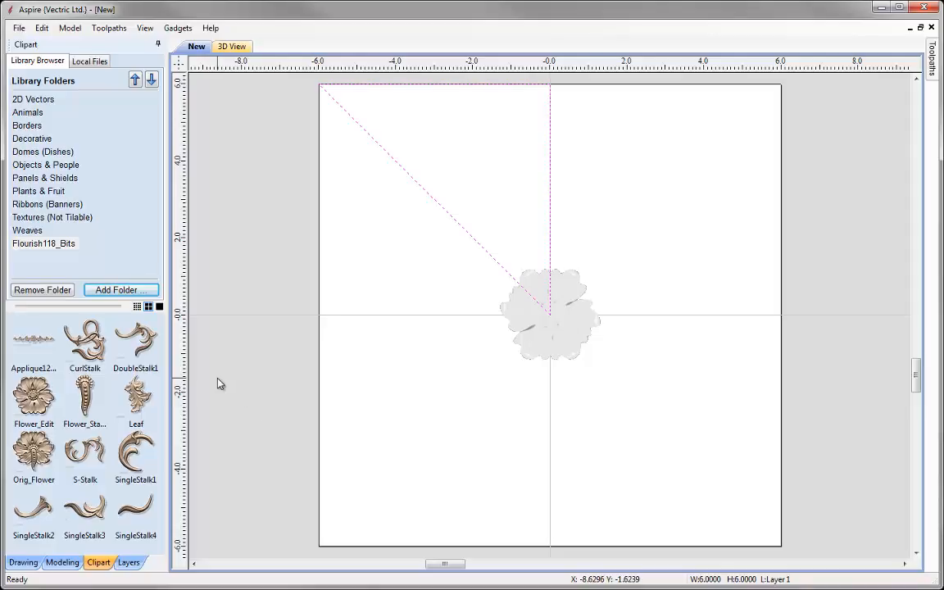
pyautogui.moveTo(31, 512); pyautogui.dragTo(446, 369)
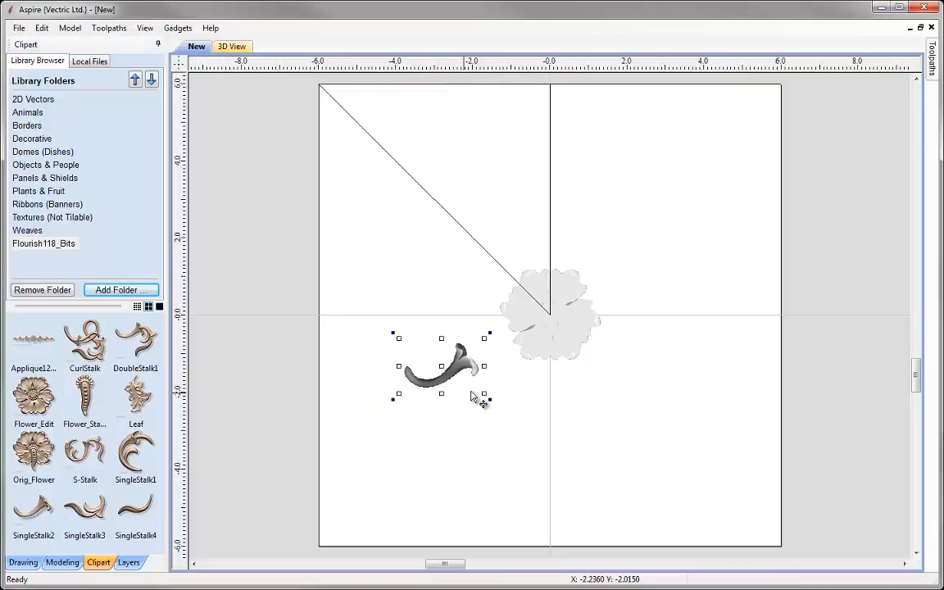
pyautogui.click(471, 312)
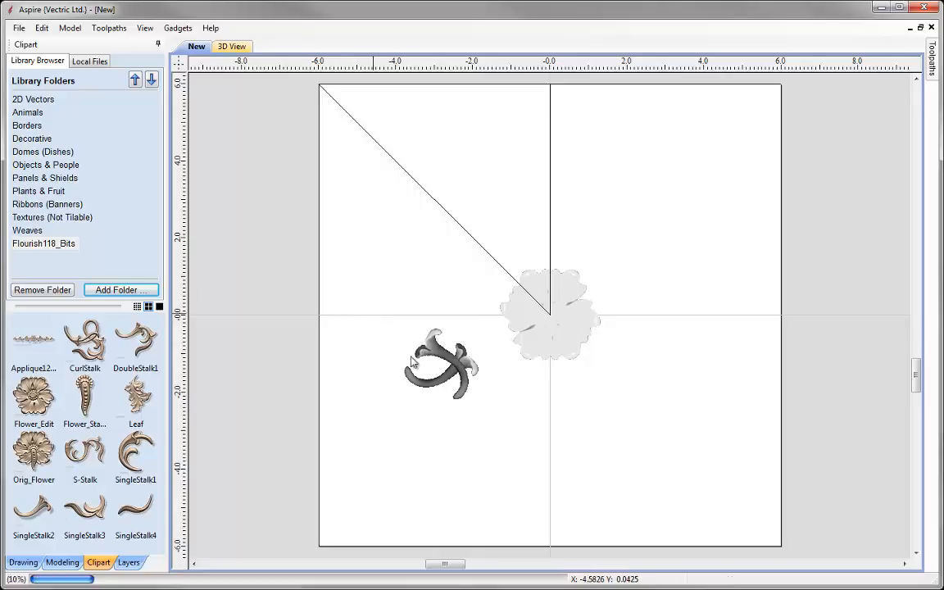
pyautogui.moveTo(423, 349); pyautogui.dragTo(503, 253)
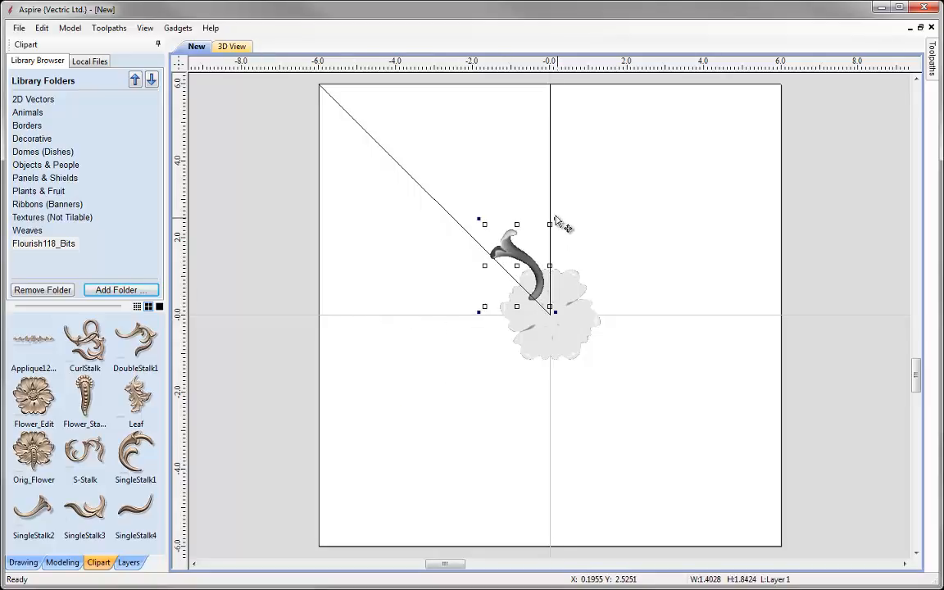
# Refine the SingleStalk2 piece's placement, then insert SingleStalk1 at its upper end and rotate it to fit inside the triangular guide.
pyautogui.moveTo(508, 248); pyautogui.dragTo(510, 249)
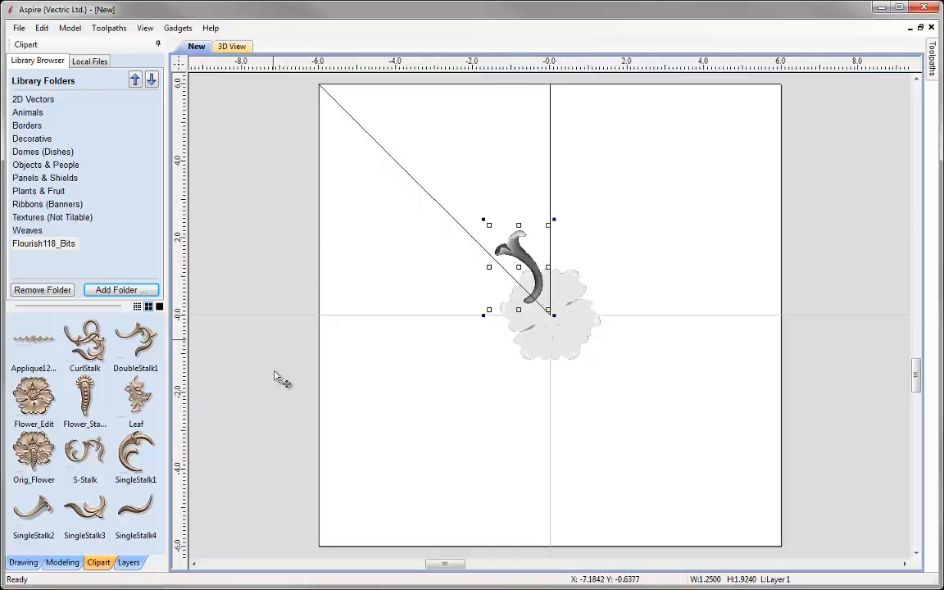
pyautogui.moveTo(135, 449); pyautogui.dragTo(494, 211)
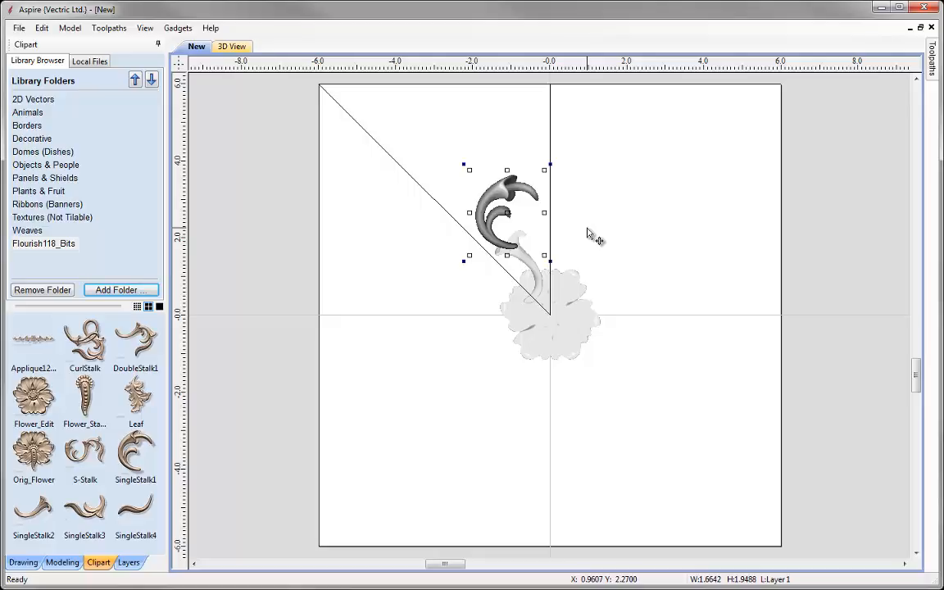
pyautogui.click(546, 158)
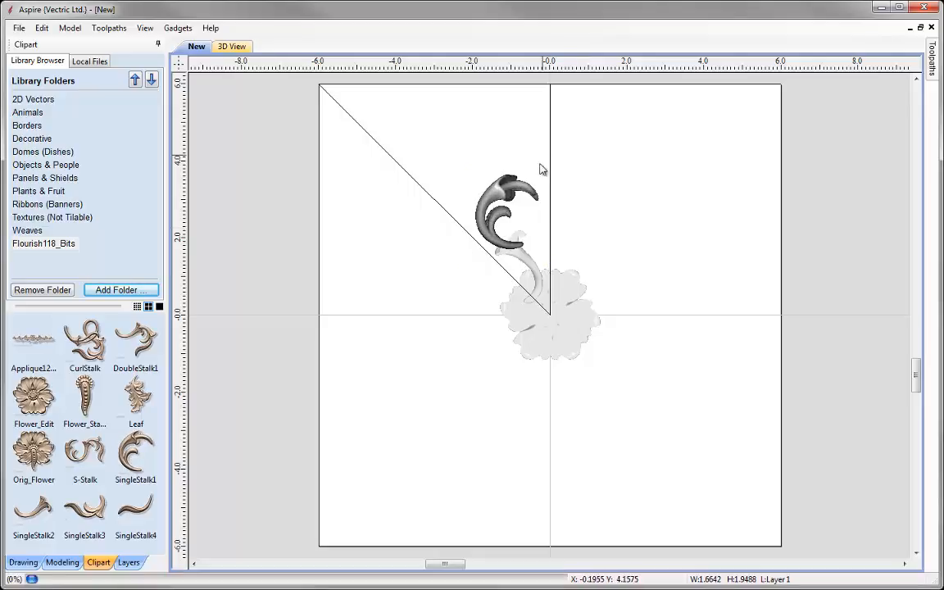
pyautogui.click(506, 222)
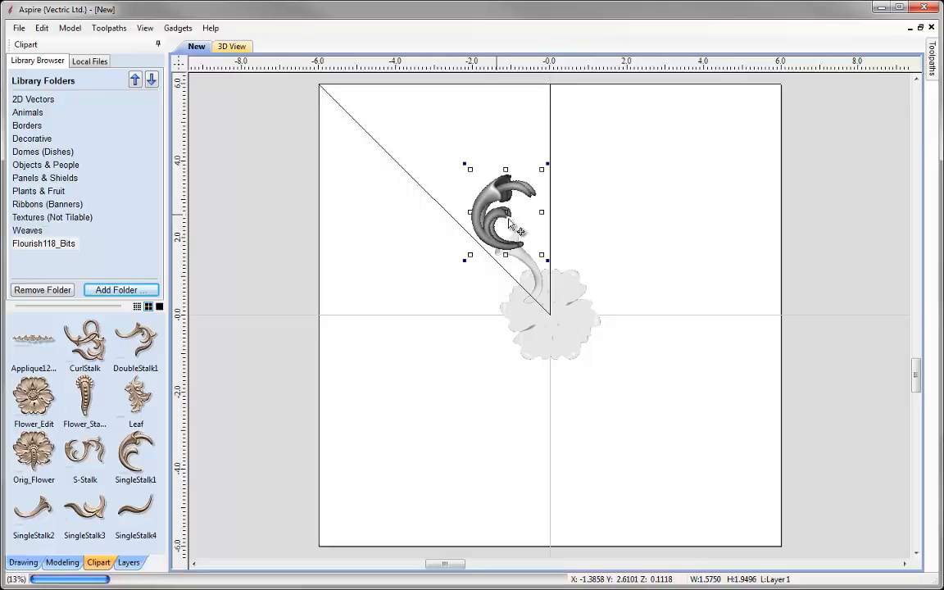
pyautogui.moveTo(543, 164); pyautogui.dragTo(537, 162)
pyautogui.moveTo(492, 216); pyautogui.dragTo(491, 217)
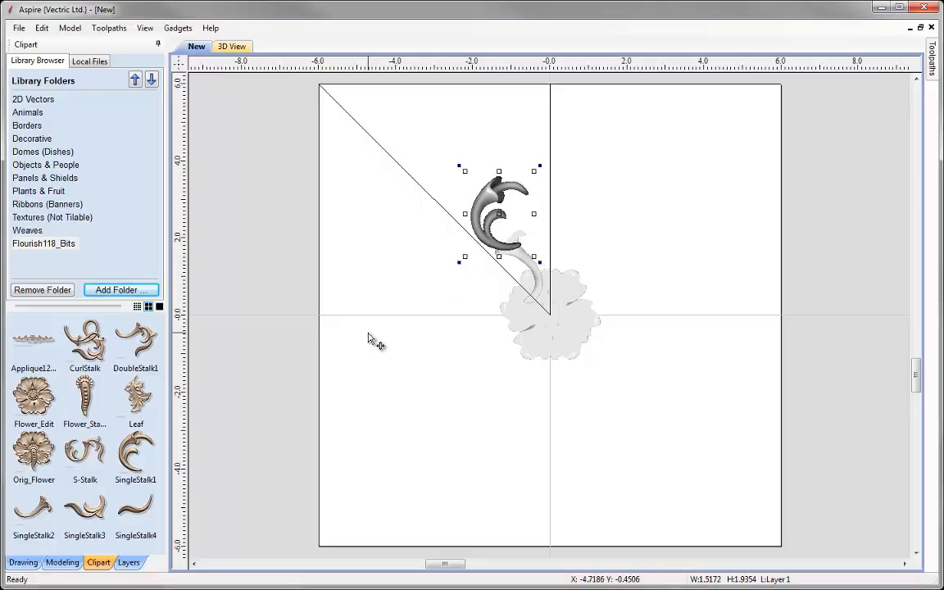
# Insert the DoubleStalk1 clipart, rotate it and place its base on the SingleStalk1's upper end, keeping it within the vertical guide line.
pyautogui.moveTo(129, 344); pyautogui.dragTo(588, 166)
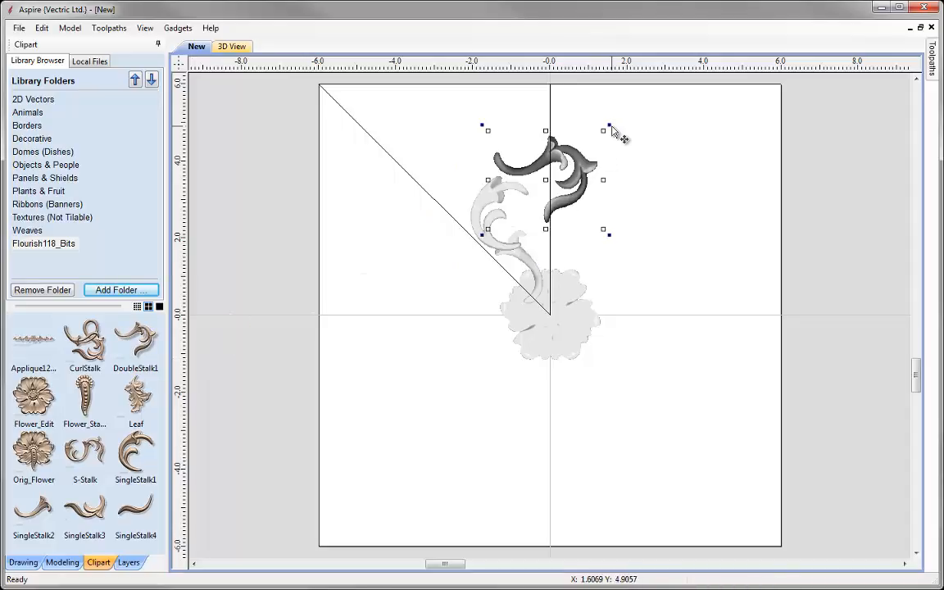
pyautogui.moveTo(592, 107); pyautogui.dragTo(478, 102)
pyautogui.moveTo(512, 172); pyautogui.dragTo(490, 145)
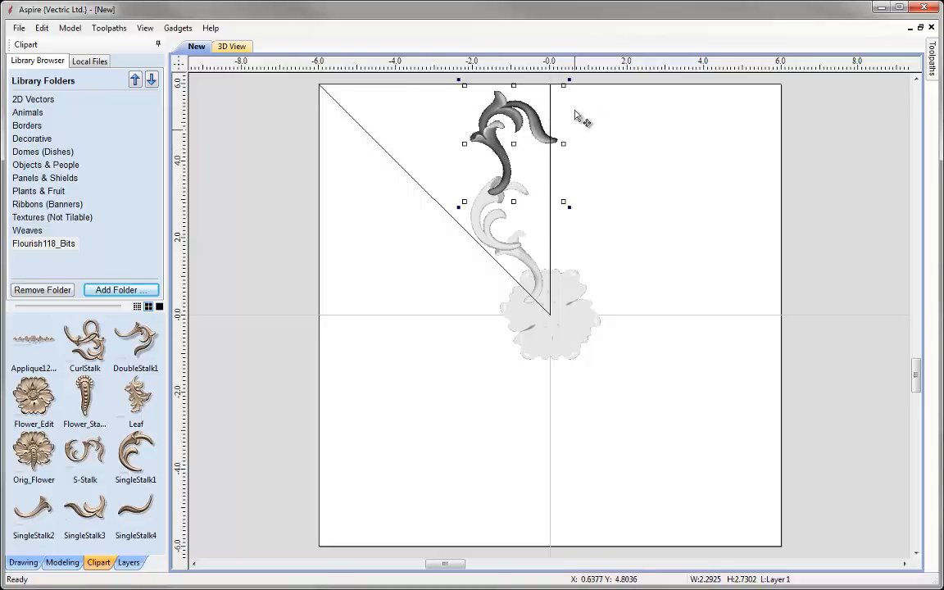
pyautogui.moveTo(569, 79); pyautogui.dragTo(552, 76)
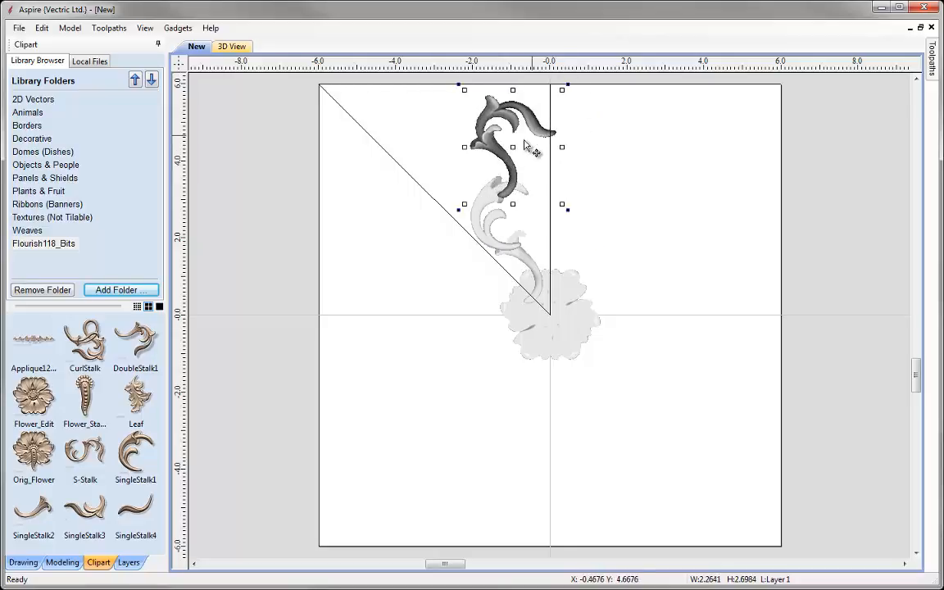
pyautogui.moveTo(498, 144); pyautogui.dragTo(491, 145)
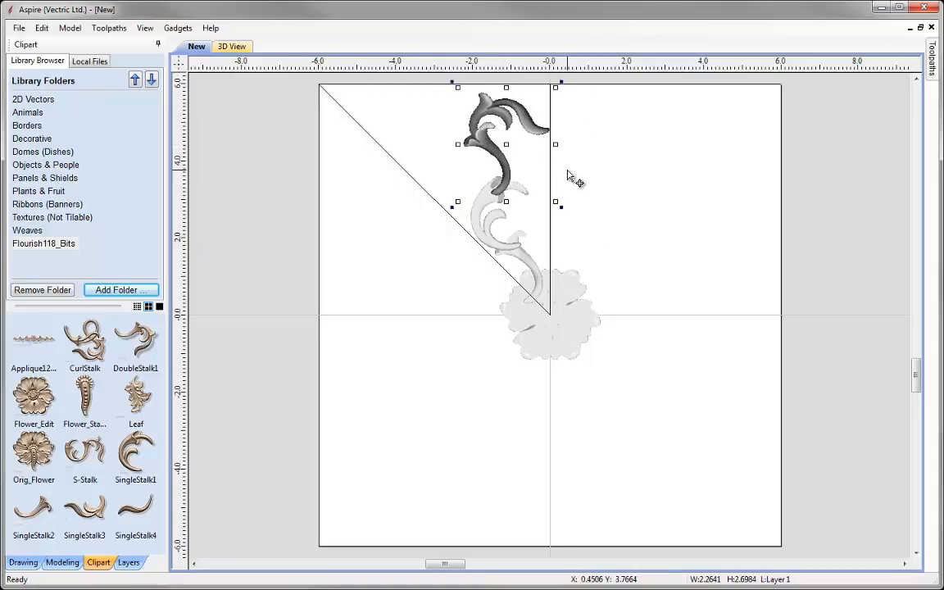
pyautogui.moveTo(559, 80); pyautogui.dragTo(557, 82)
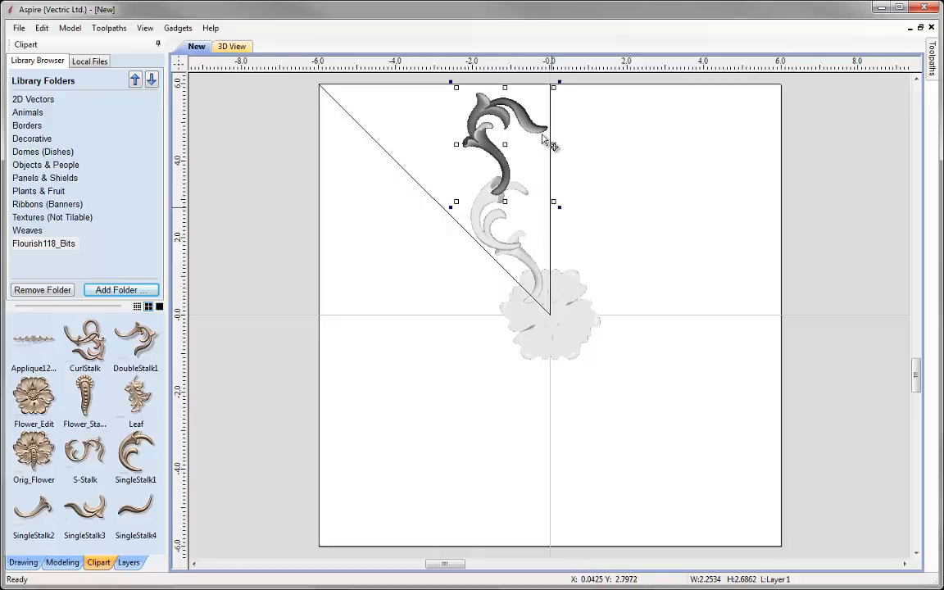
# Duplicate the SingleStalk2 beside the flower, stretch and rotate the copy upright, and fit it between the original stalk and the vertical guide.
pyautogui.click(522, 259)
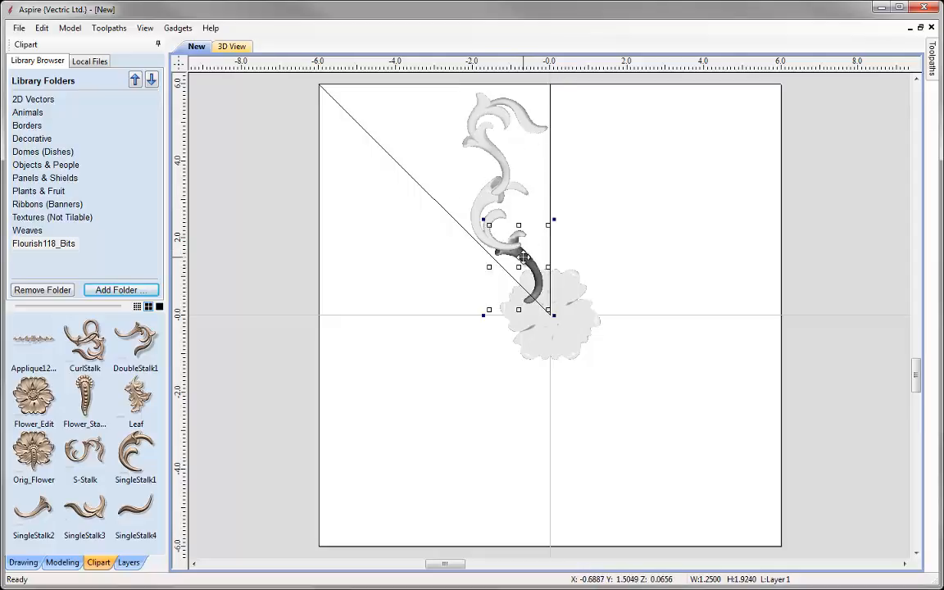
pyautogui.moveTo(522, 259); pyautogui.dragTo(538, 259)
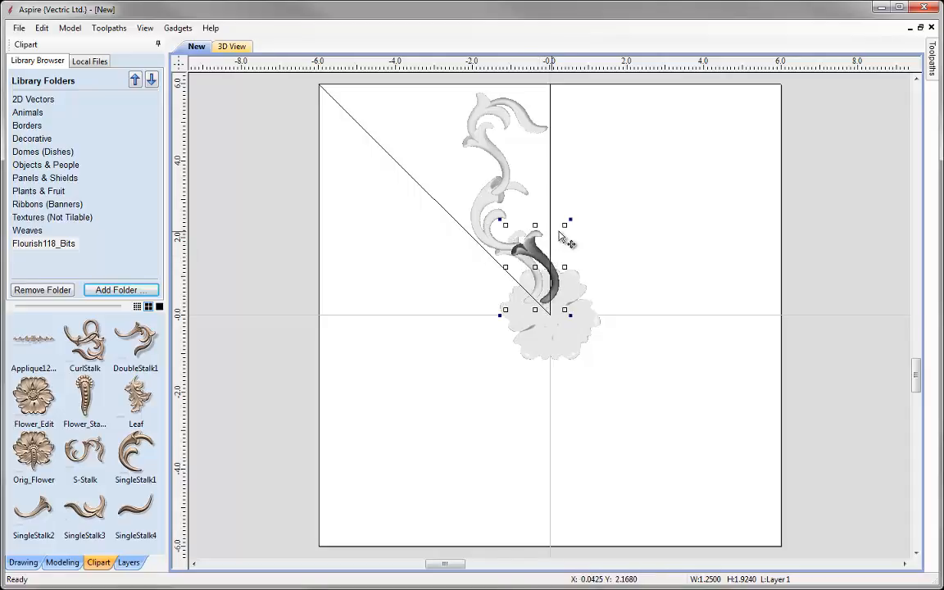
pyautogui.moveTo(569, 219); pyautogui.dragTo(537, 190)
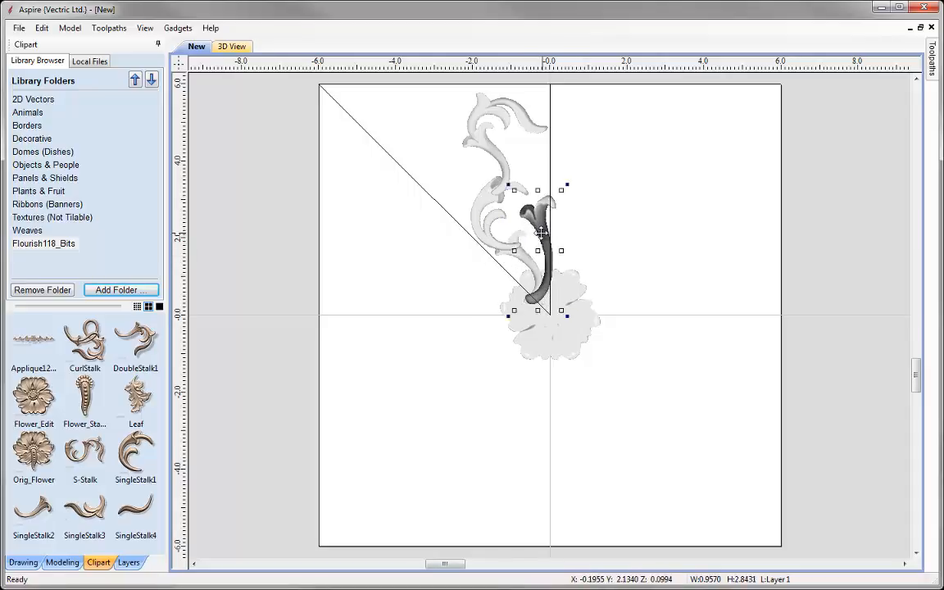
pyautogui.moveTo(537, 238); pyautogui.dragTo(530, 237)
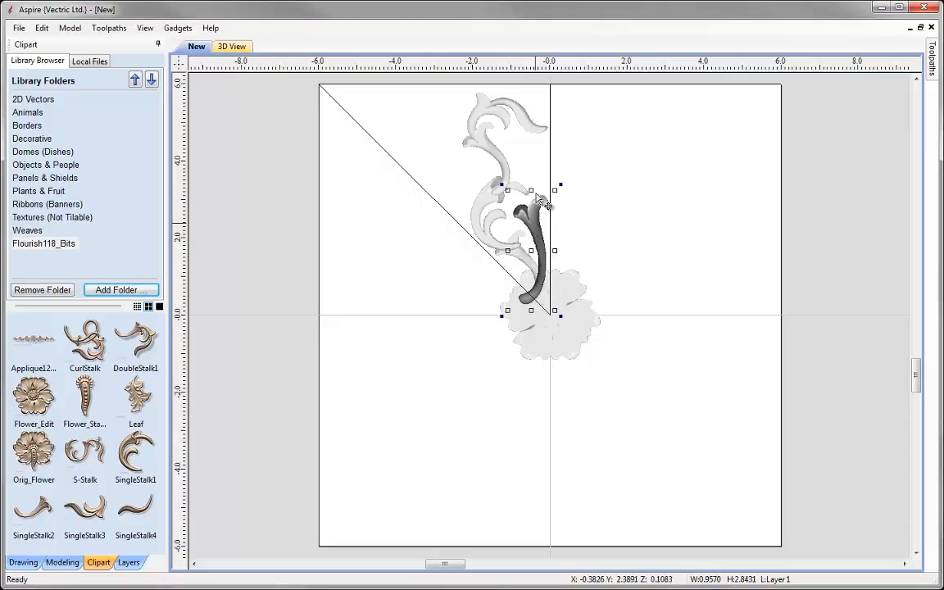
pyautogui.moveTo(531, 192); pyautogui.dragTo(534, 201)
pyautogui.click(594, 223)
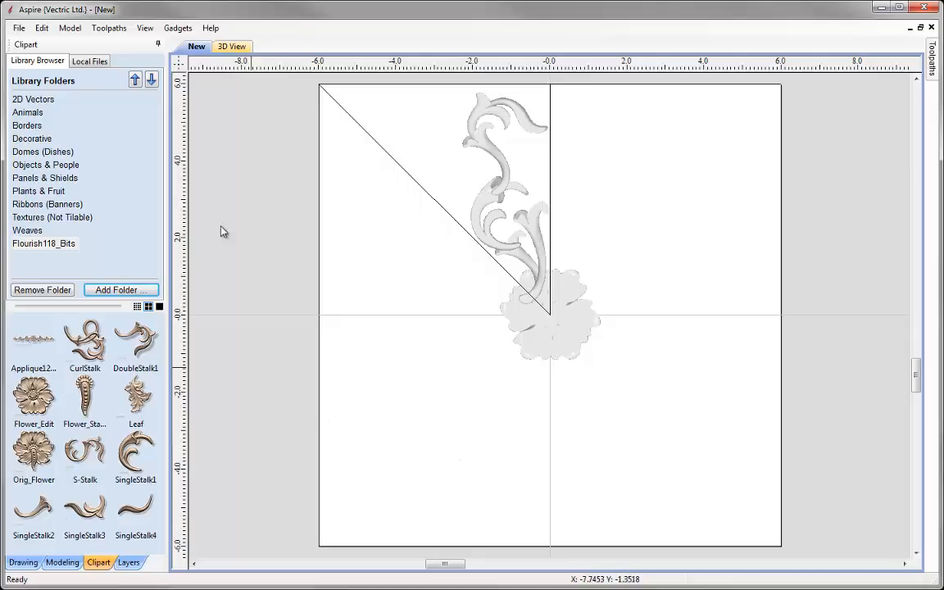
# Open the Tile_Unedited.crv3d file from the Flourish_Assembly_FILES folder.
pyautogui.click(19, 27)
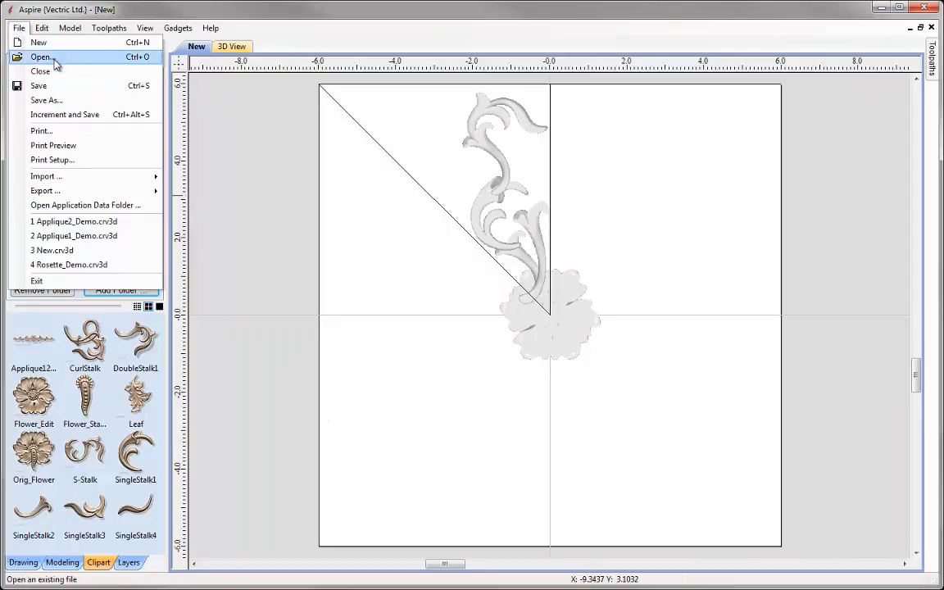
pyautogui.click(54, 58)
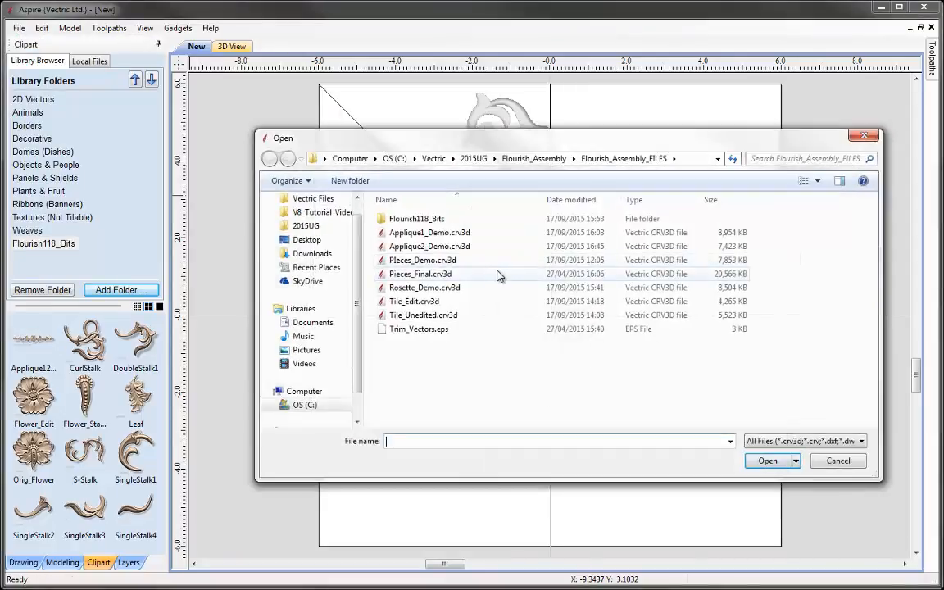
pyautogui.click(432, 301)
pyautogui.click(440, 316)
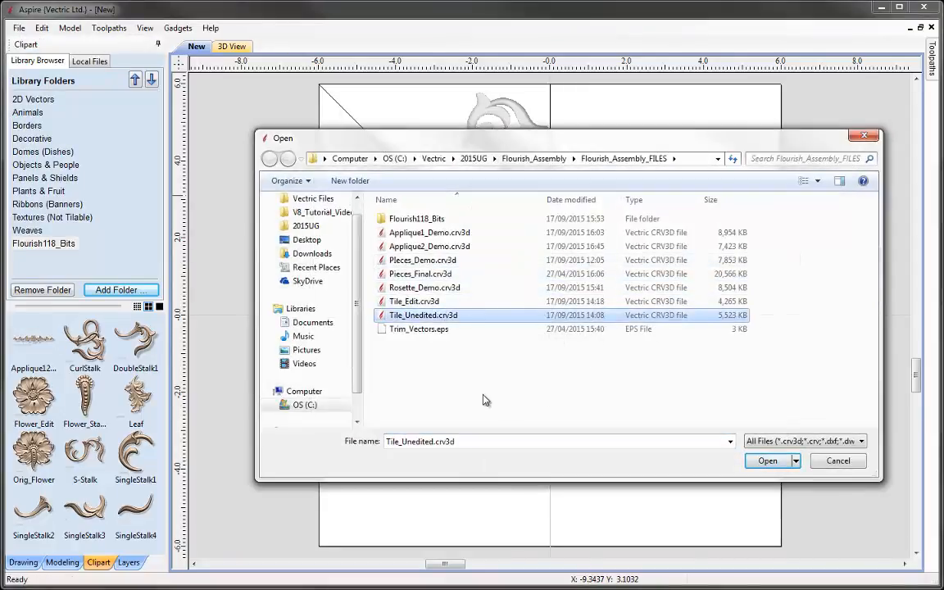
pyautogui.click(762, 461)
pyautogui.click(464, 339)
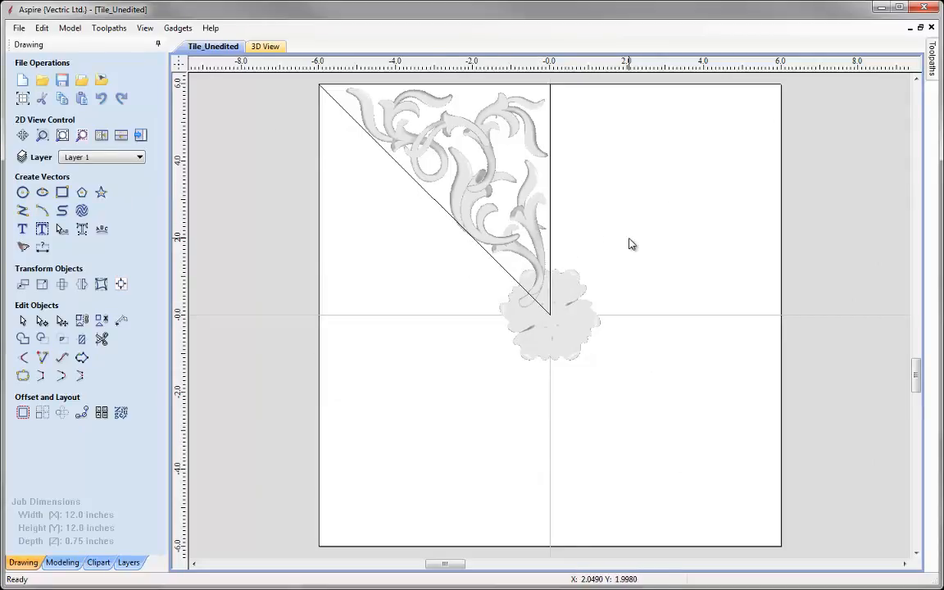
# Show the 2D and 3D views side by side and examine the flourish assembly in both.
pyautogui.click(120, 136)
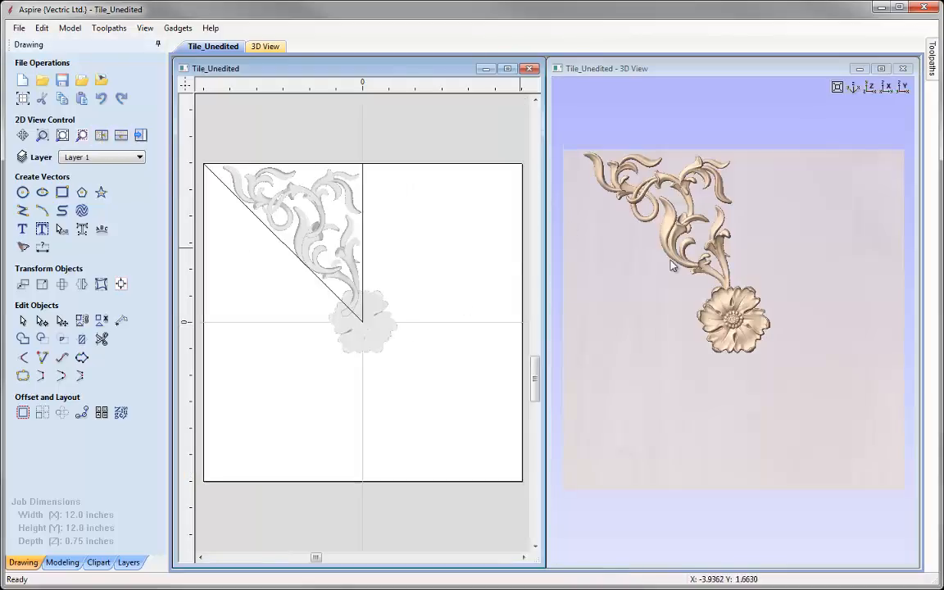
pyautogui.scroll(5, 695, 198)
pyautogui.moveTo(875, 446); pyautogui.dragTo(910, 369, button='middle')
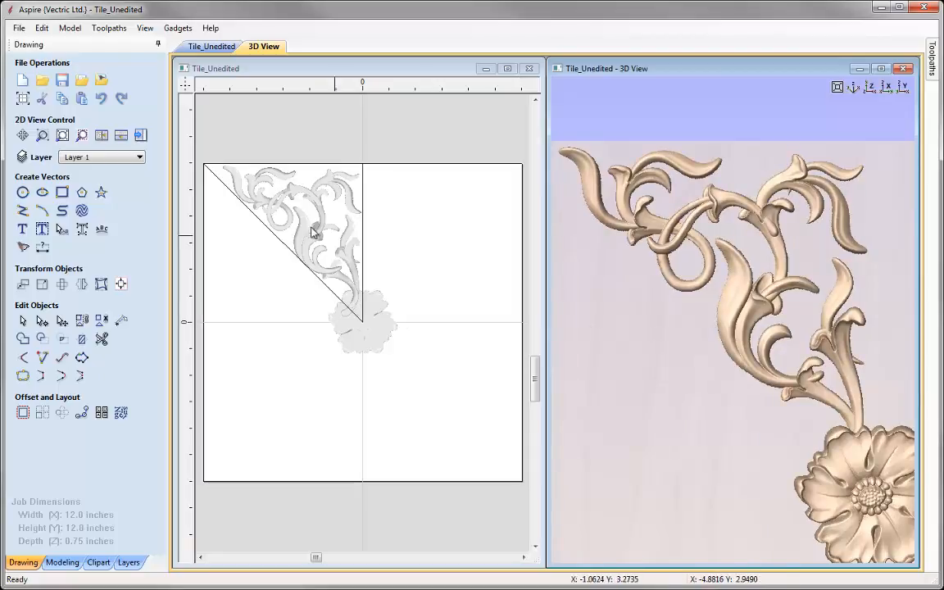
pyautogui.click(388, 221)
pyautogui.scroll(3, 336, 210)
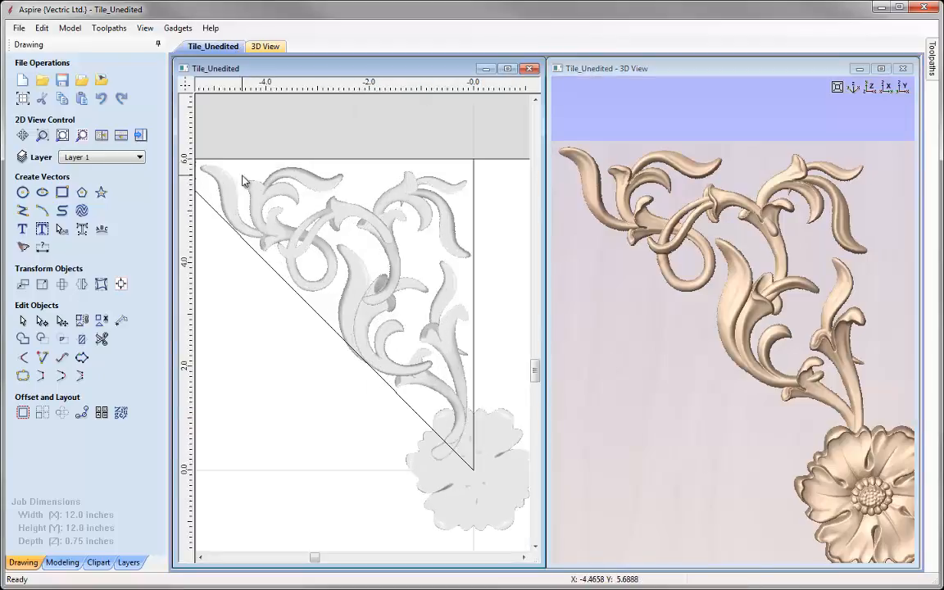
pyautogui.scroll(-1, 239, 180)
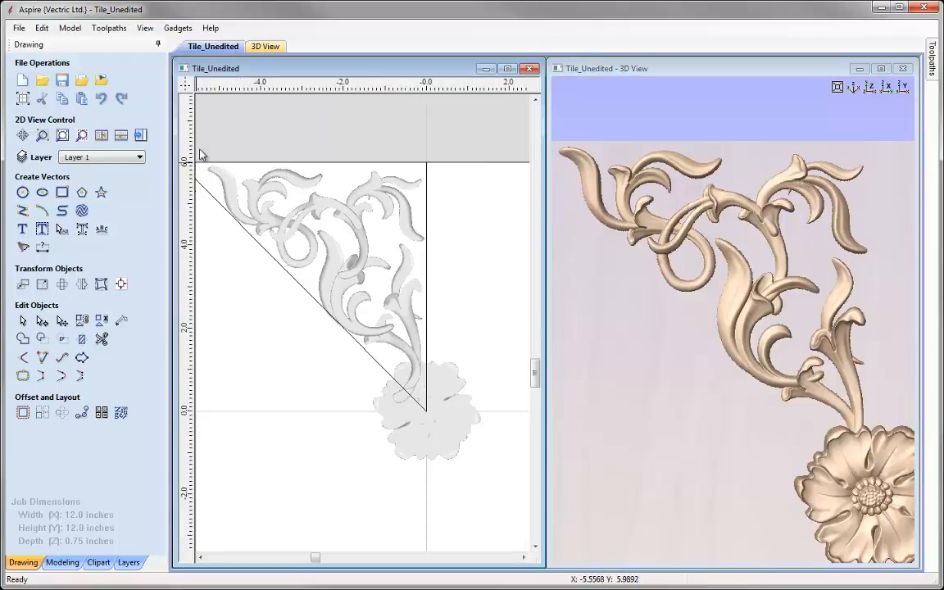
# Select all the flourish pieces except the flower, rotate them slightly together and nudge them up to the job's upper edge.
pyautogui.click(400, 380)
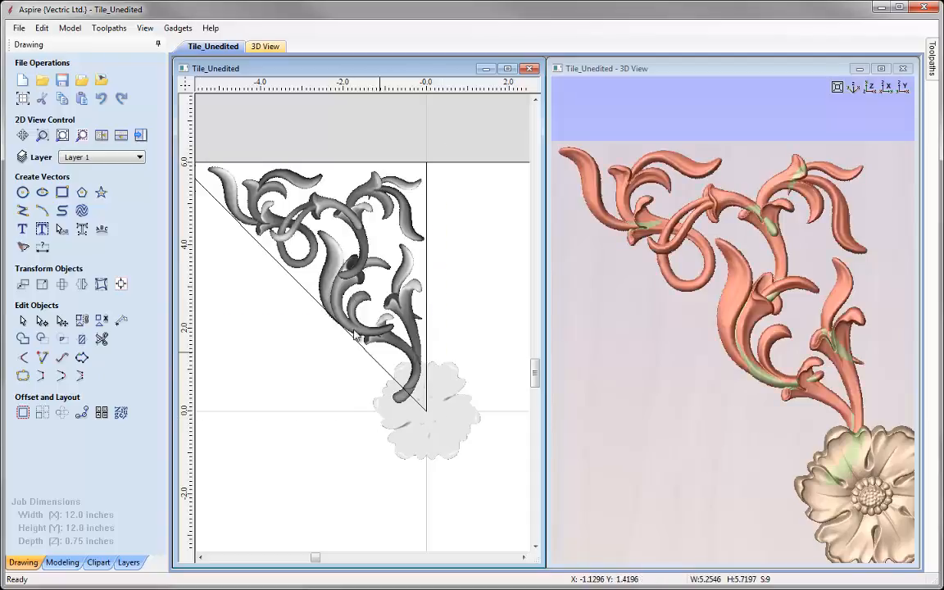
pyautogui.click(311, 251)
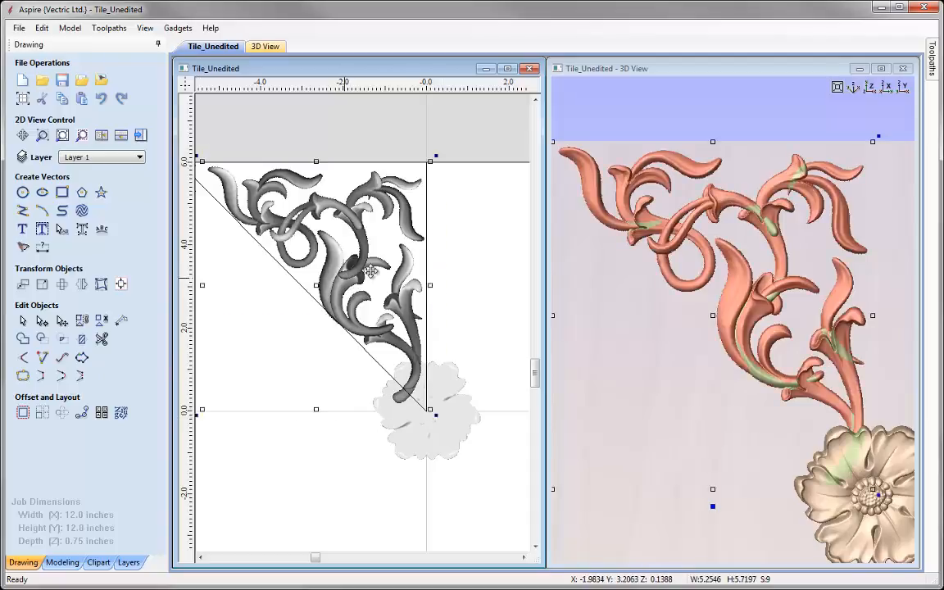
pyautogui.scroll(1, 414, 189)
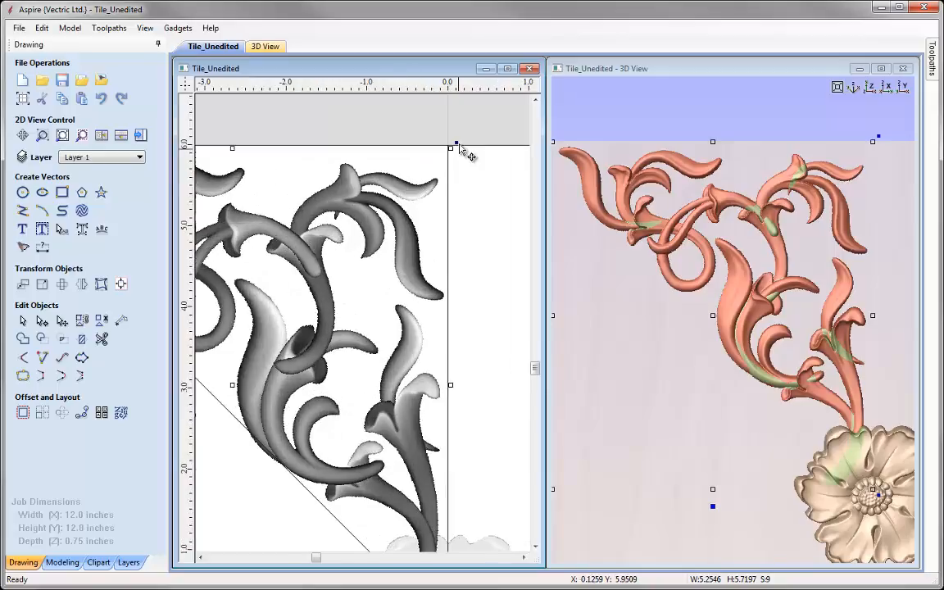
pyautogui.moveTo(458, 142); pyautogui.dragTo(458, 145)
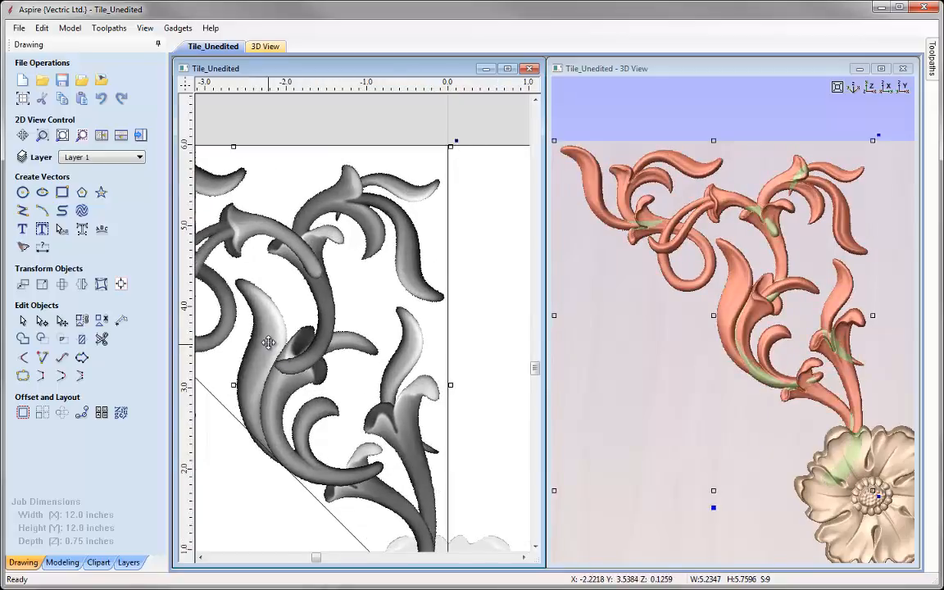
pyautogui.press('Up')
pyautogui.press('Up')
pyautogui.press('Up')
pyautogui.press('Up')
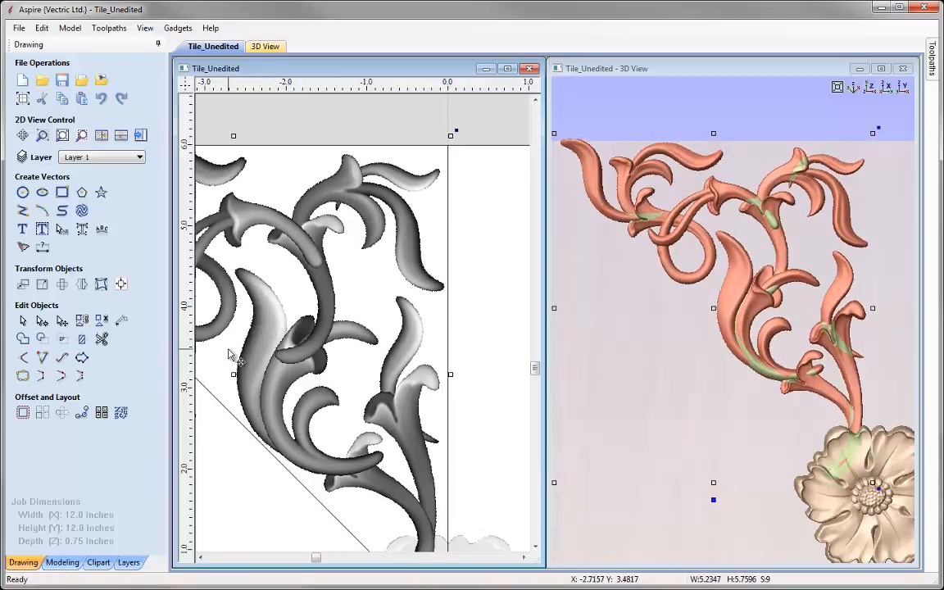
# Shorten the outermost corner leaf to sit below the job's upper edge and widen it toward the diagonal guide, to about 1.93 x 1.36 inches.
pyautogui.scroll(-2, 234, 354)
pyautogui.scroll(2, 217, 156)
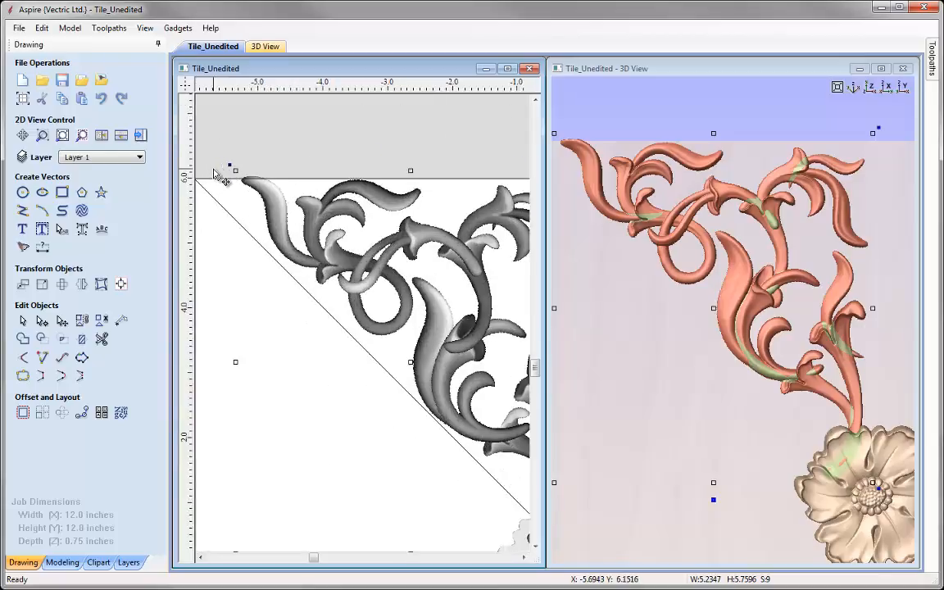
pyautogui.scroll(1, 220, 177)
pyautogui.click(303, 238)
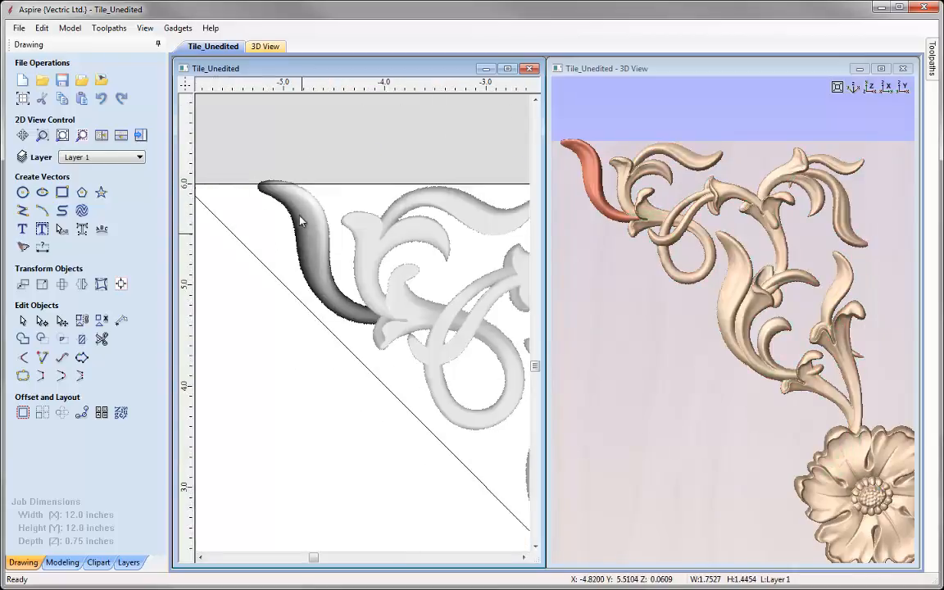
pyautogui.click(302, 234)
pyautogui.moveTo(346, 175)
pyautogui.mouseDown()
pyautogui.moveTo(351, 196)
pyautogui.moveTo(348, 188)
pyautogui.mouseUp()
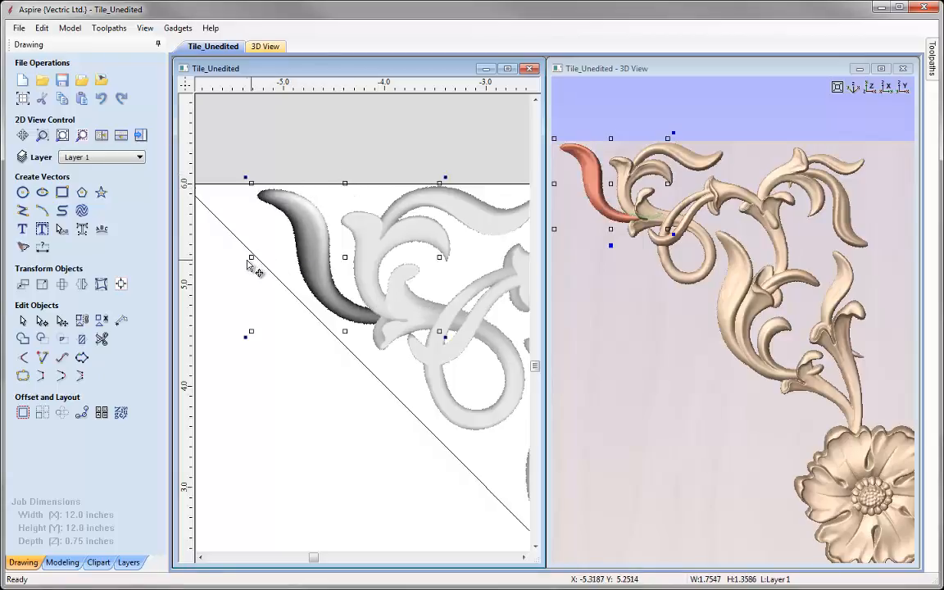
pyautogui.moveTo(250, 257); pyautogui.dragTo(235, 257)
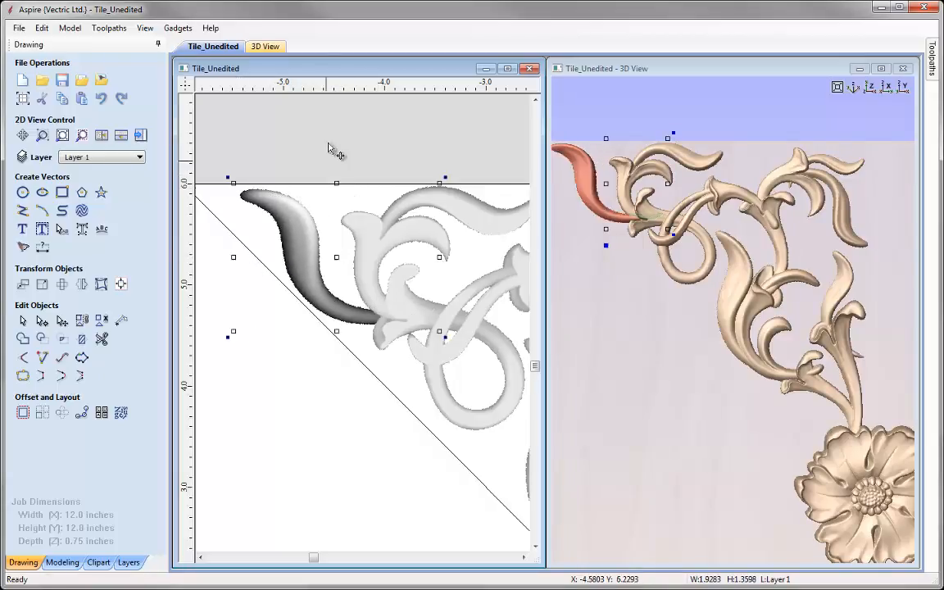
pyautogui.click(330, 139)
# Examine the adjusted flourish pieces and their overlaps up close in the maximized 3D view.
pyautogui.press('f')
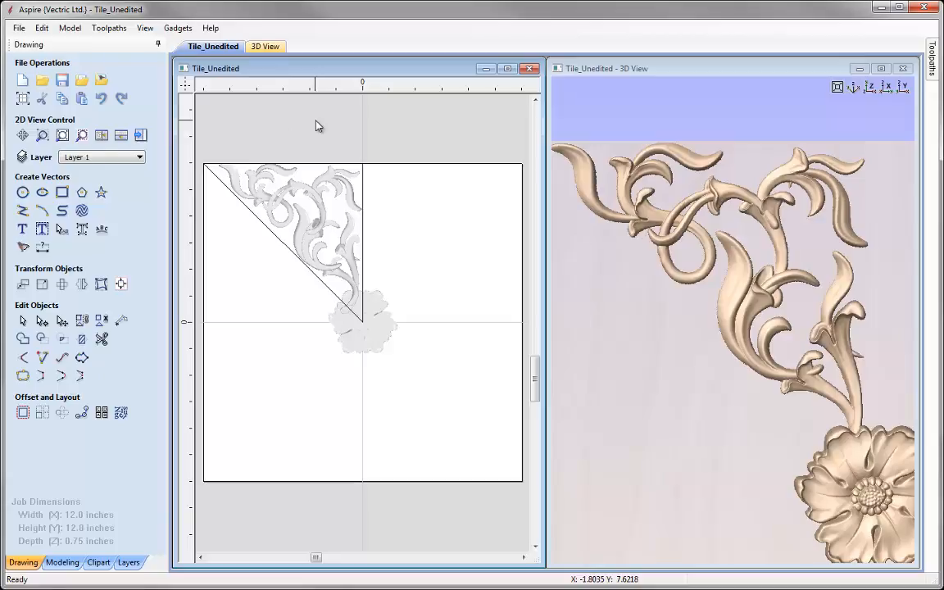
pyautogui.click(885, 70)
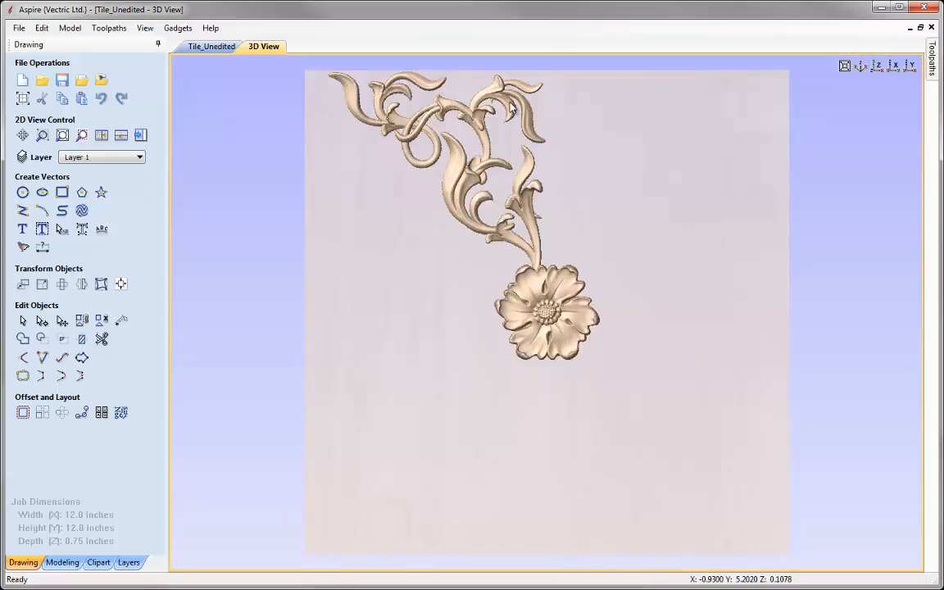
pyautogui.scroll(5, 511, 107)
pyautogui.moveTo(587, 202); pyautogui.dragTo(605, 185, button='middle')
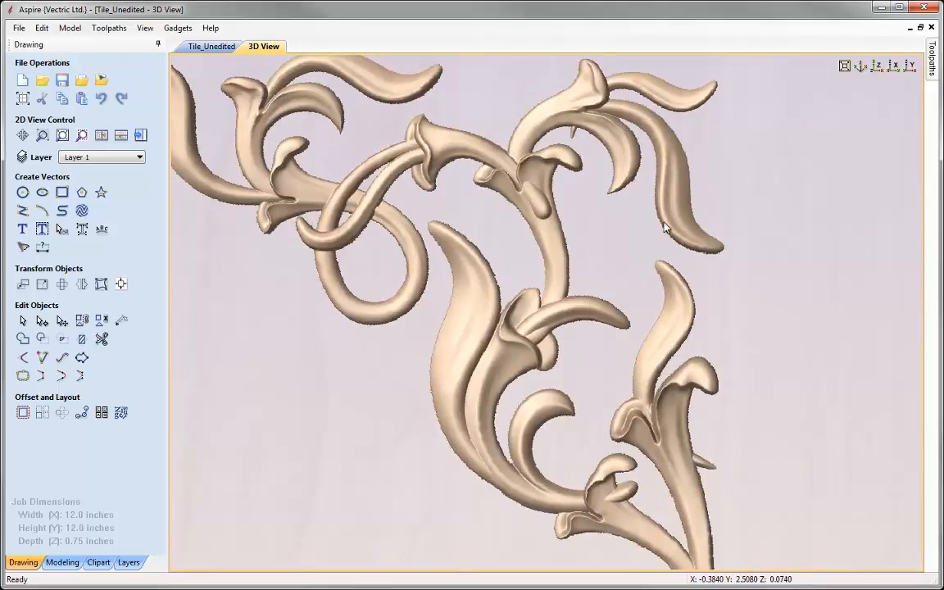
# Sculpt the small uppermost leaf and erase its stem tip poking out beneath the double stalk with the Undo Brush.
pyautogui.doubleClick(637, 85)
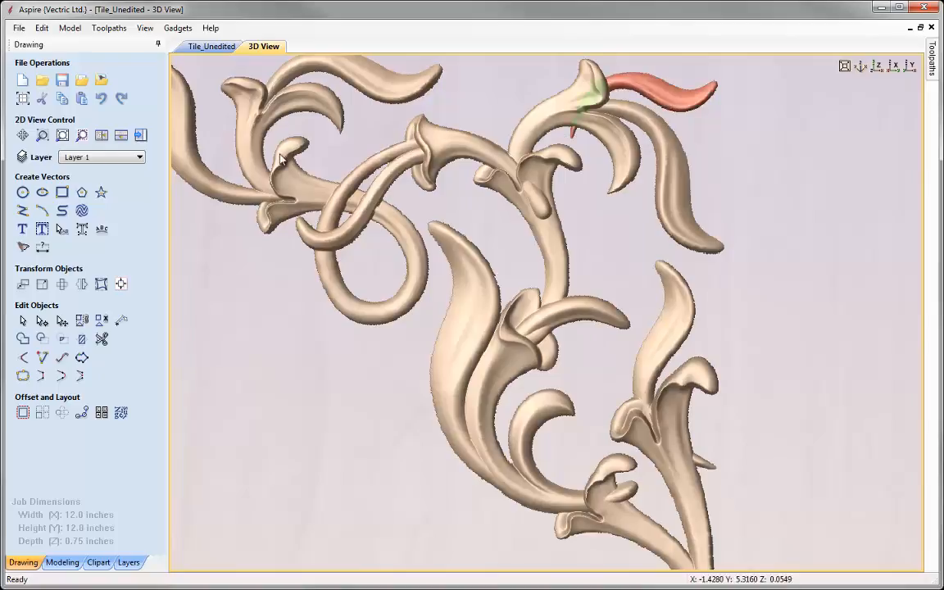
pyautogui.click(62, 562)
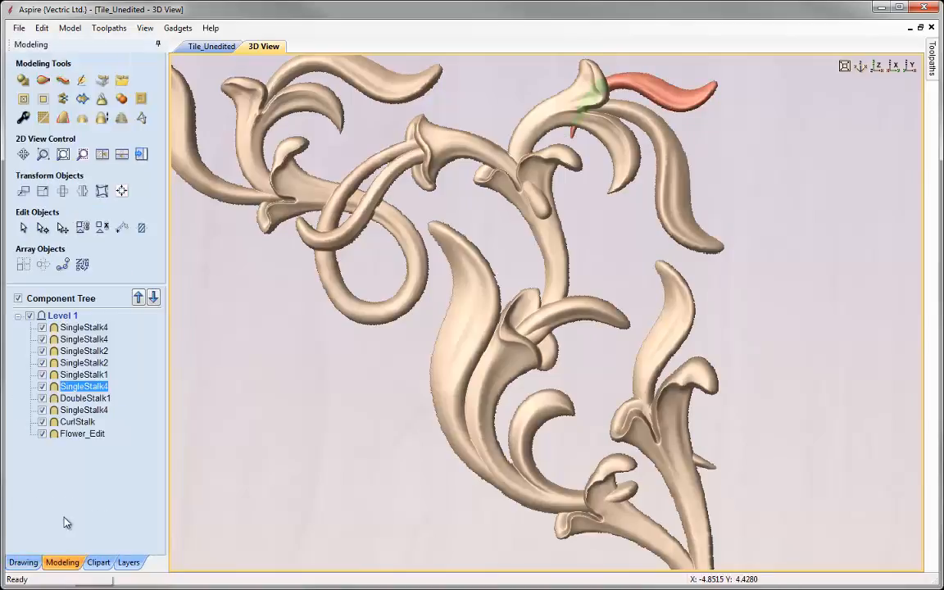
pyautogui.click(83, 81)
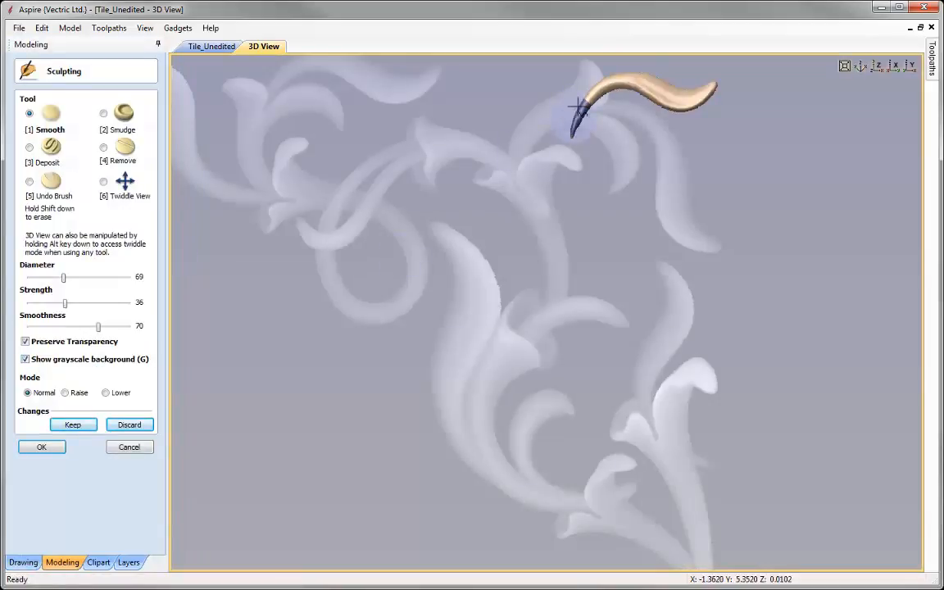
pyautogui.click(30, 183)
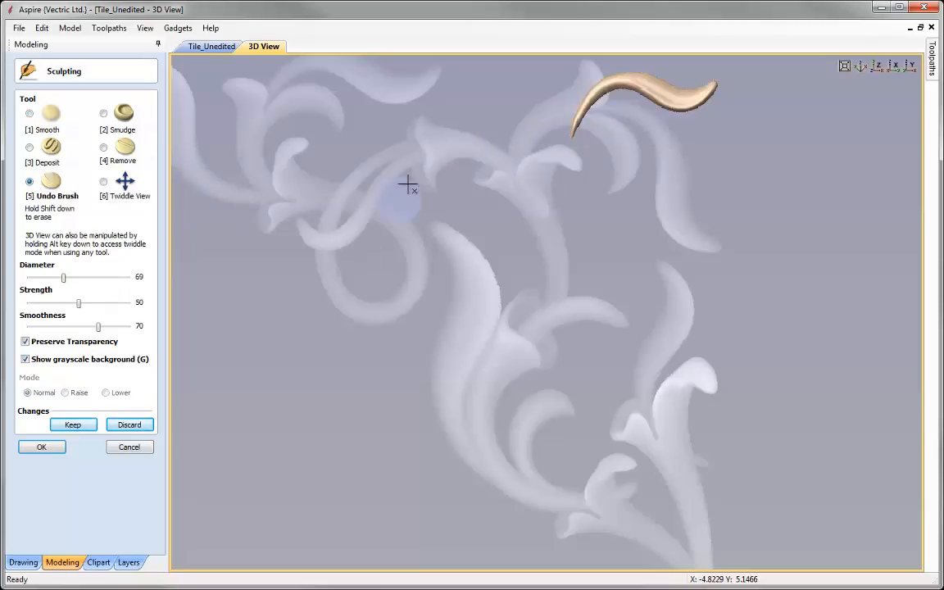
pyautogui.moveTo(571, 151); pyautogui.dragTo(572, 131)
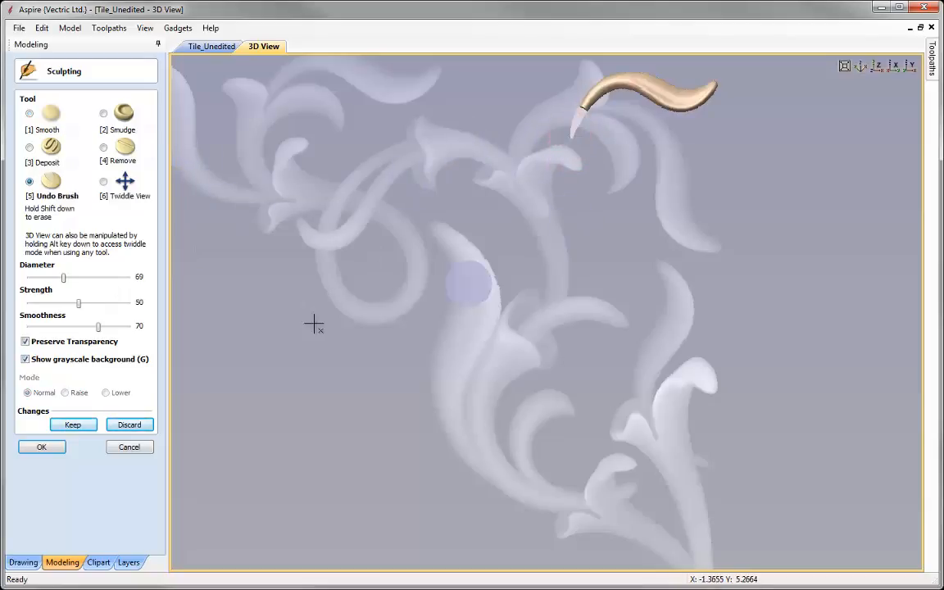
pyautogui.click(56, 447)
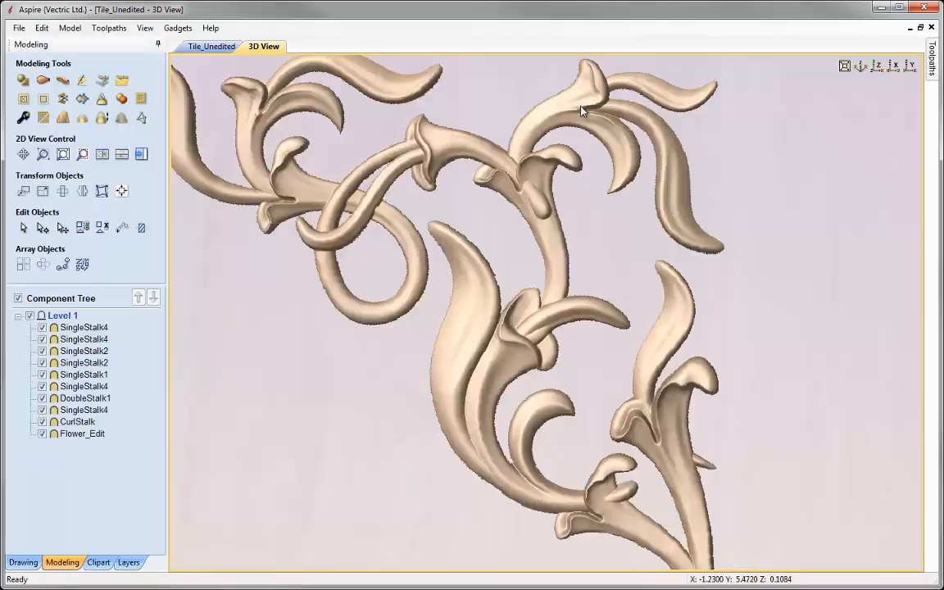
# Sculpt the curl stalk, erasing its end that overlaps the double stalk and smoothing the cut end at strength 46.
pyautogui.click(466, 150)
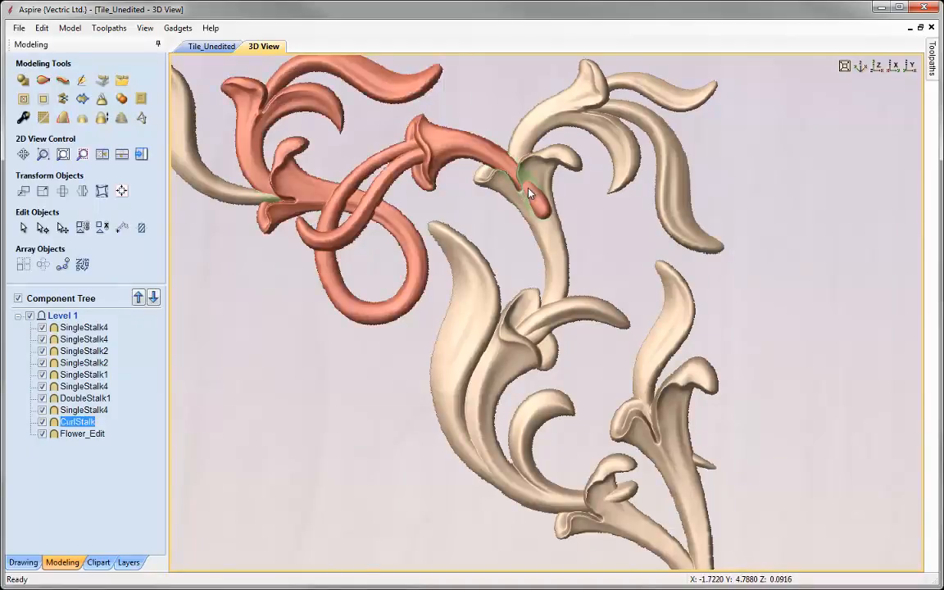
pyautogui.click(83, 83)
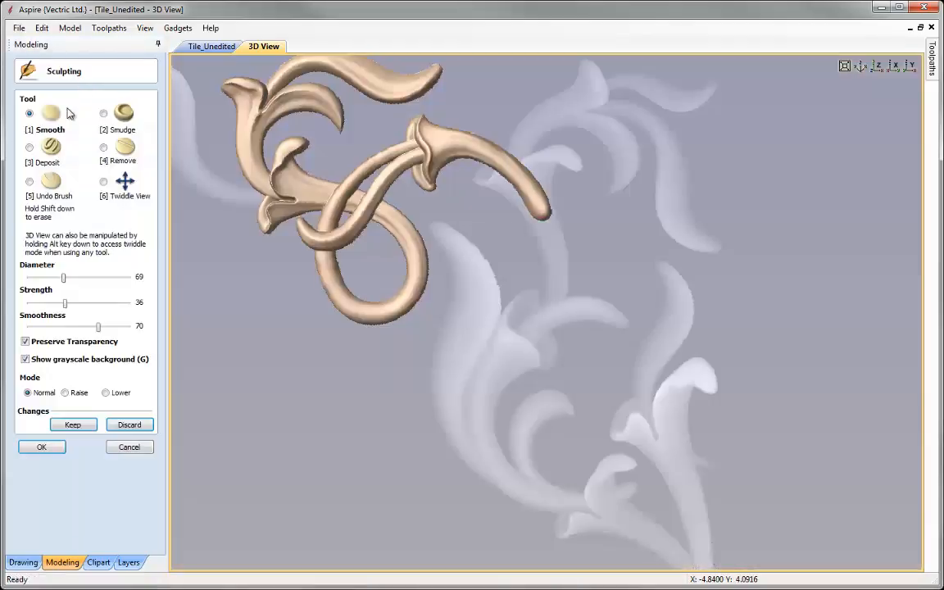
pyautogui.click(29, 182)
pyautogui.moveTo(487, 204)
pyautogui.mouseDown()
pyautogui.moveTo(554, 225)
pyautogui.moveTo(548, 205)
pyautogui.mouseUp()
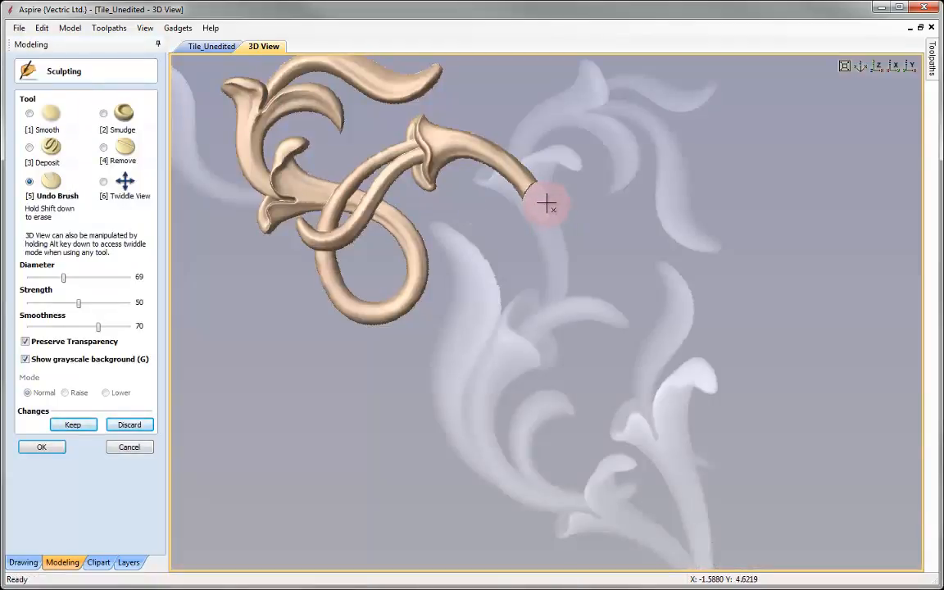
pyautogui.click(47, 115)
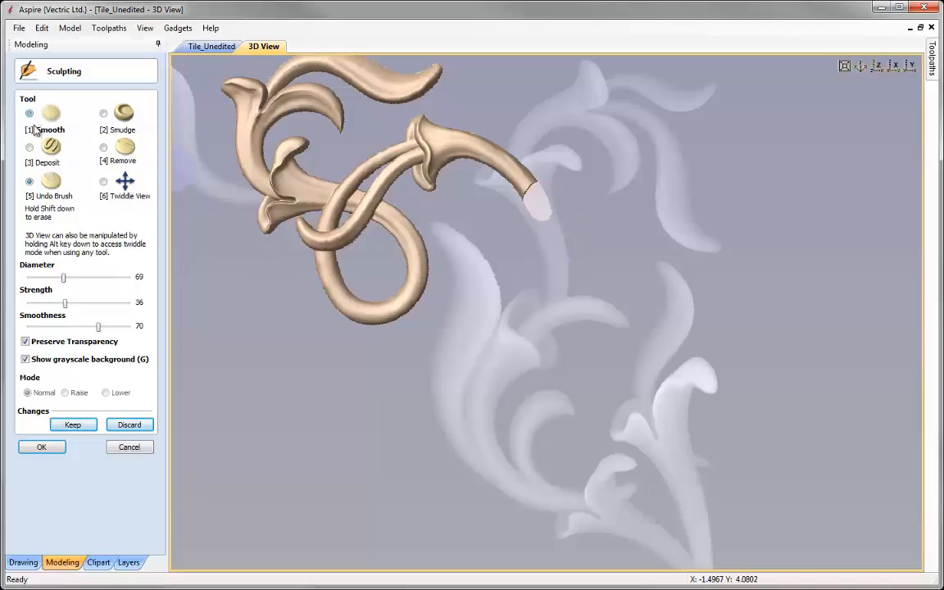
pyautogui.click(76, 304)
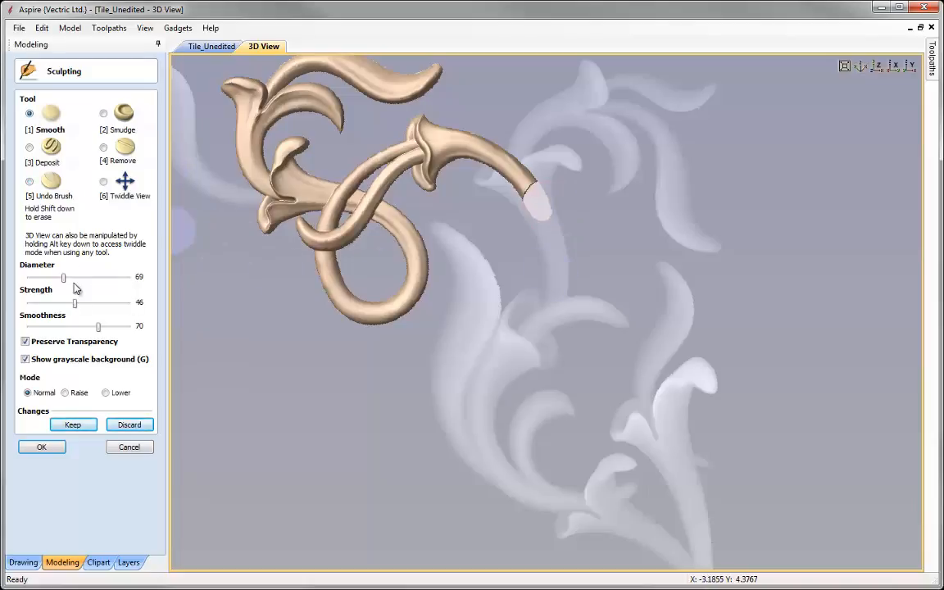
pyautogui.moveTo(541, 200)
pyautogui.mouseDown()
pyautogui.moveTo(521, 199)
pyautogui.moveTo(532, 196)
pyautogui.moveTo(521, 170)
pyautogui.moveTo(516, 181)
pyautogui.moveTo(519, 160)
pyautogui.moveTo(522, 177)
pyautogui.mouseUp()
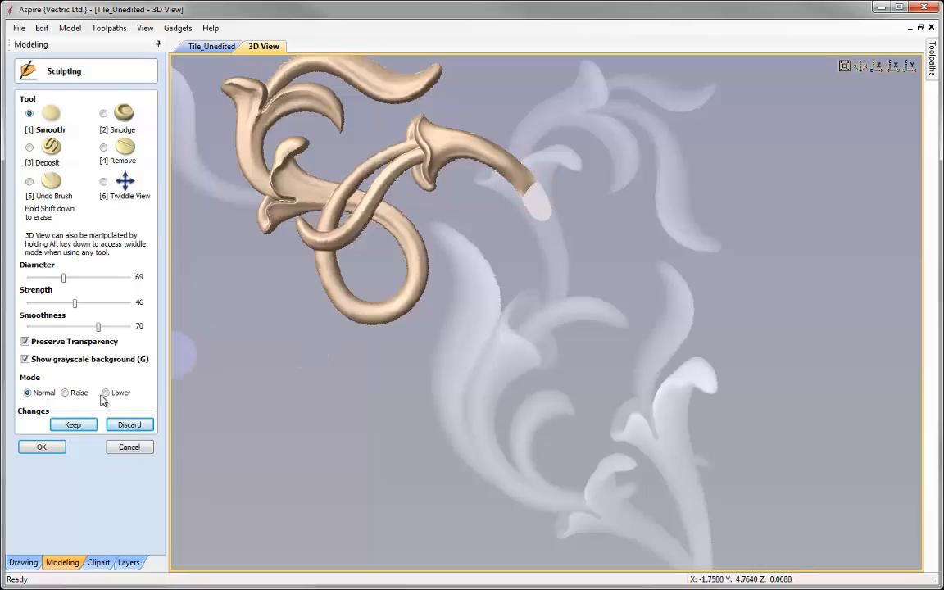
pyautogui.click(54, 448)
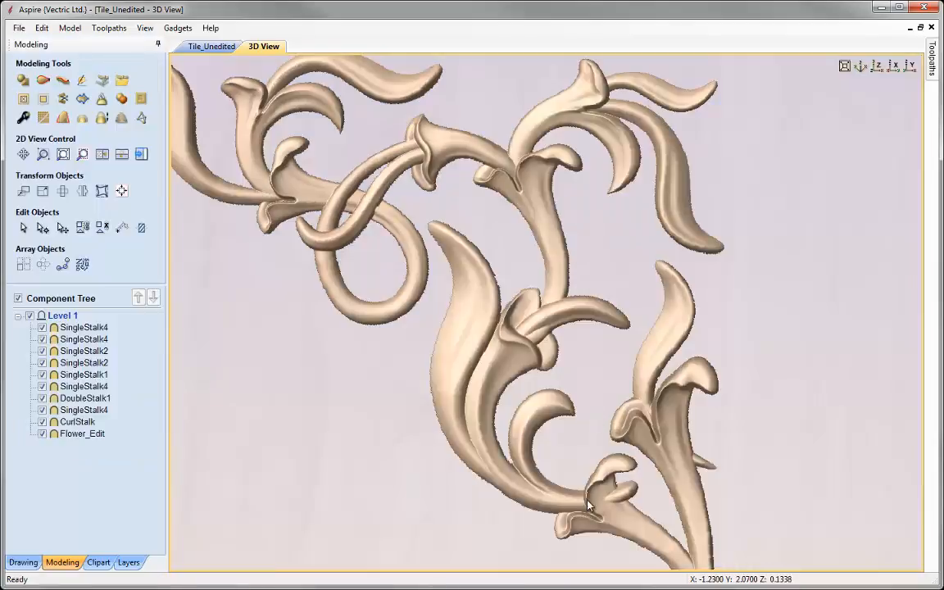
# Bake the curled single stalk and the large leaf beside it into one component.
pyautogui.click(562, 503)
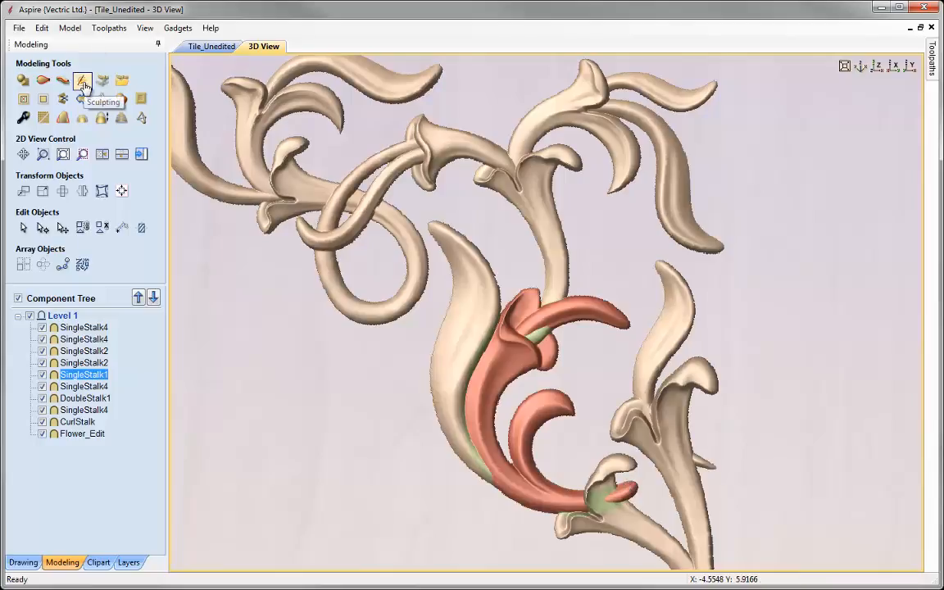
pyautogui.keyDown('shift'); pyautogui.click(450, 334); pyautogui.keyUp('shift')
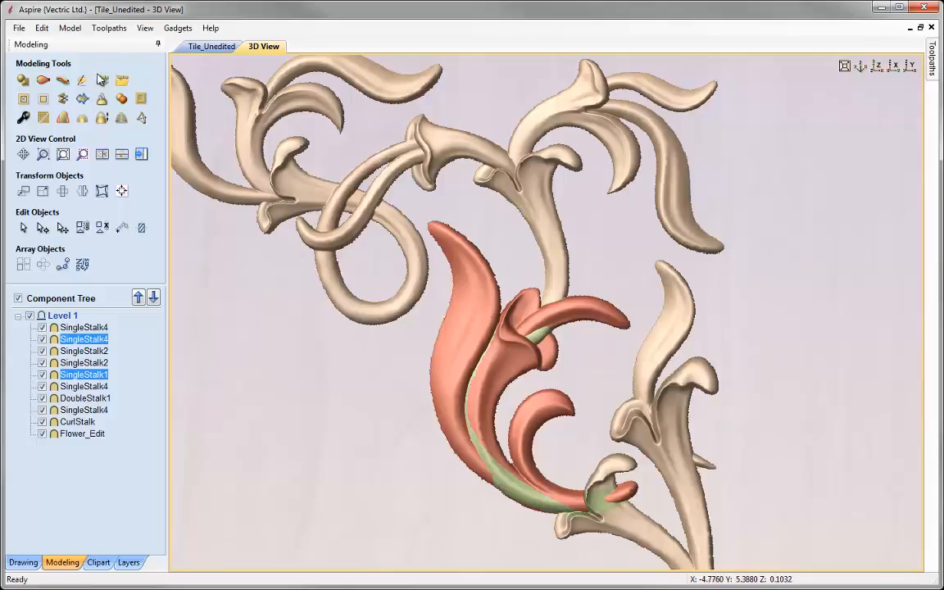
pyautogui.click(103, 100)
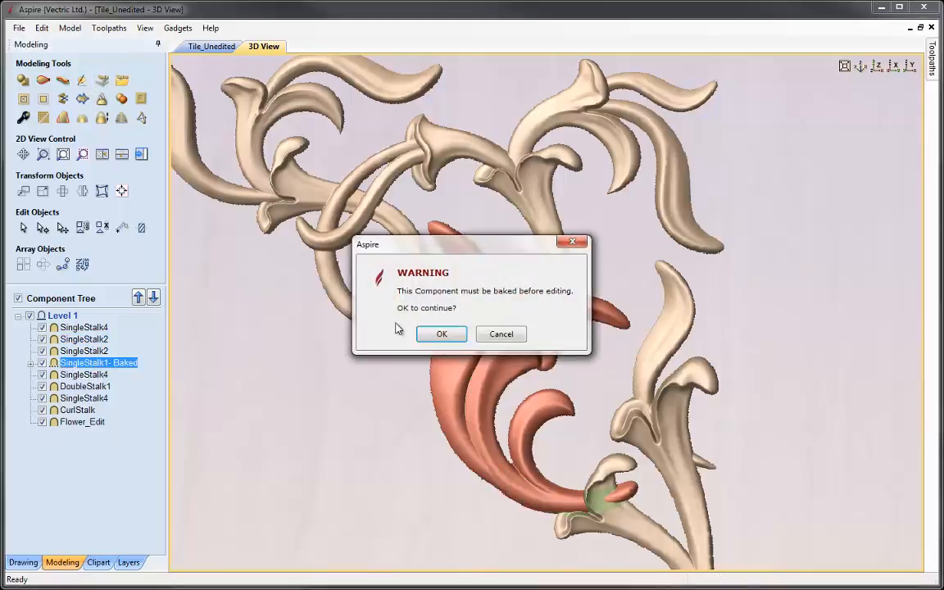
# Sculpt the baked stalk and leaf, erasing the stem tip over the lower stalk and smoothing the lower joint between them.
pyautogui.click(442, 334)
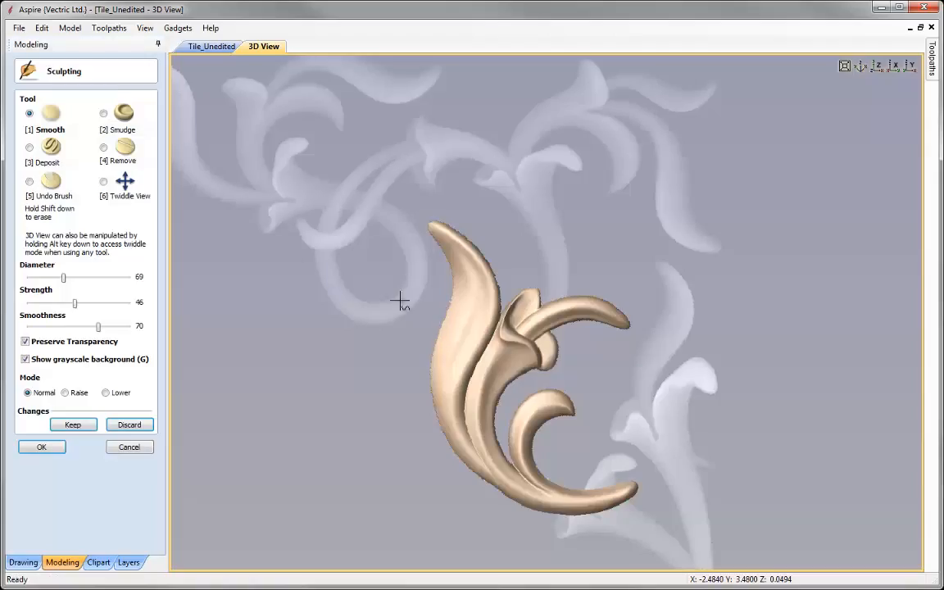
pyautogui.click(49, 181)
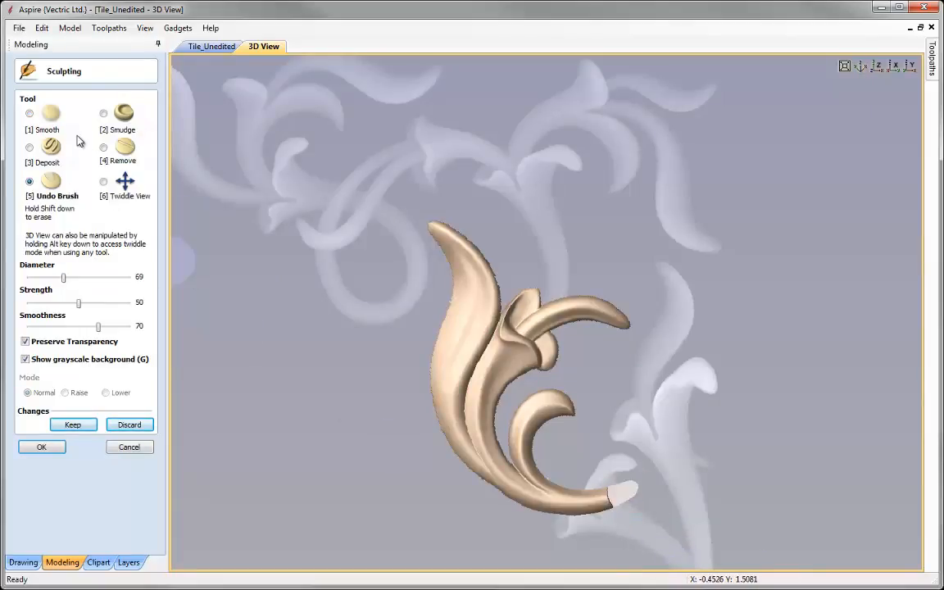
pyautogui.click(40, 113)
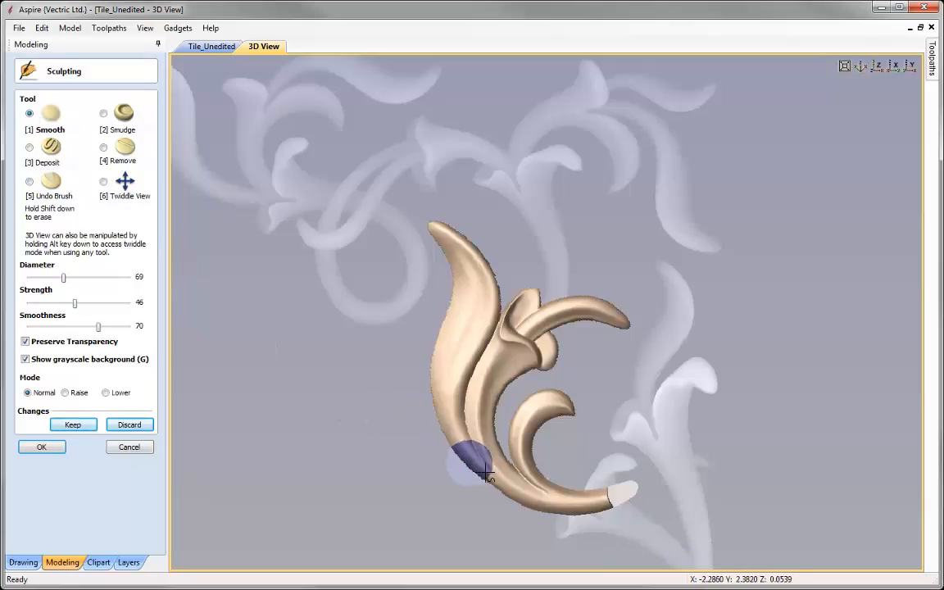
pyautogui.moveTo(481, 468)
pyautogui.mouseDown()
pyautogui.moveTo(455, 430)
pyautogui.moveTo(508, 499)
pyautogui.mouseUp()
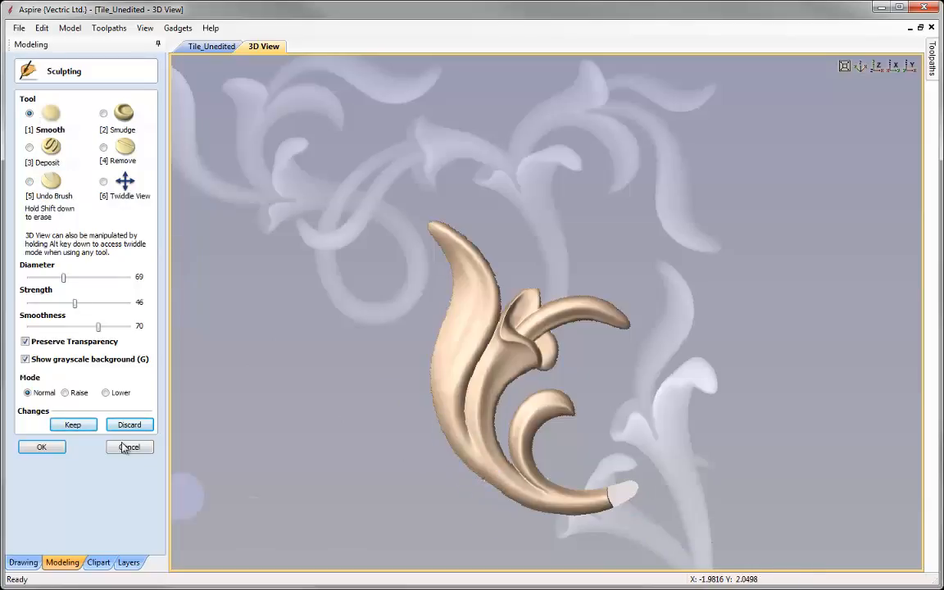
pyautogui.click(74, 425)
pyautogui.click(43, 447)
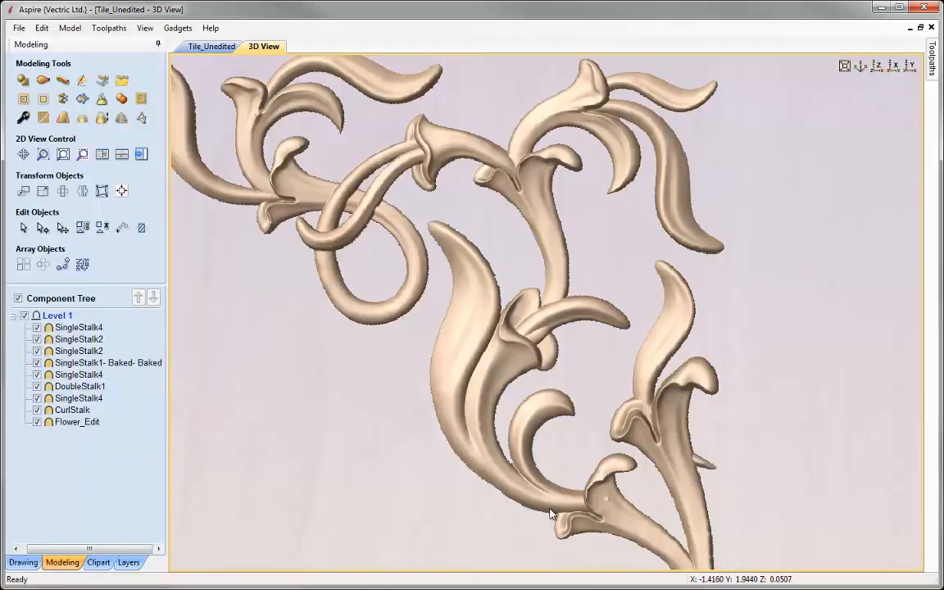
# Erase a little more of the baked stalk's stem end where it meets the lower stalk.
pyautogui.click(493, 453)
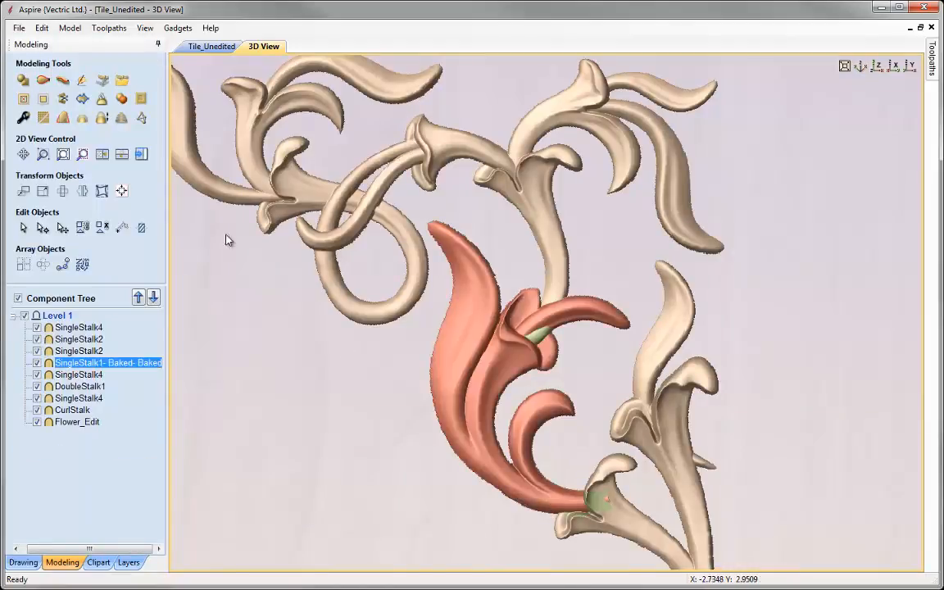
pyautogui.click(82, 79)
pyautogui.click(30, 181)
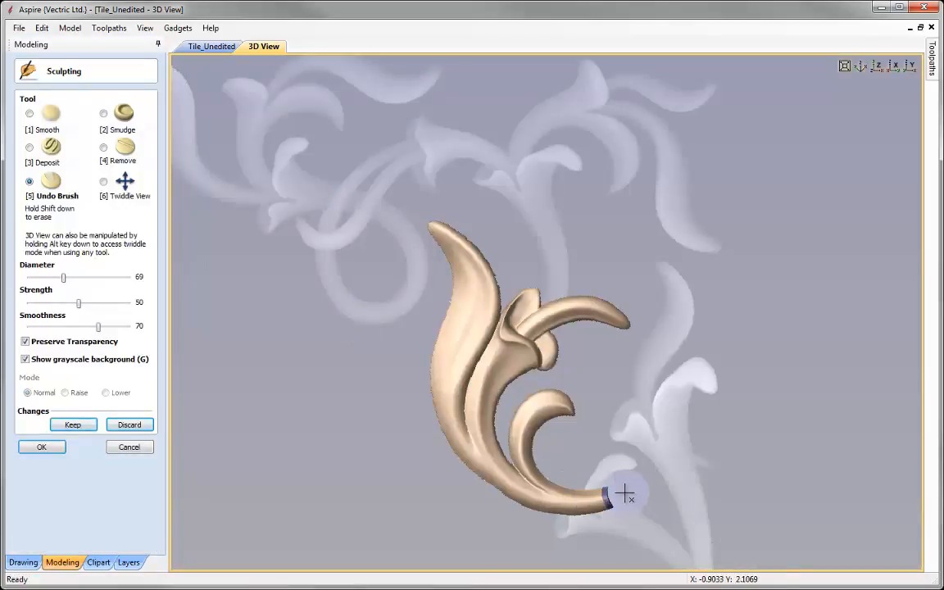
pyautogui.click(41, 448)
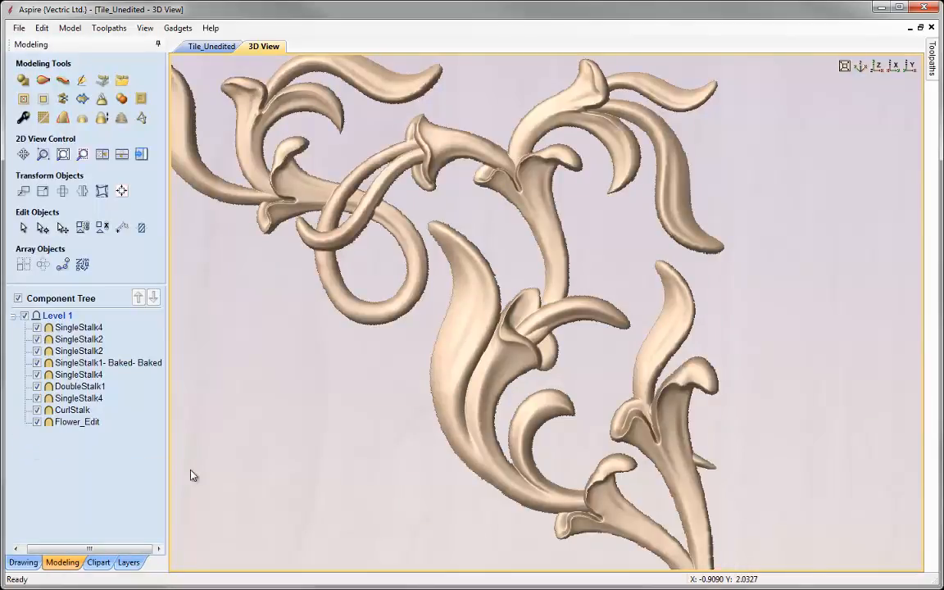
# Erase the pointed tail of the leaf above the flower stem where it protrudes past the stem.
pyautogui.click(687, 328)
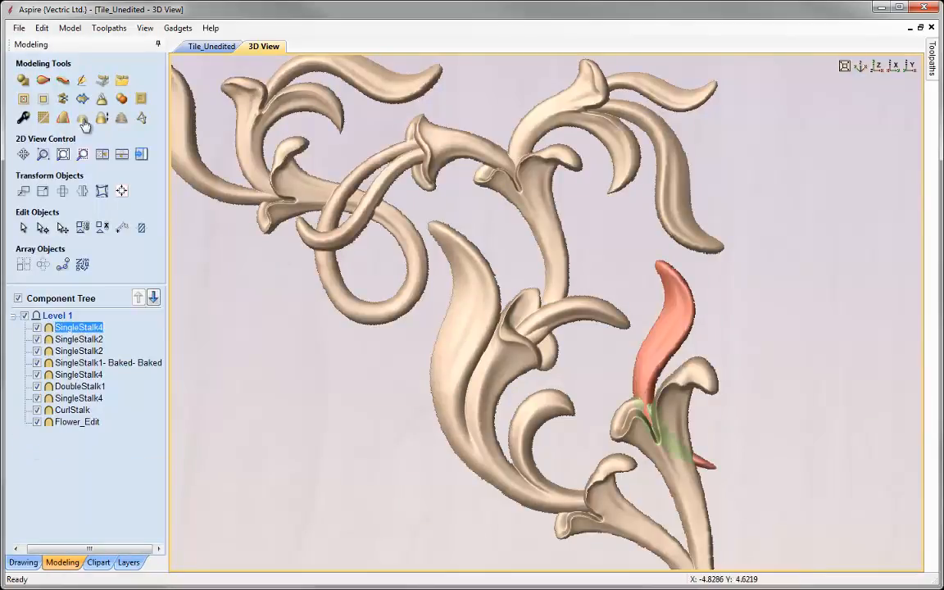
pyautogui.click(78, 80)
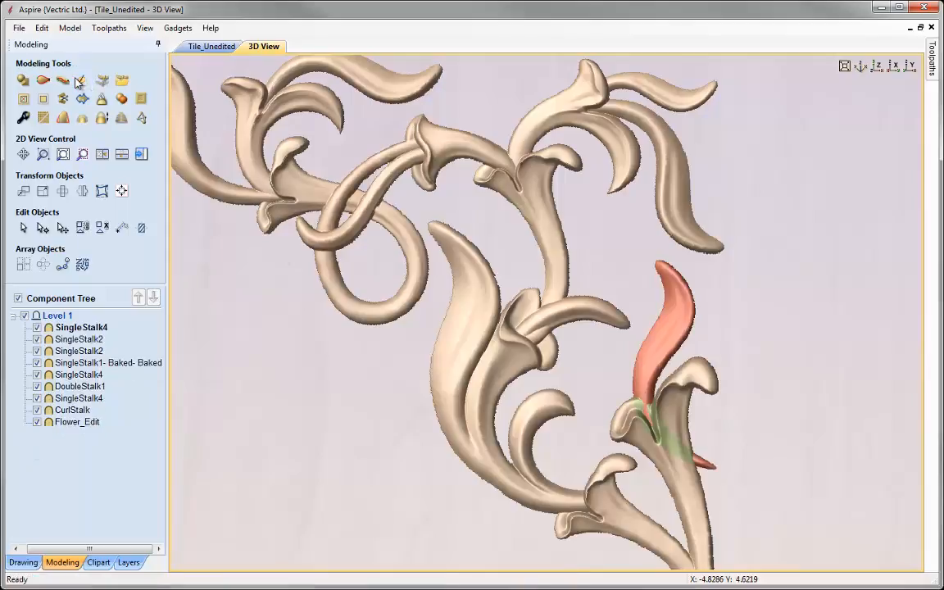
pyautogui.click(33, 184)
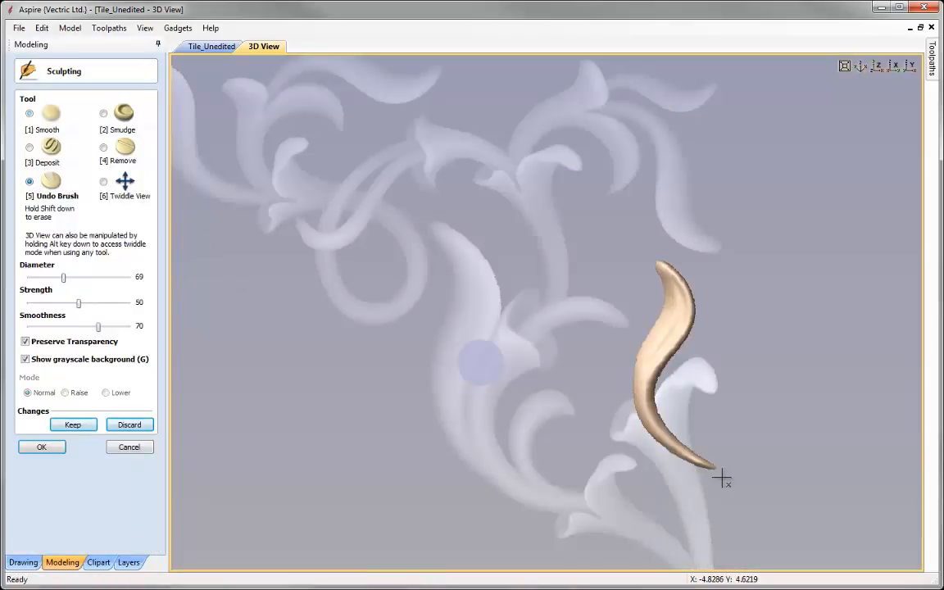
pyautogui.moveTo(722, 457); pyautogui.dragTo(706, 458)
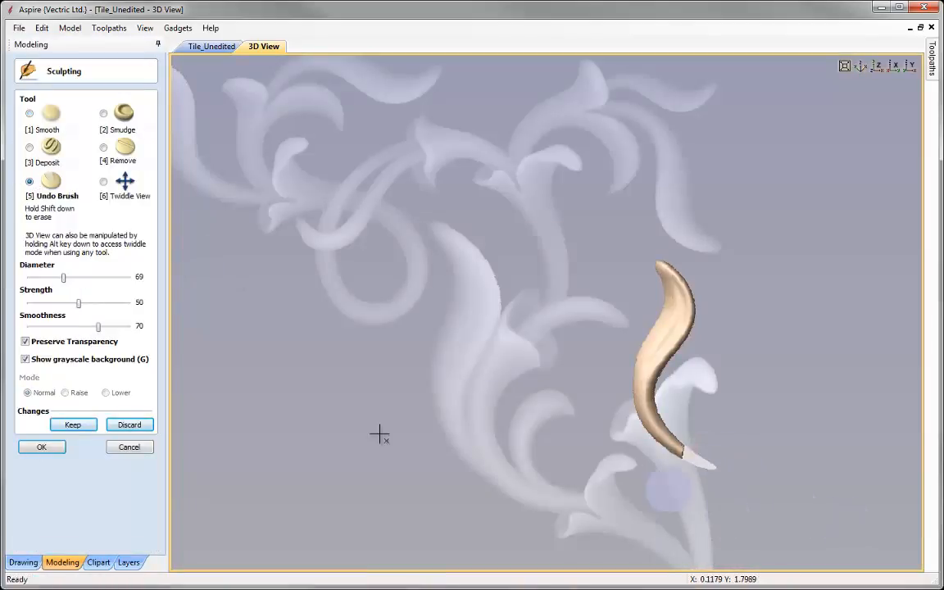
pyautogui.click(45, 447)
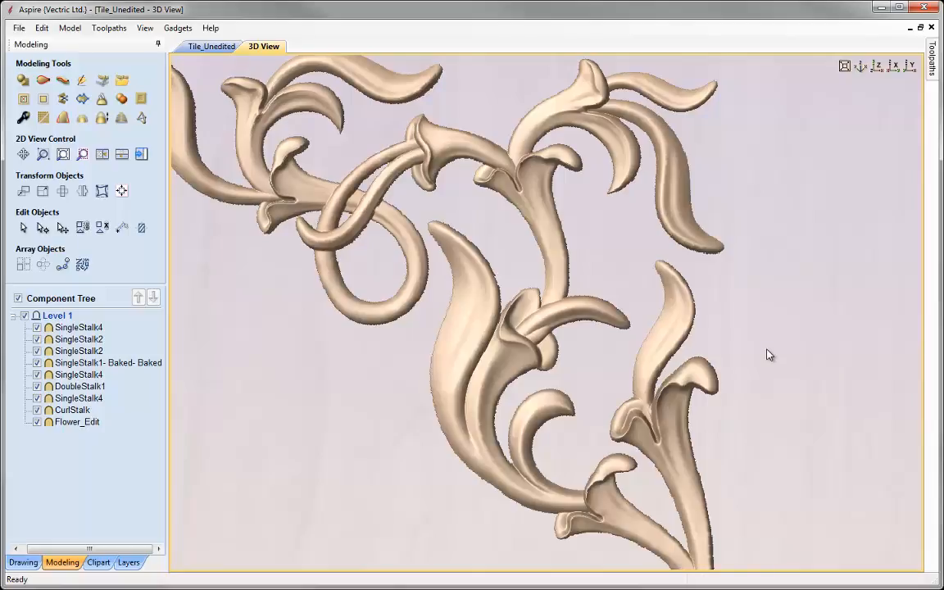
# Set the trimmed leaf's shape height to 0.15 inches.
pyautogui.click(673, 338)
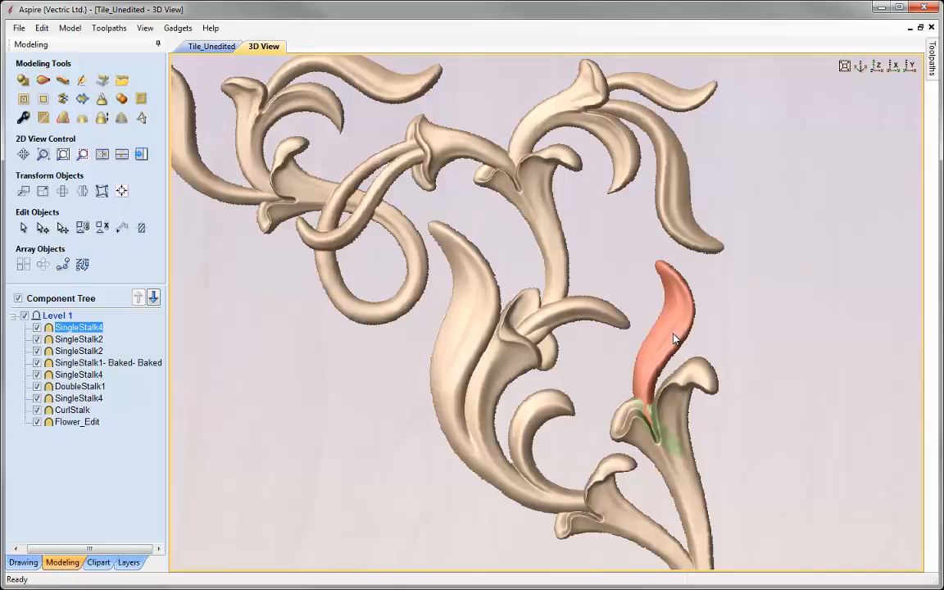
pyautogui.click(674, 338)
pyautogui.click(662, 482)
pyautogui.moveTo(707, 422); pyautogui.dragTo(789, 246)
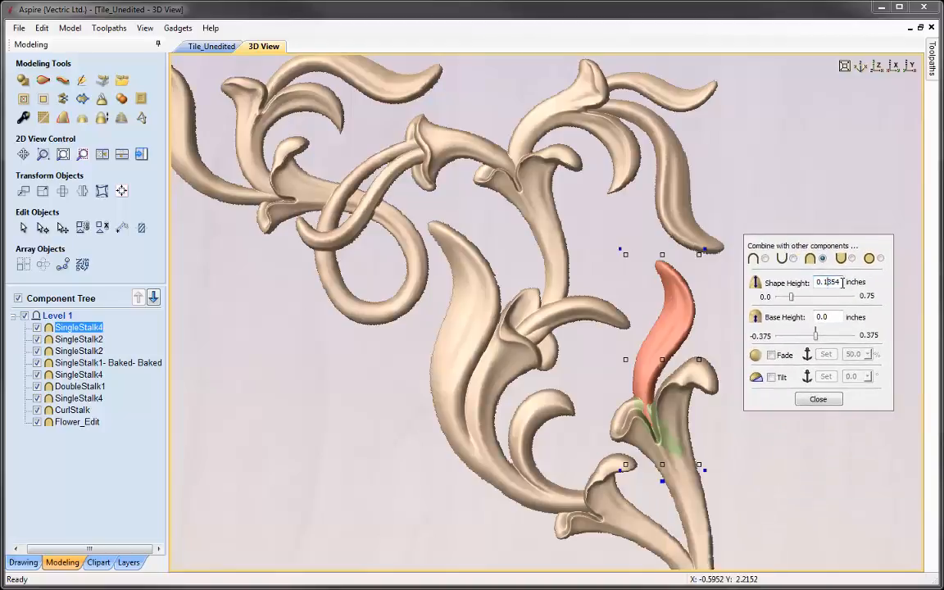
pyautogui.press('Return')
# Tilt the trimmed leaf 1° along its length and view the whole tile from directly above.
pyautogui.click(771, 378)
pyautogui.click(826, 376)
pyautogui.click(657, 257)
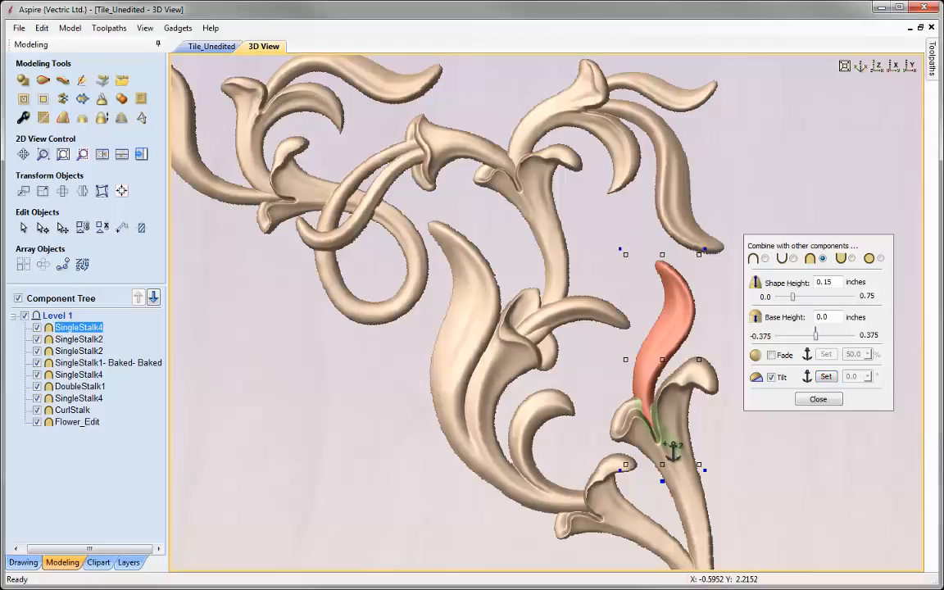
pyautogui.doubleClick(856, 376)
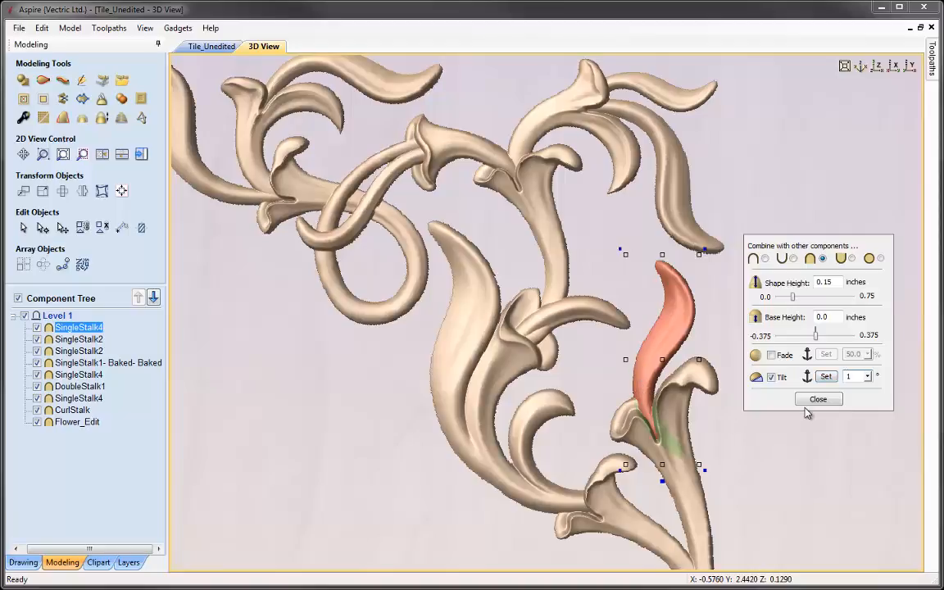
pyautogui.click(813, 400)
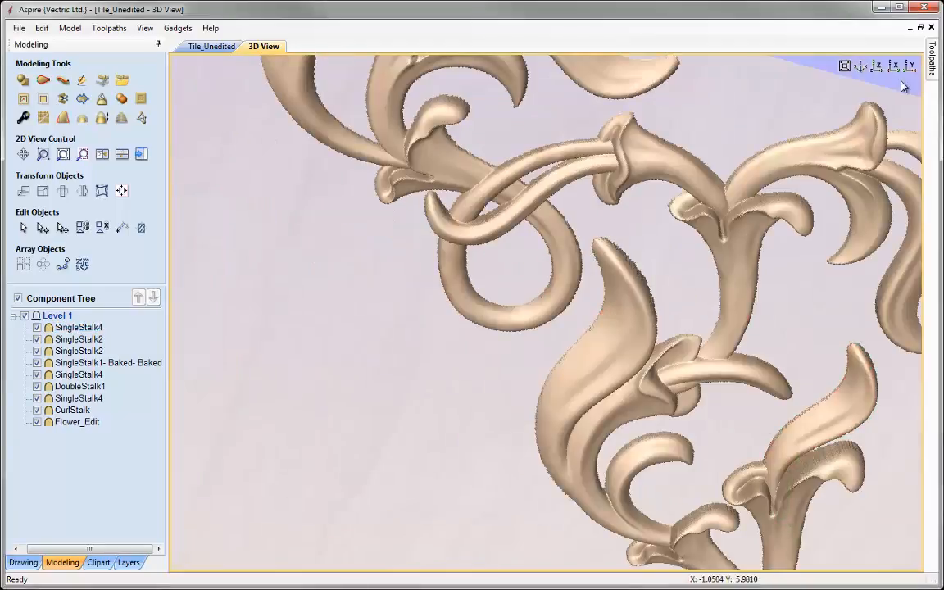
pyautogui.click(877, 67)
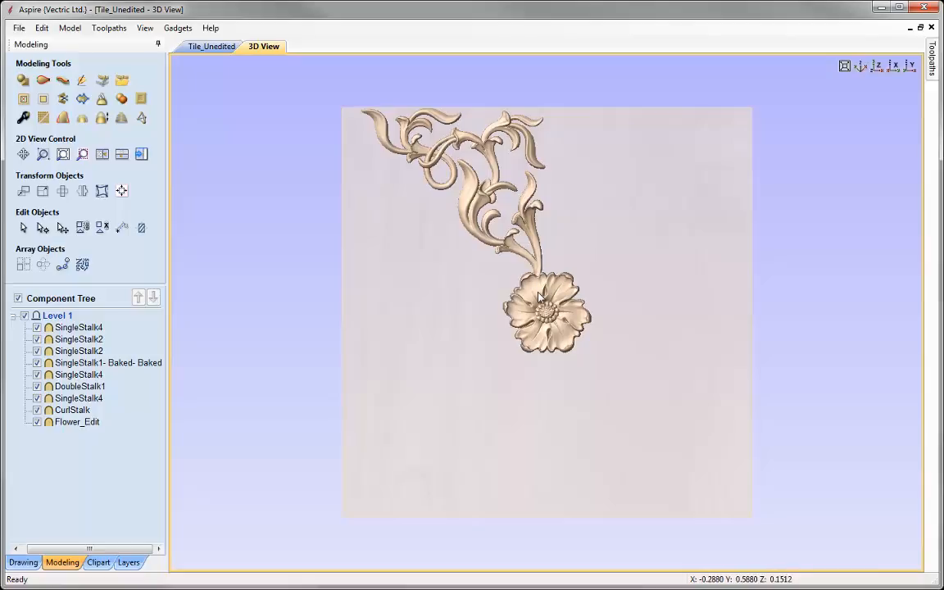
# Bake the two small stalks above the flower and the leaf attached to them into one component for sculpting.
pyautogui.moveTo(539, 284); pyautogui.dragTo(534, 229, button='right')
pyautogui.click(537, 209)
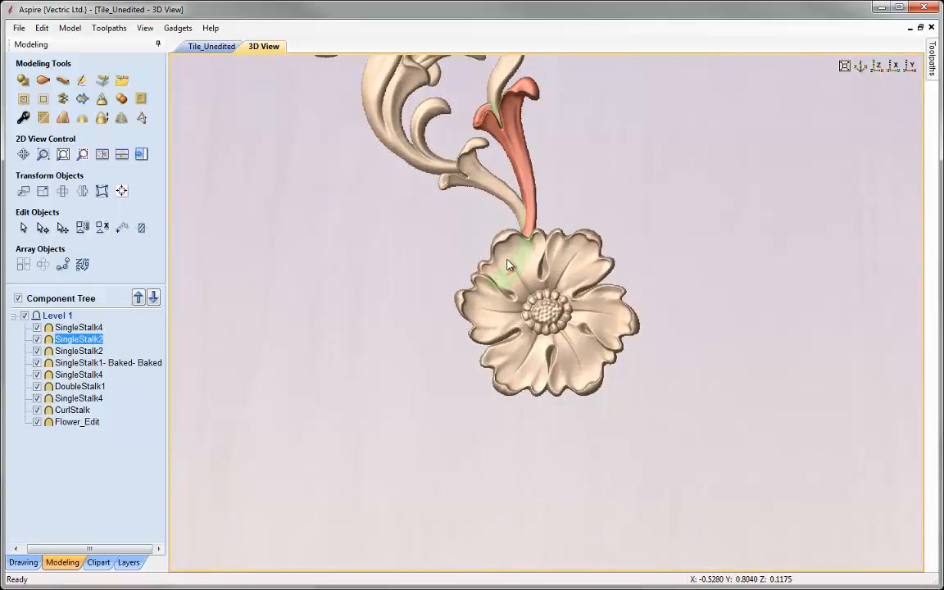
pyautogui.keyDown('shift'); pyautogui.click(516, 205); pyautogui.keyUp('shift')
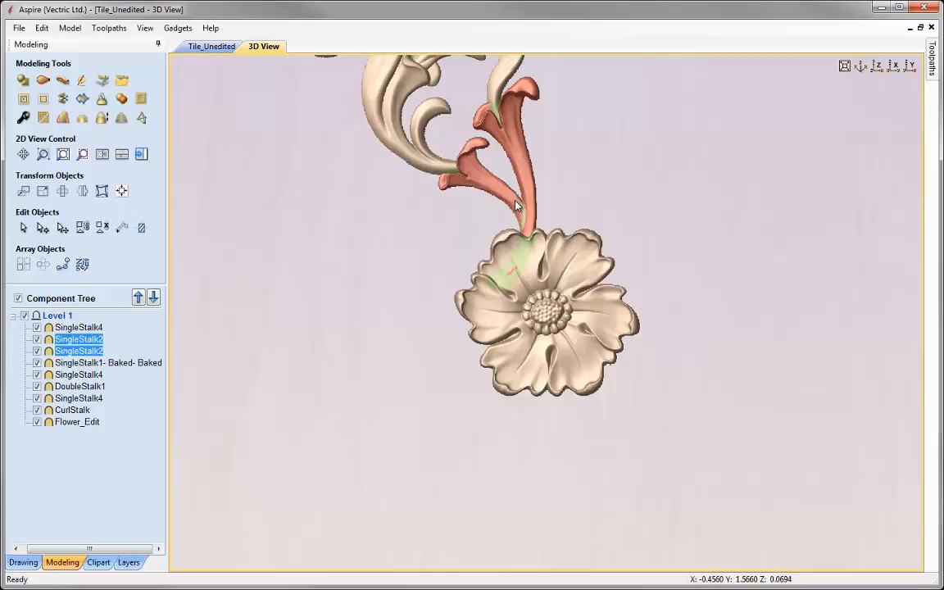
pyautogui.keyDown('shift'); pyautogui.click(497, 95); pyautogui.keyUp('shift')
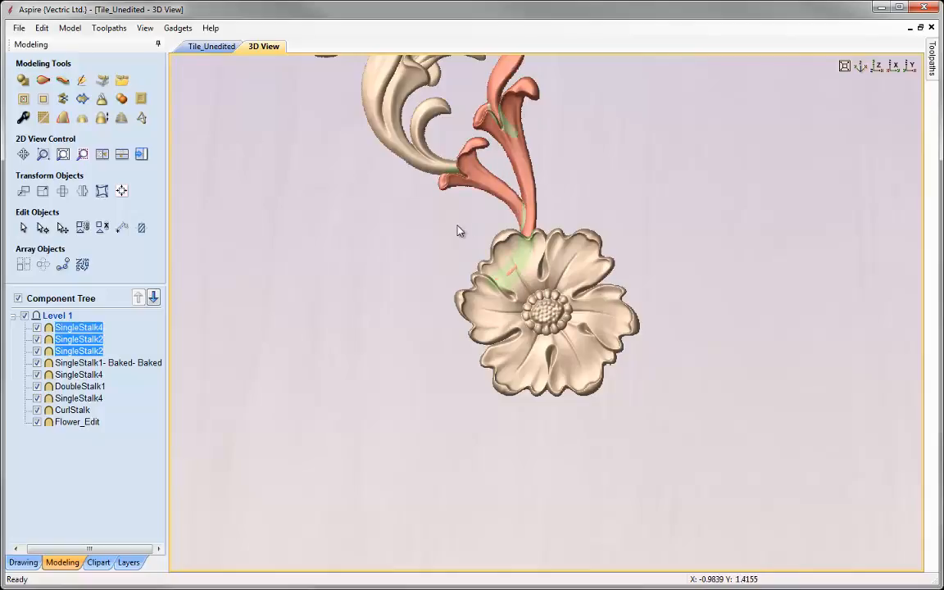
pyautogui.click(81, 79)
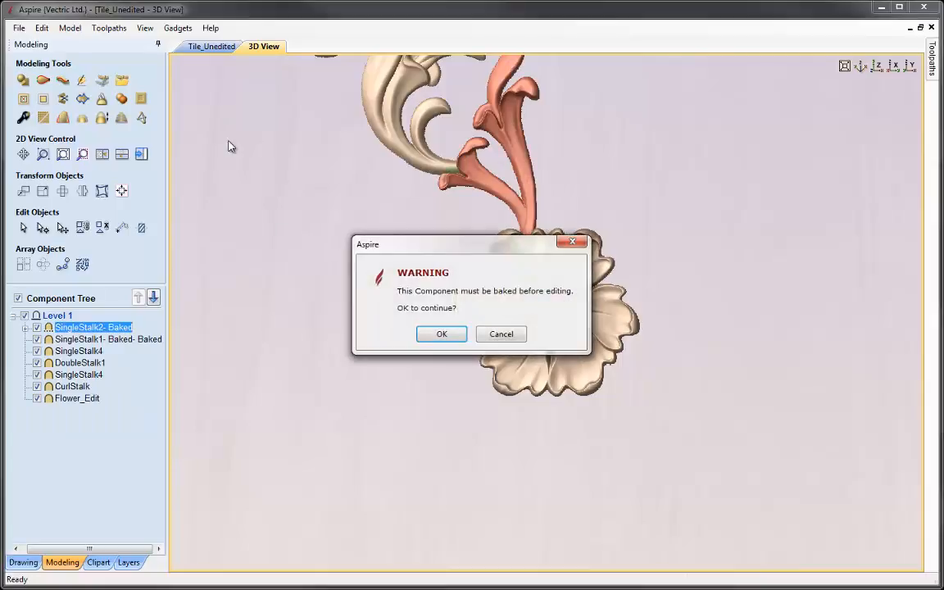
pyautogui.click(453, 337)
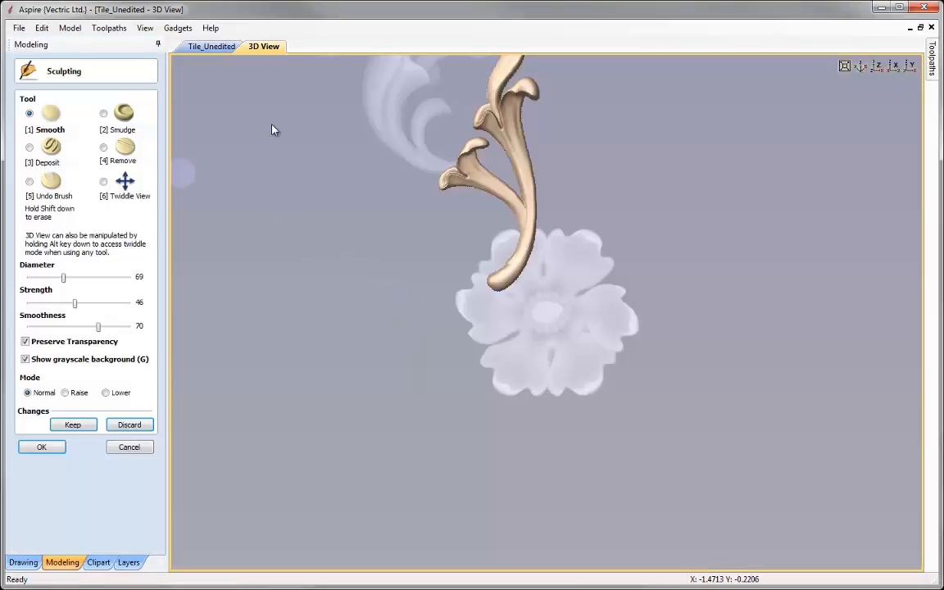
# Lightly smooth the baked stalk, erase its curved stem end where it overlaps the flower, and apply the sculpting.
pyautogui.moveTo(516, 141); pyautogui.dragTo(518, 143)
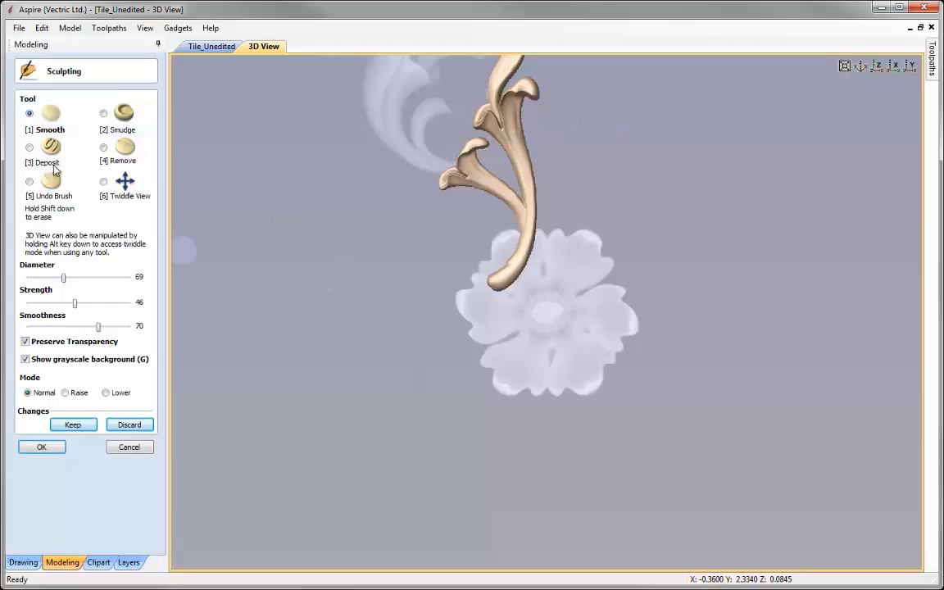
pyautogui.click(29, 183)
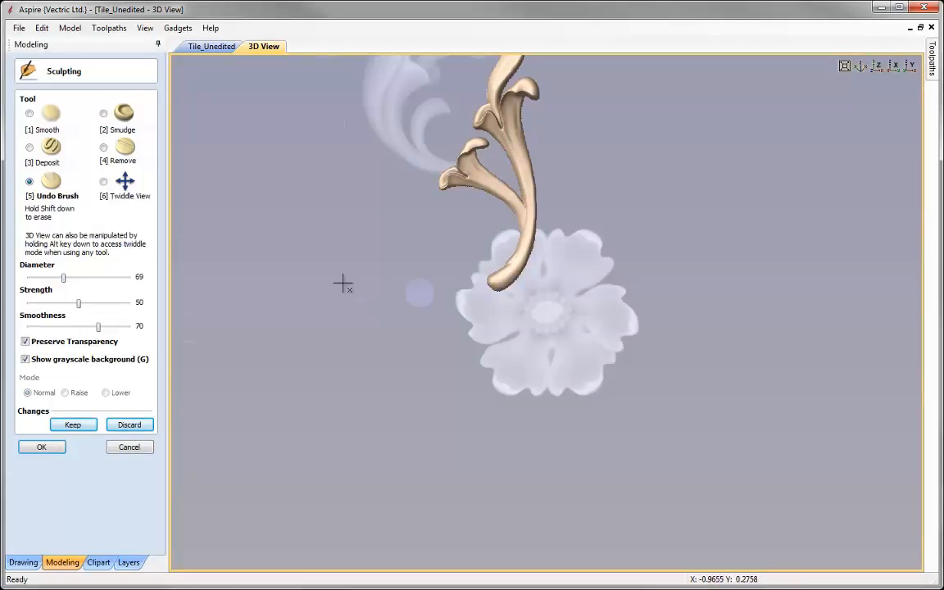
pyautogui.moveTo(484, 280)
pyautogui.mouseDown()
pyautogui.moveTo(494, 291)
pyautogui.moveTo(491, 272)
pyautogui.moveTo(511, 256)
pyautogui.moveTo(531, 257)
pyautogui.moveTo(521, 240)
pyautogui.moveTo(529, 245)
pyautogui.mouseUp()
pyautogui.click(30, 115)
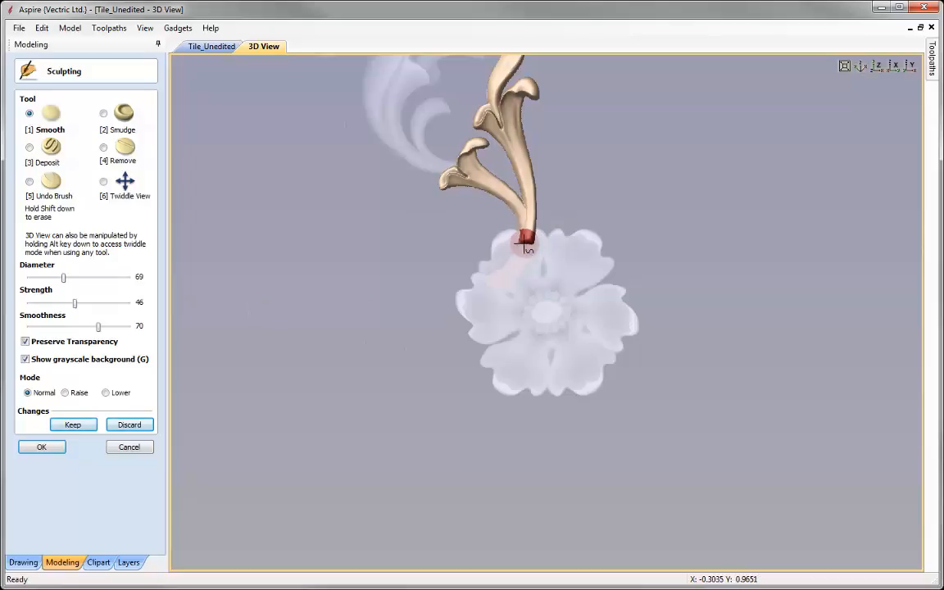
pyautogui.click(41, 446)
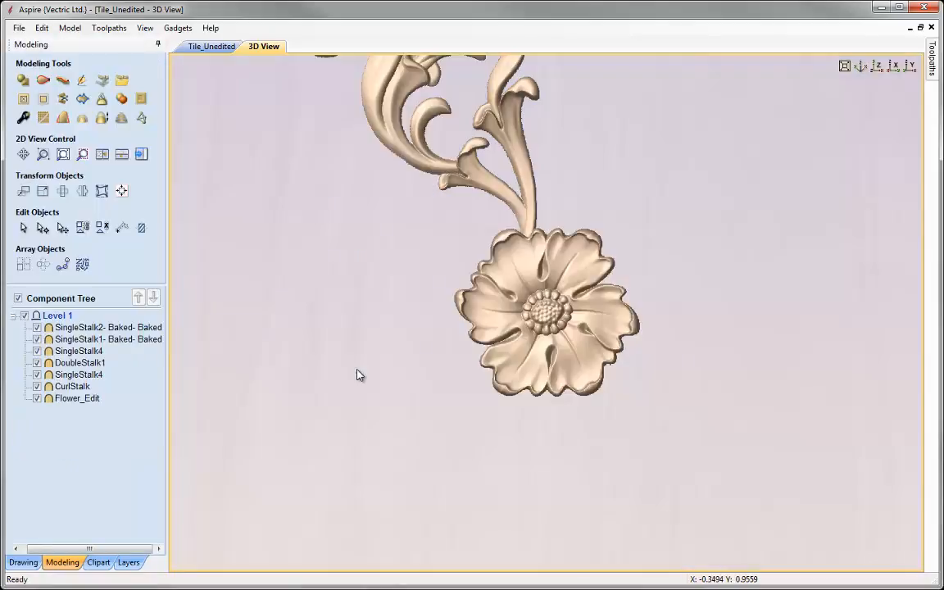
# Show the 2D and 3D views side by side and group all the stalk components, leaving out the flower.
pyautogui.click(877, 67)
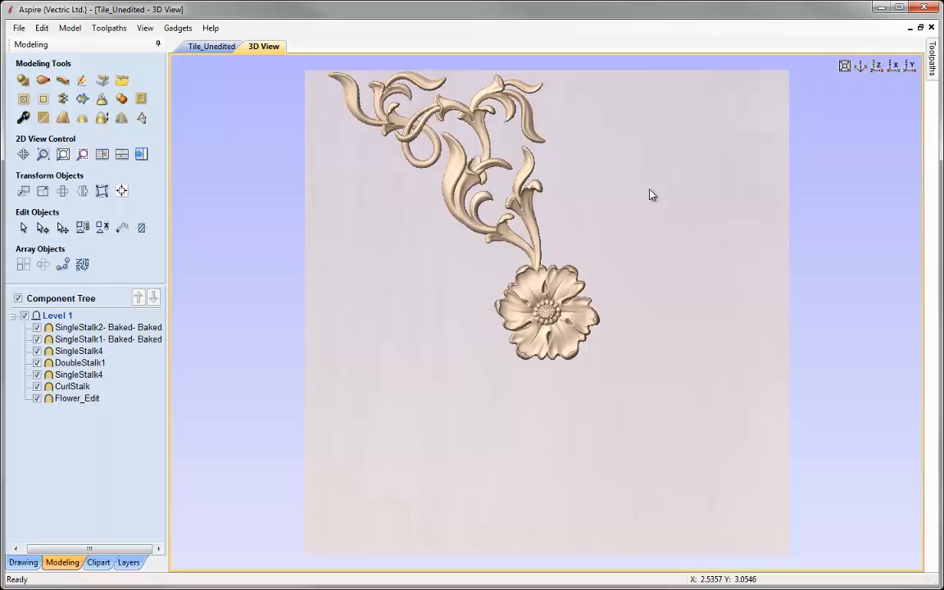
pyautogui.click(101, 155)
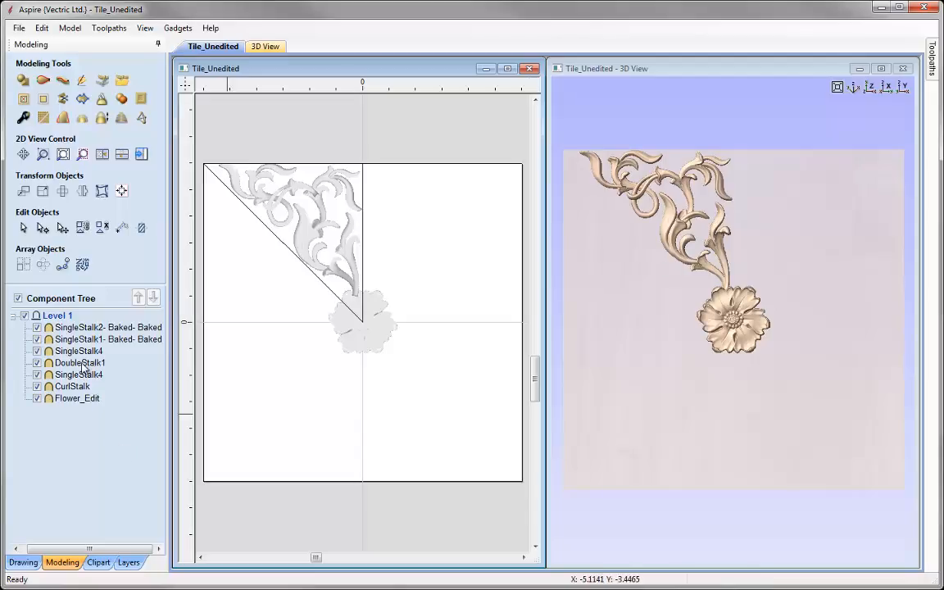
pyautogui.click(71, 329)
pyautogui.keyDown('shift'); pyautogui.click(68, 388); pyautogui.keyUp('shift')
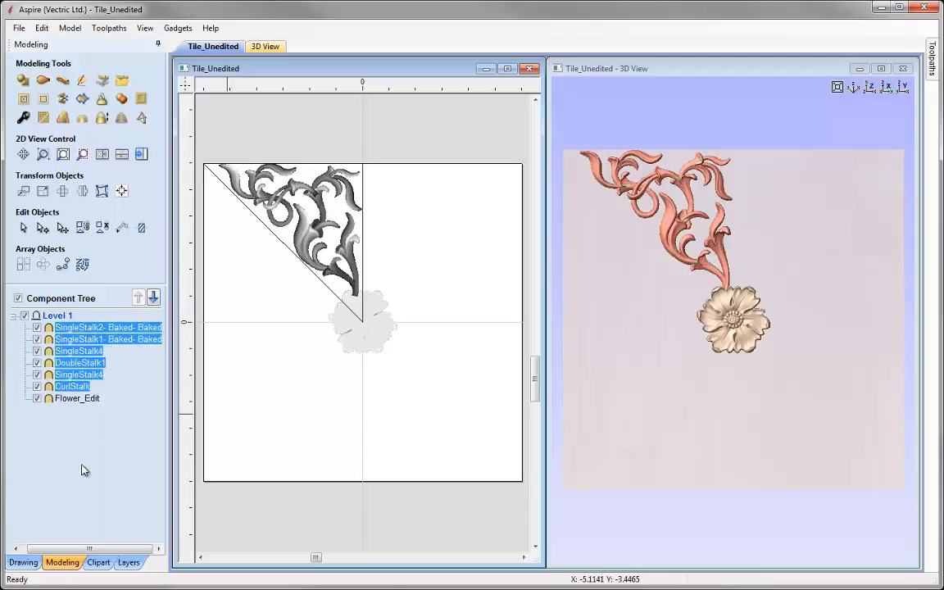
pyautogui.click(83, 228)
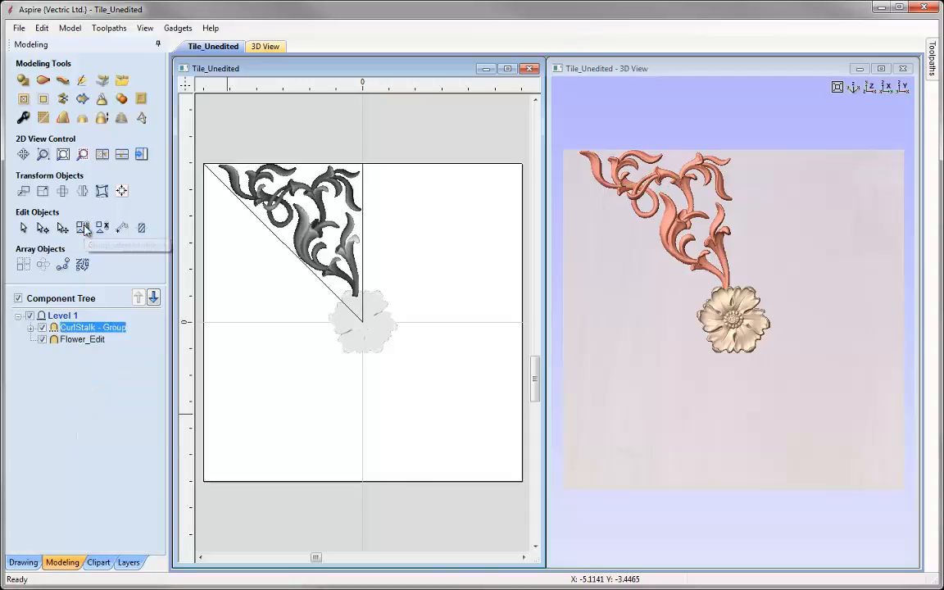
# Create a horizontally mirrored copy of the stalk group across the tile's vertical centre line.
pyautogui.click(238, 358)
pyautogui.click(312, 275)
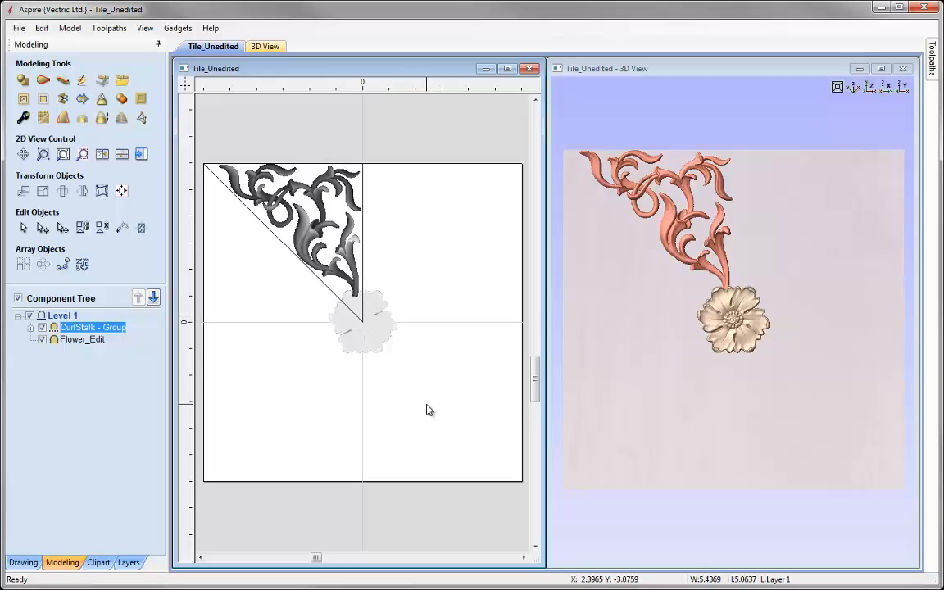
pyautogui.hotkey('ctrl', 'shift', 'h')
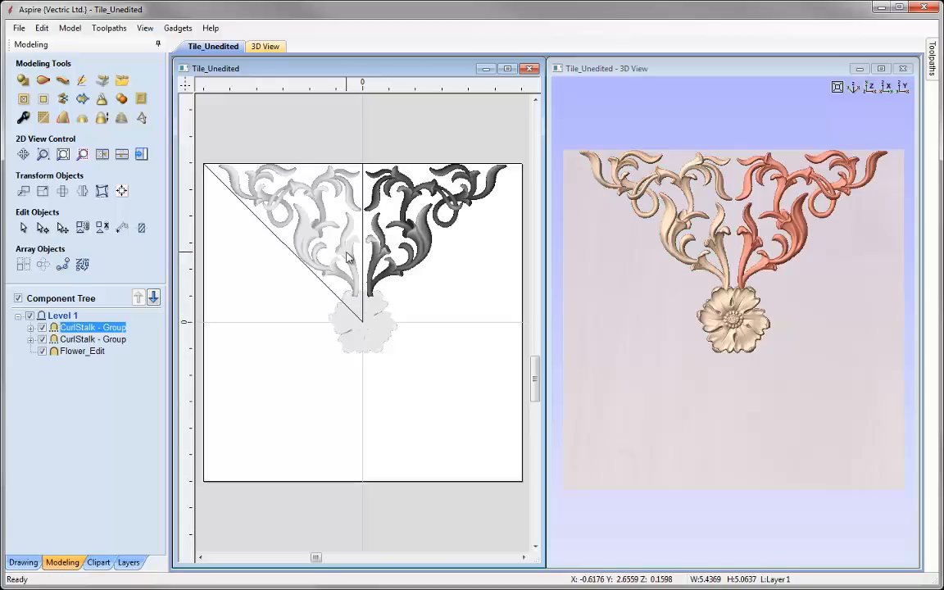
# Circular-copy both stalk groups around the rotation centre X 0, Y 0 with 4 rotated items over a total angle of 360°.
pyautogui.keyDown('shift'); pyautogui.click(315, 237); pyautogui.keyUp('shift')
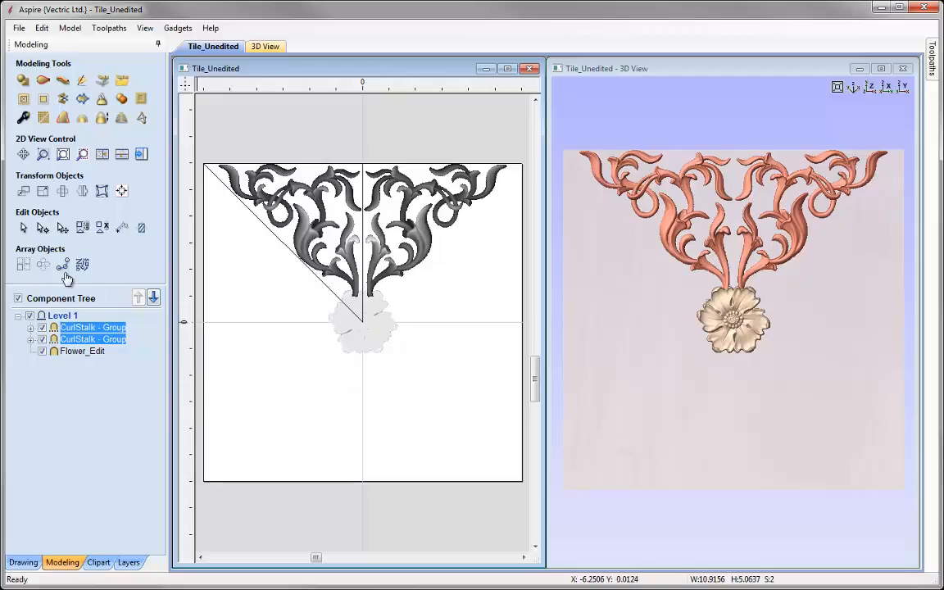
pyautogui.click(42, 265)
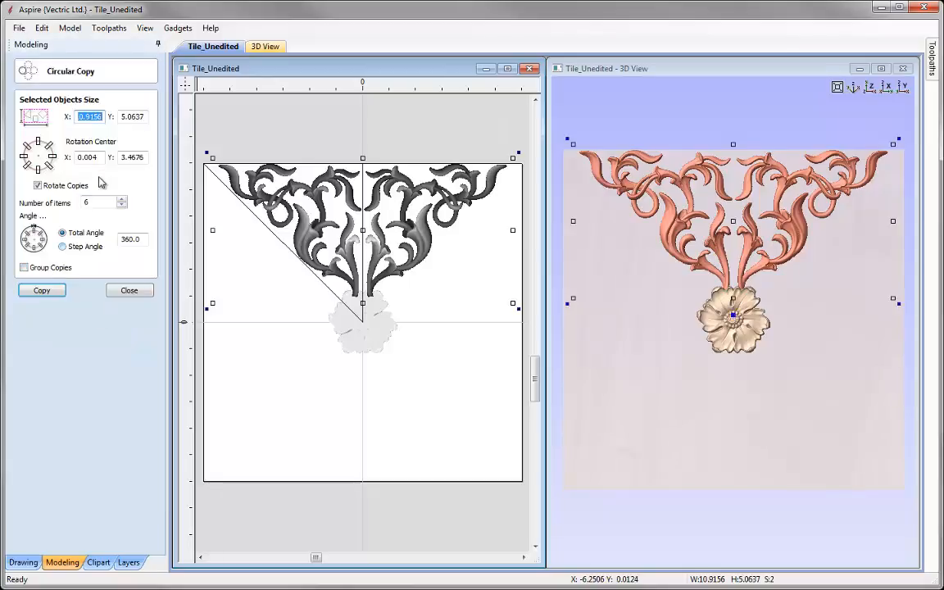
pyautogui.moveTo(96, 157); pyautogui.dragTo(68, 164)
pyautogui.write('0')
pyautogui.moveTo(141, 156); pyautogui.dragTo(100, 160)
pyautogui.write('0')
pyautogui.moveTo(102, 201); pyautogui.dragTo(85, 203)
pyautogui.write('4')
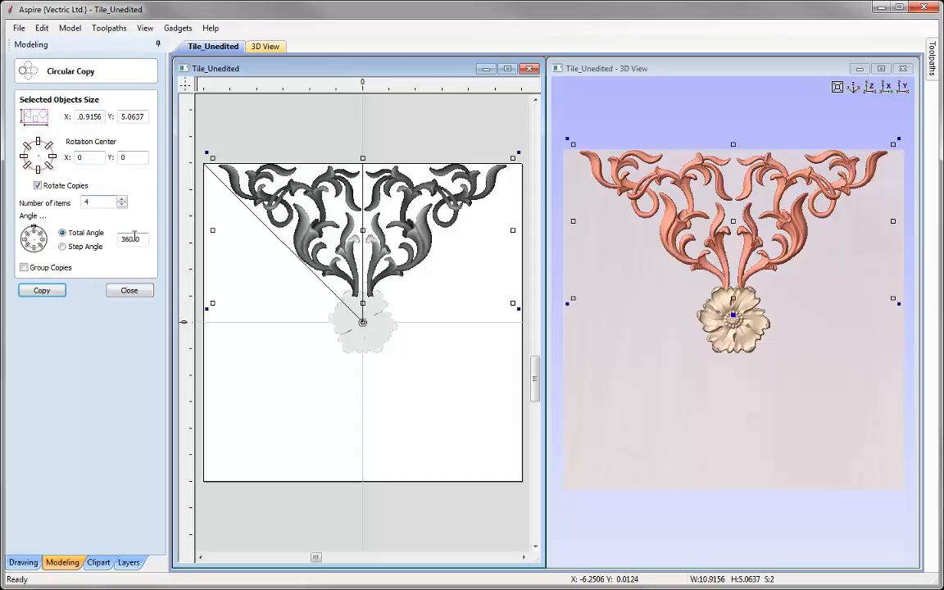
pyautogui.click(58, 291)
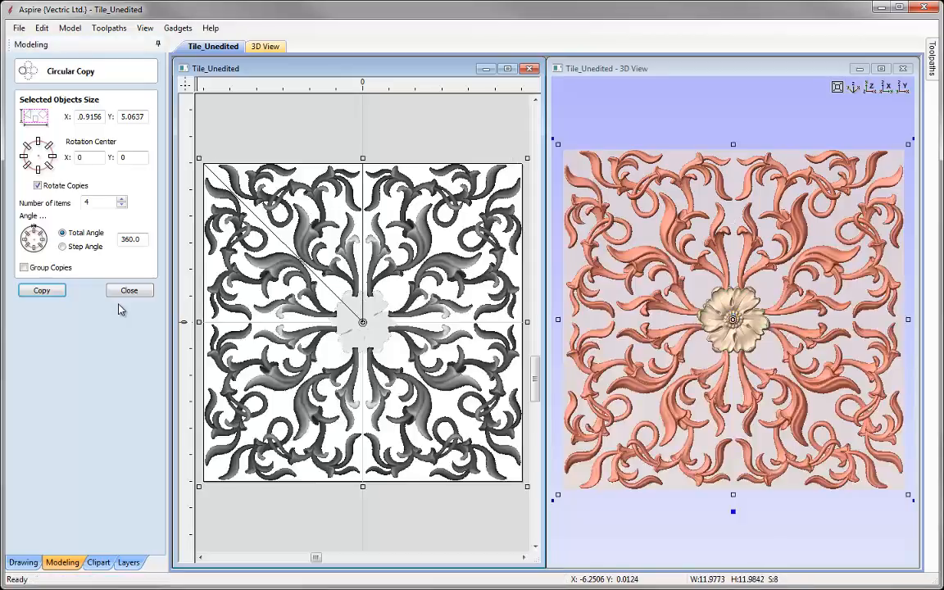
pyautogui.click(130, 291)
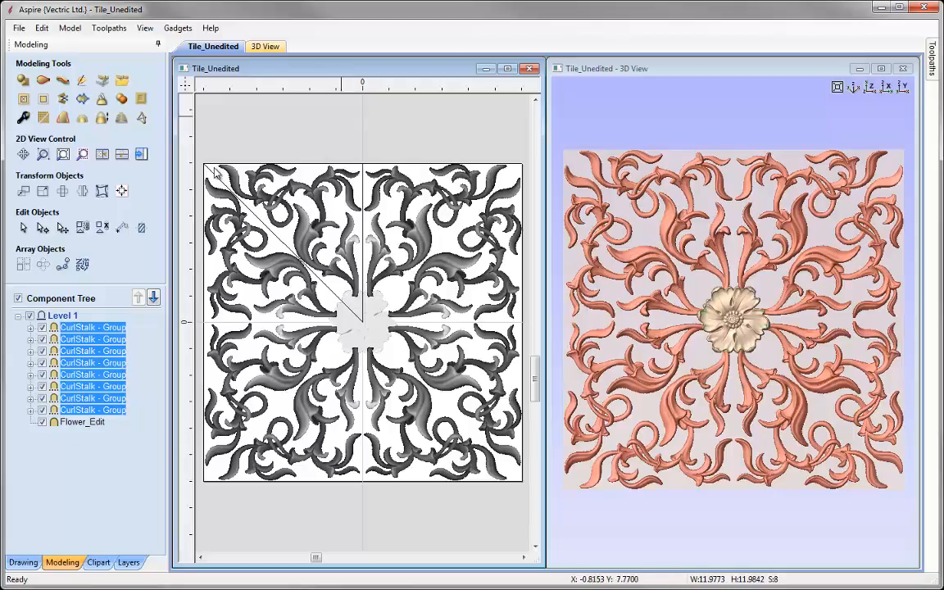
pyautogui.click(335, 288)
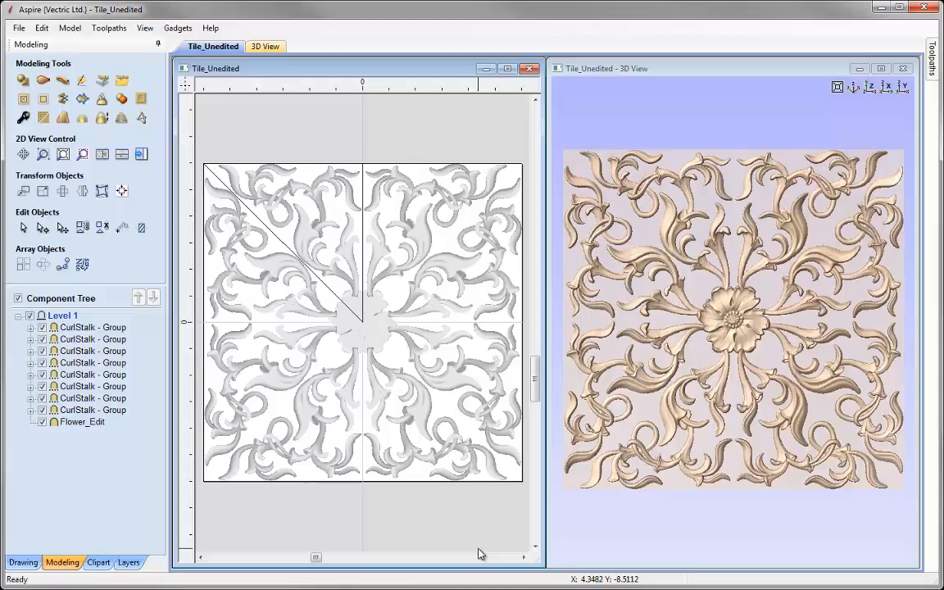
# Save the finished tile as a new file named Tile_Square_Demo.
pyautogui.click(41, 28)
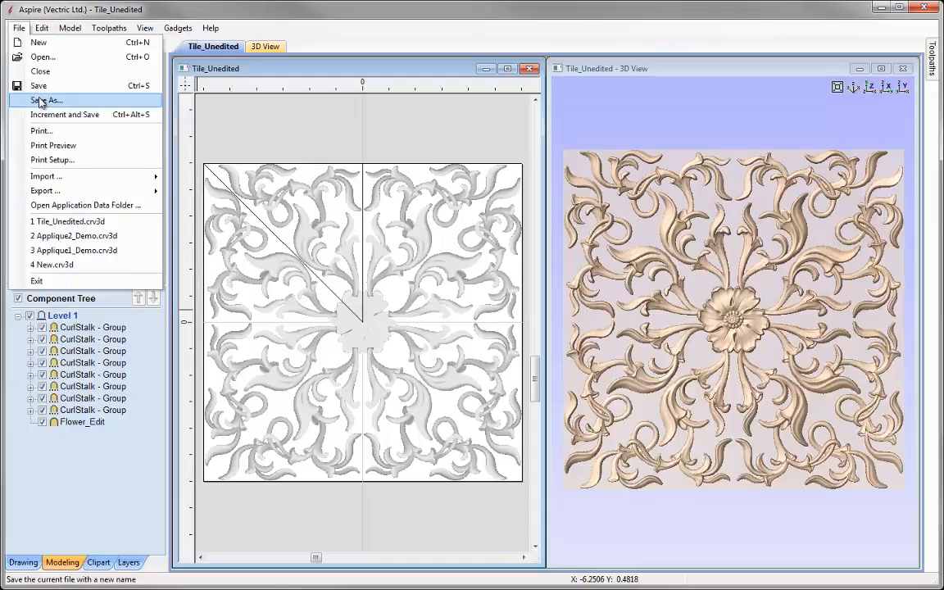
pyautogui.click(43, 99)
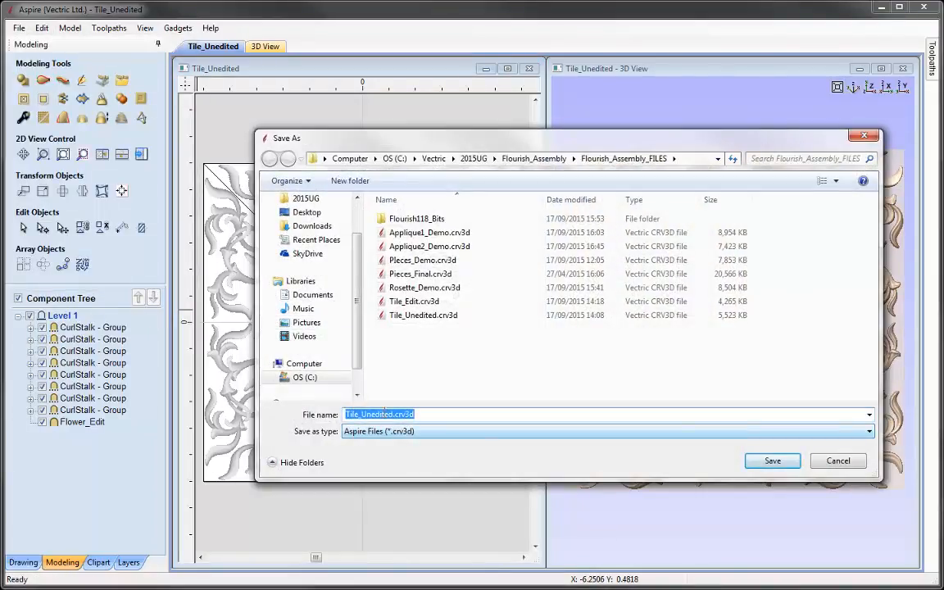
pyautogui.moveTo(361, 414); pyautogui.dragTo(435, 414)
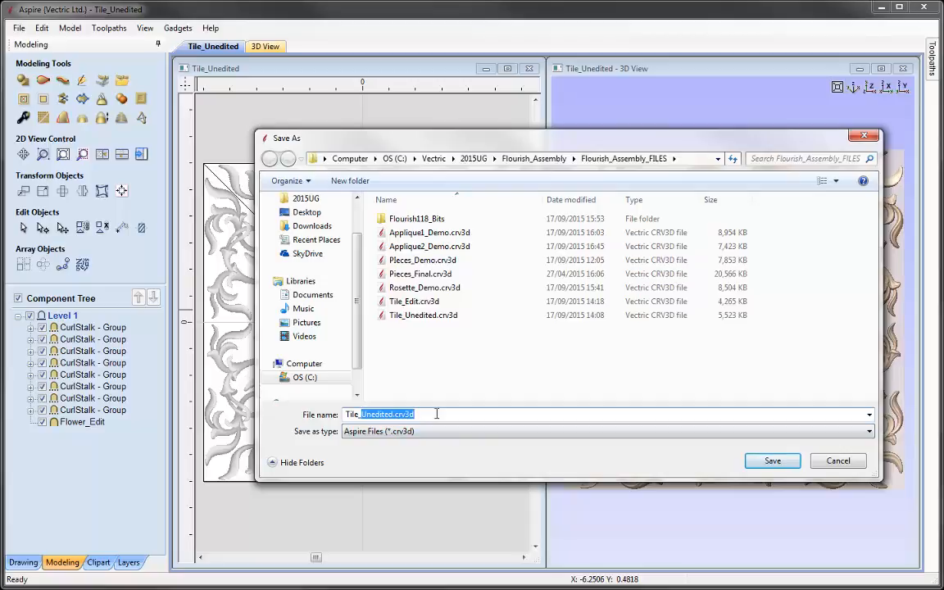
pyautogui.write('S')
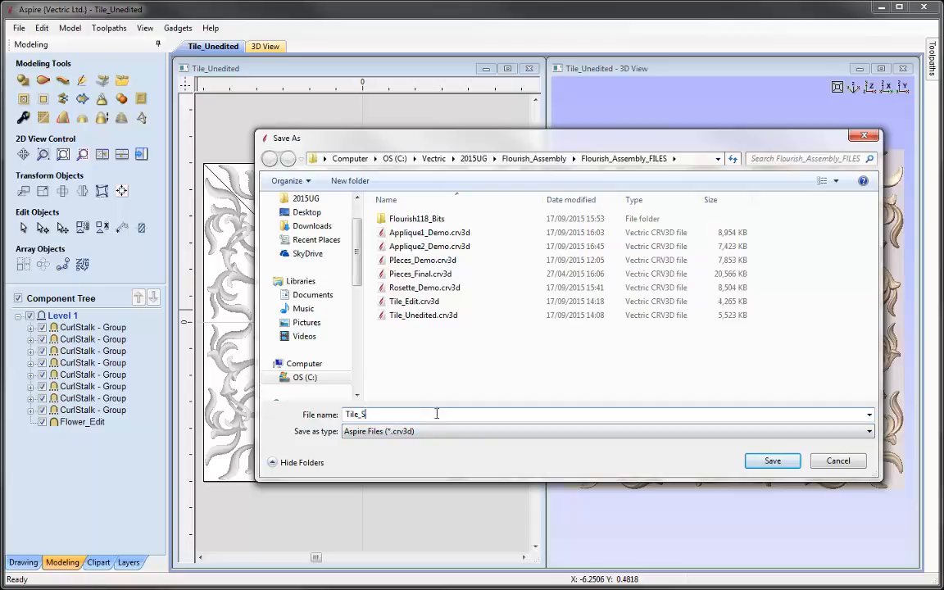
pyautogui.write('quare_Demo')
pyautogui.click(772, 460)
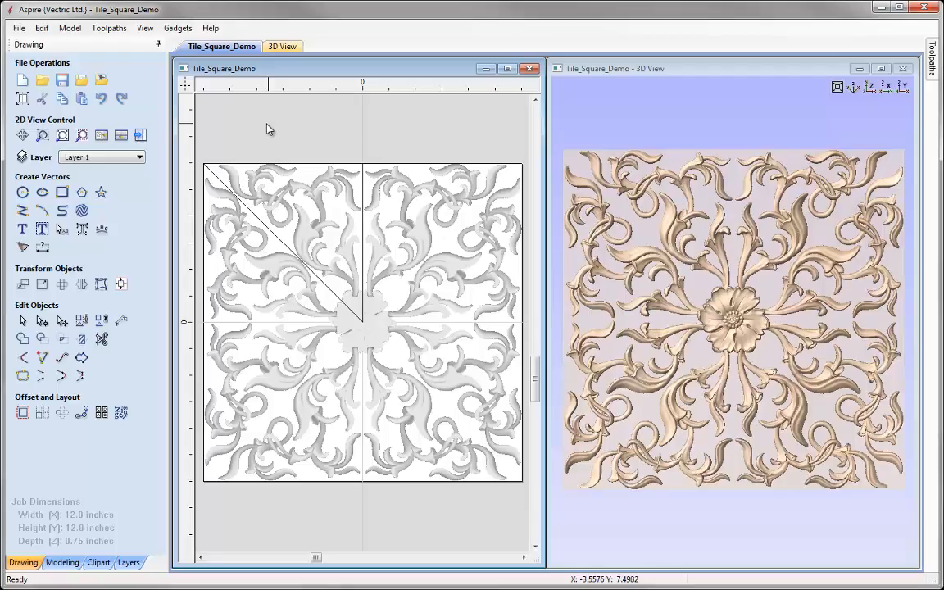
# Create a new job 14 inches wide and 4 inches high, keeping the 0.75 inch thickness and the centre datum.
pyautogui.click(22, 80)
pyautogui.write('14')
pyautogui.press('Tab')
pyautogui.moveTo(87, 111); pyautogui.dragTo(77, 113)
pyautogui.write('4')
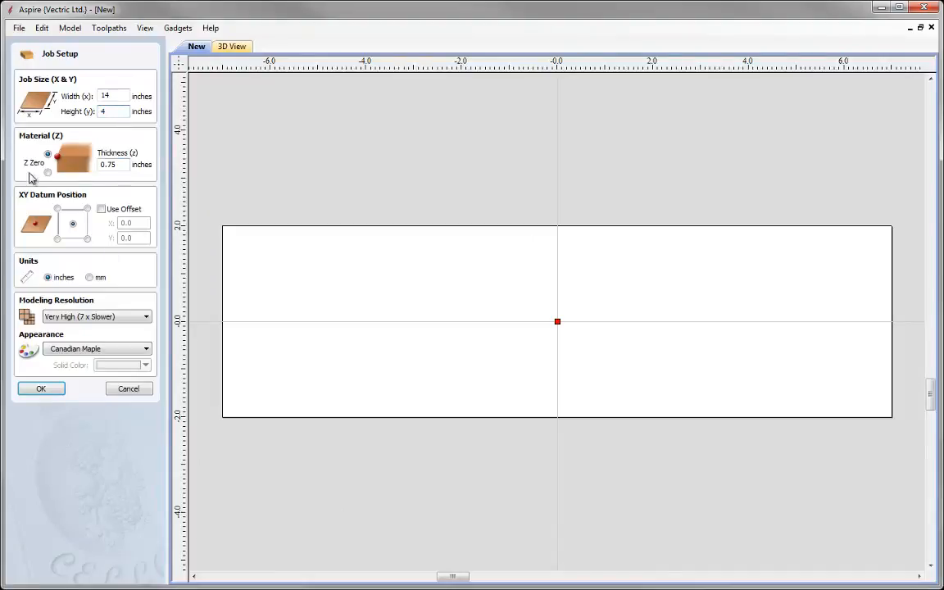
pyautogui.click(41, 389)
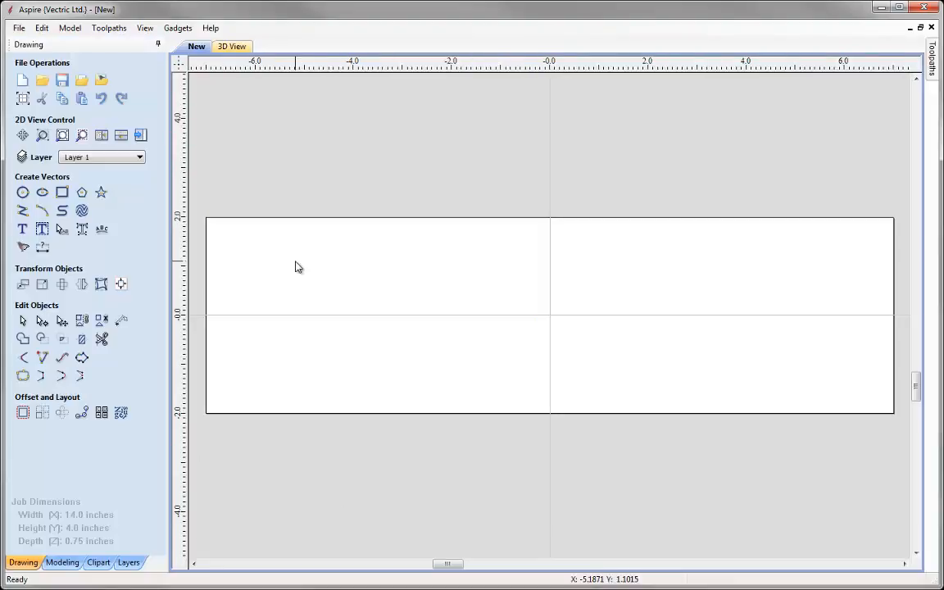
# Insert the Leaf clipart from the Flourish118_Bits library and set its combine mode to Merge.
pyautogui.click(98, 563)
pyautogui.doubleClick(136, 394)
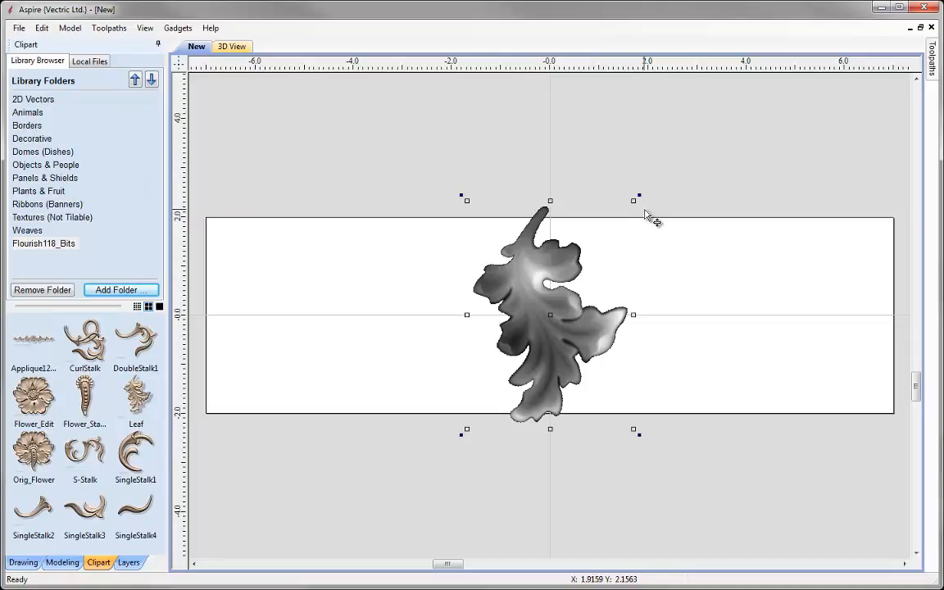
pyautogui.click(62, 562)
pyautogui.rightClick(71, 345)
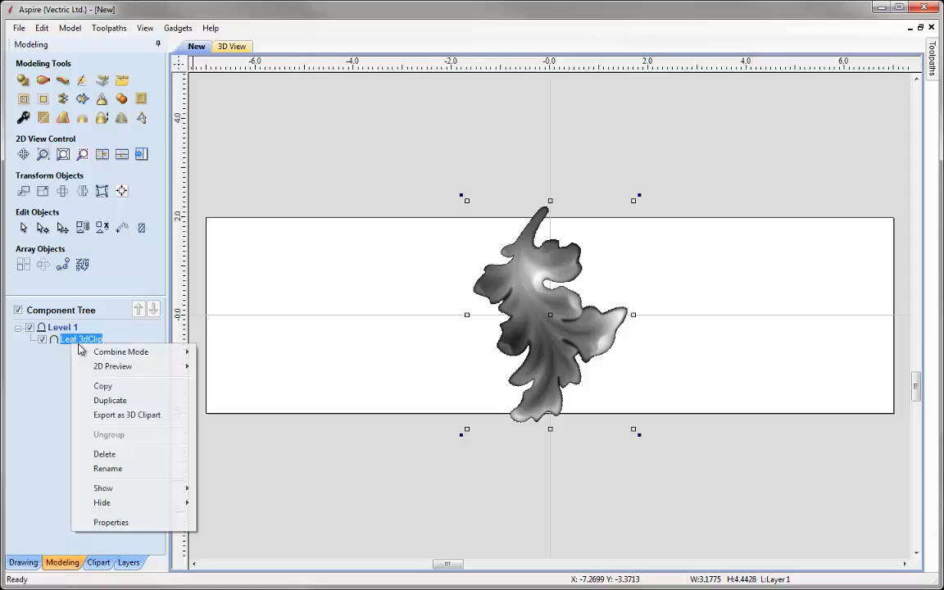
pyautogui.moveTo(163, 352)
pyautogui.click(236, 380)
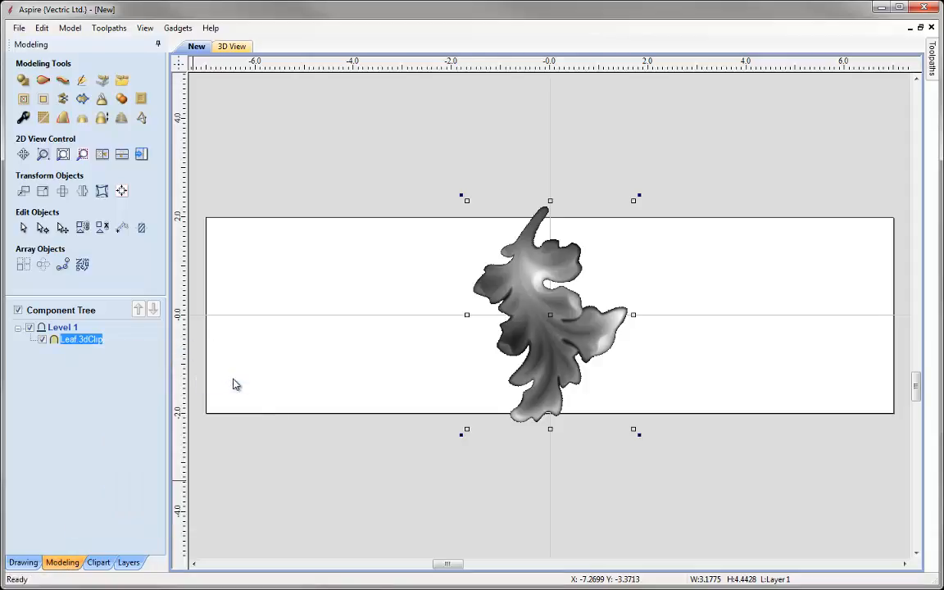
# Stack the 2D and 3D views and rotate the leaf counterclockwise until its stem points to the lower left.
pyautogui.click(121, 156)
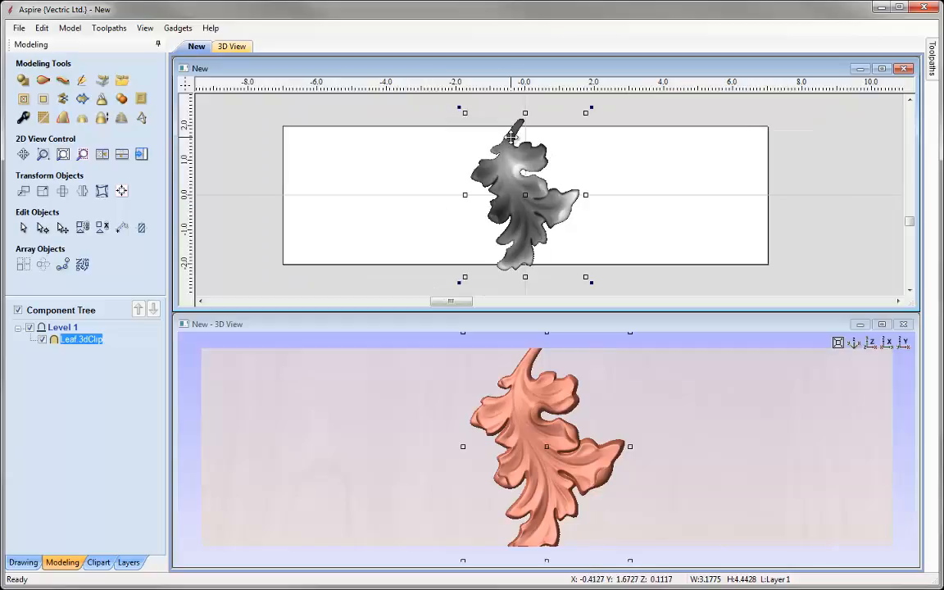
pyautogui.moveTo(590, 109); pyautogui.dragTo(363, 191)
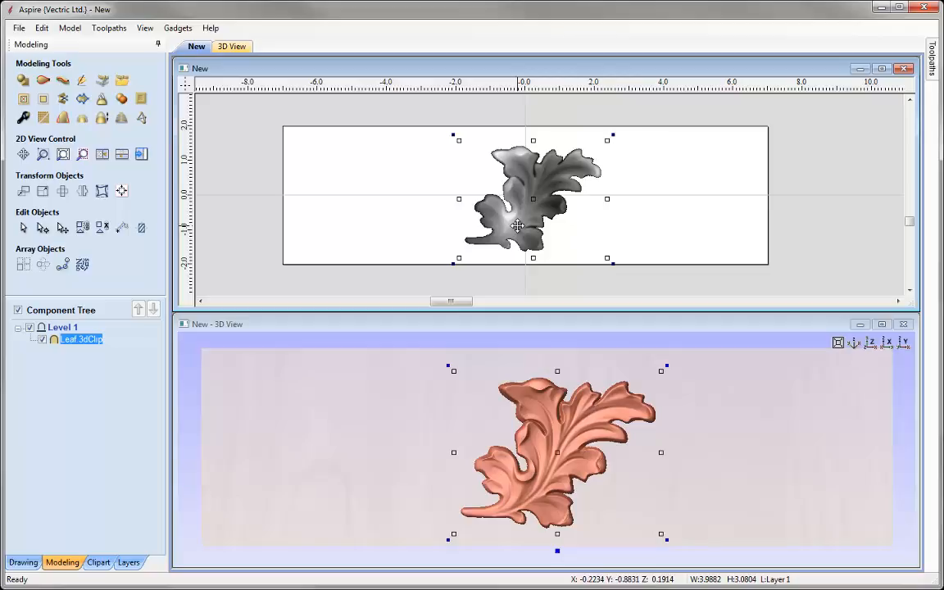
# Try a vertically and horizontally flipped copy of the leaf interlocking with the original on its right side, and delete the copy.
pyautogui.moveTo(517, 225); pyautogui.dragTo(603, 236)
pyautogui.press('v')
pyautogui.press('h')
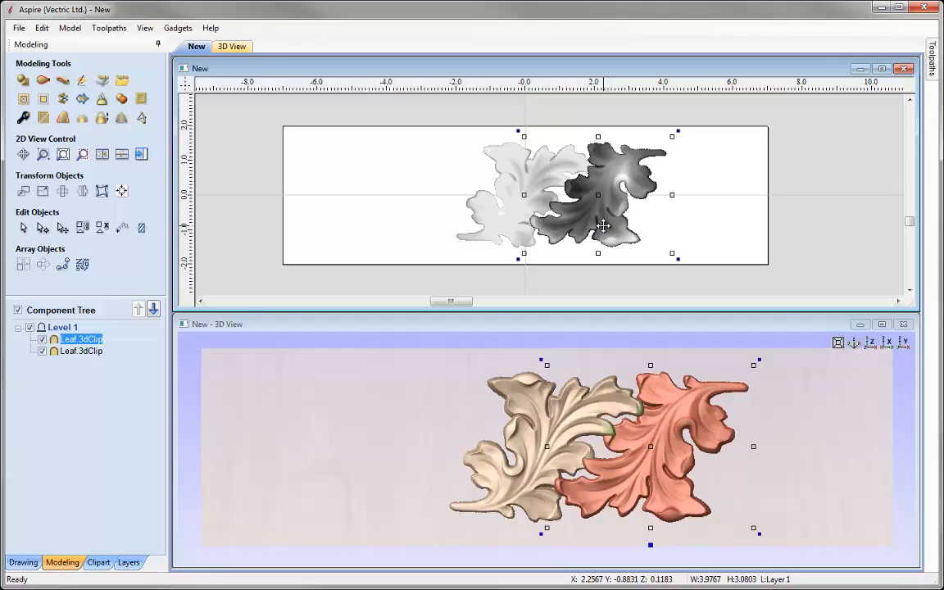
pyautogui.press('Delete')
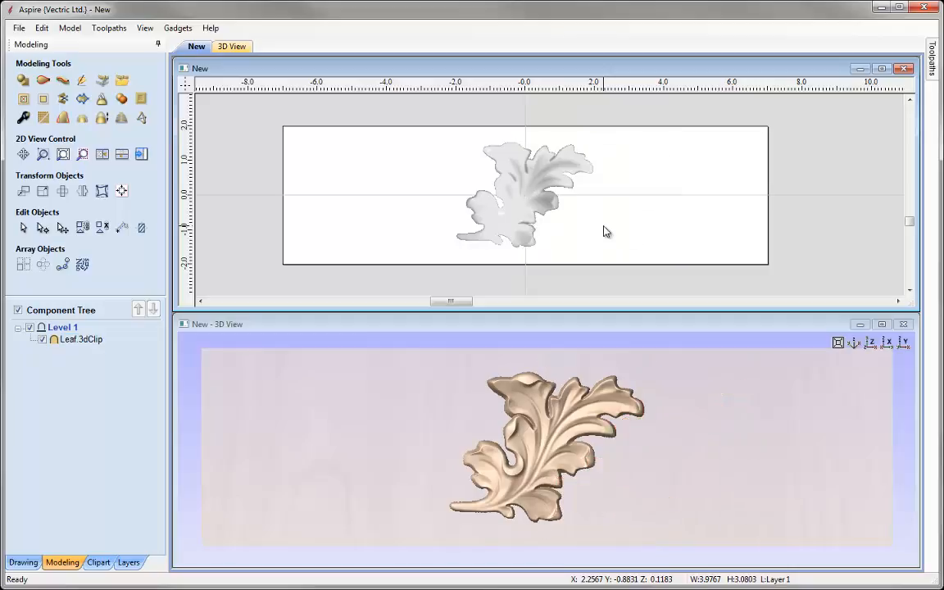
# Move the leaf about 1 inch left so its right-hand middle lobe sits just beside the job's vertical centre line.
pyautogui.click(541, 245)
pyautogui.click(520, 210)
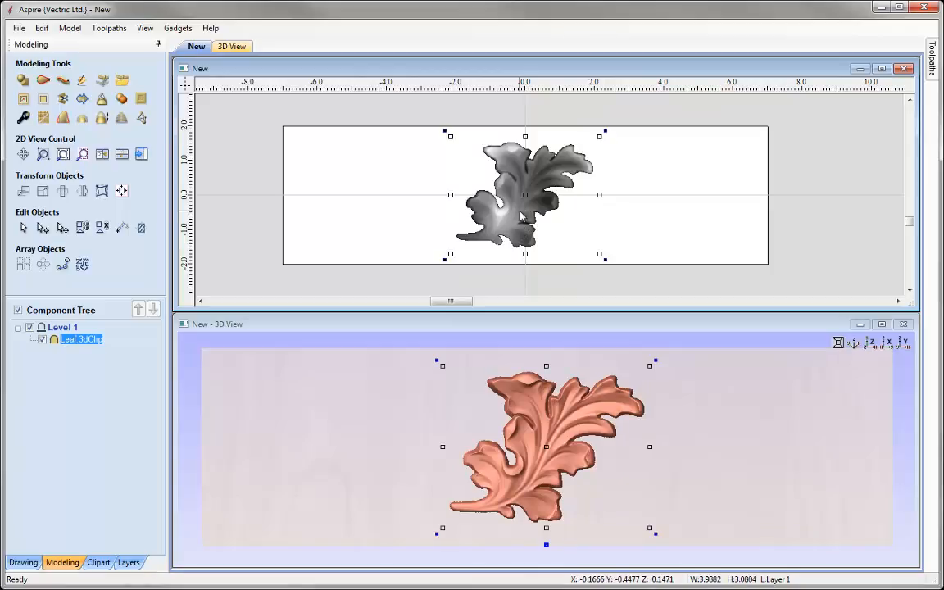
pyautogui.moveTo(522, 209); pyautogui.dragTo(487, 215)
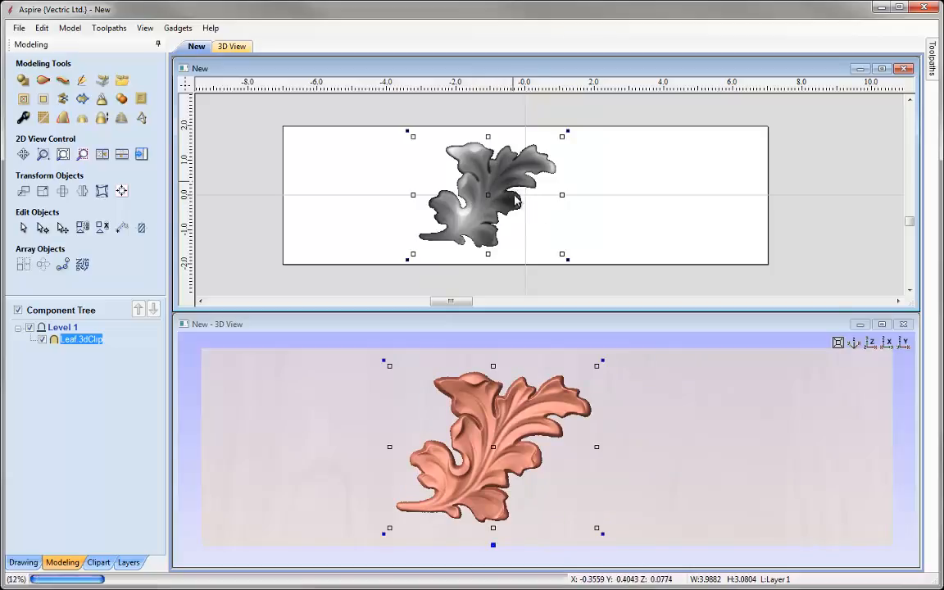
pyautogui.scroll(3, 514, 192)
pyautogui.moveTo(515, 210); pyautogui.dragTo(519, 209)
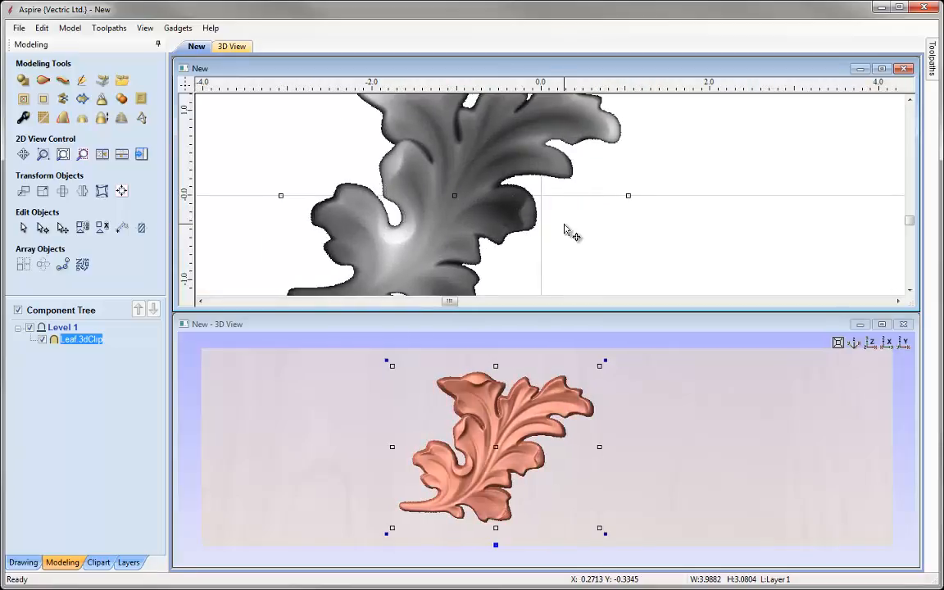
pyautogui.scroll(-3, 569, 233)
pyautogui.click(672, 248)
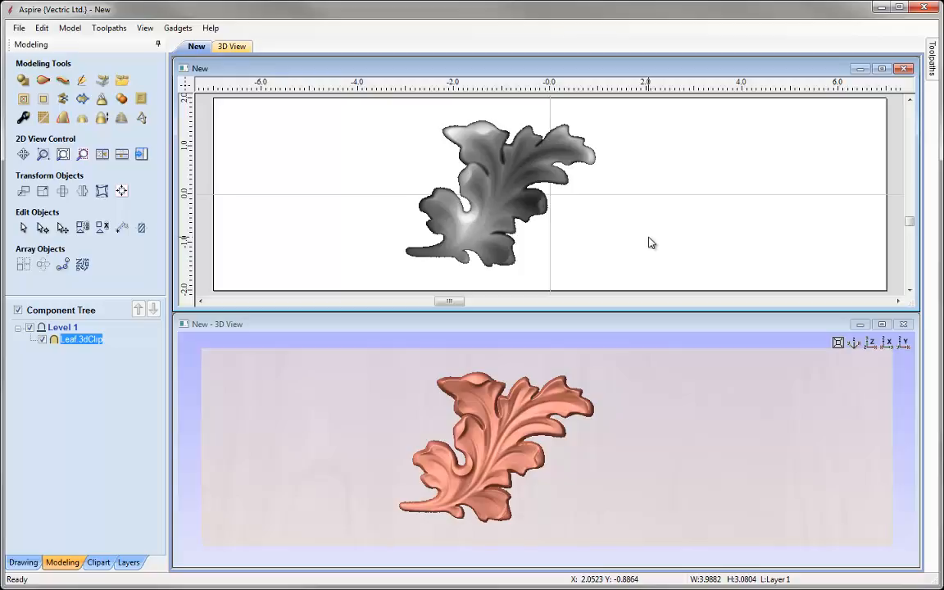
# Create a horizontally mirrored copy of the leaf across the job centre and flip the copy vertically so both leaves interlock.
pyautogui.hotkey('ctrl', 'shift', 'h')
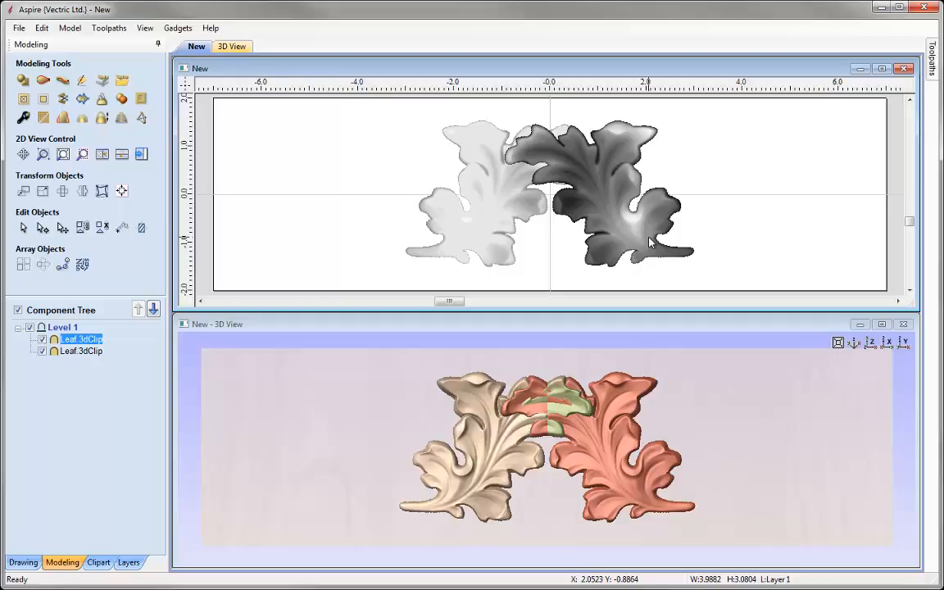
pyautogui.hotkey('ctrl', 'shift', 'v')
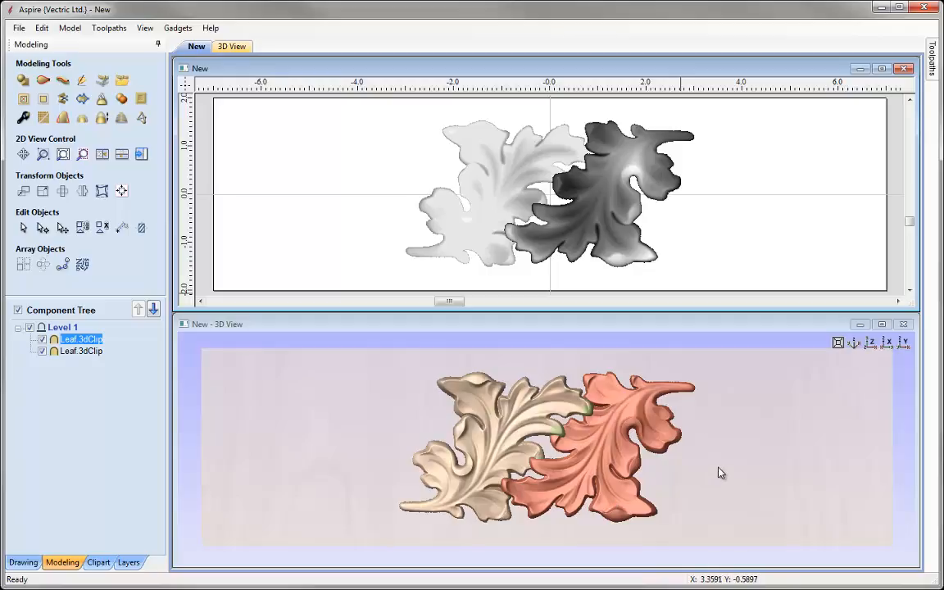
pyautogui.click(755, 256)
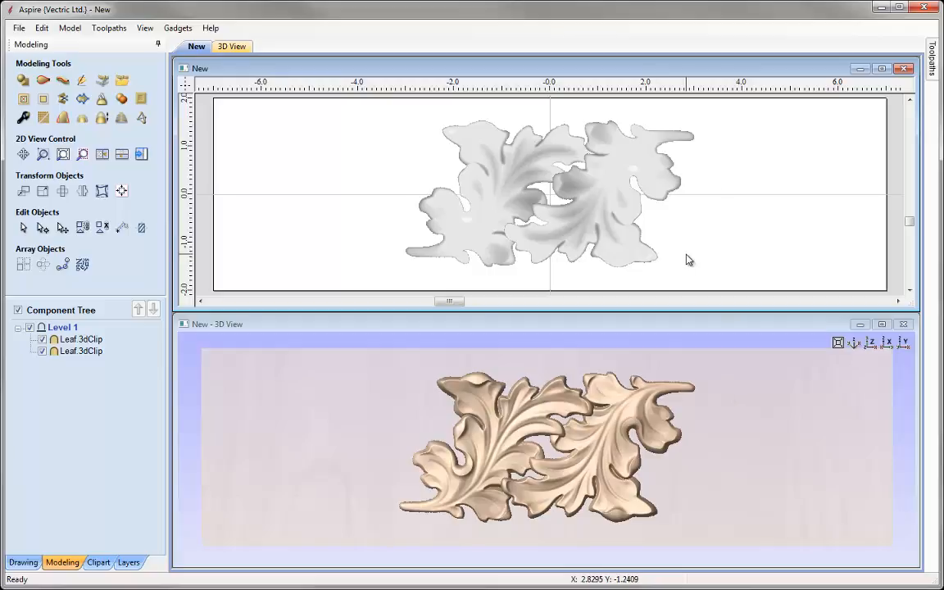
# Group the two interlocking leaves and move the group about 2.6 inches left so its right lobe reaches the job centre.
pyautogui.click(632, 172)
pyautogui.keyDown('shift'); pyautogui.click(478, 149); pyautogui.keyUp('shift')
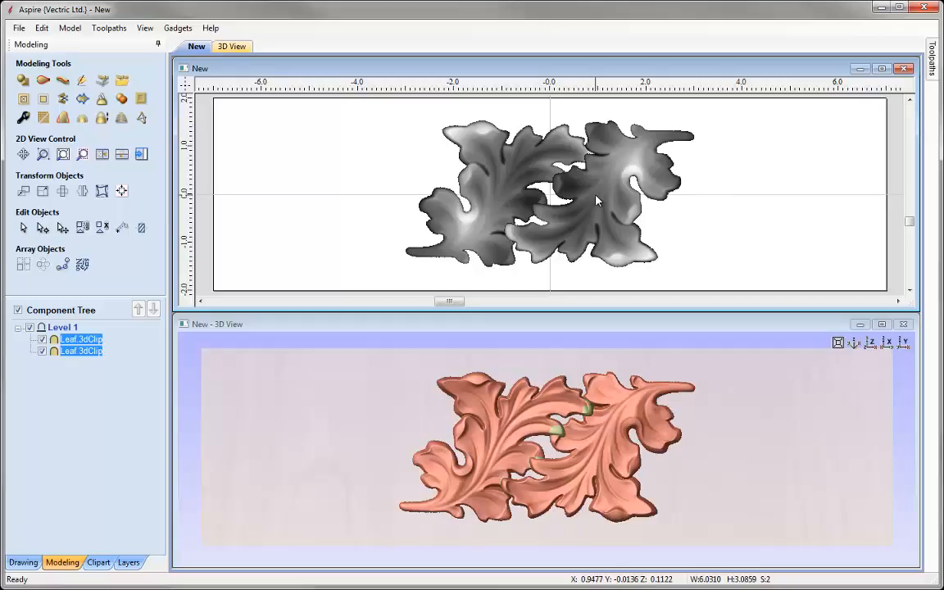
pyautogui.click(82, 227)
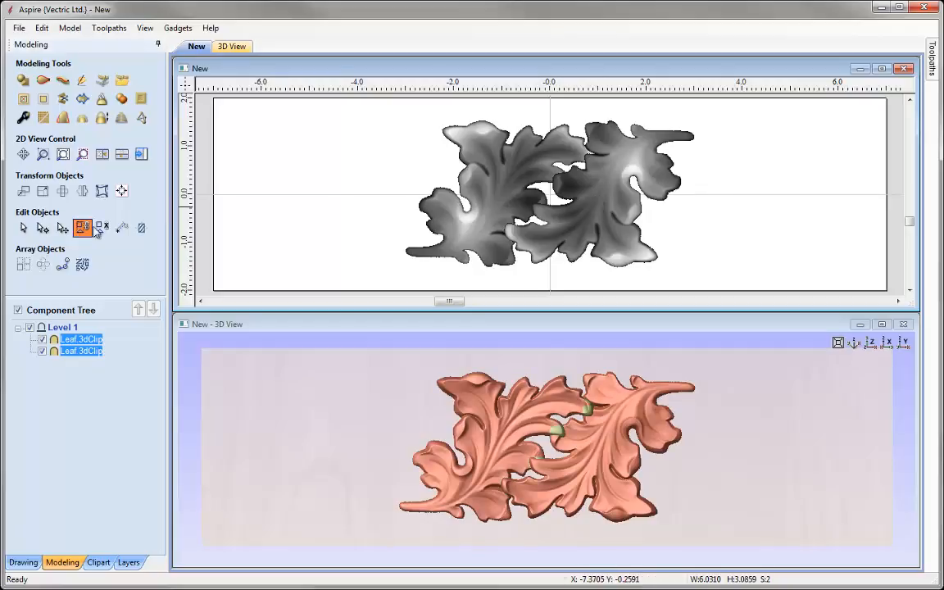
pyautogui.click(540, 229)
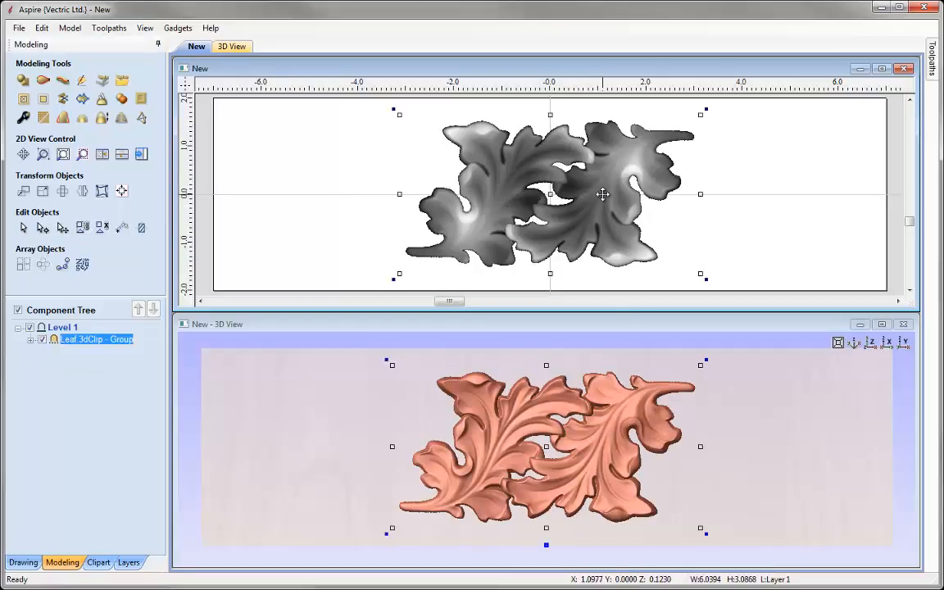
pyautogui.moveTo(589, 198); pyautogui.dragTo(480, 196)
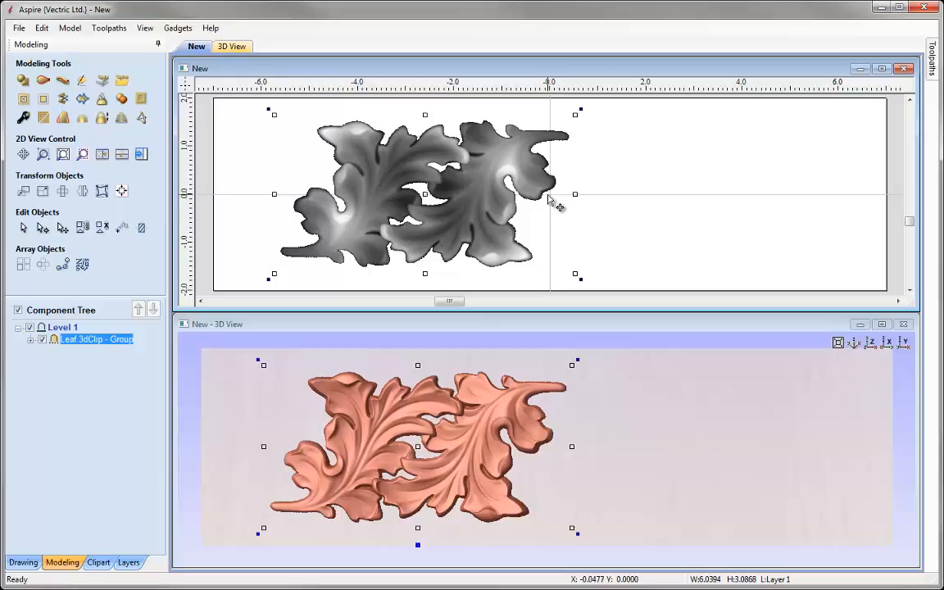
# Set up a Circular Copy of the leaf group with its rotation centre at X 0, Y 0.
pyautogui.click(43, 265)
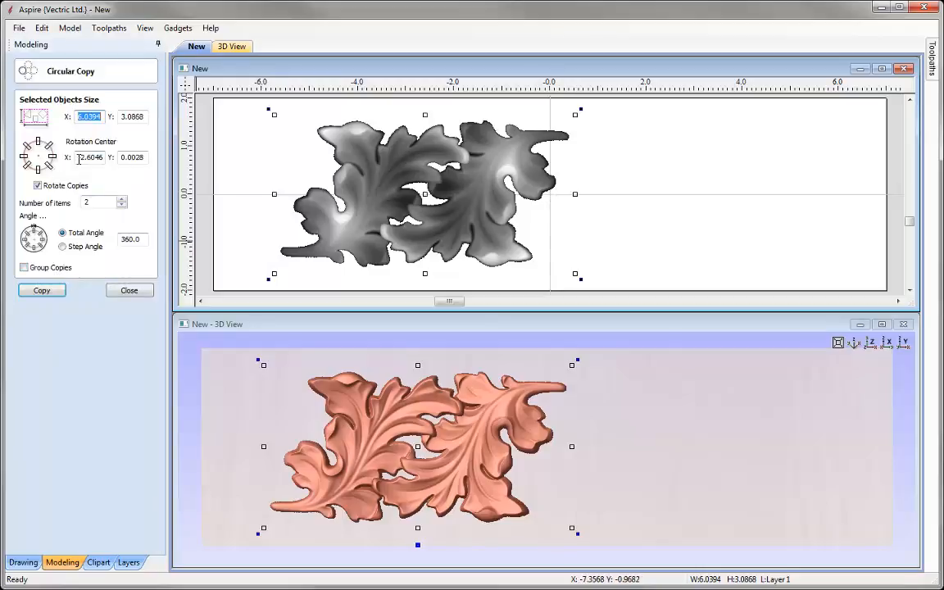
pyautogui.write('0')
pyautogui.press('Tab')
pyautogui.write('0')
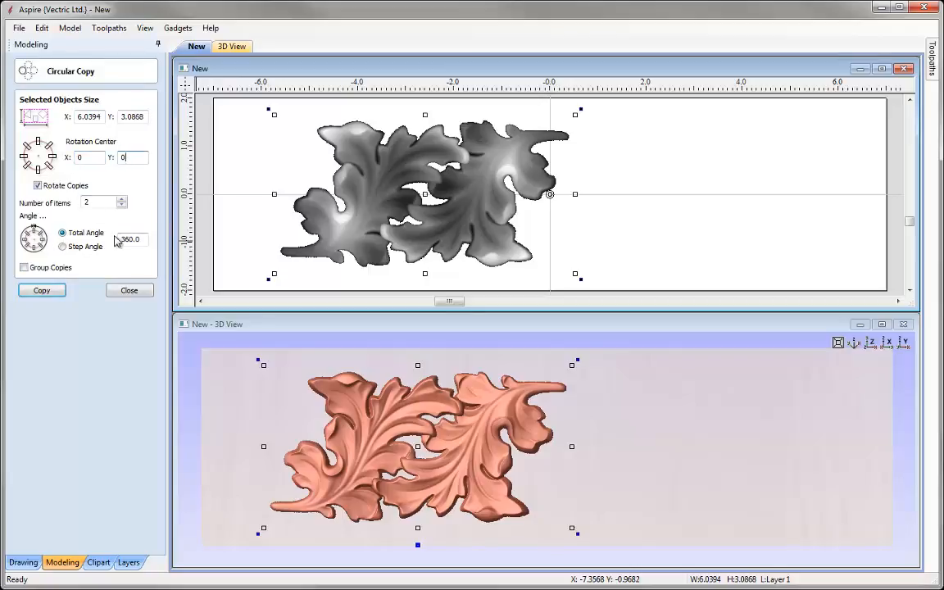
# Try the two-item circular copy of the leaf group and delete the copy on the right half.
pyautogui.click(57, 291)
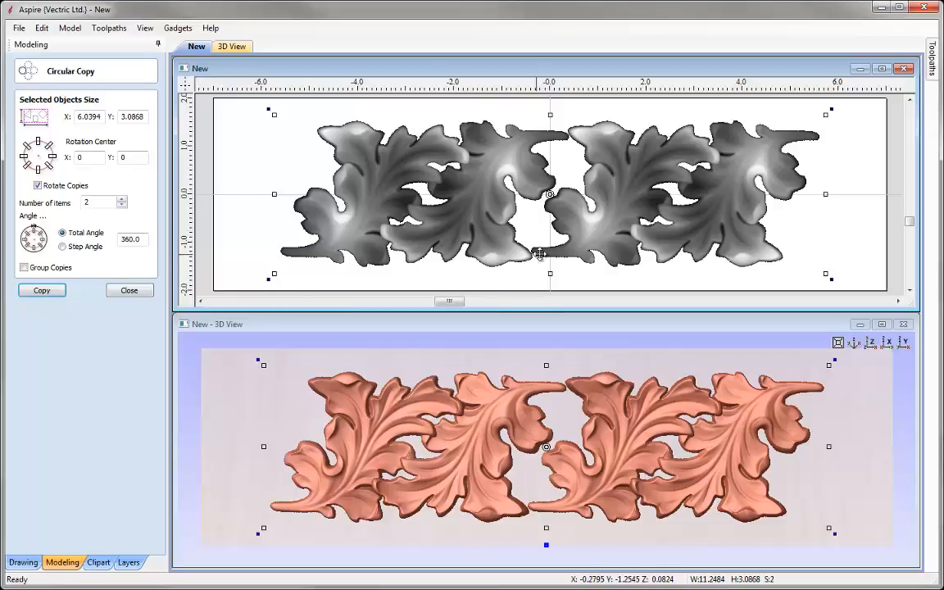
pyautogui.click(595, 272)
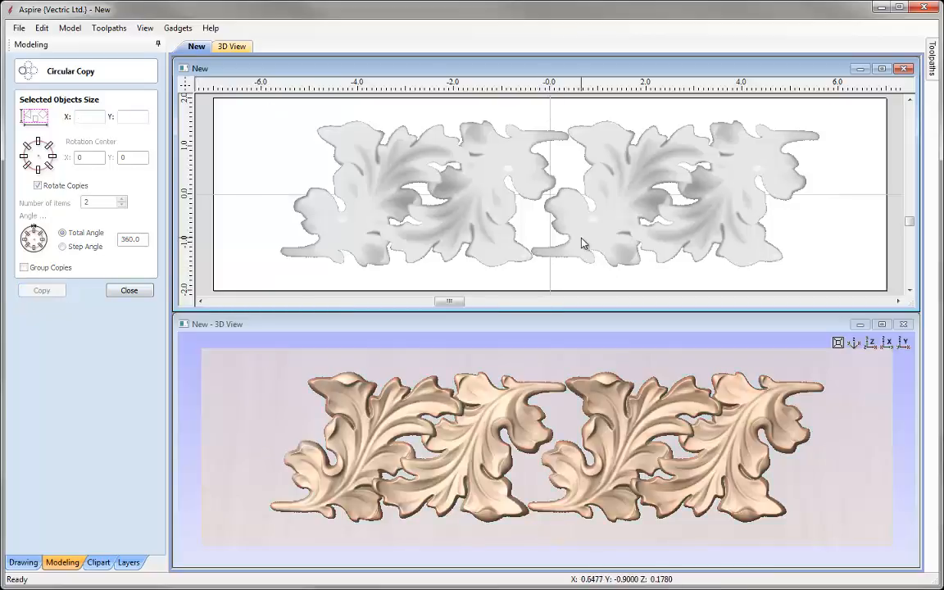
pyautogui.click(583, 240)
pyautogui.press('Delete')
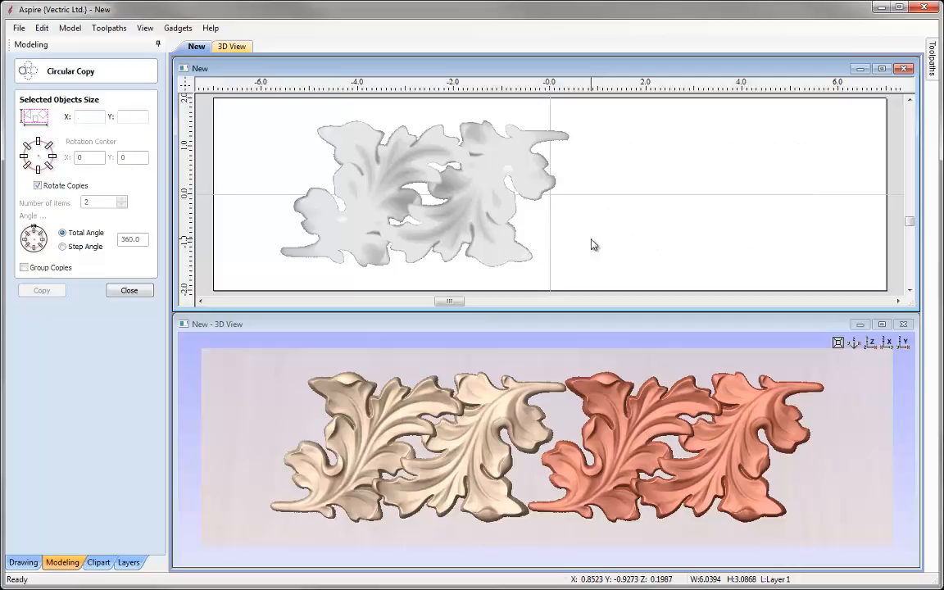
# Shift the leaf group slightly right and make a two-item circular copy of it through 360 degrees about the job centre.
pyautogui.click(531, 183)
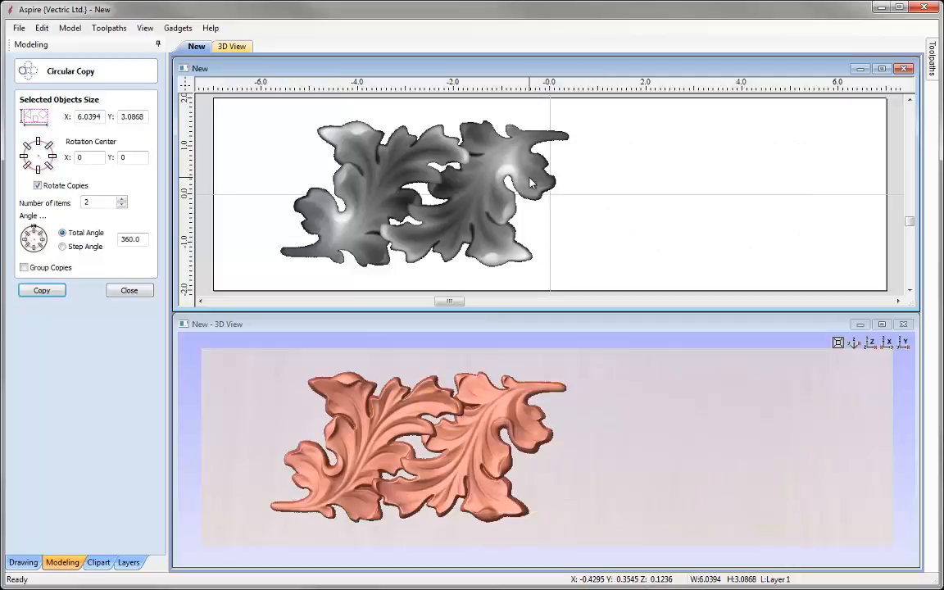
pyautogui.moveTo(535, 183); pyautogui.dragTo(537, 186)
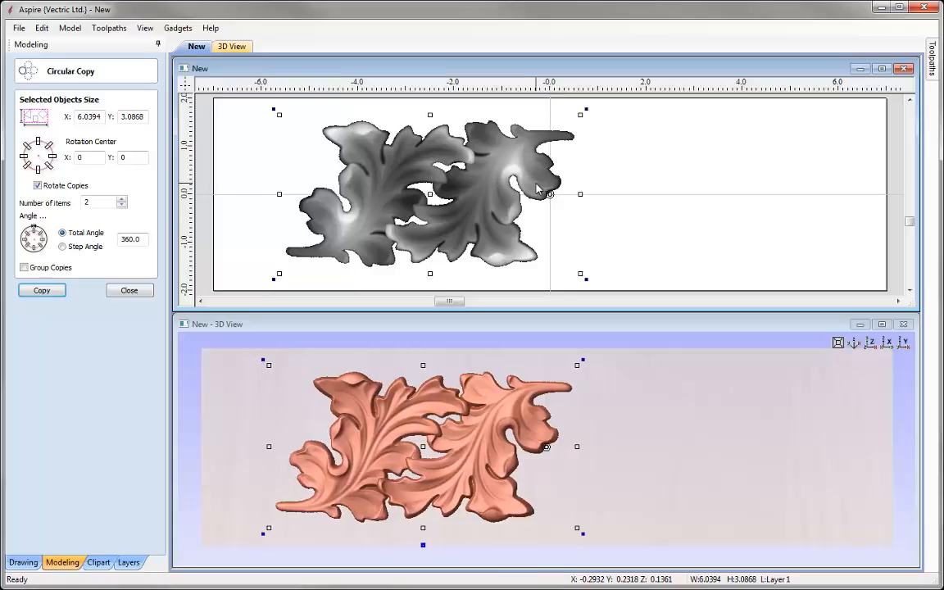
pyautogui.click(62, 296)
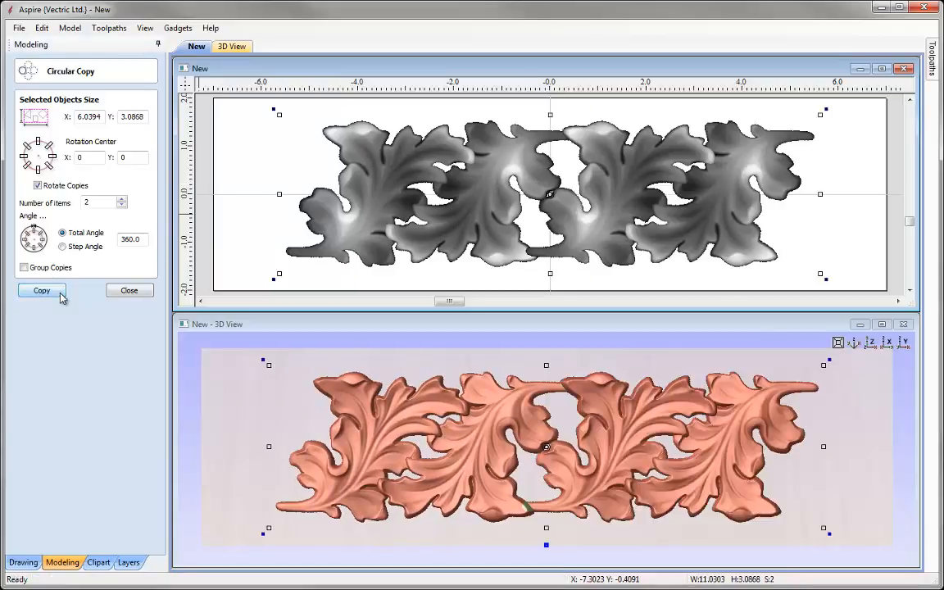
pyautogui.click(125, 290)
pyautogui.click(436, 273)
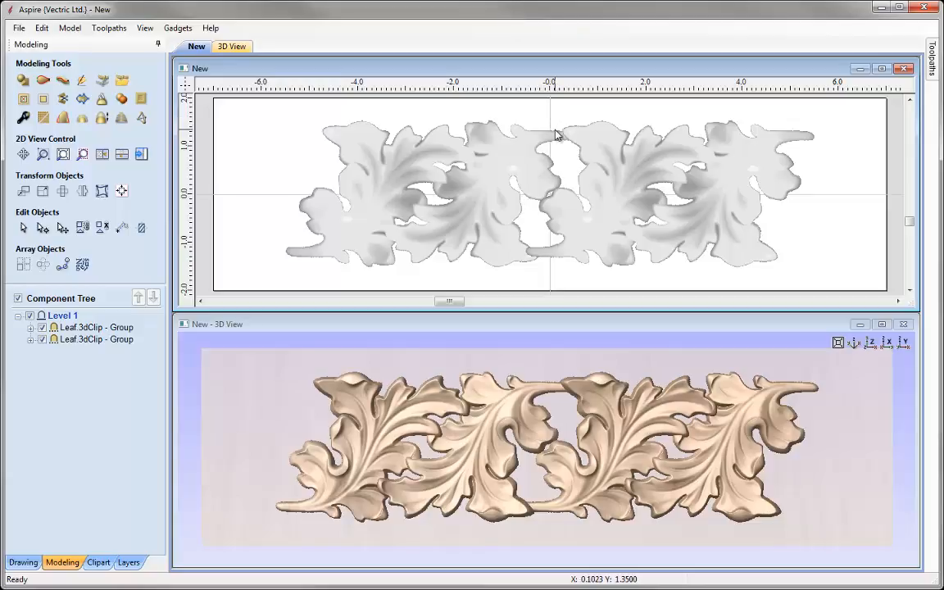
# Draw a vertical line about 5.5 inches long through the right leaf group, extending above and below the job.
pyautogui.scroll(-2, 550, 124)
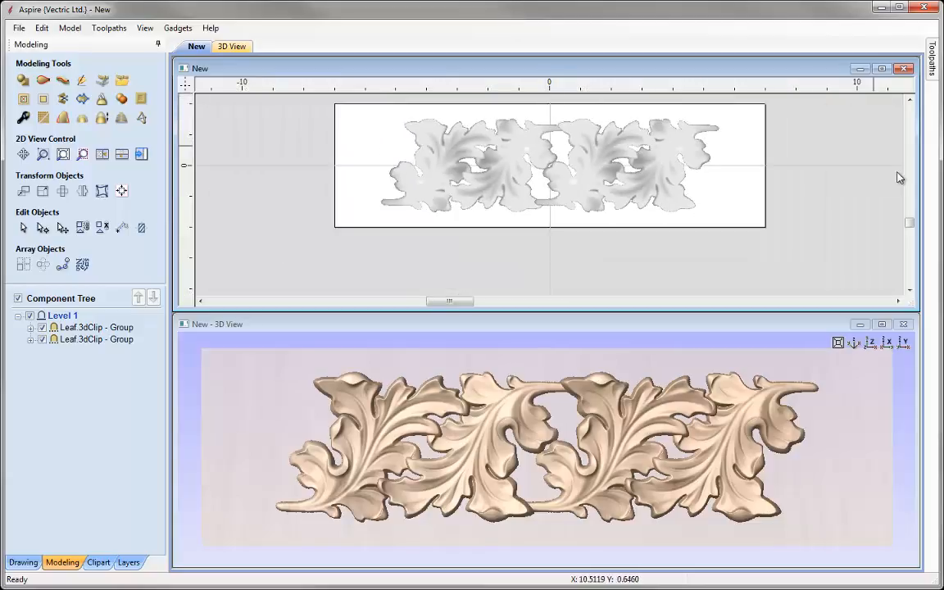
pyautogui.moveTo(908, 222); pyautogui.dragTo(908, 222)
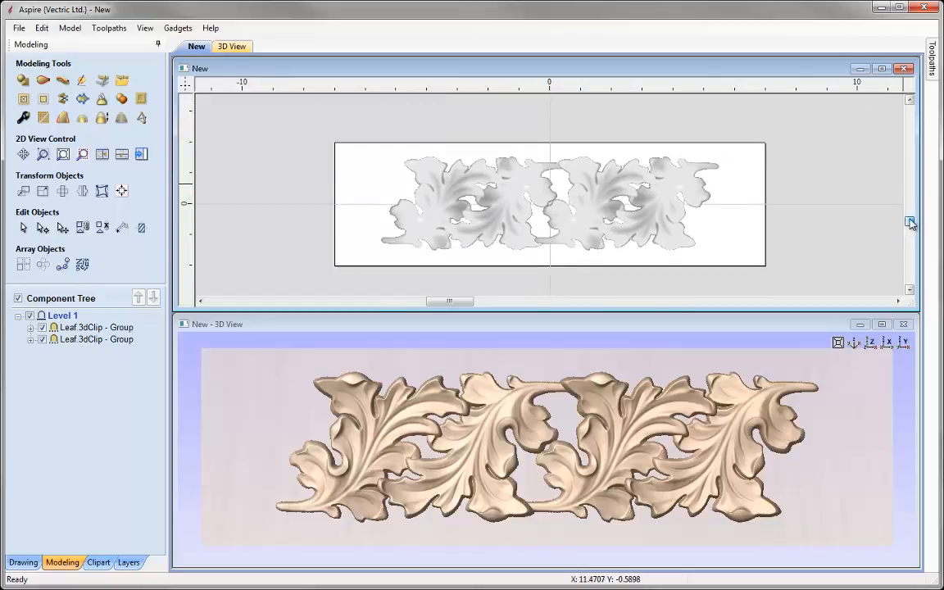
pyautogui.click(542, 196)
pyautogui.click(724, 221)
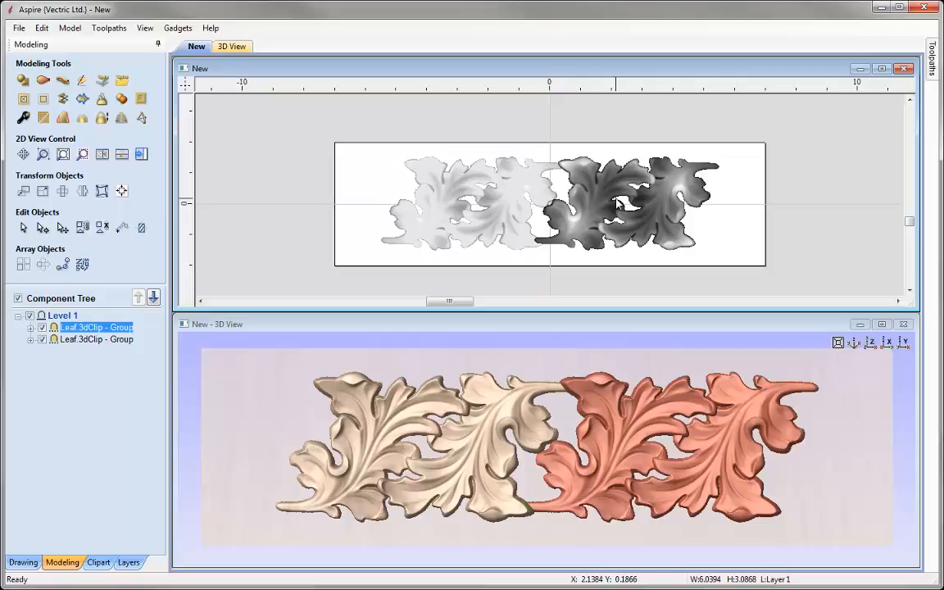
pyautogui.click(727, 202)
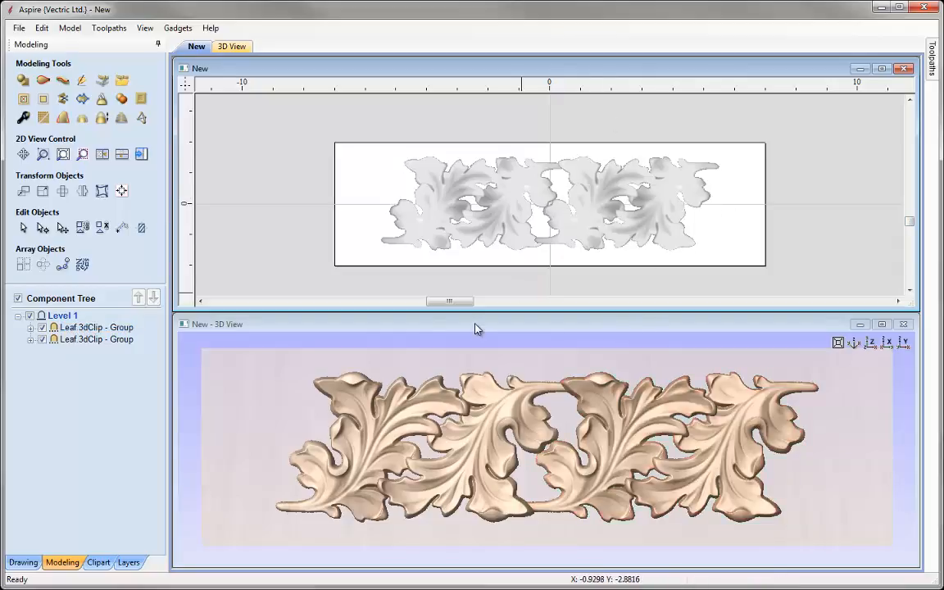
pyautogui.click(24, 562)
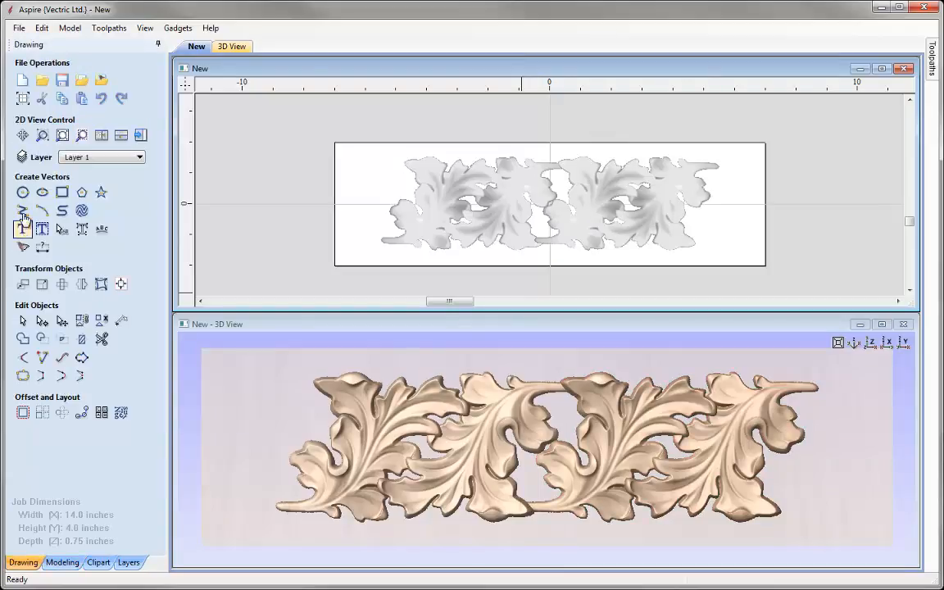
pyautogui.click(21, 209)
pyautogui.click(653, 115)
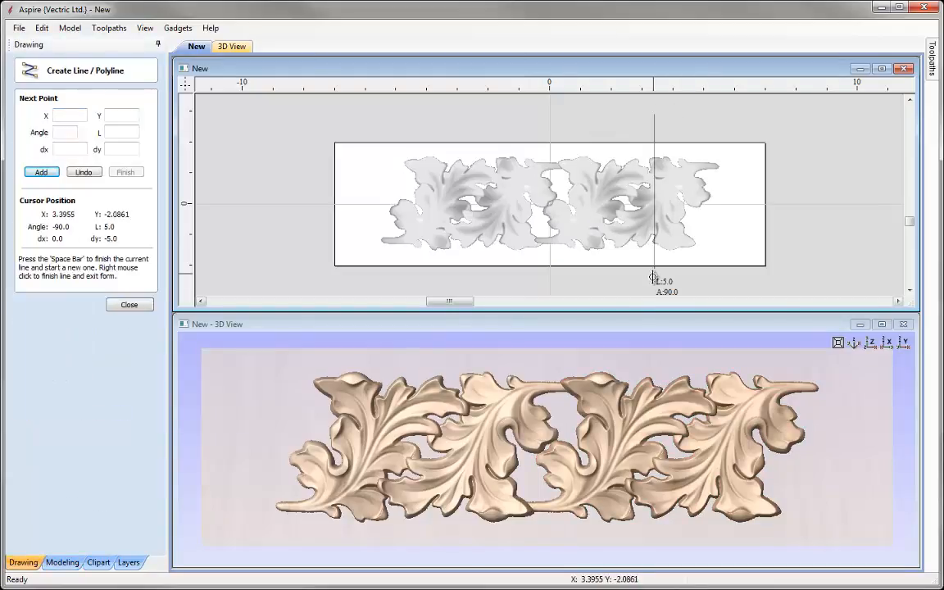
pyautogui.click(653, 281)
pyautogui.rightClick(653, 280)
# Align the vertical line horizontally to the centre of the right leaf group.
pyautogui.keyDown('shift'); pyautogui.click(640, 227); pyautogui.keyUp('shift')
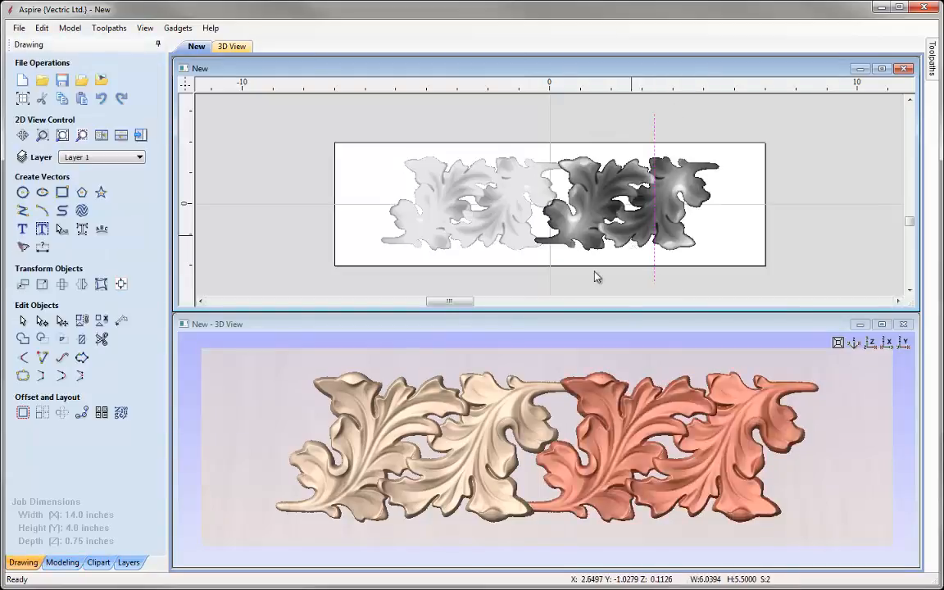
pyautogui.click(101, 283)
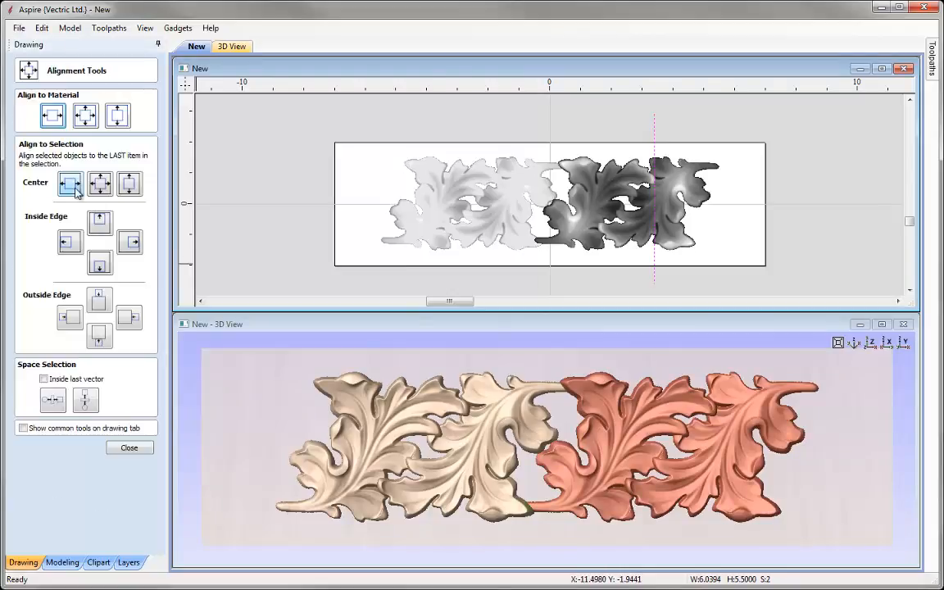
pyautogui.click(71, 185)
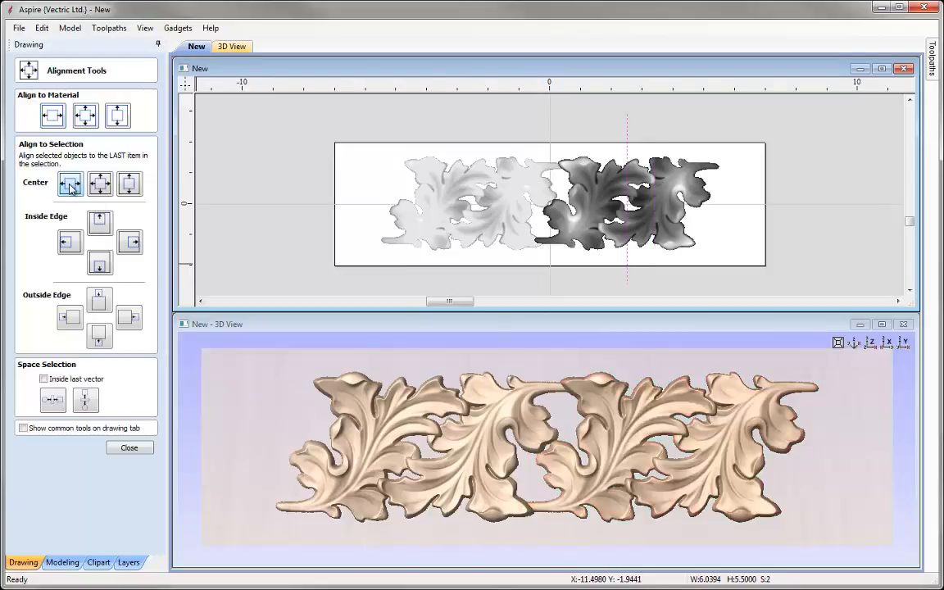
pyautogui.click(125, 448)
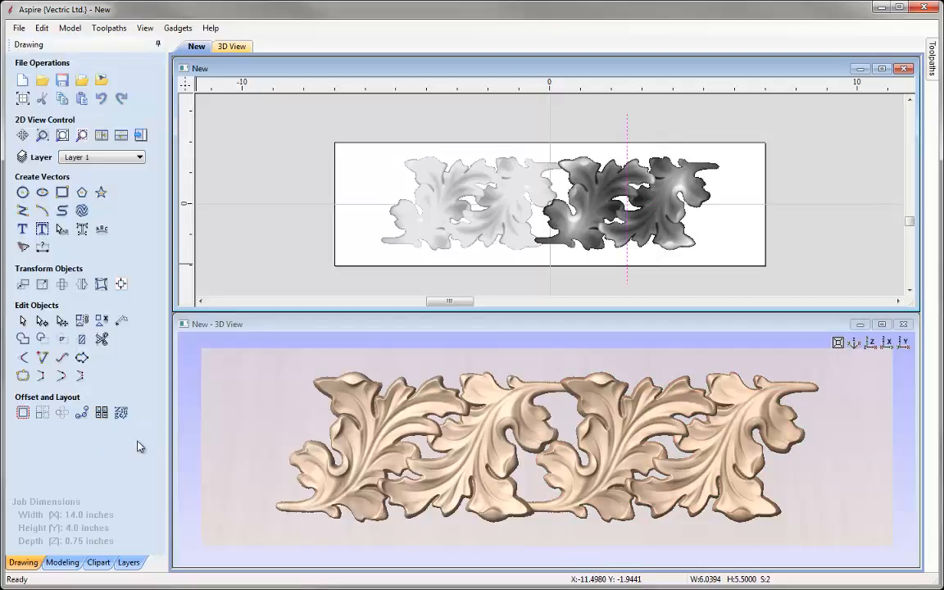
# Copy the absolute X position value of the vertical line from its Move settings.
pyautogui.click(628, 277)
pyautogui.click(627, 275)
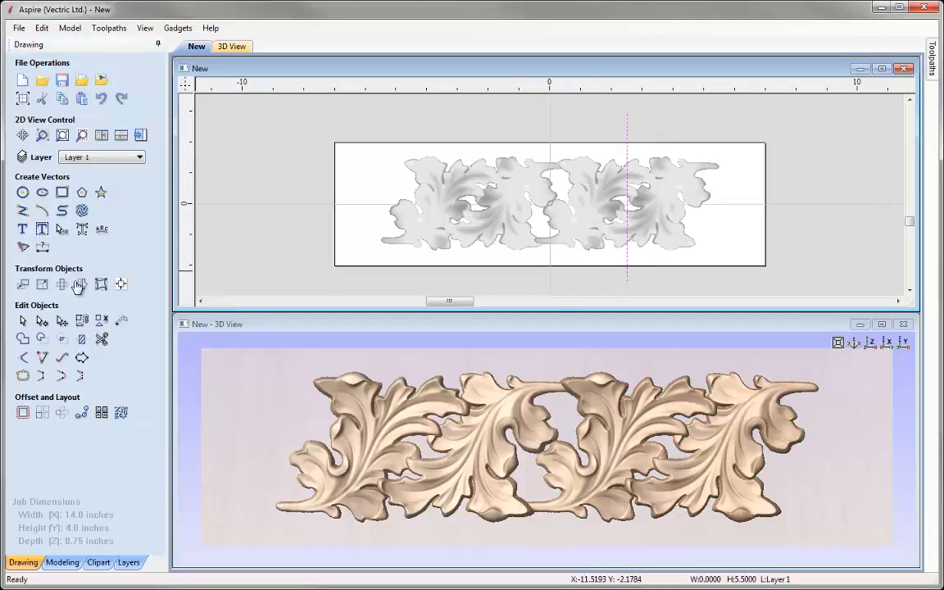
pyautogui.click(23, 284)
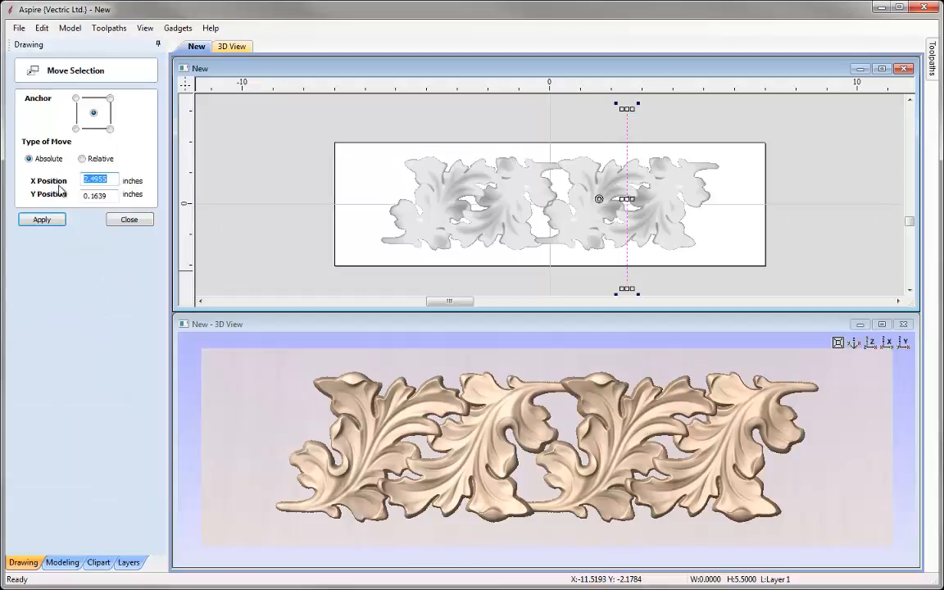
pyautogui.rightClick(100, 178)
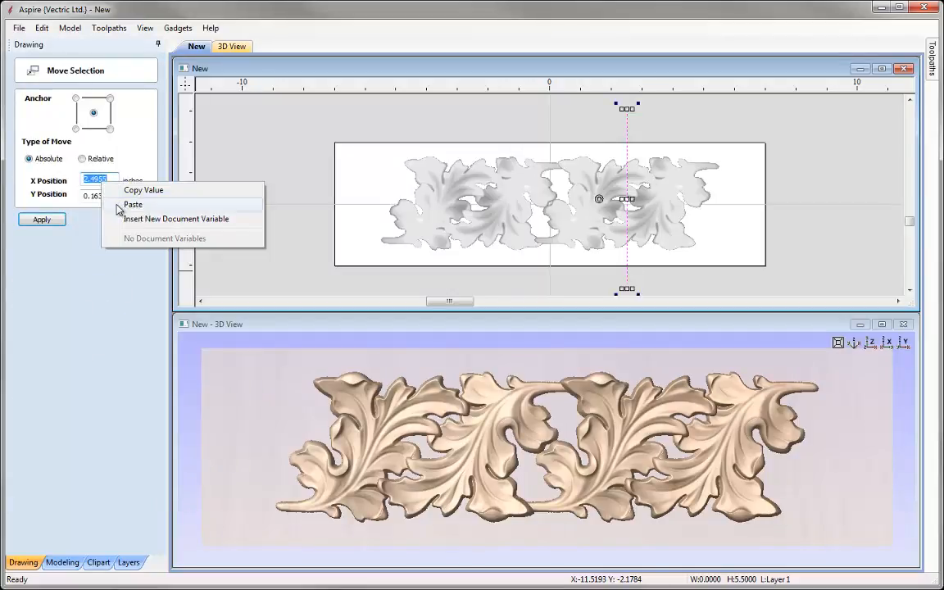
pyautogui.click(141, 192)
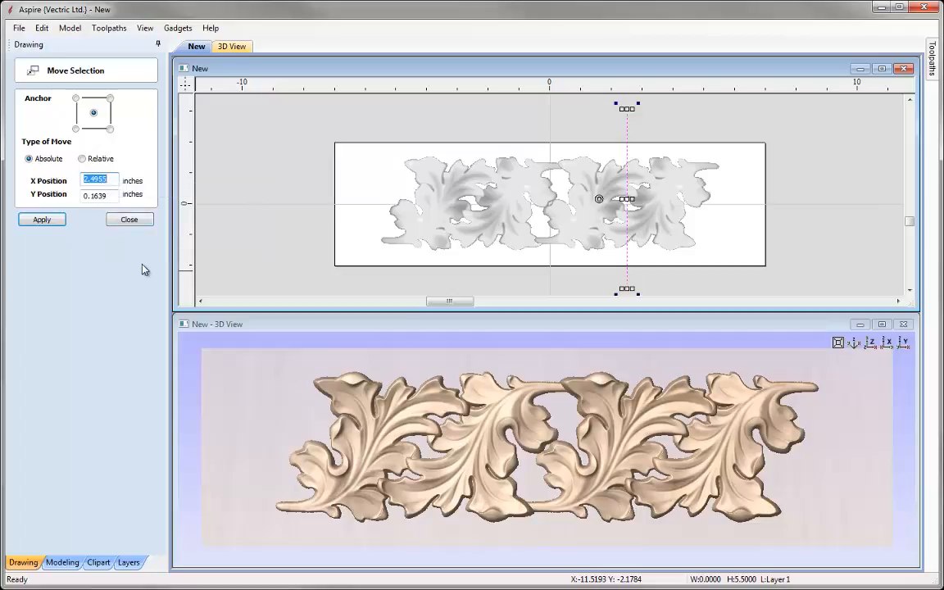
pyautogui.click(127, 220)
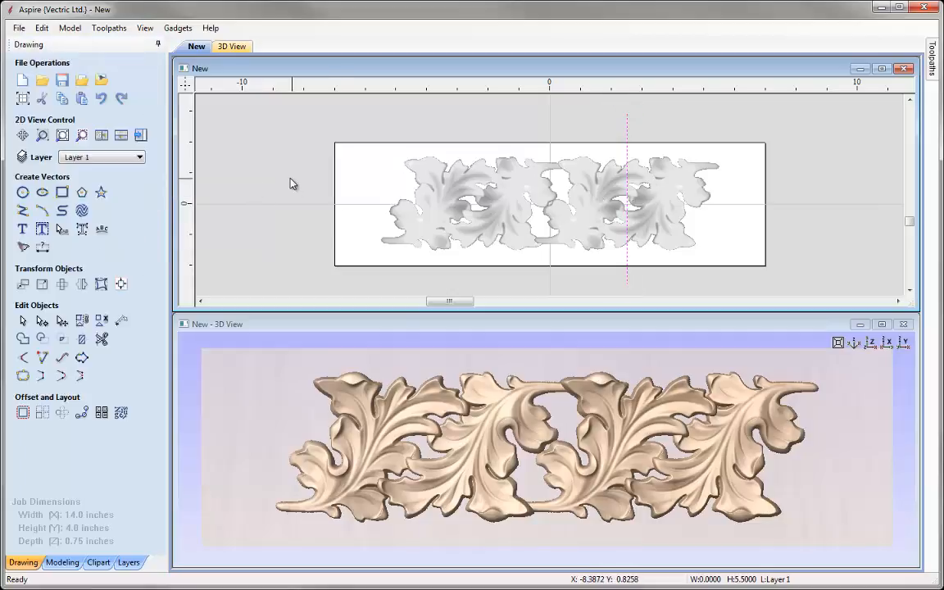
# Set up an array copy of both leaf groups with an X offset of 2.4955*4 inches.
pyautogui.scroll(-2, 541, 172)
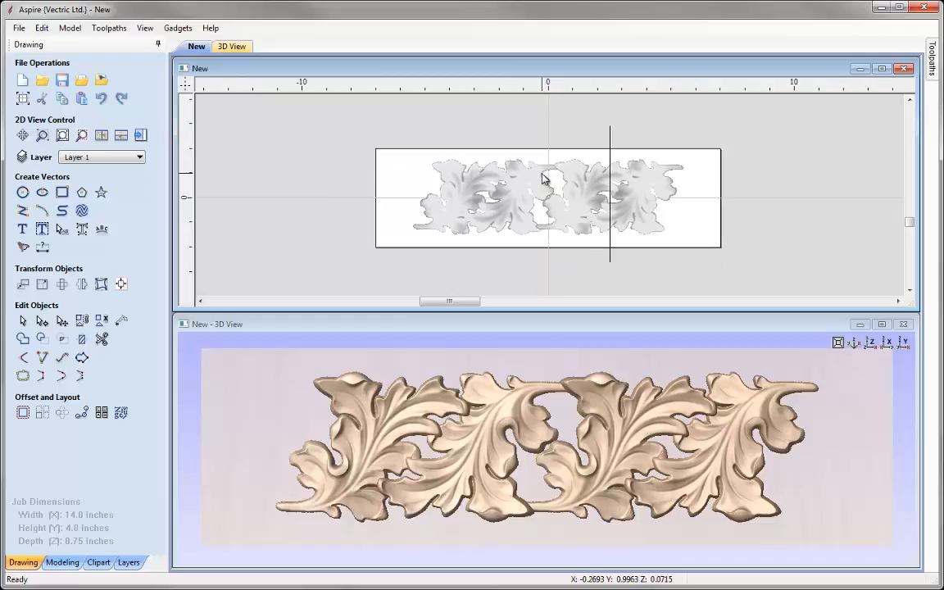
pyautogui.click(522, 182)
pyautogui.keyDown('shift'); pyautogui.click(508, 181); pyautogui.keyUp('shift')
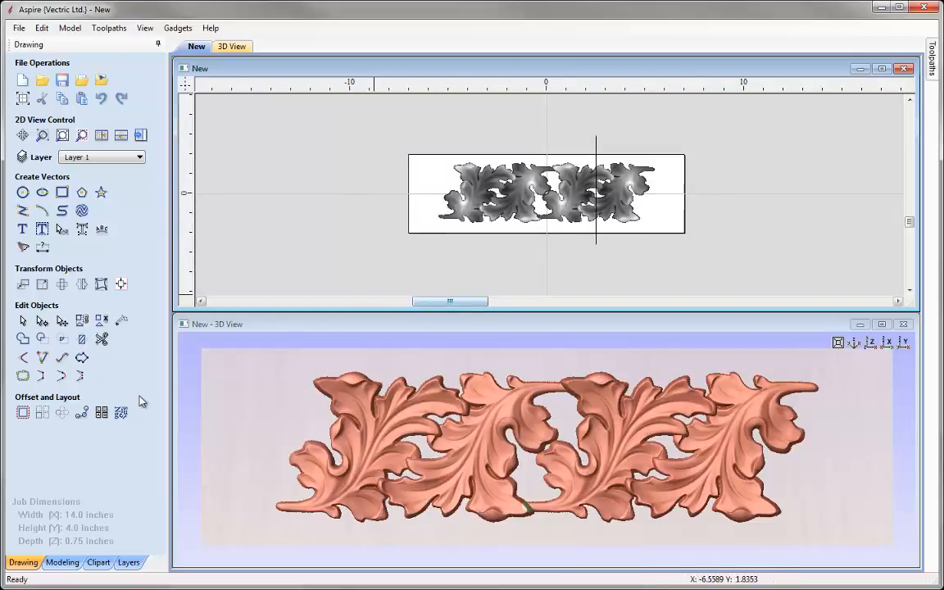
pyautogui.click(42, 412)
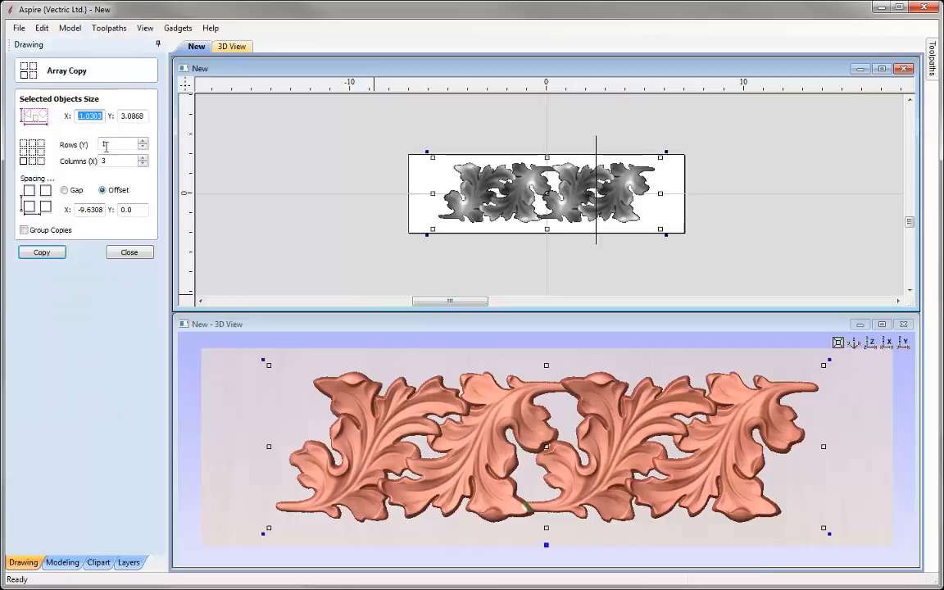
pyautogui.doubleClick(78, 210)
pyautogui.write('2.4955')
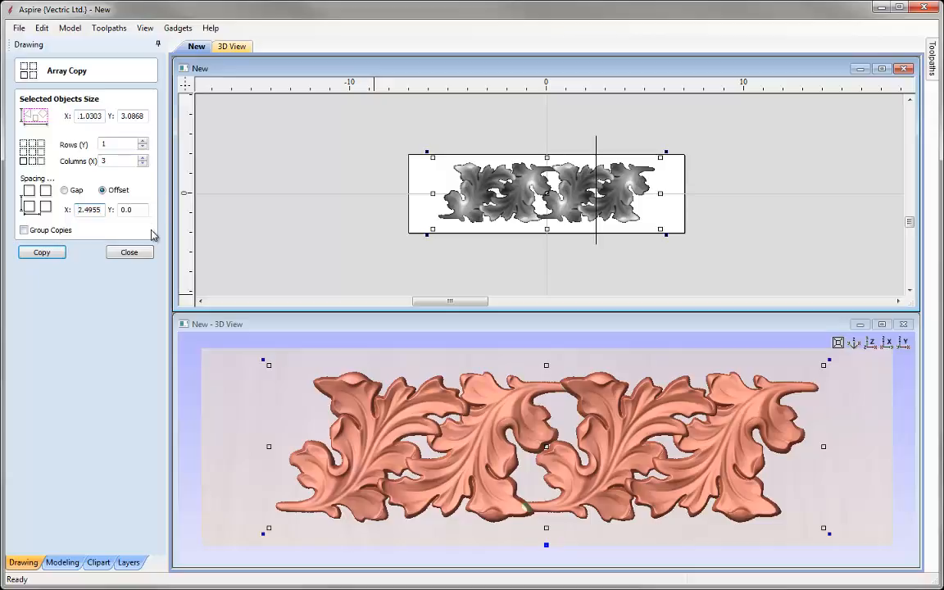
pyautogui.write('*4')
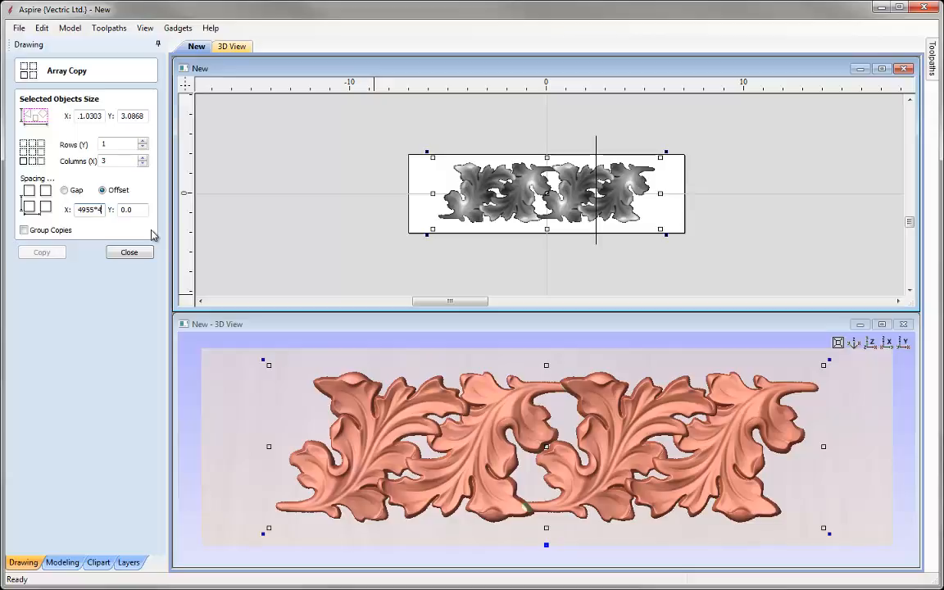
pyautogui.press('Tab')
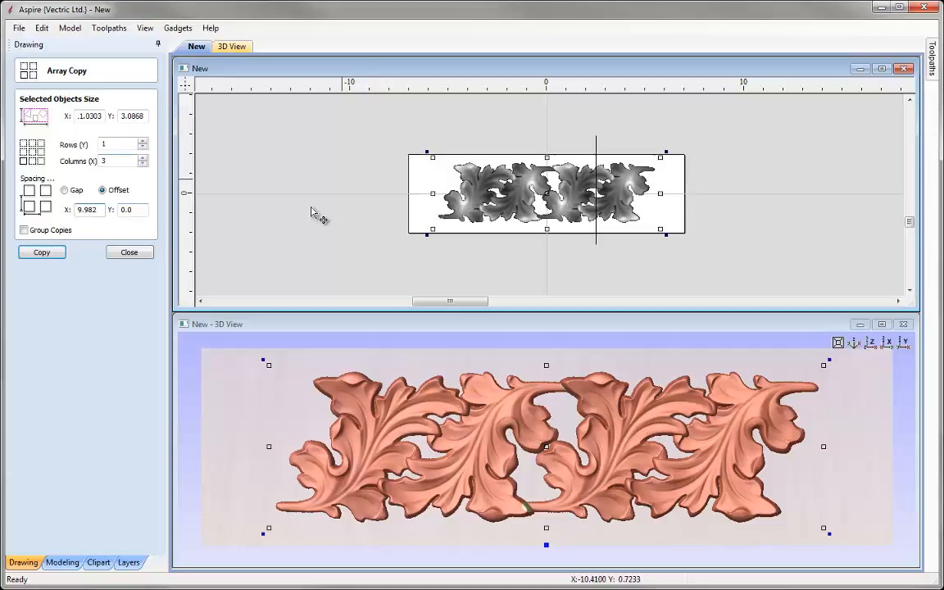
# Try the three-column array of the leaf groups, undo it, and copy them in 1 row and 2 columns instead.
pyautogui.click(42, 252)
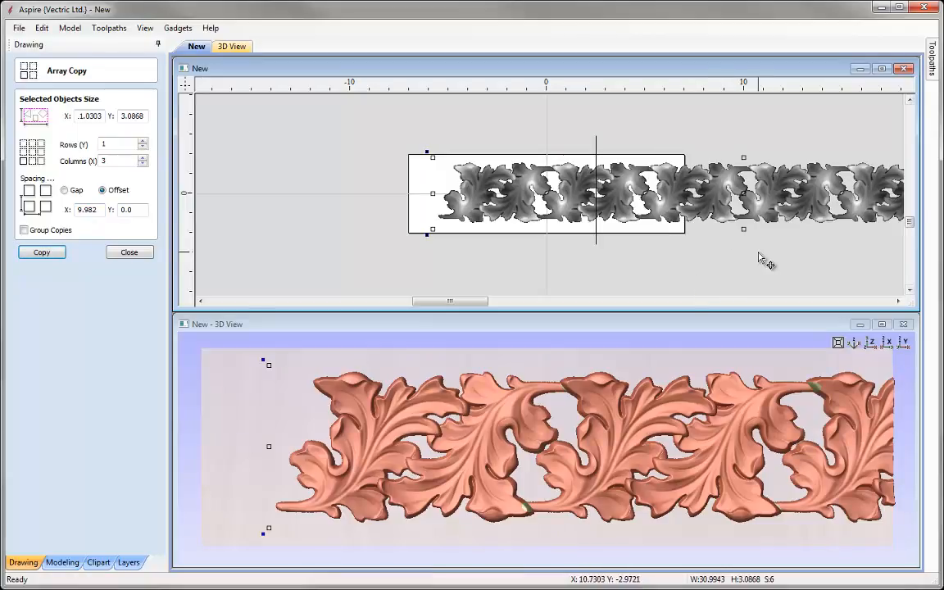
pyautogui.hotkey('ctrl', 'z')
pyautogui.doubleClick(122, 162)
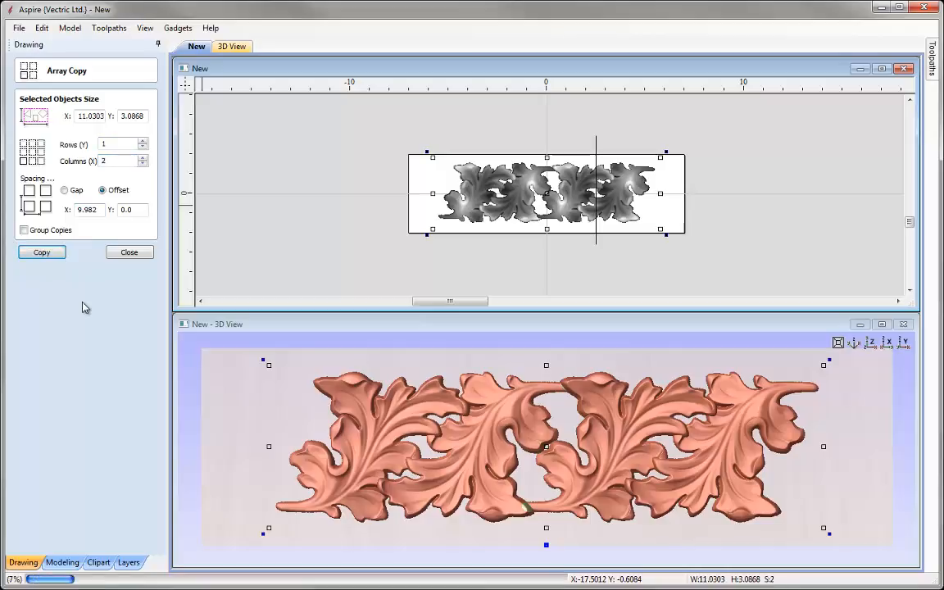
pyautogui.press('Return')
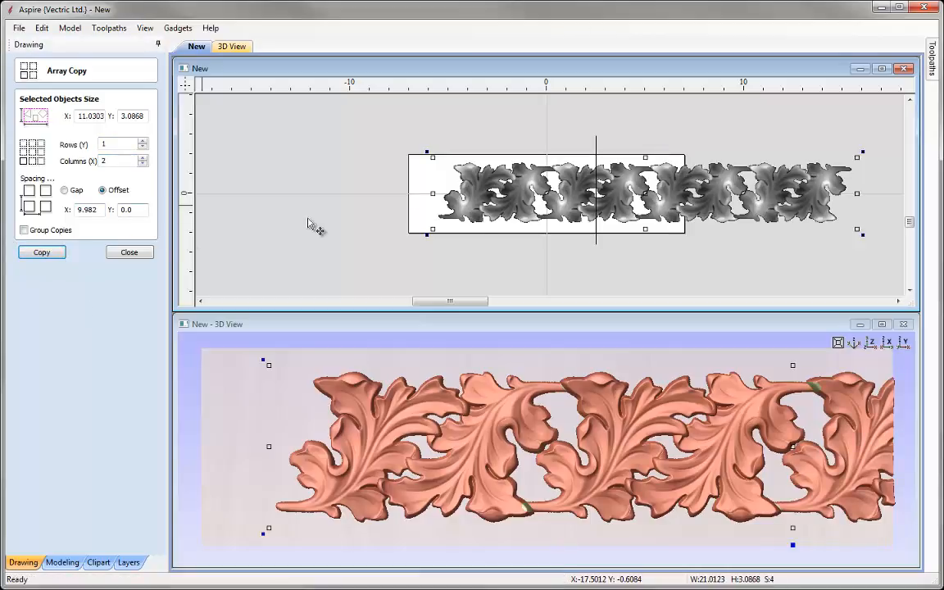
# Array-copy the two original leaf groups in the opposite direction, using 2 columns and an X offset of -9.982 inches.
pyautogui.click(486, 237)
pyautogui.click(533, 205)
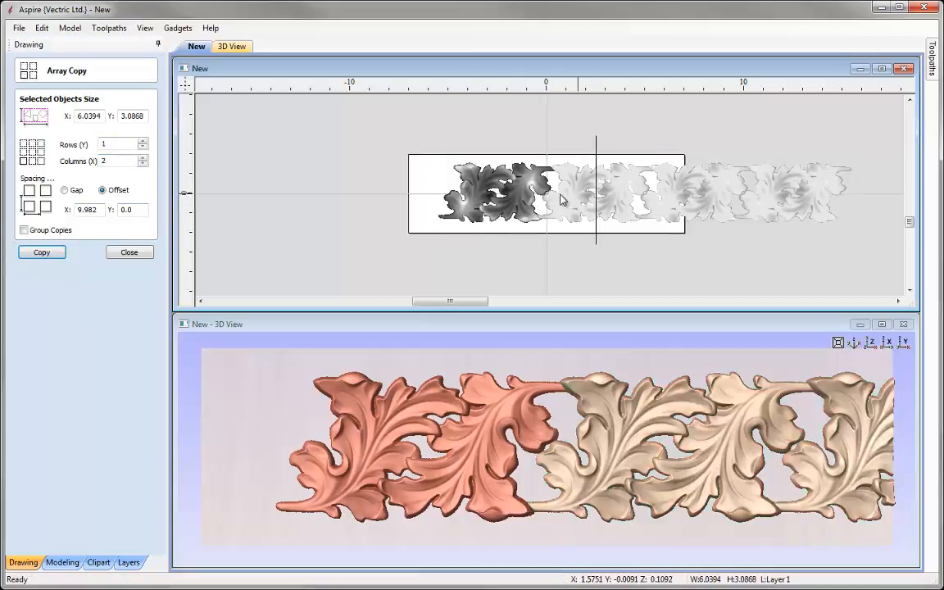
pyautogui.keyDown('shift'); pyautogui.click(508, 182); pyautogui.keyUp('shift')
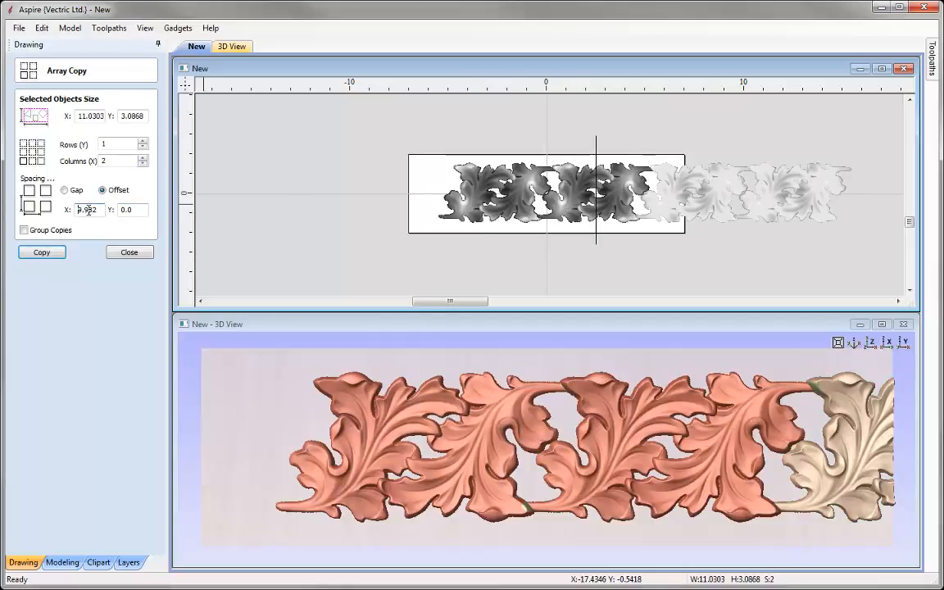
pyautogui.write('-')
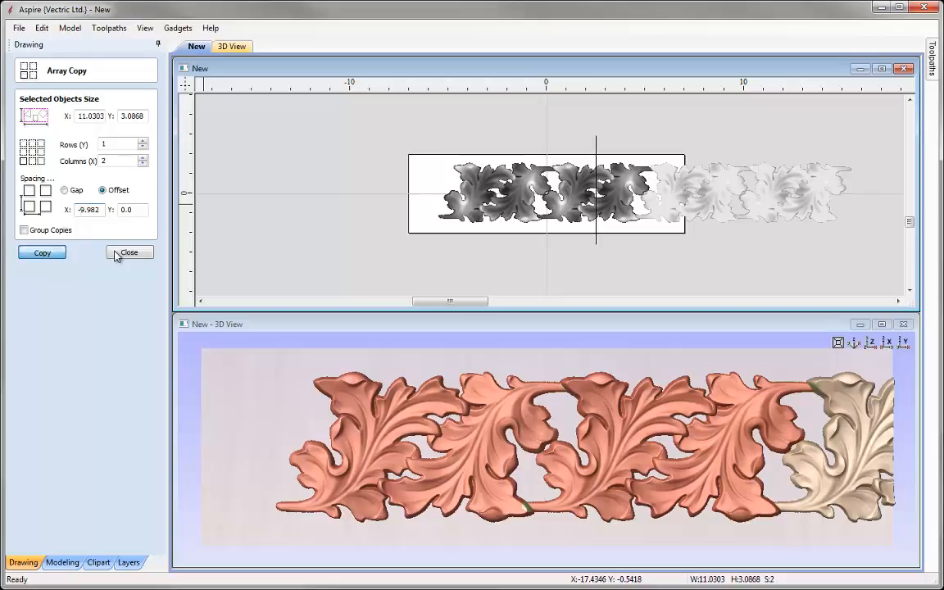
pyautogui.press('Return')
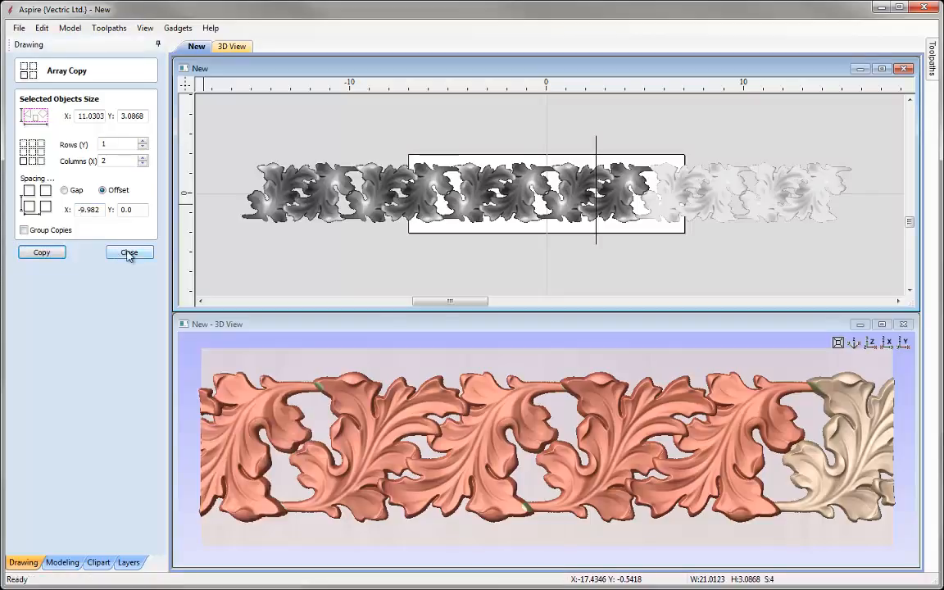
pyautogui.click(127, 252)
pyautogui.click(380, 257)
pyautogui.scroll(-3, 551, 229)
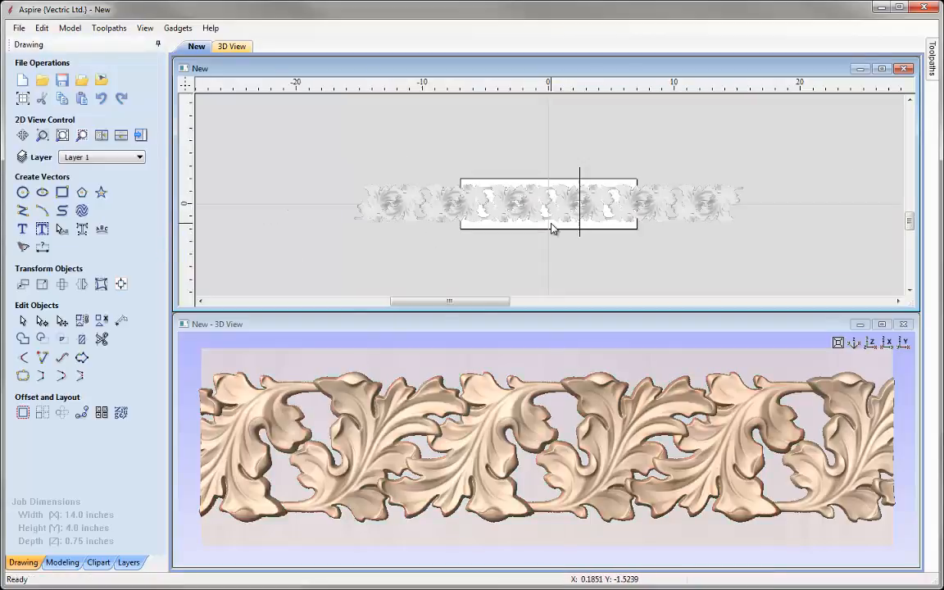
# Delete the vertical reference line crossing the leaf border.
pyautogui.scroll(2, 551, 230)
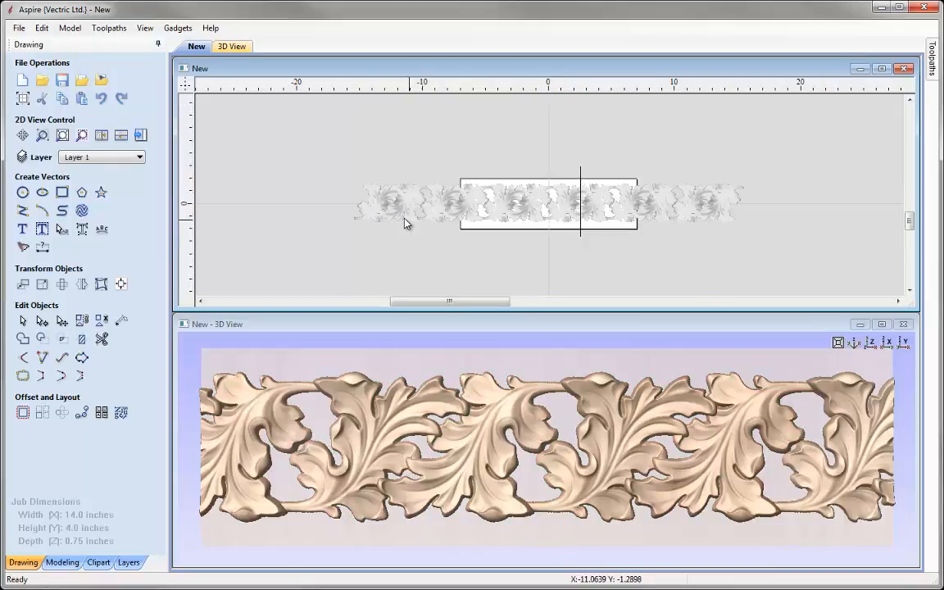
pyautogui.moveTo(326, 173); pyautogui.dragTo(754, 239)
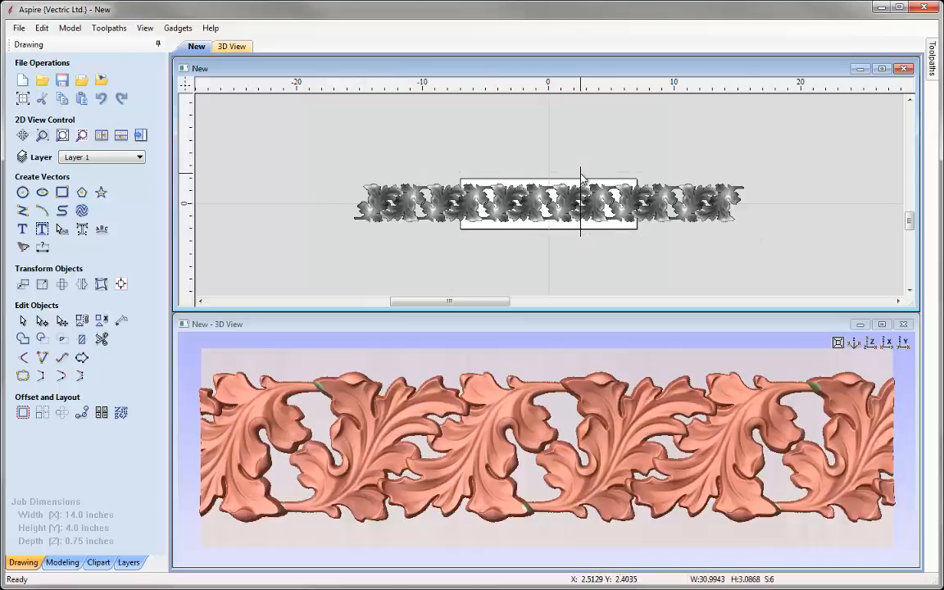
pyautogui.click(580, 172)
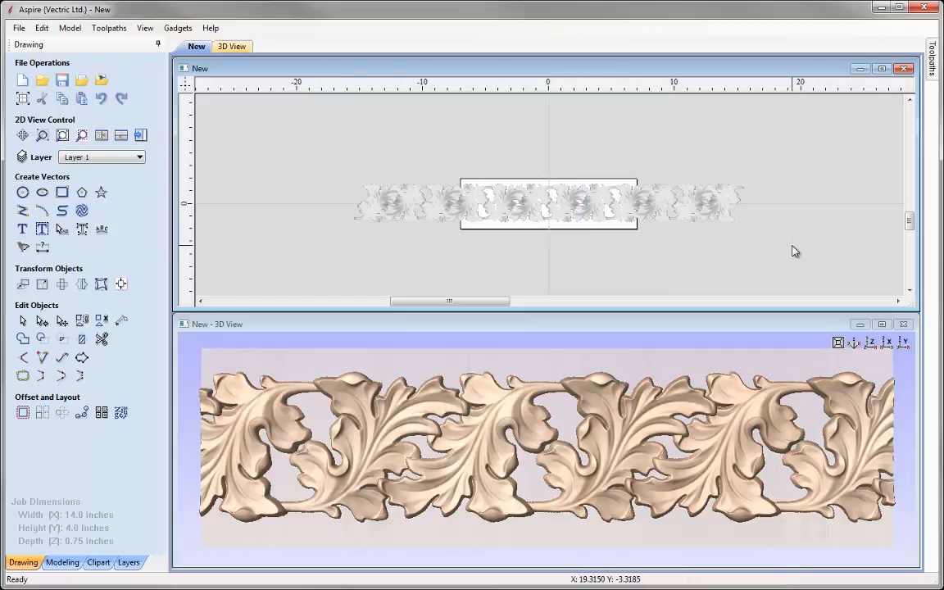
# Scale all the leaf groups proportionally about their centre to a height of 1.5 inches.
pyautogui.hotkey('ctrl', 'a')
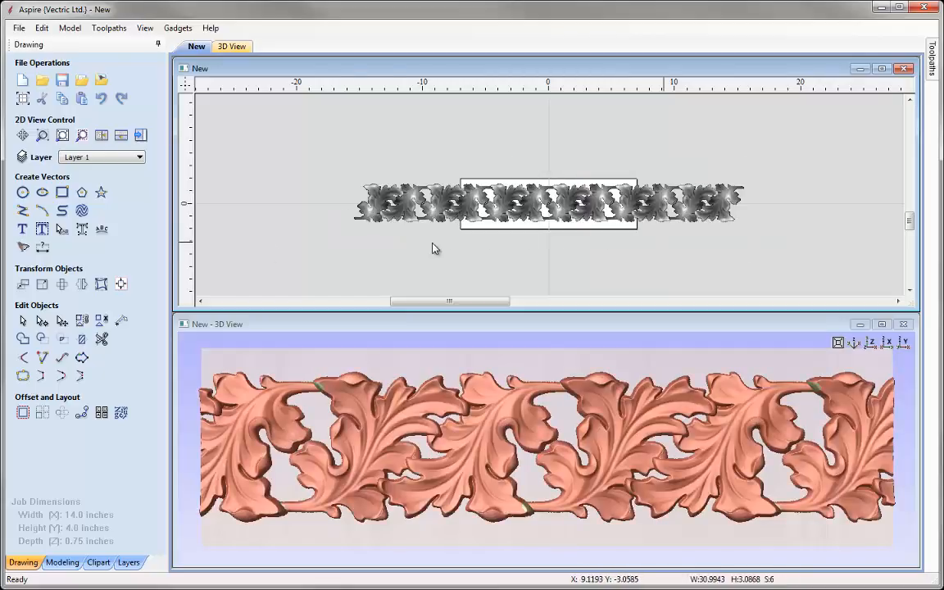
pyautogui.click(44, 286)
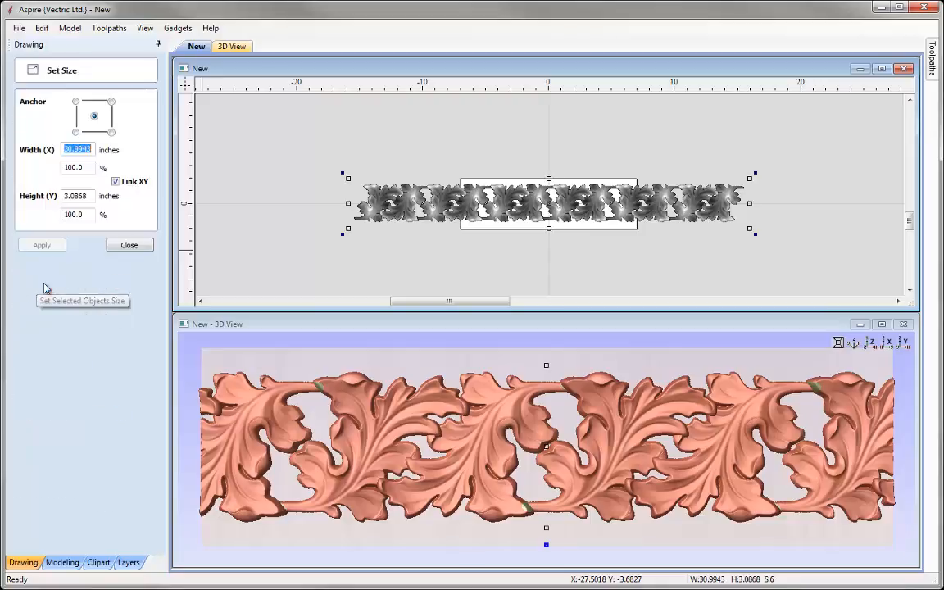
pyautogui.doubleClick(93, 196)
pyautogui.write('1.5')
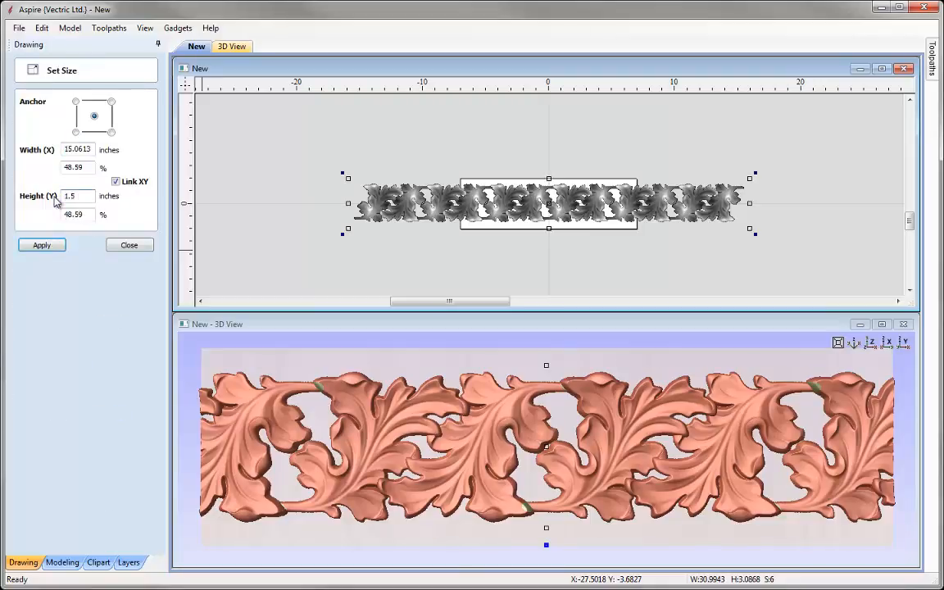
pyautogui.click(57, 246)
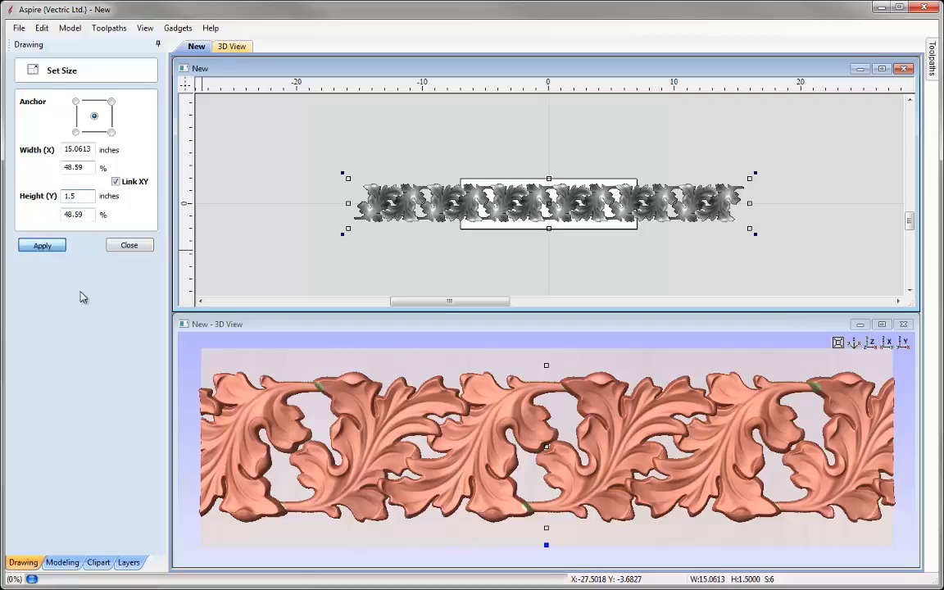
pyautogui.click(126, 246)
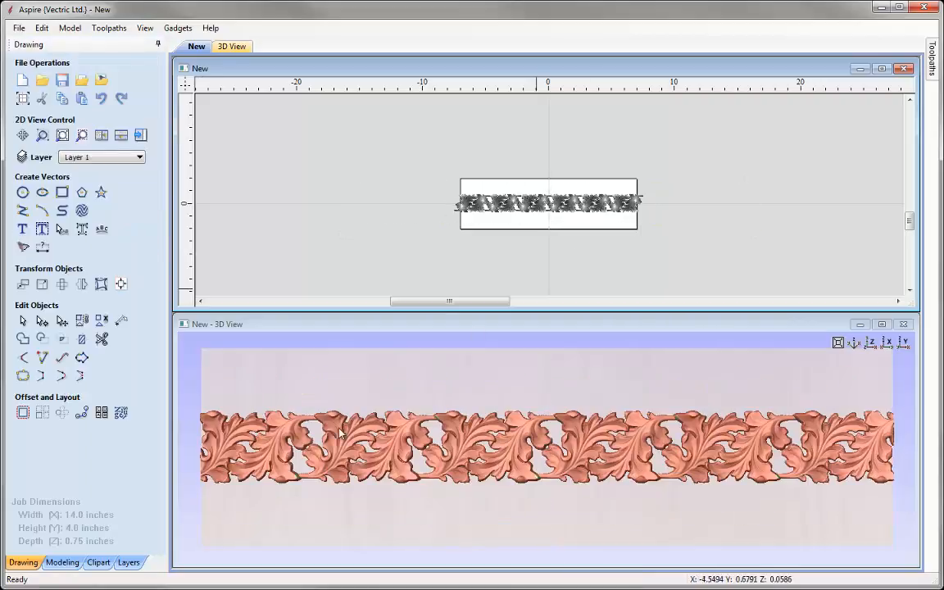
pyautogui.click(602, 268)
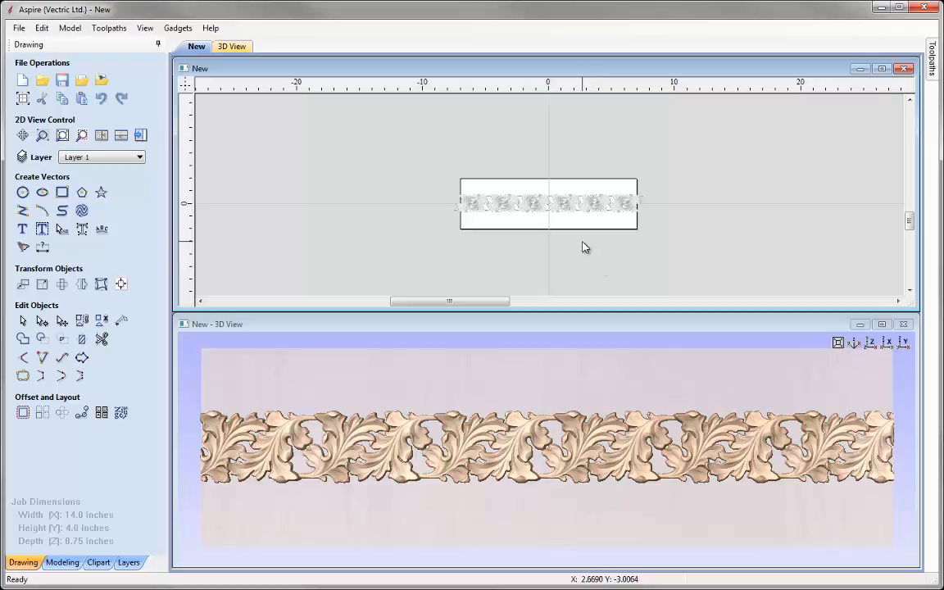
# Set the job height to 14 inches in the job setup.
pyautogui.press('f')
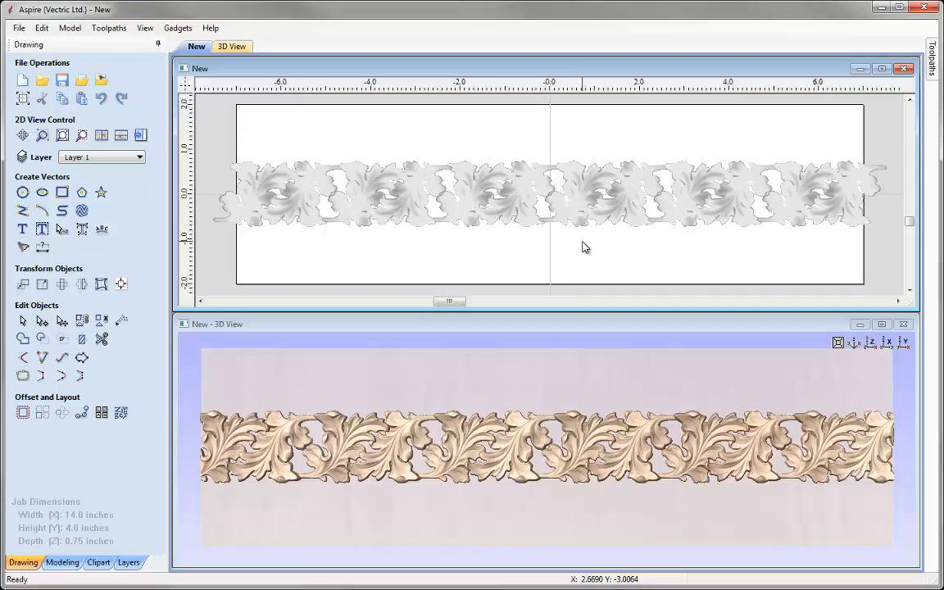
pyautogui.click(23, 99)
pyautogui.press('Tab')
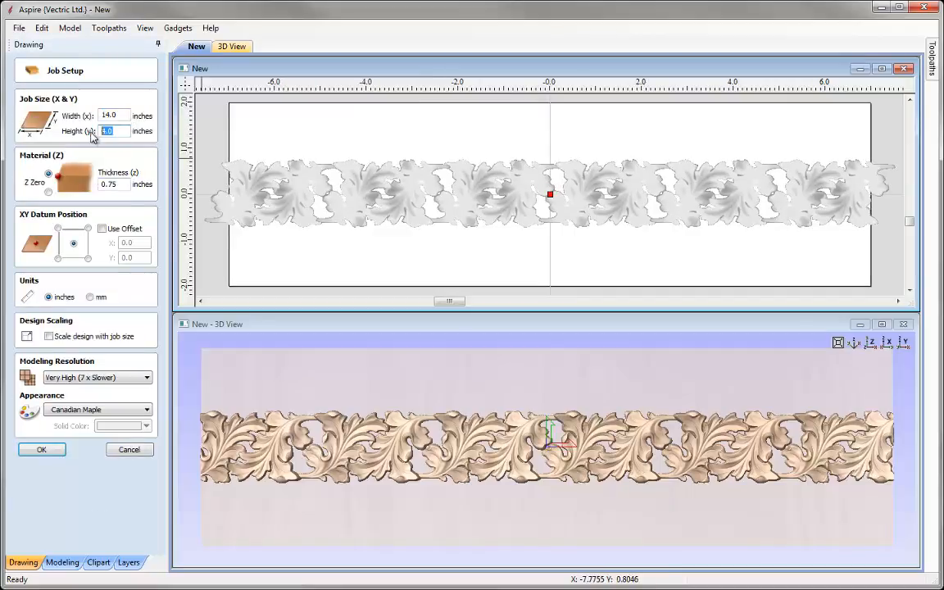
pyautogui.write('14')
pyautogui.press('Tab')
pyautogui.click(41, 449)
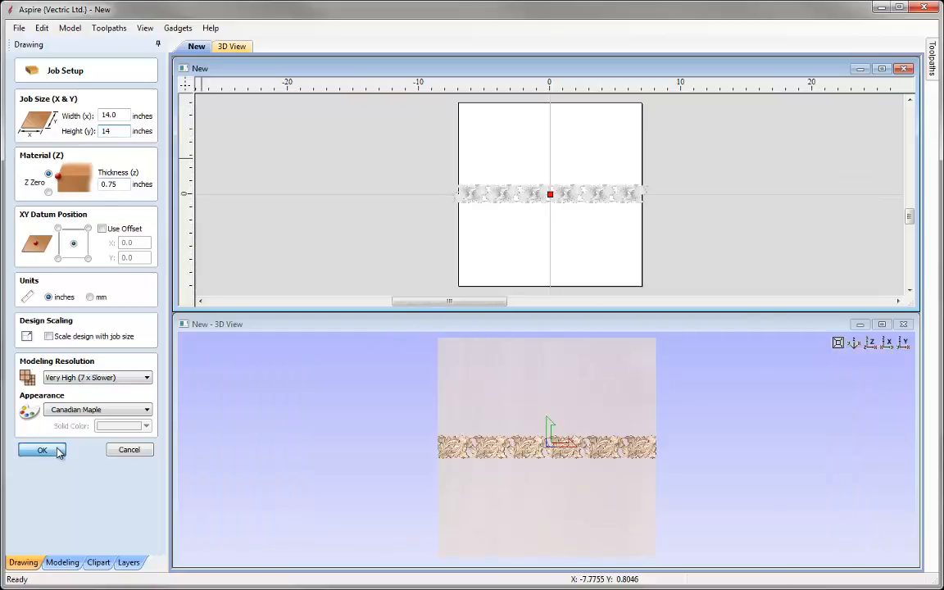
# Move the whole leaf border to an absolute Y position of -6.75 inches, anchored at its lower-left corner.
pyautogui.moveTo(402, 163); pyautogui.dragTo(705, 231)
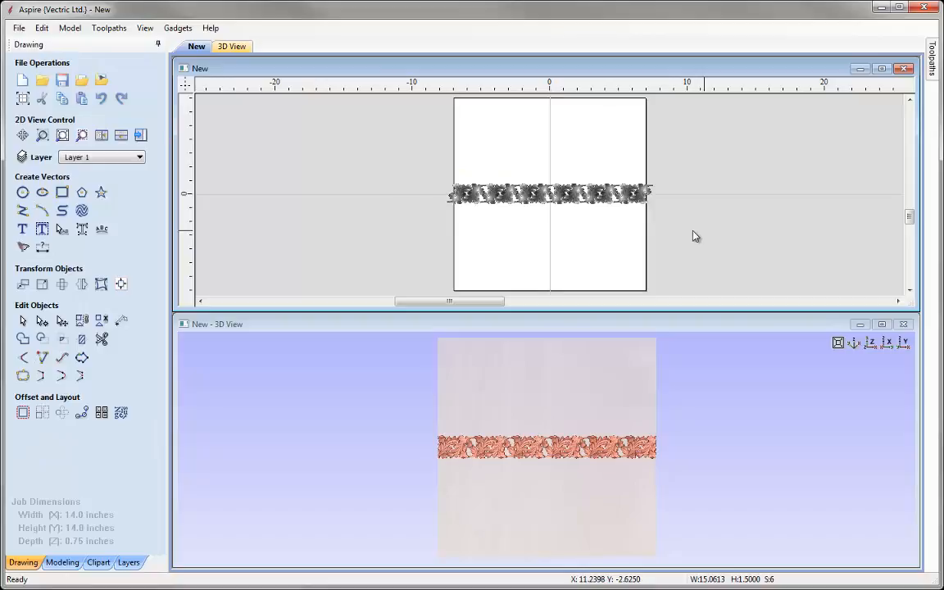
pyautogui.click(23, 286)
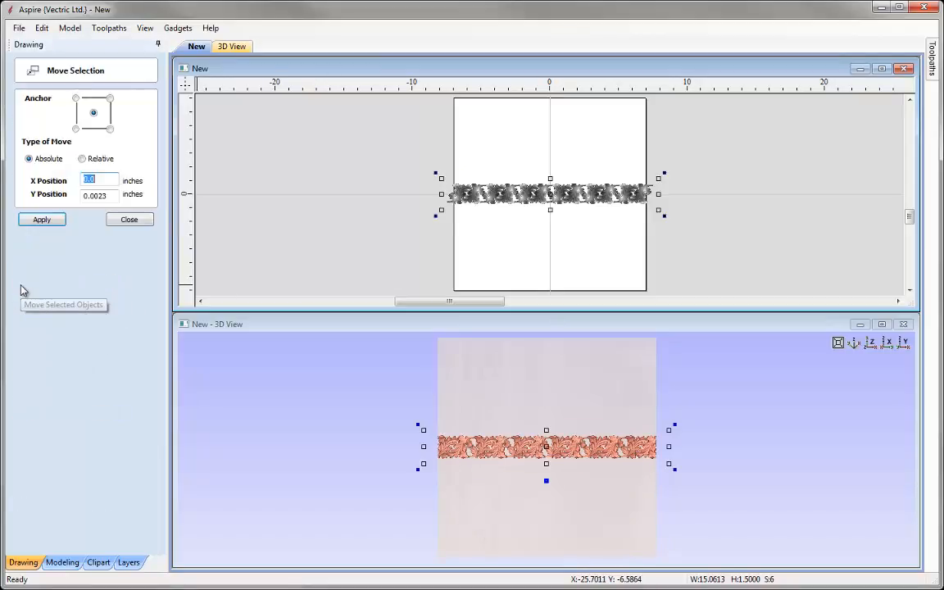
pyautogui.click(76, 128)
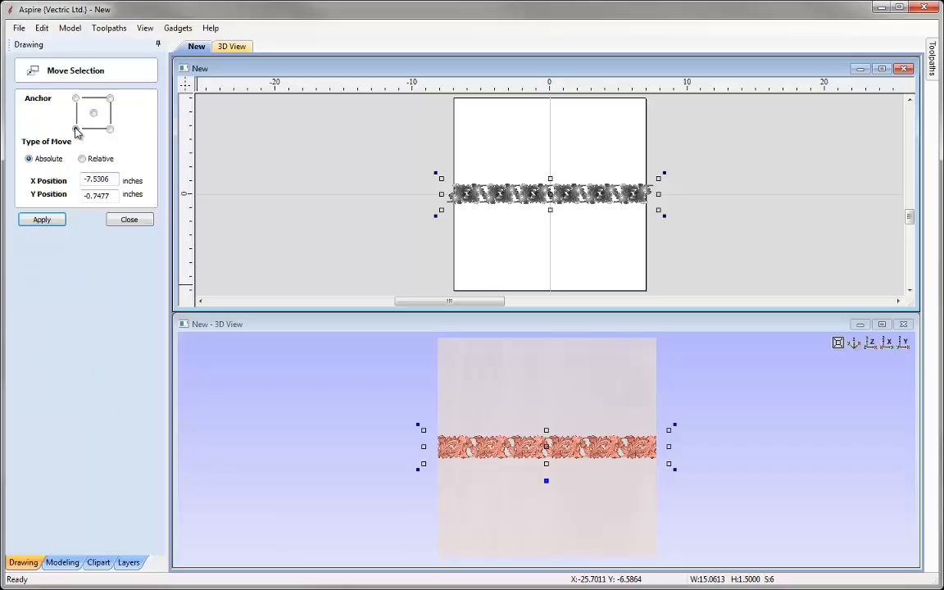
pyautogui.moveTo(112, 196); pyautogui.dragTo(80, 187)
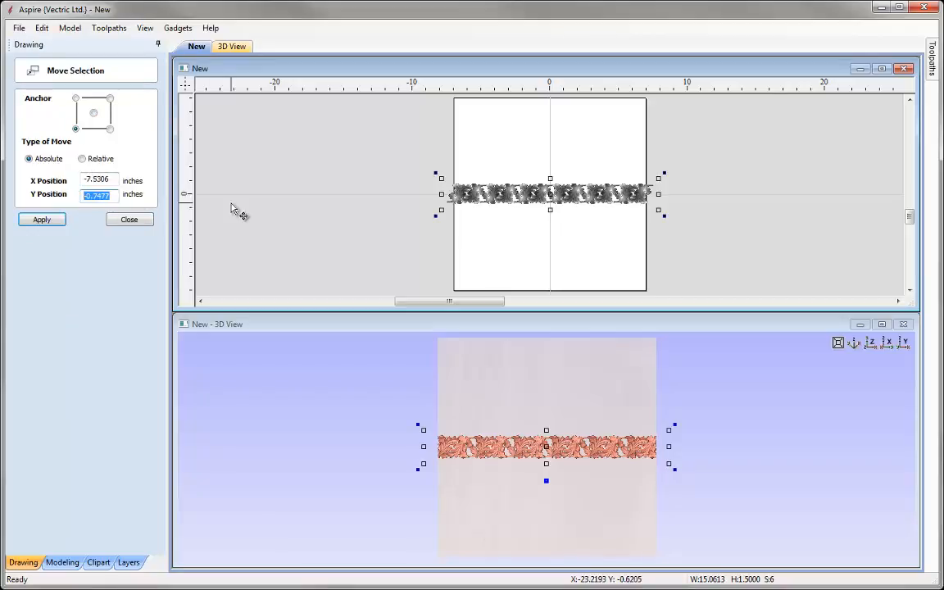
pyautogui.write('-5.75')
pyautogui.click(61, 225)
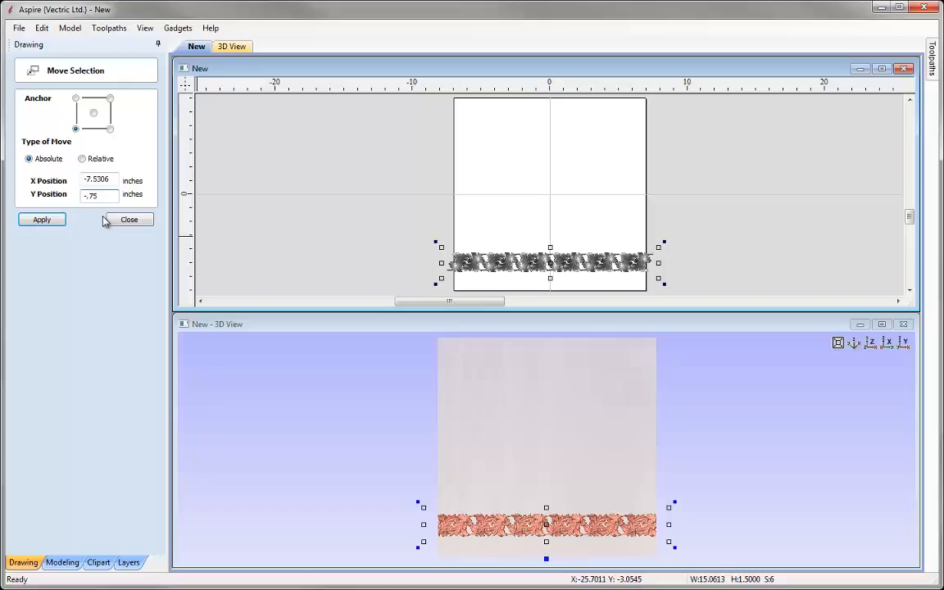
pyautogui.click(55, 221)
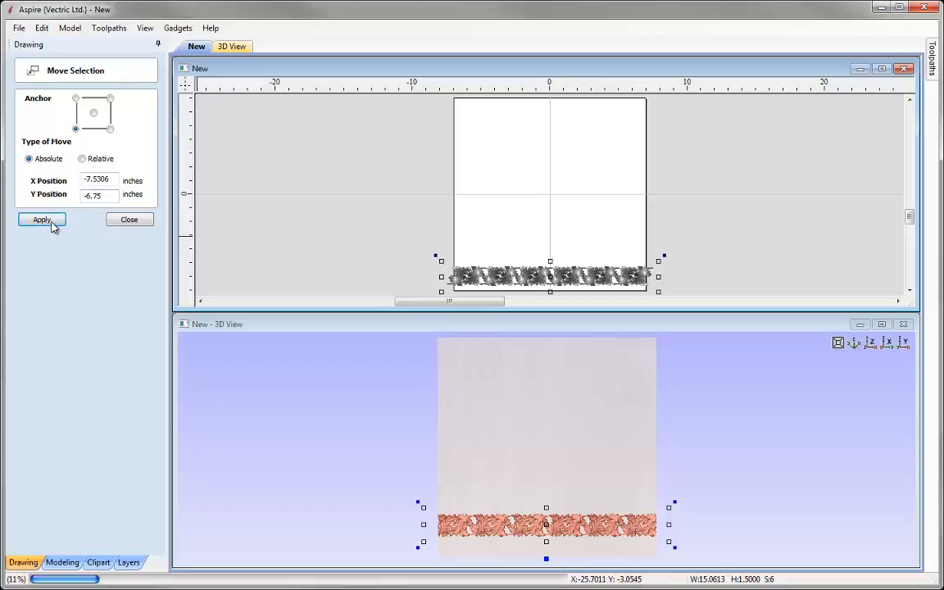
pyautogui.click(130, 220)
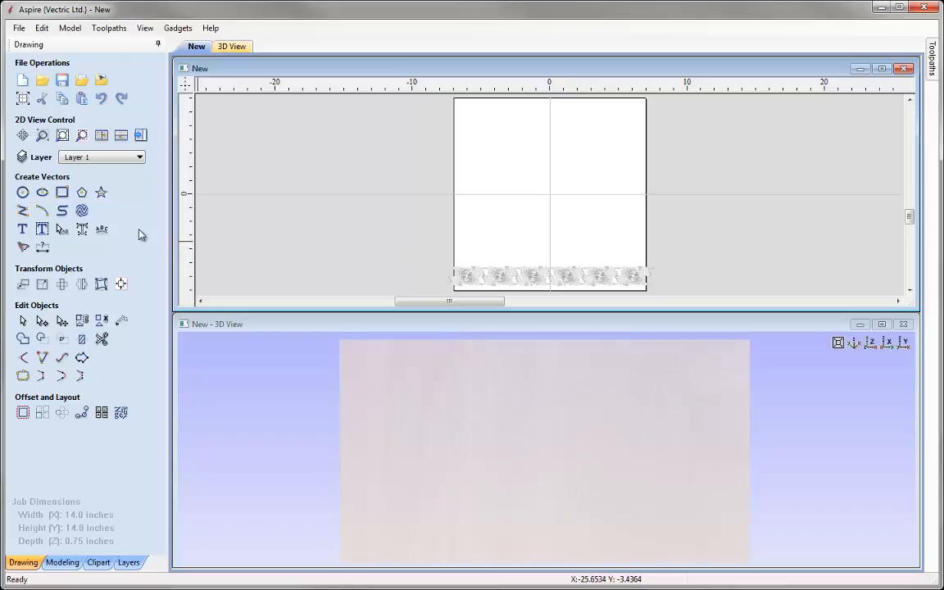
# Draw a circle about 13.16 inches in diameter centred on the job origin.
pyautogui.click(21, 196)
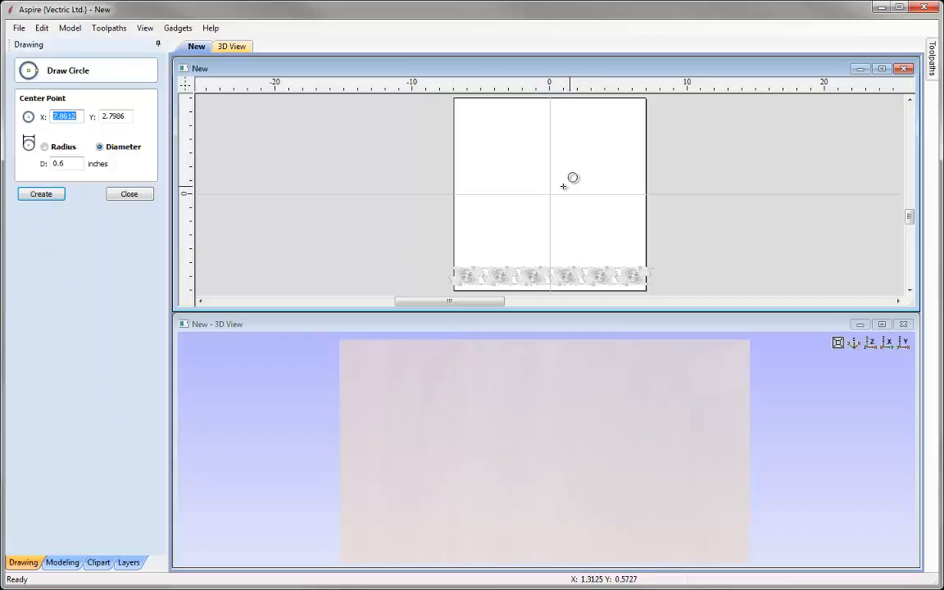
pyautogui.moveTo(549, 195); pyautogui.dragTo(610, 261)
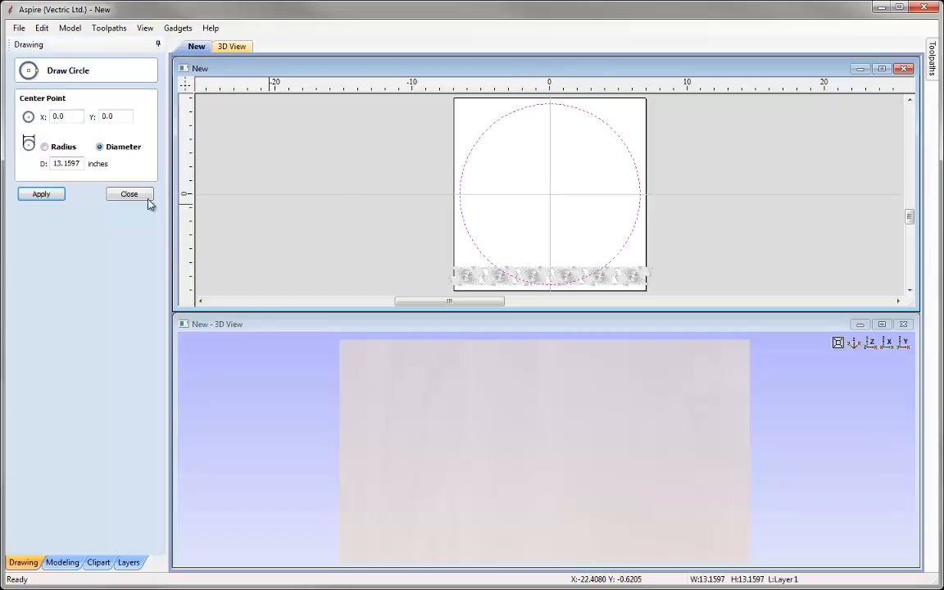
# Set the origin-centred circle's diameter to 12 inches and finish drawing it.
pyautogui.moveTo(80, 166); pyautogui.dragTo(19, 172)
pyautogui.write('10')
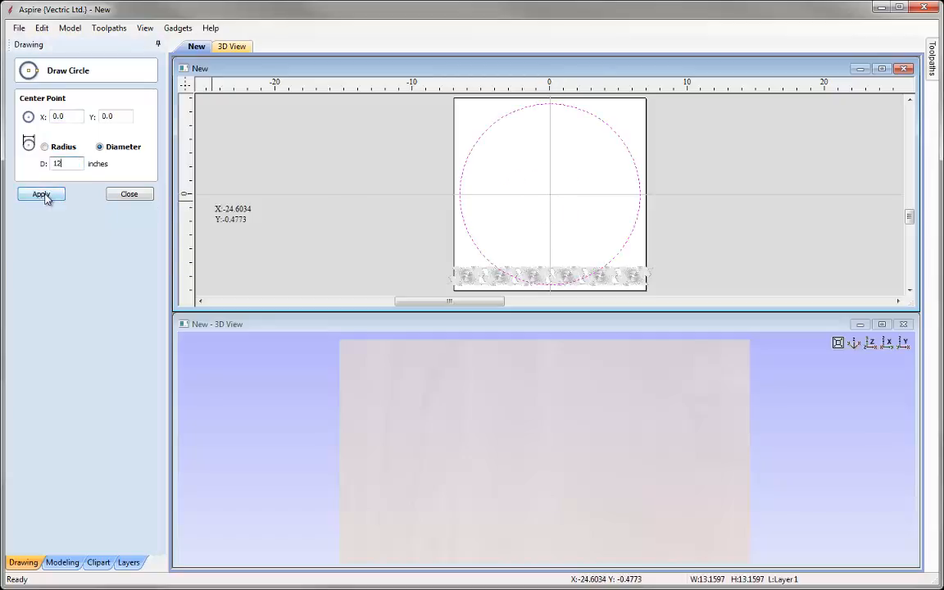
pyautogui.click(40, 193)
pyautogui.click(135, 195)
pyautogui.click(438, 207)
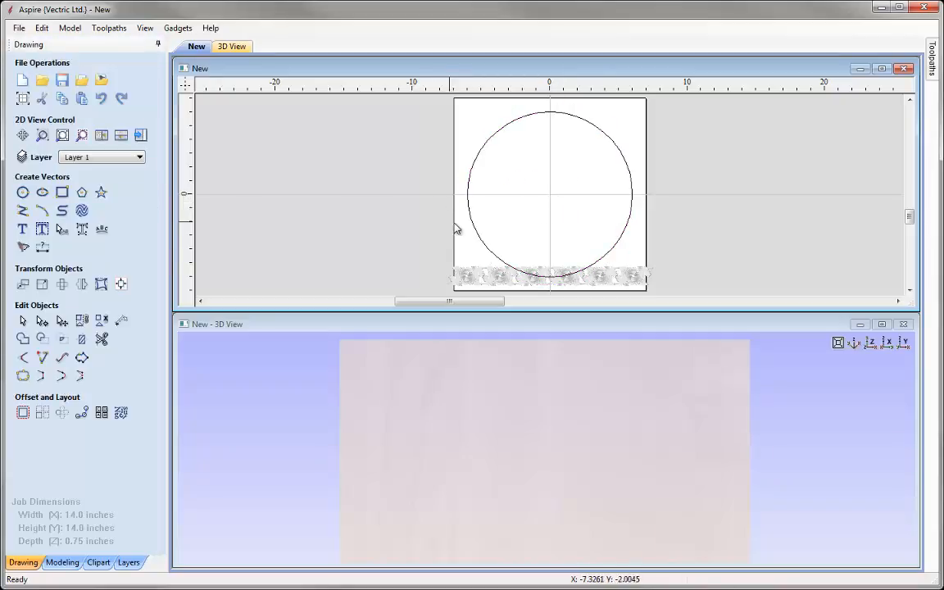
# Delete the spans forming the lower half of the 12-inch circle, leaving an open semicircular arch.
pyautogui.click(471, 221)
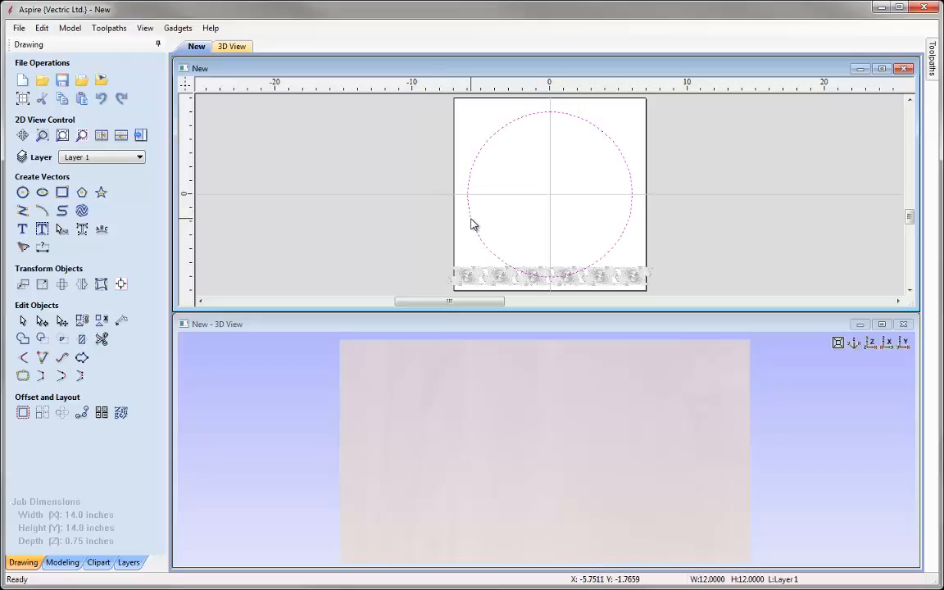
pyautogui.doubleClick(472, 221)
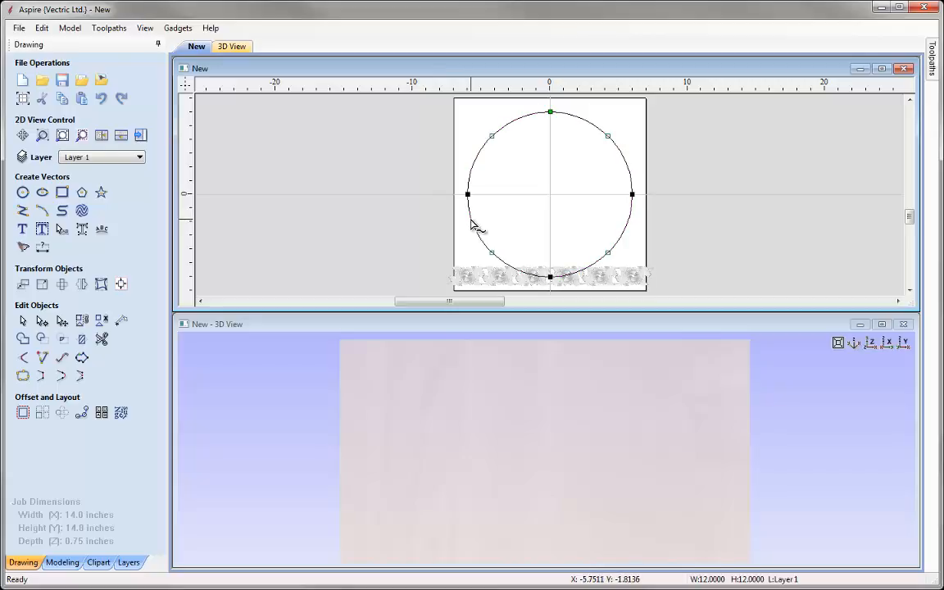
pyautogui.press('d')
pyautogui.click(627, 234)
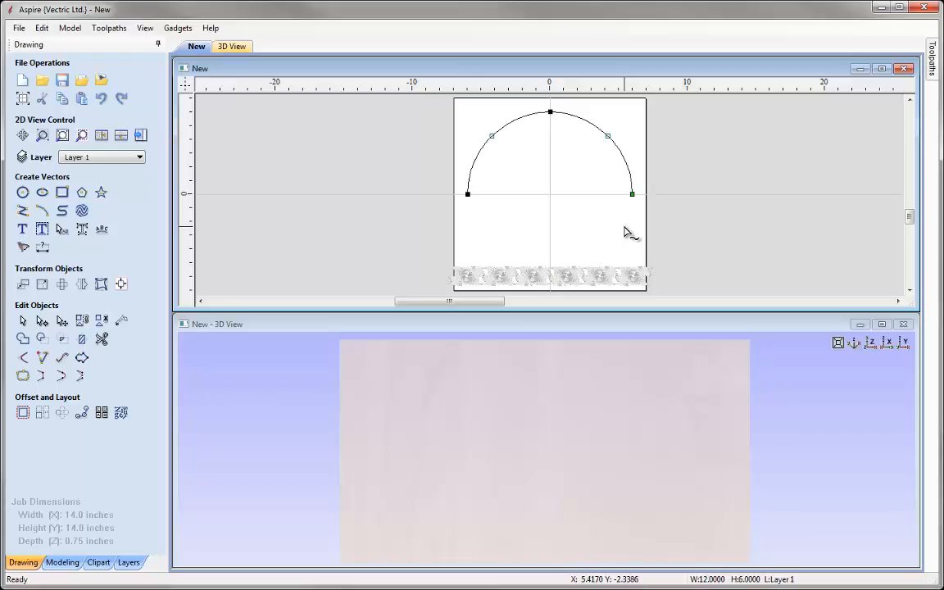
pyautogui.click(579, 218)
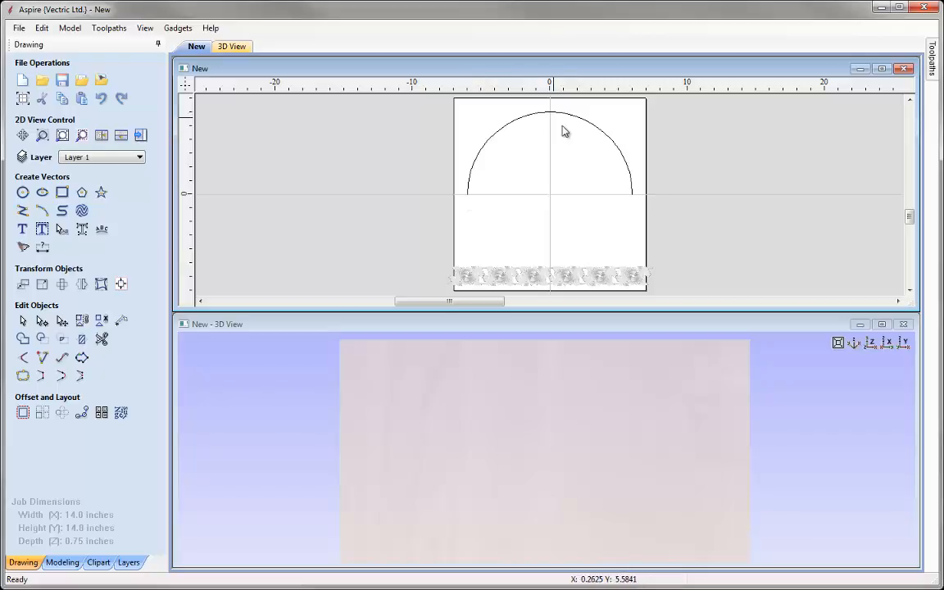
# Select all the leaf groups in the border along the job's lower edge and combine them into one group.
pyautogui.click(468, 276)
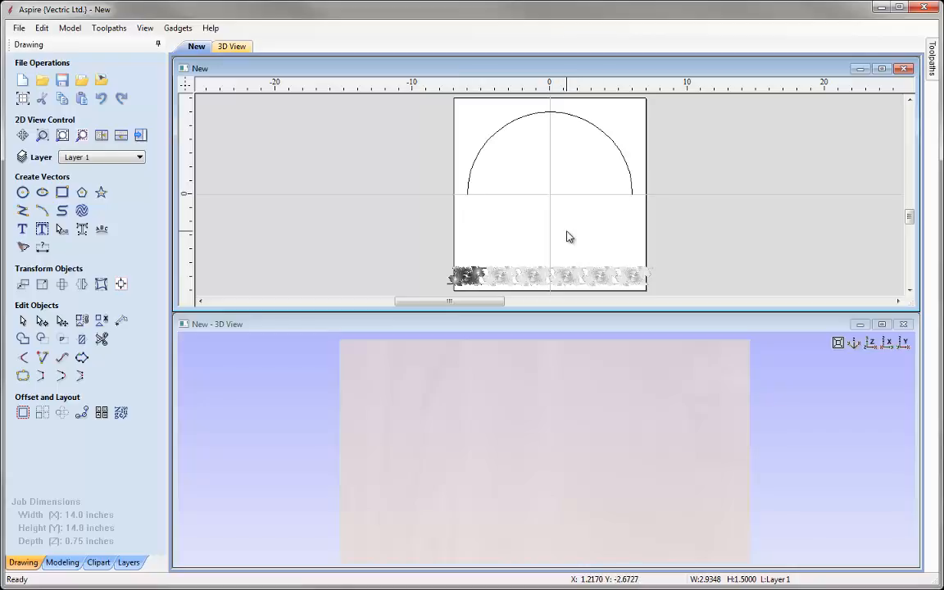
pyautogui.click(435, 261)
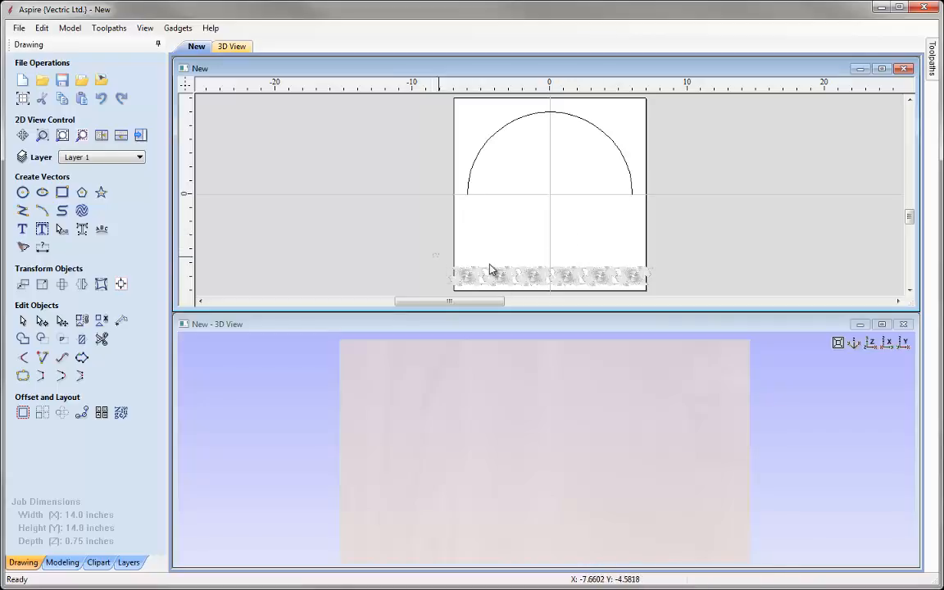
pyautogui.moveTo(687, 298); pyautogui.dragTo(683, 296)
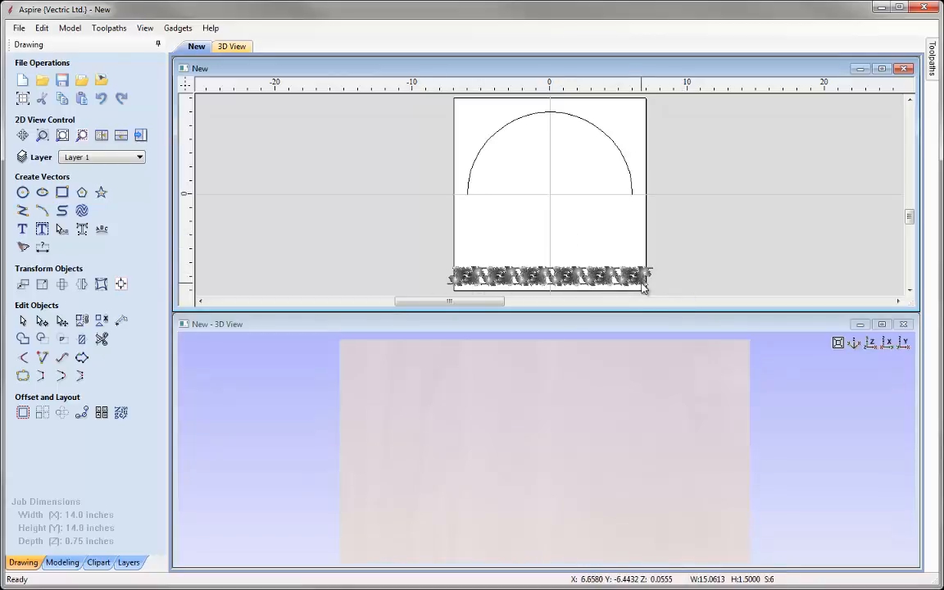
pyautogui.press('g')
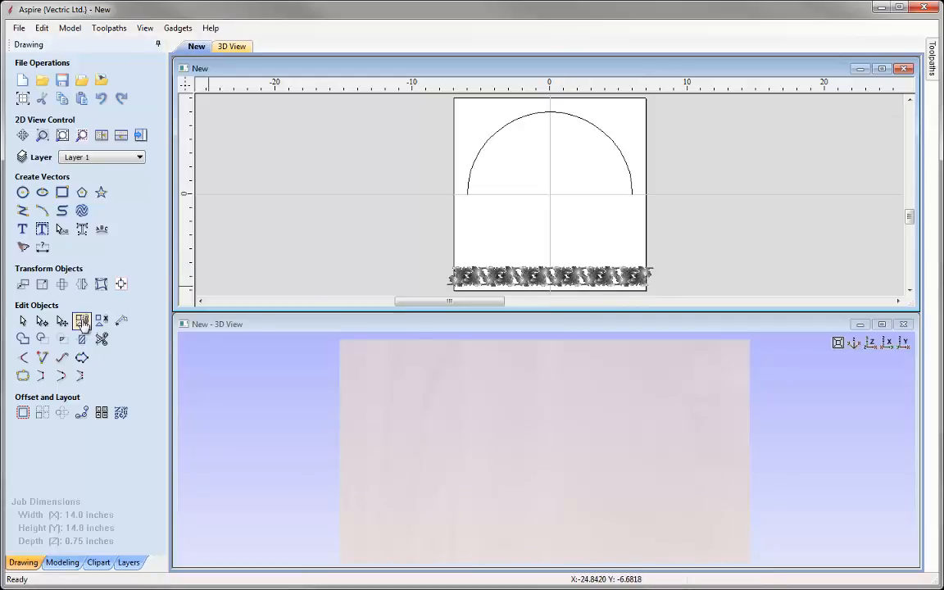
pyautogui.click(71, 564)
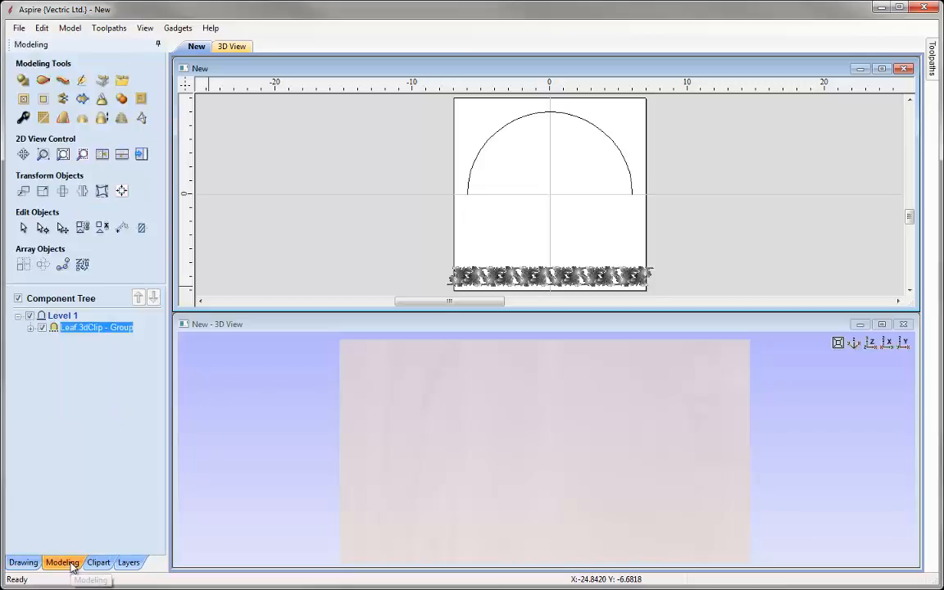
pyautogui.click(327, 234)
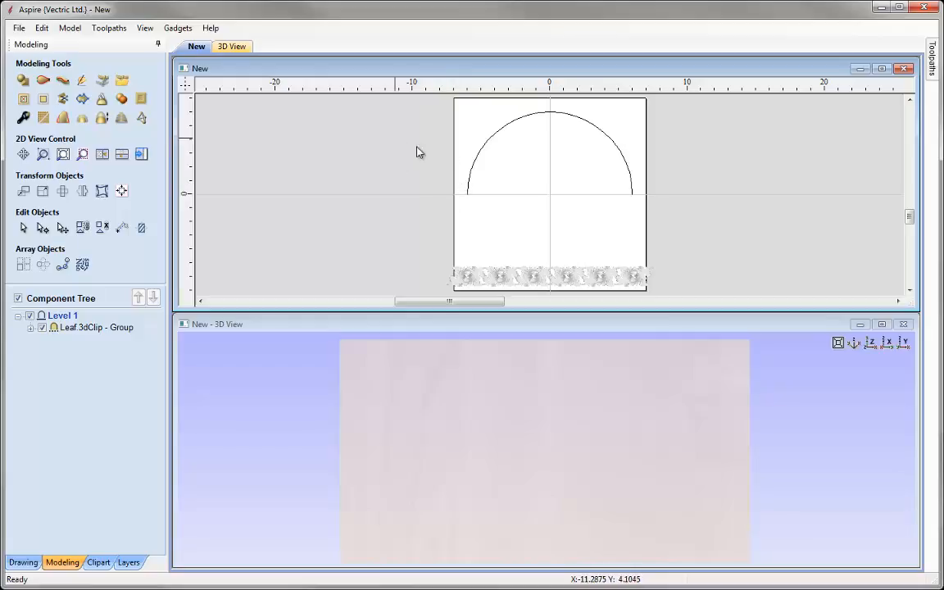
# Assign the arch as the drive rail in Extrude and Weave and reverse its direction so it runs left to right.
pyautogui.click(476, 158)
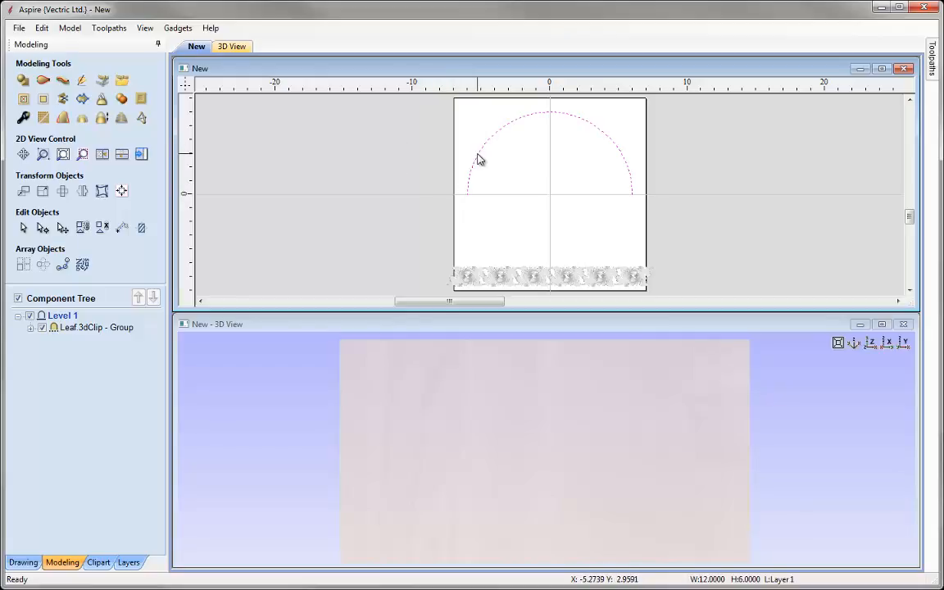
pyautogui.click(63, 82)
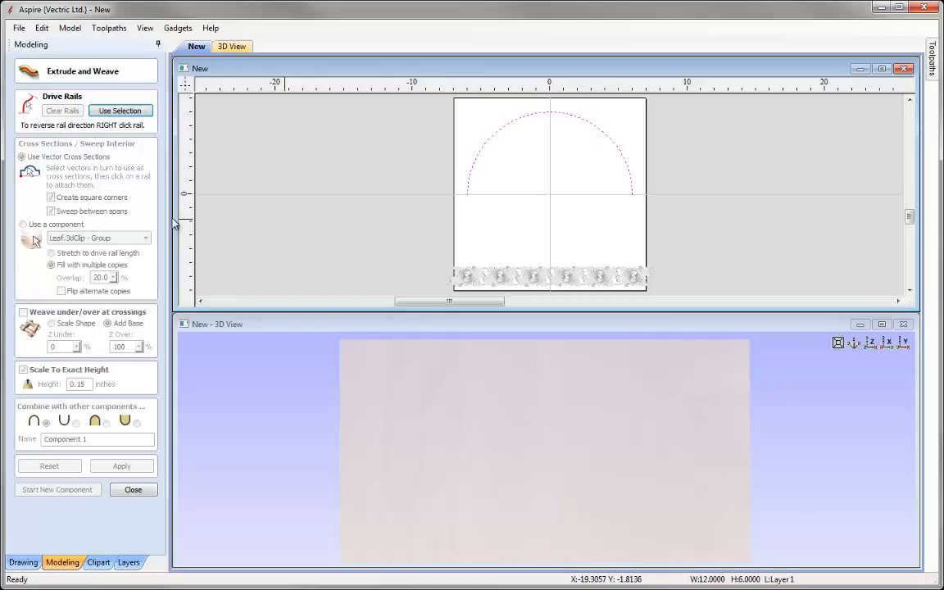
pyautogui.click(102, 112)
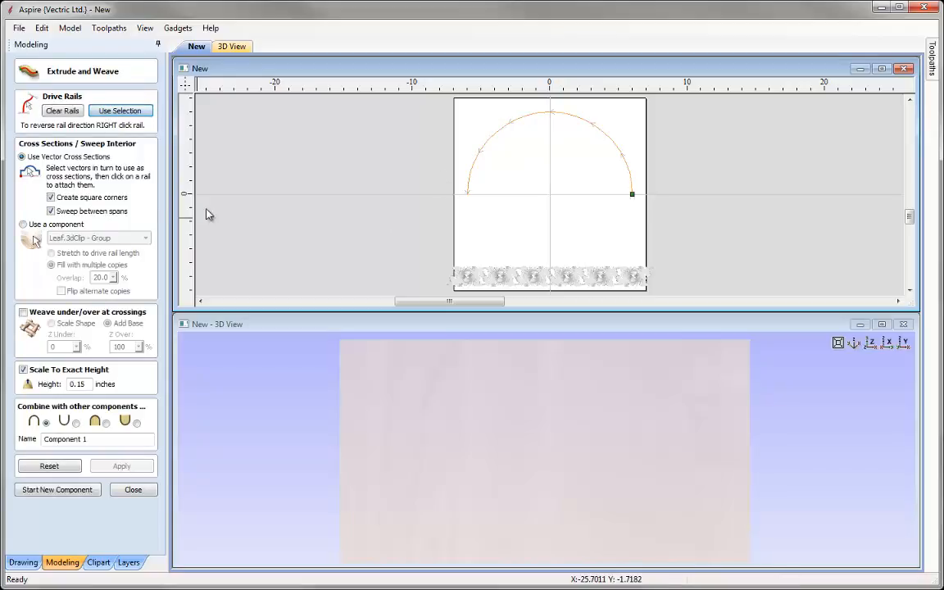
pyautogui.rightClick(504, 129)
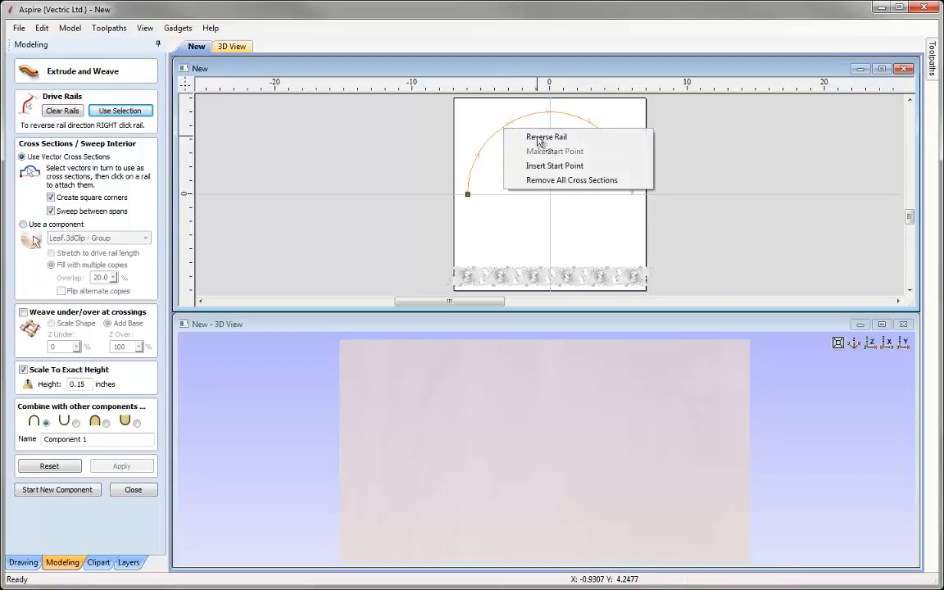
pyautogui.click(539, 137)
# Sweep the grouped leaf border along the arch, stretched to the rail length, set to merge and named Arch1.
pyautogui.click(50, 227)
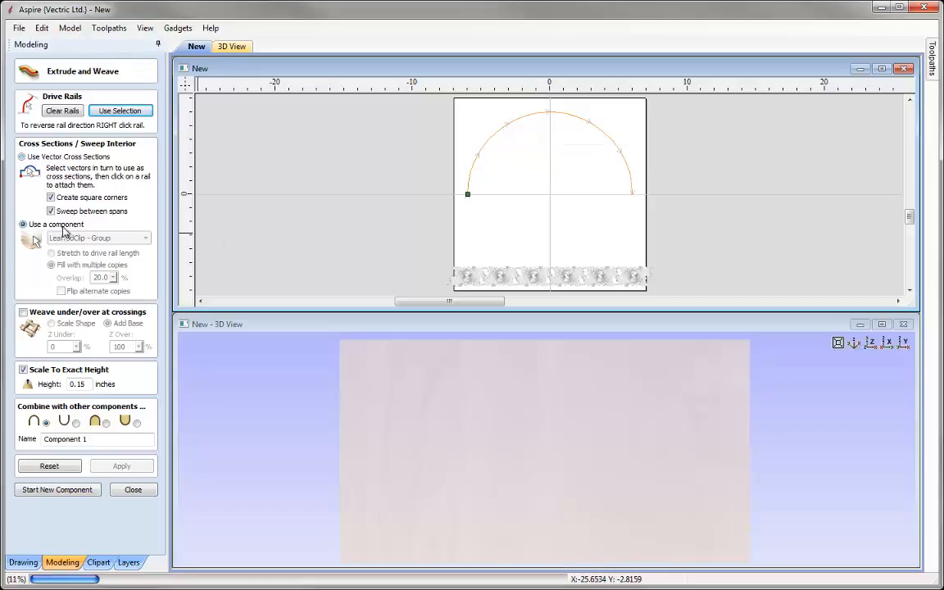
pyautogui.click(57, 253)
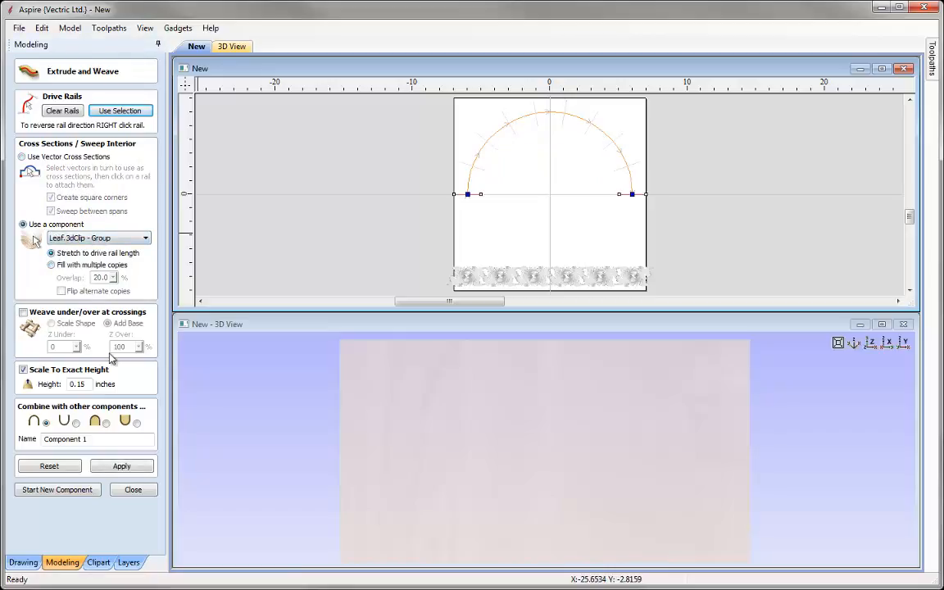
pyautogui.click(106, 422)
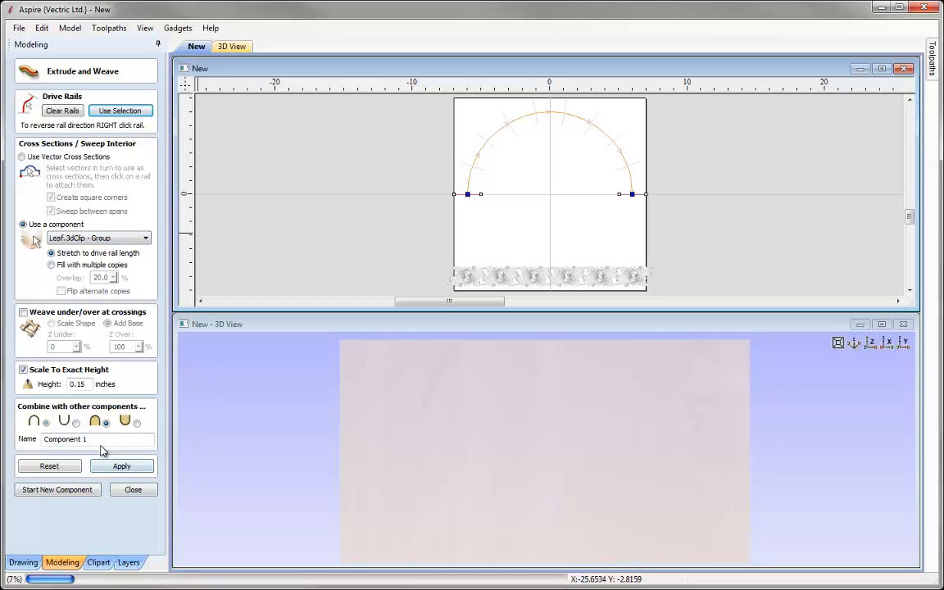
pyautogui.tripleClick(92, 441)
pyautogui.write('Arch1')
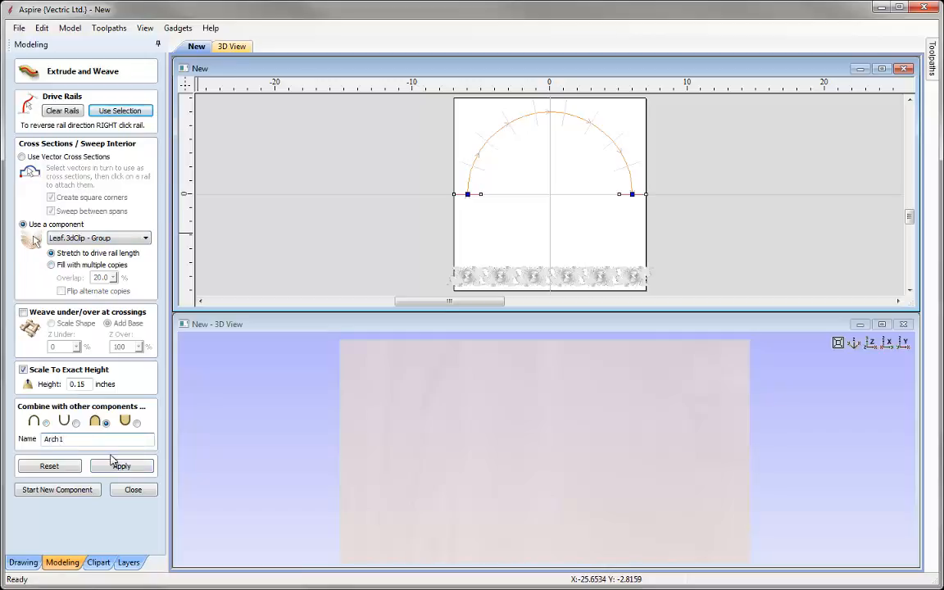
pyautogui.click(120, 467)
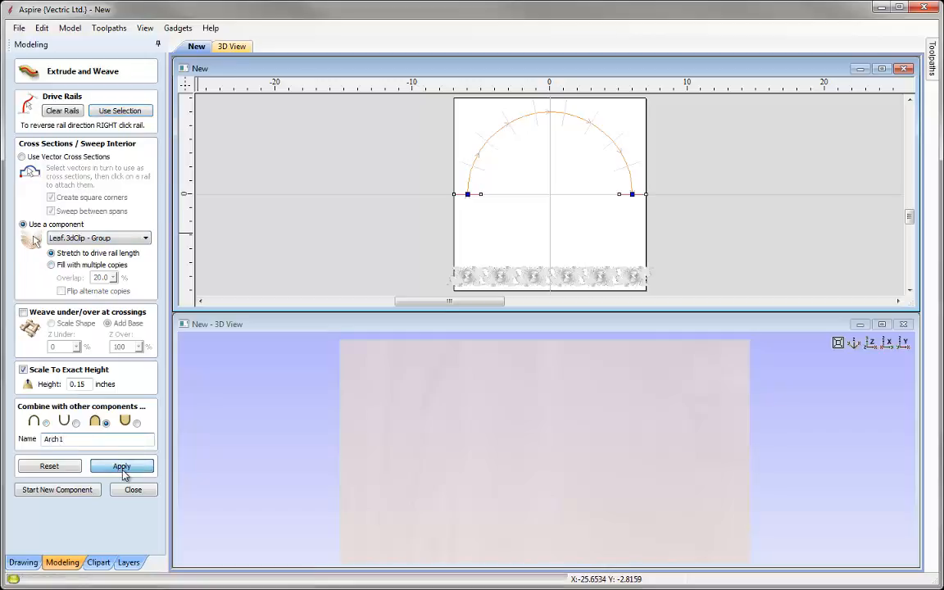
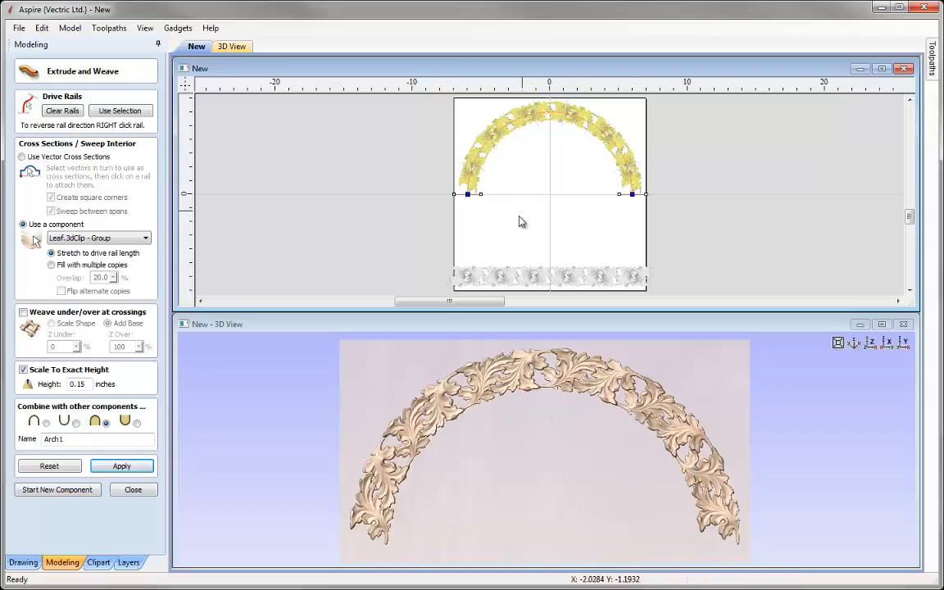
# Reset the stretched arch sweep and ungroup the leaf border into its separate leaf groups.
pyautogui.click(64, 468)
pyautogui.click(133, 490)
pyautogui.click(467, 280)
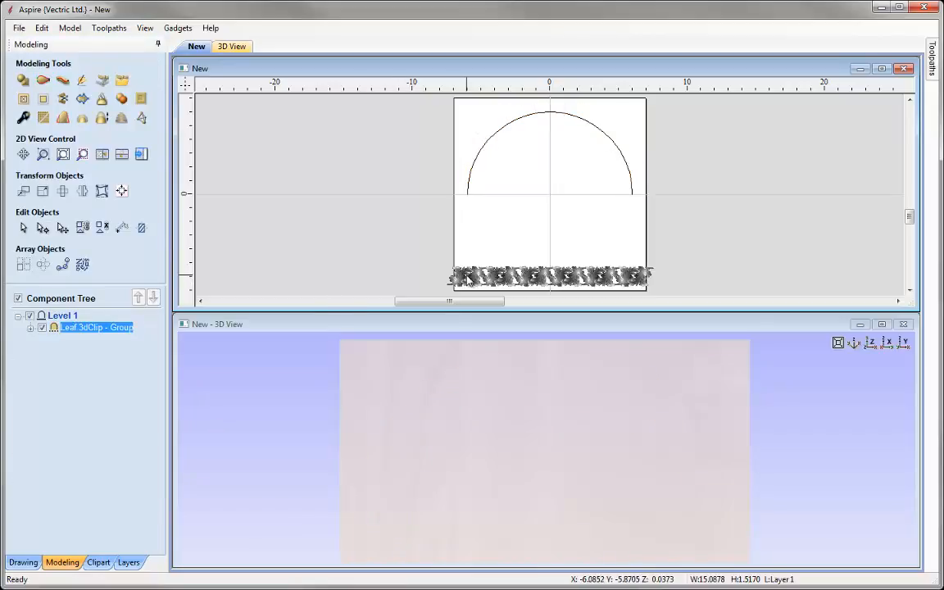
pyautogui.click(104, 229)
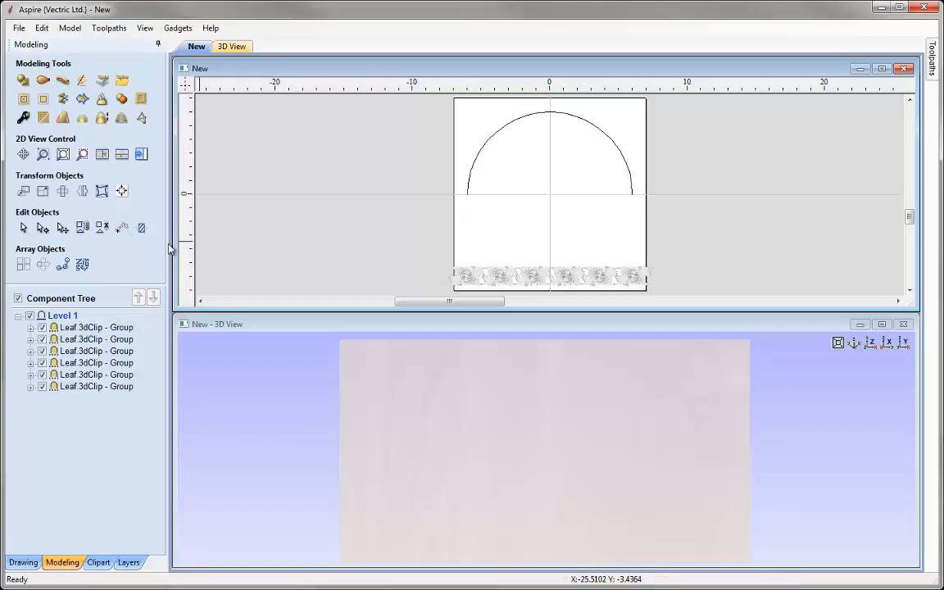
# Set up a new Extrude and Weave with the arch as drive rail and a single leaf group as the swept component.
pyautogui.click(470, 182)
pyautogui.click(63, 81)
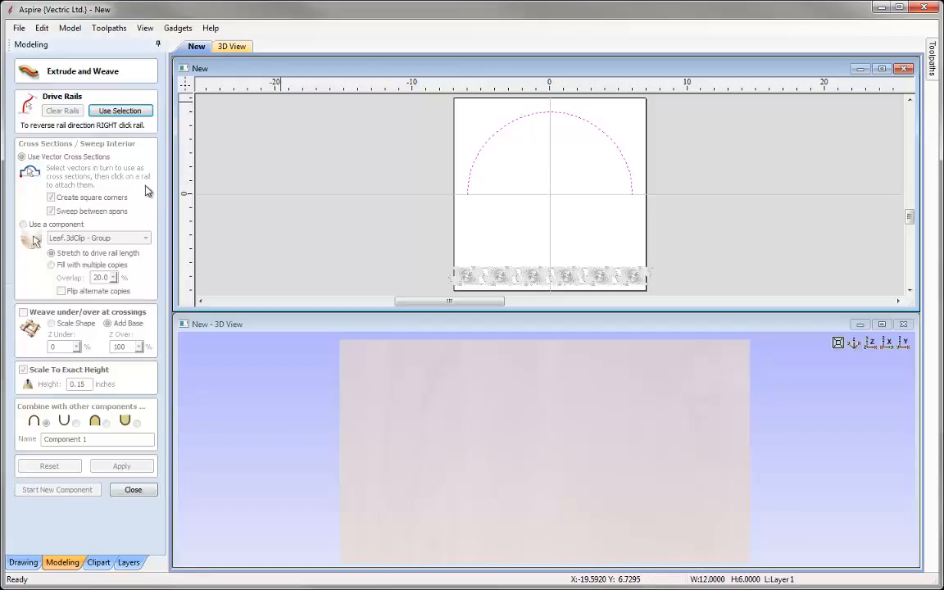
pyautogui.click(120, 110)
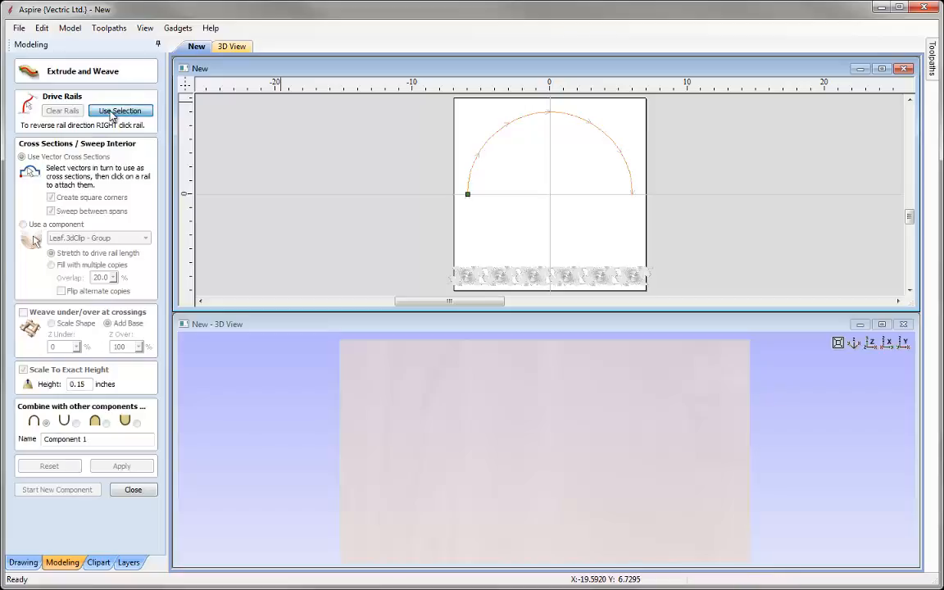
pyautogui.click(33, 225)
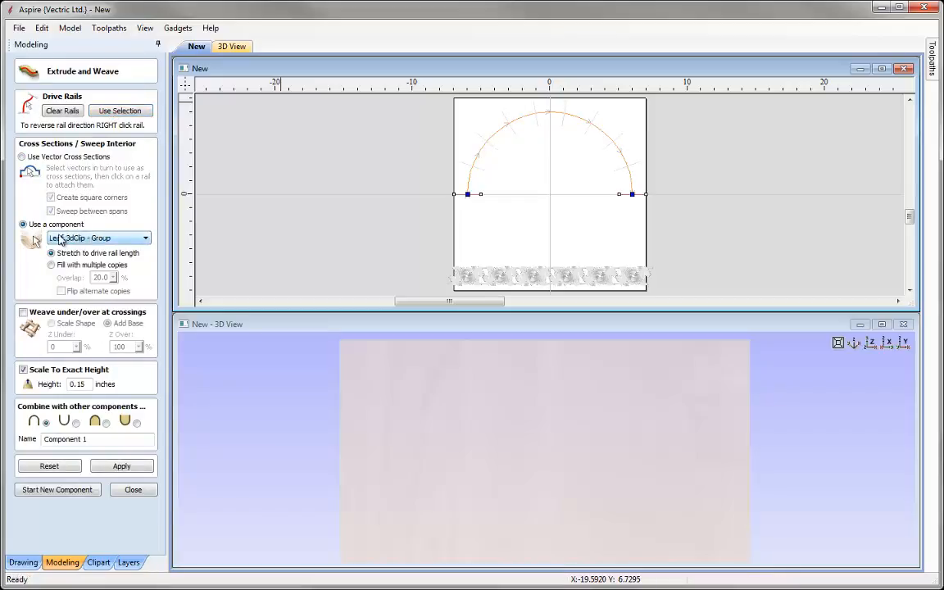
pyautogui.click(61, 238)
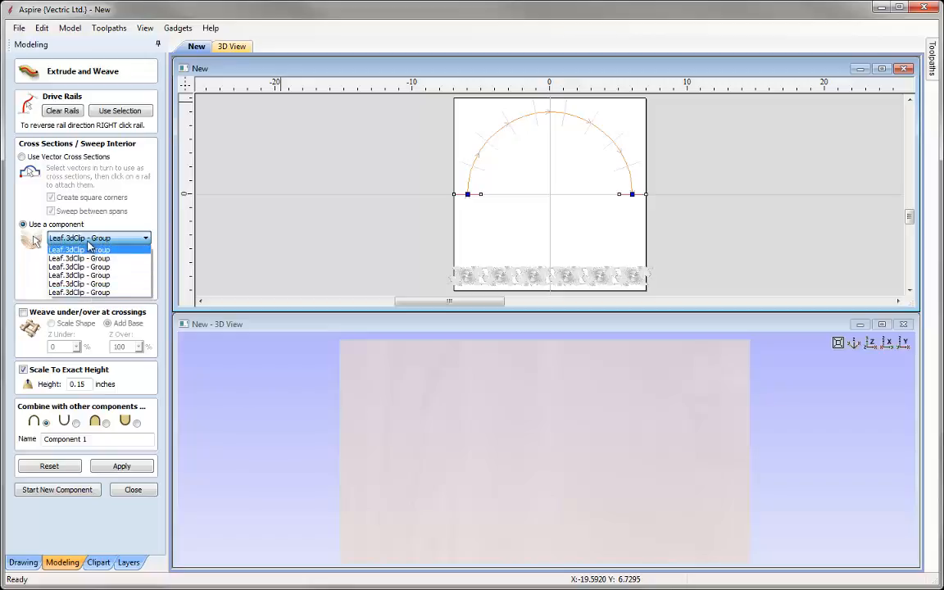
pyautogui.click(90, 240)
# Fill the arch with multiple copies of the leaf group at 0% overlap, naming the component Arch1.
pyautogui.click(54, 265)
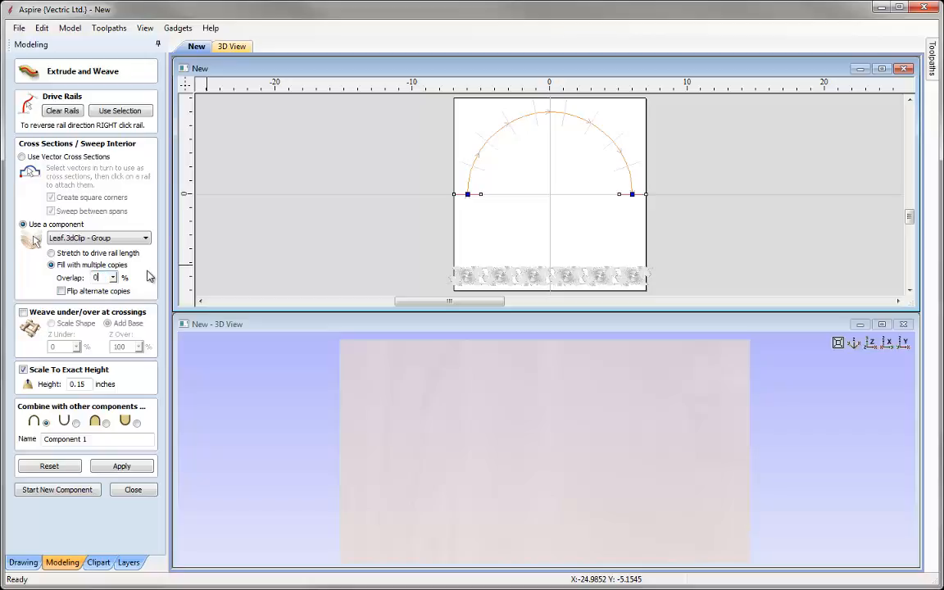
pyautogui.tripleClick(99, 439)
pyautogui.write('Arch1')
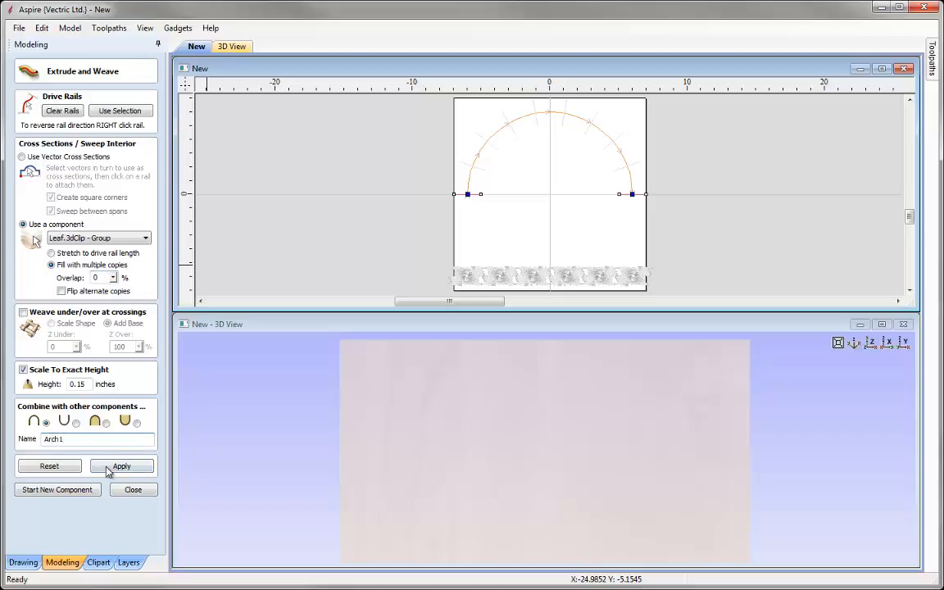
pyautogui.click(109, 466)
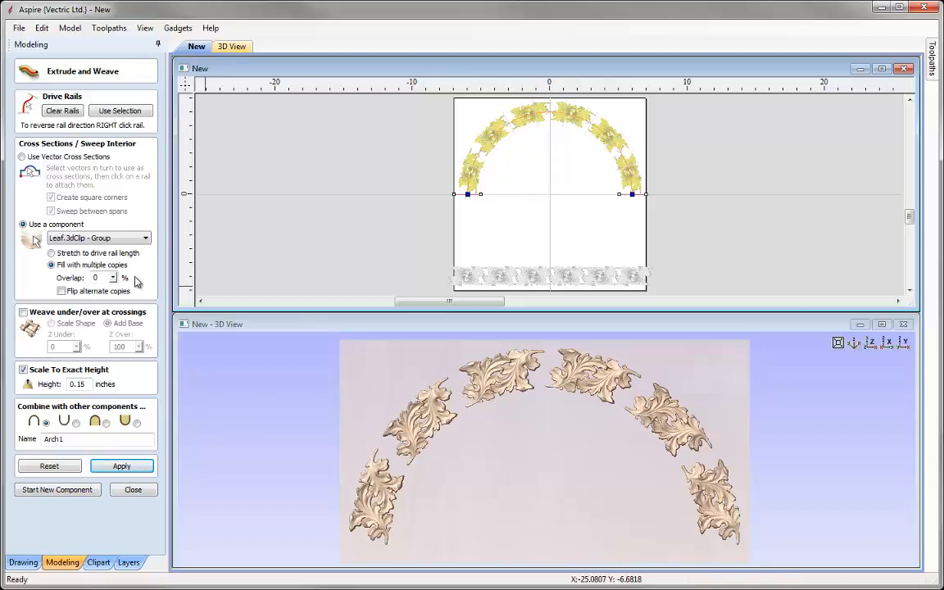
# Set the overlap of the arch's leaf copies to 20%, rebuild the sweep and finish it.
pyautogui.doubleClick(99, 277)
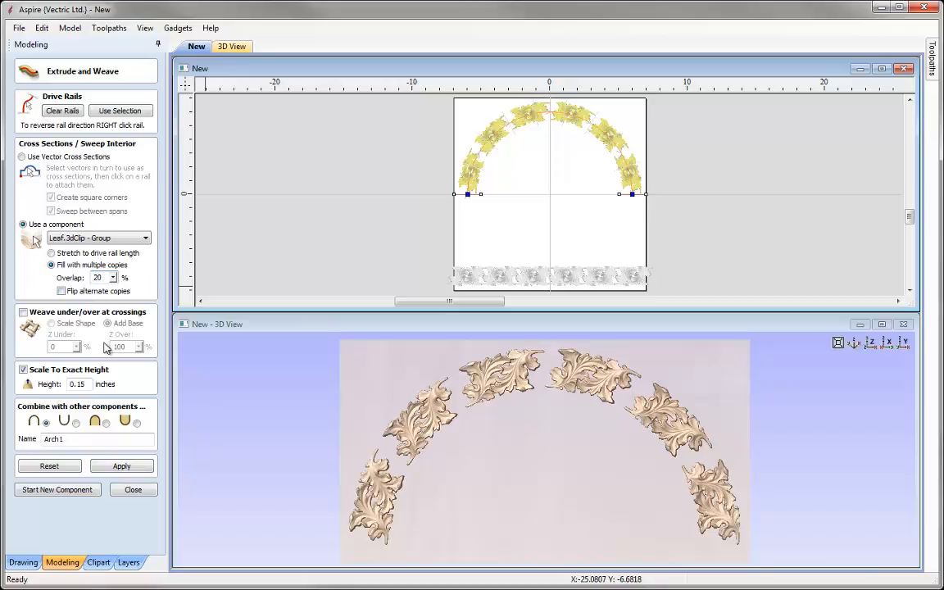
pyautogui.click(116, 472)
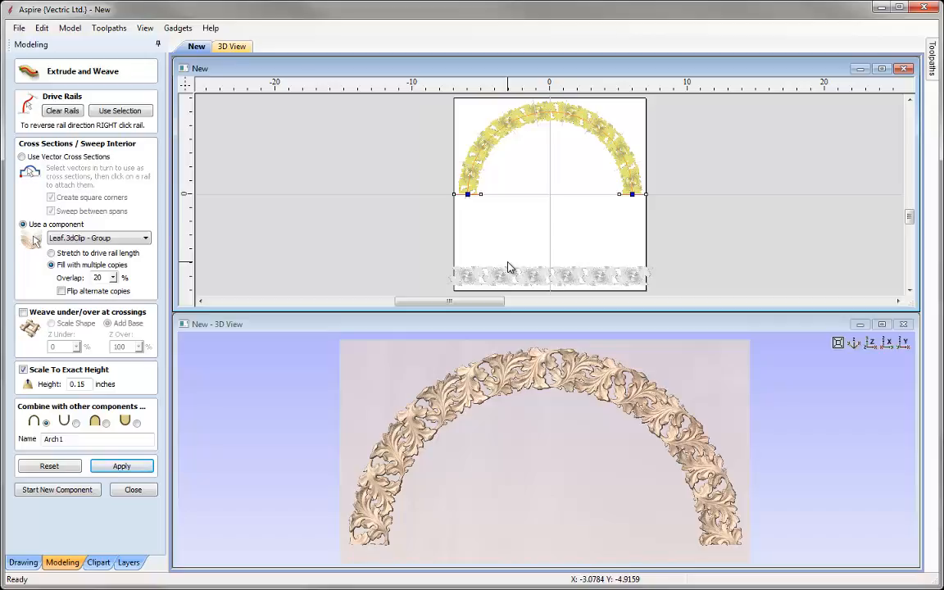
pyautogui.click(122, 490)
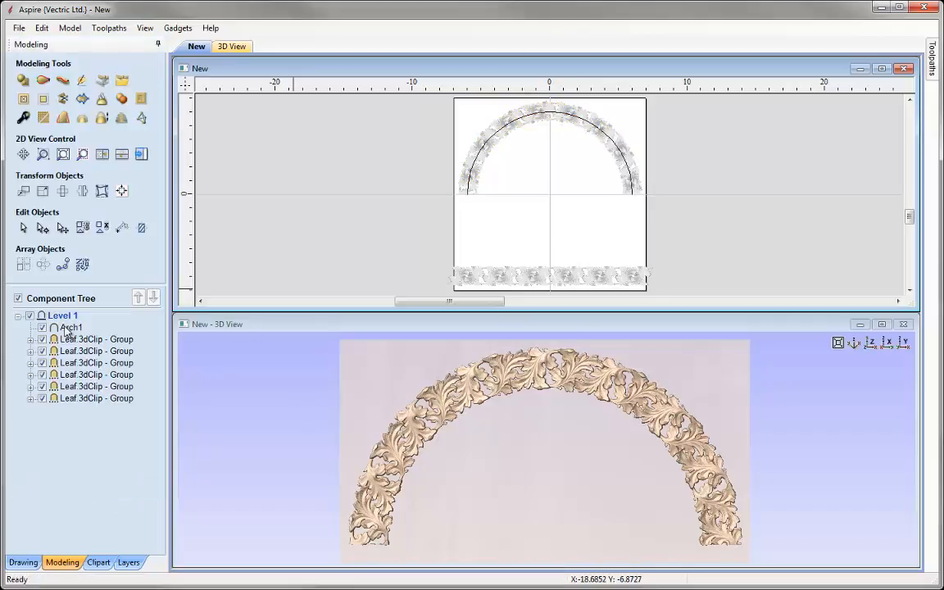
# Insert a new level above Level 1 in the component tree.
pyautogui.rightClick(66, 322)
pyautogui.click(94, 370)
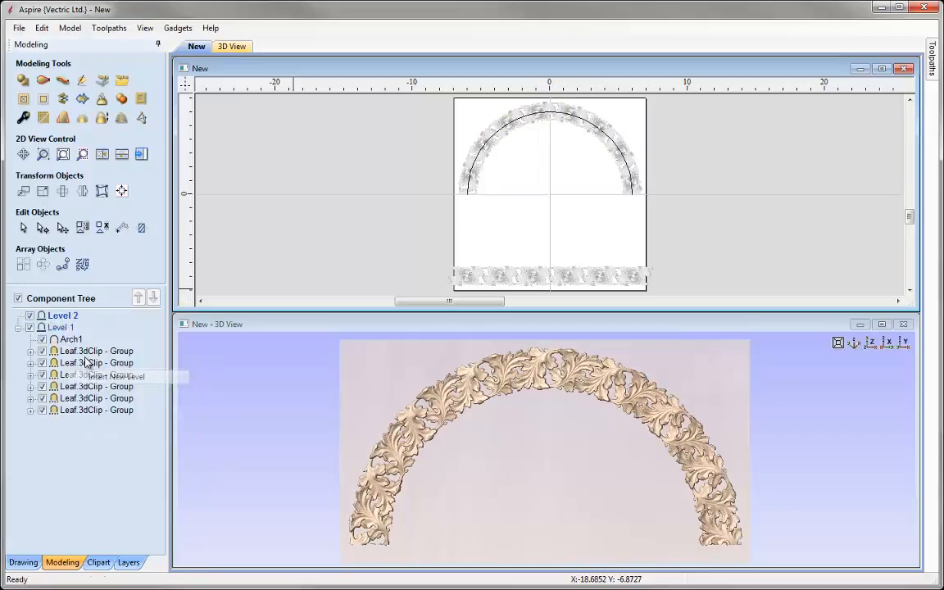
# Move the Arch1 component into Level 2 and hide that level.
pyautogui.moveTo(63, 341); pyautogui.dragTo(43, 316)
pyautogui.rightClick(41, 318)
pyautogui.click(30, 316)
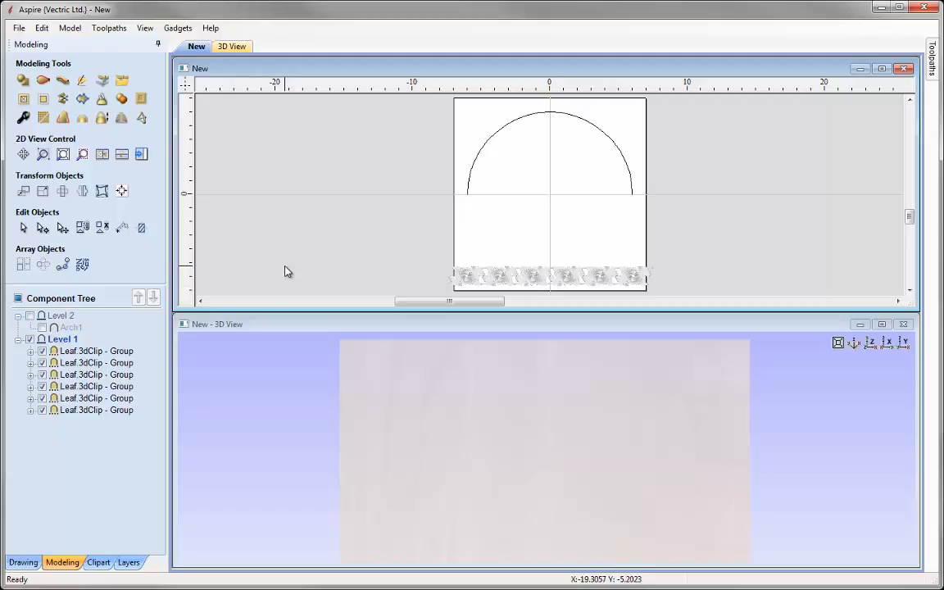
# Move the semicircular arch vector onto a new, hidden layer named Arch.
pyautogui.click(497, 136)
pyautogui.rightClick(497, 136)
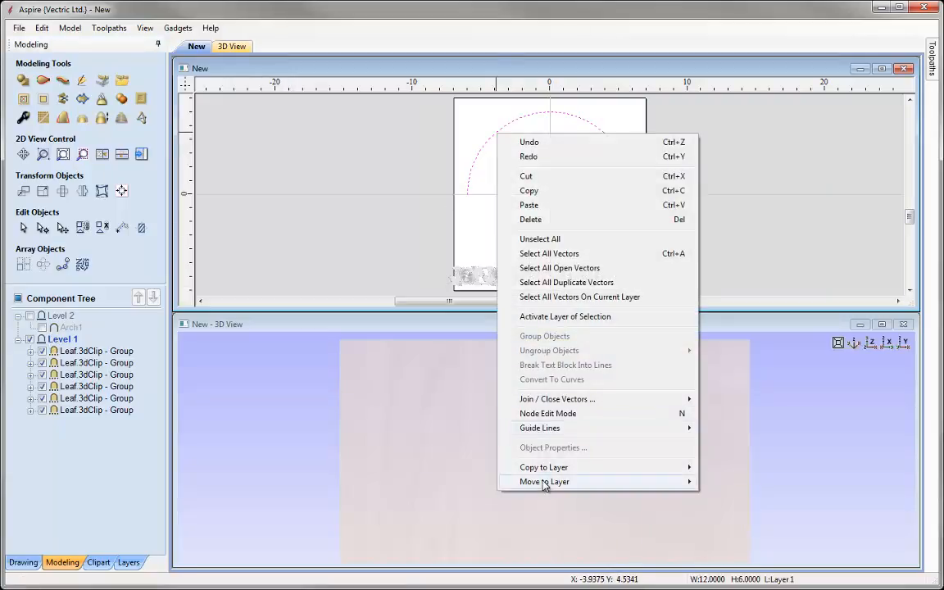
pyautogui.moveTo(544, 482)
pyautogui.click(709, 503)
pyautogui.write('Arch')
pyautogui.click(461, 304)
pyautogui.click(432, 339)
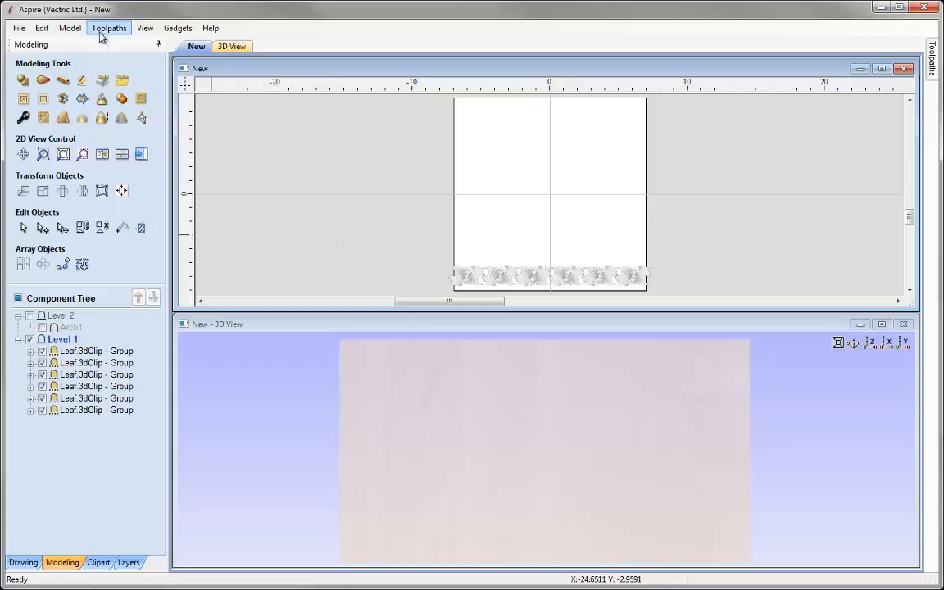
# Save the job in the Flourish_Assembly_FILES folder as Molding_Arch_Frame_Demo.
pyautogui.click(18, 27)
pyautogui.click(54, 97)
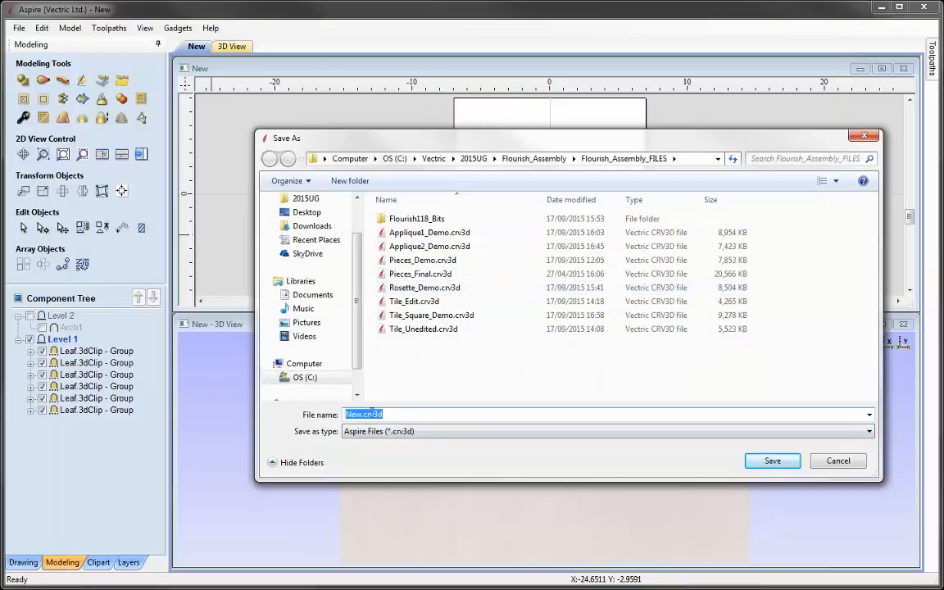
pyautogui.write('Molding_Arch_Frame_Demo')
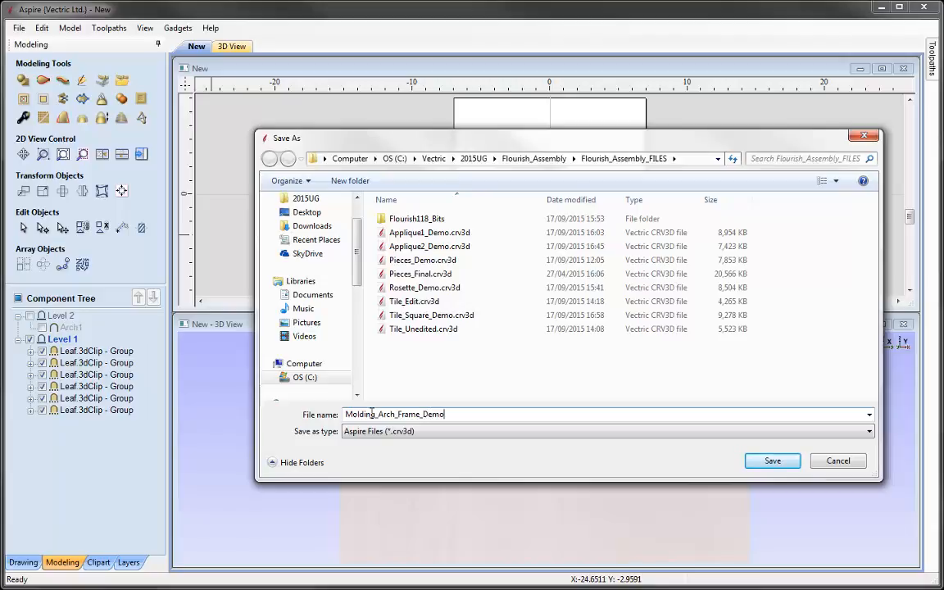
pyautogui.press('Return')
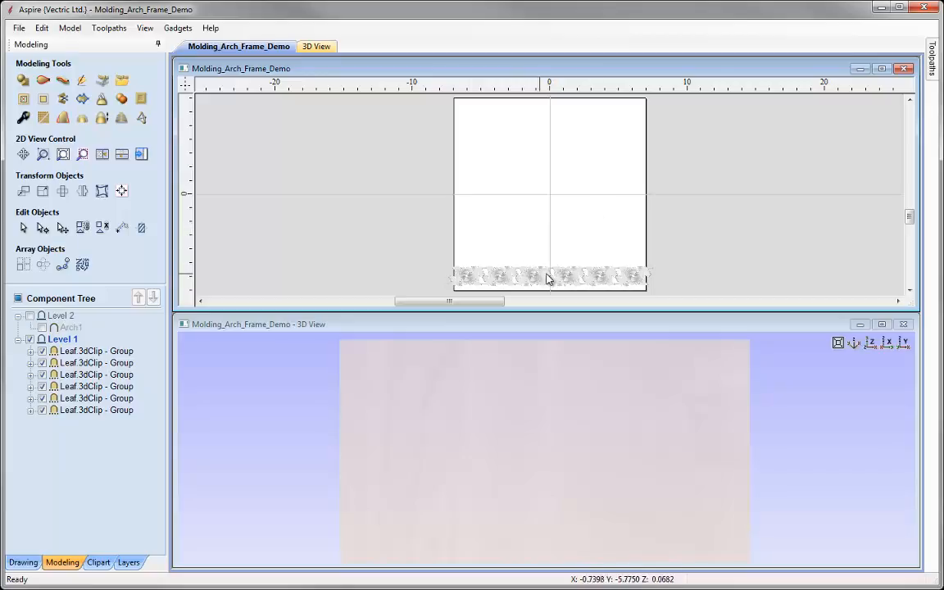
# Delete the three leaf groups in the right half of the border along the job's lower edge.
pyautogui.click(870, 343)
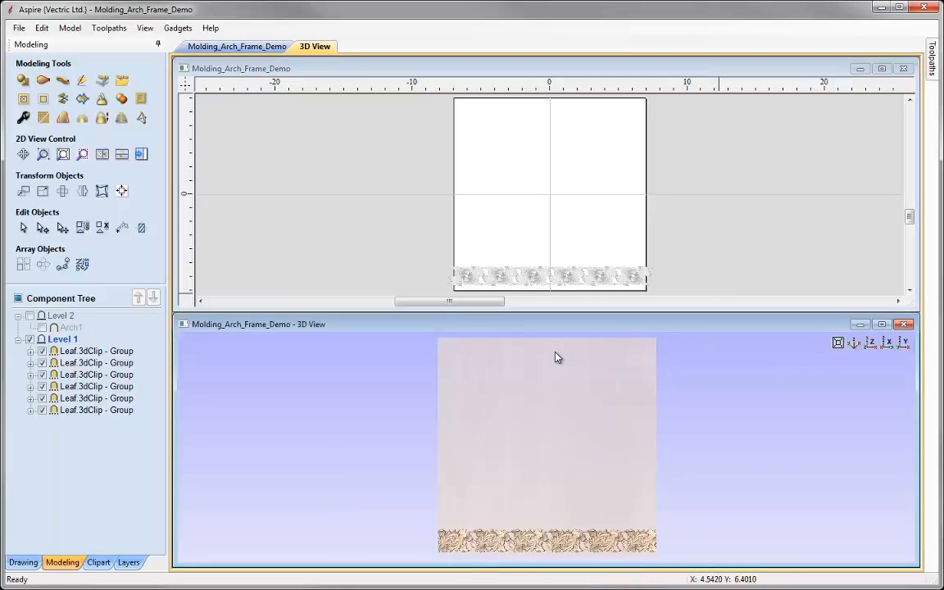
pyautogui.click(528, 228)
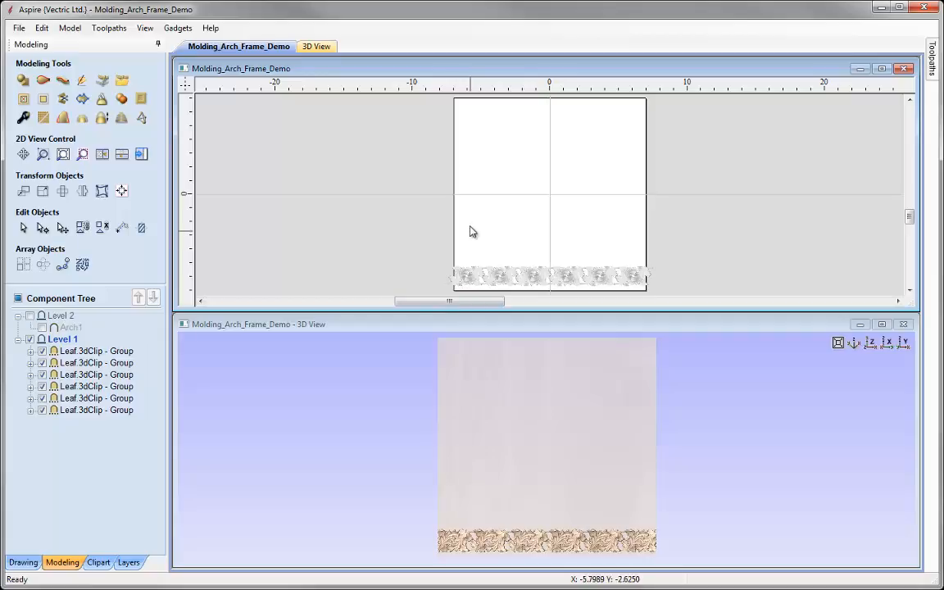
pyautogui.click(560, 280)
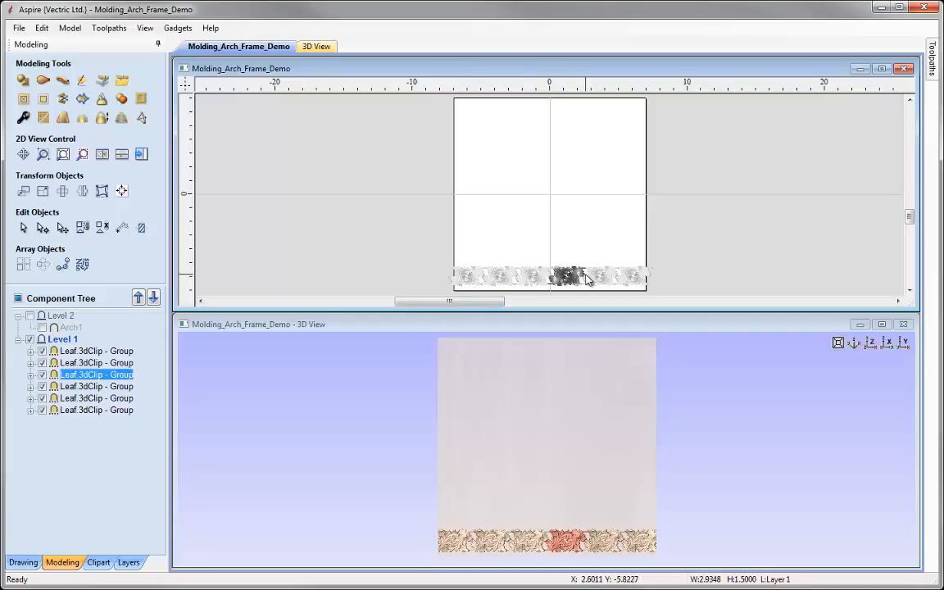
pyautogui.keyDown('shift'); pyautogui.click(629, 279); pyautogui.keyUp('shift')
pyautogui.keyDown('shift'); pyautogui.click(611, 280); pyautogui.keyUp('shift')
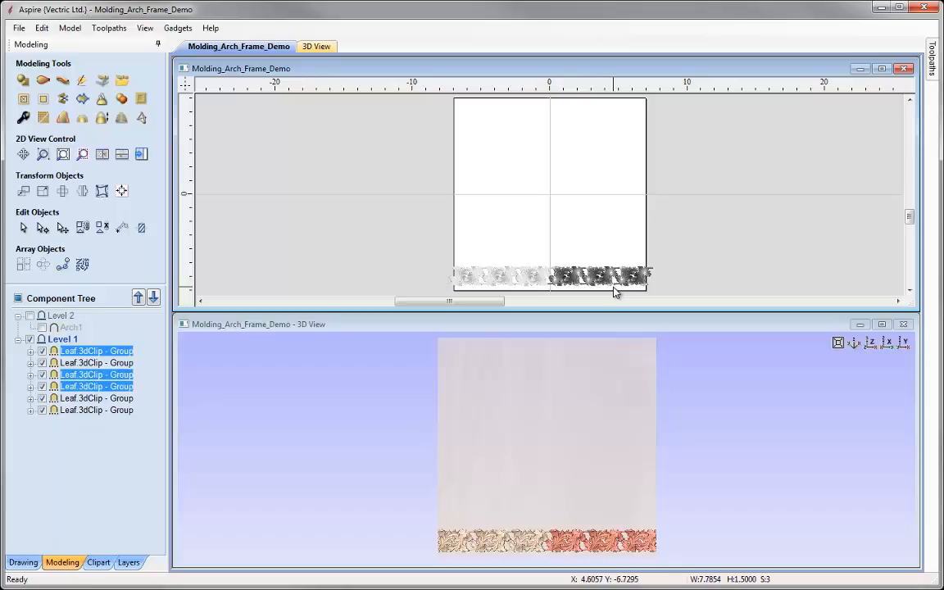
pyautogui.press('Delete')
# Create a mirrored copy of the three remaining leaf groups to their right and examine the centre join in 3D.
pyautogui.moveTo(449, 260); pyautogui.dragTo(576, 298)
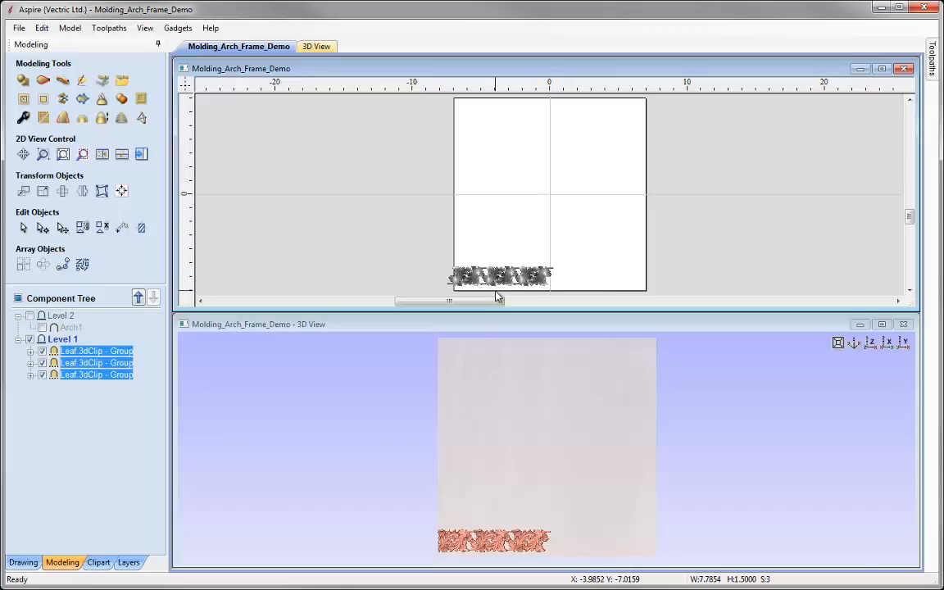
pyautogui.hotkey('ctrl', 'shift', 'h')
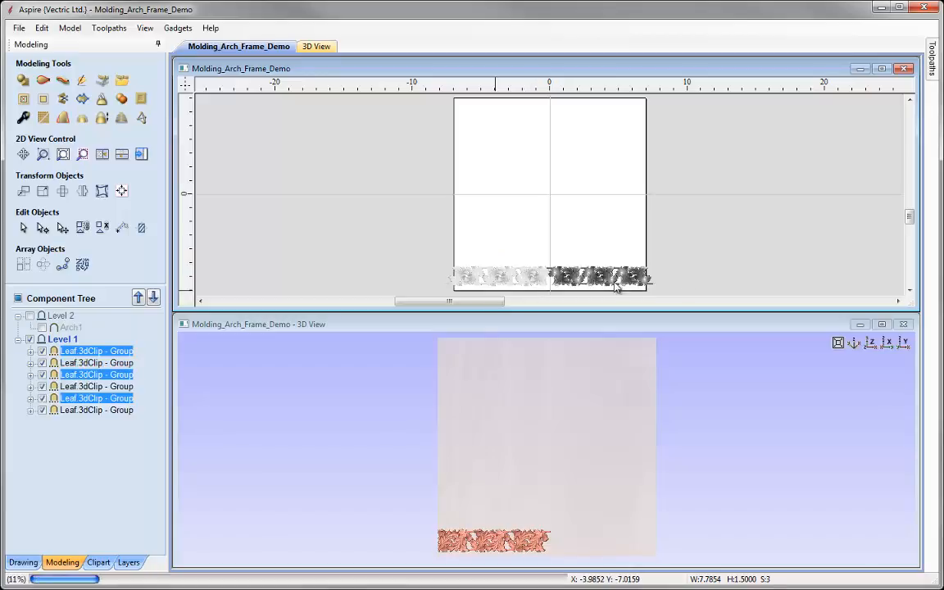
pyautogui.click(754, 250)
pyautogui.moveTo(556, 540); pyautogui.dragTo(562, 453, button='middle')
pyautogui.moveTo(562, 453); pyautogui.dragTo(561, 387, button='right')
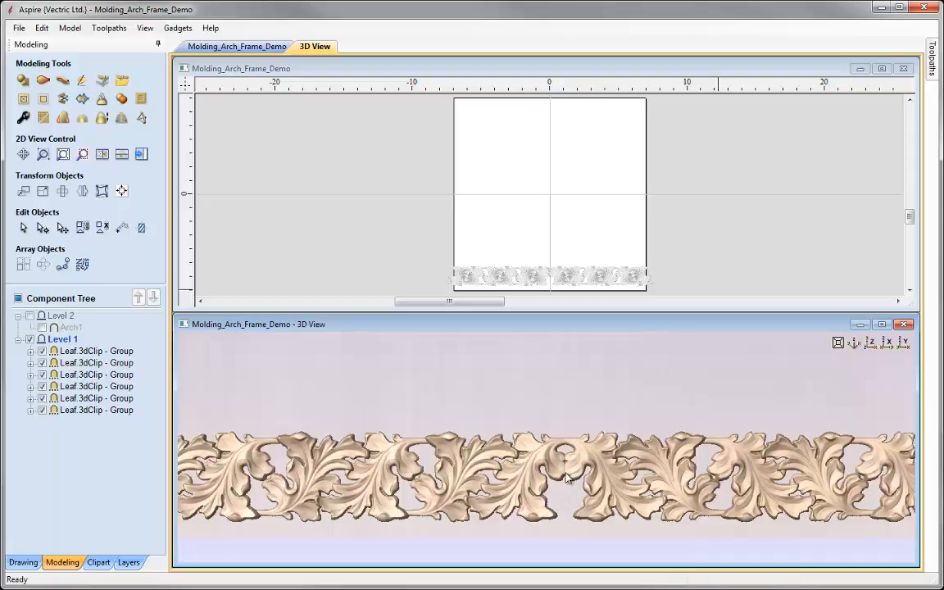
# Delete the three mirrored leaf groups right of the job's centre line.
pyautogui.moveTo(550, 247); pyautogui.dragTo(664, 298)
pyautogui.keyDown('shift'); pyautogui.click(582, 282); pyautogui.keyUp('shift')
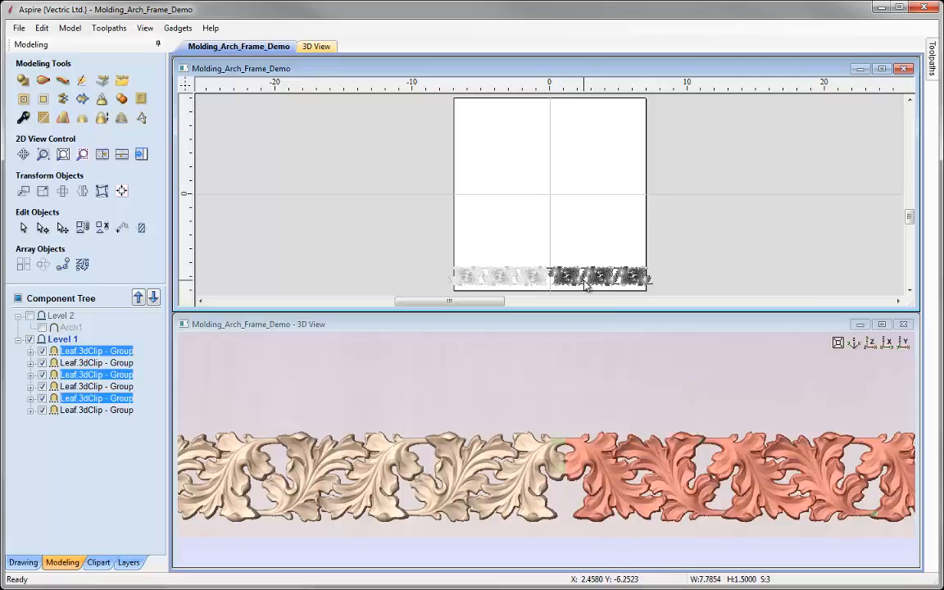
pyautogui.press('Delete')
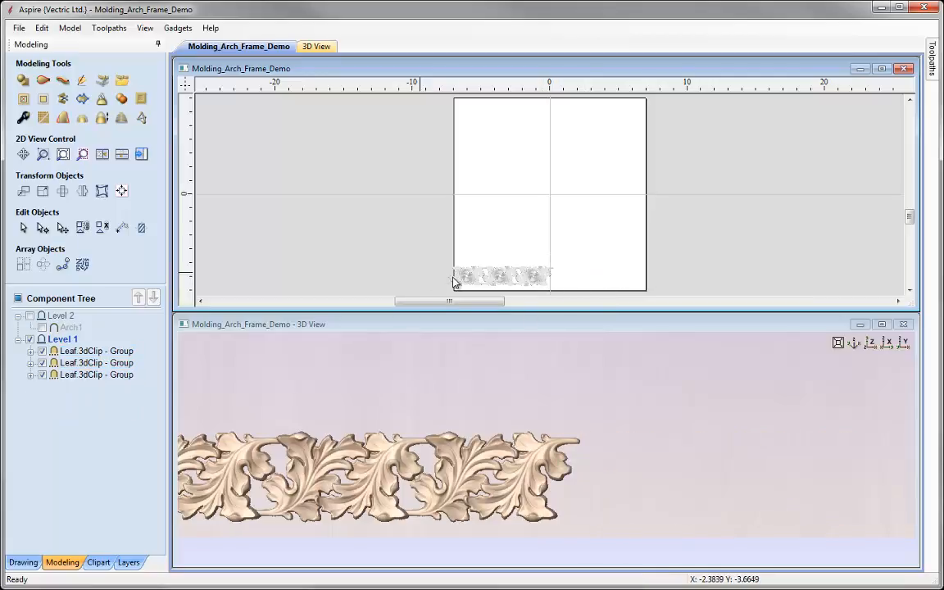
# Draw a diagonal line from the job's lower-left corner to its centre, spanning 7 by 7 inches.
pyautogui.scroll(4, 467, 282)
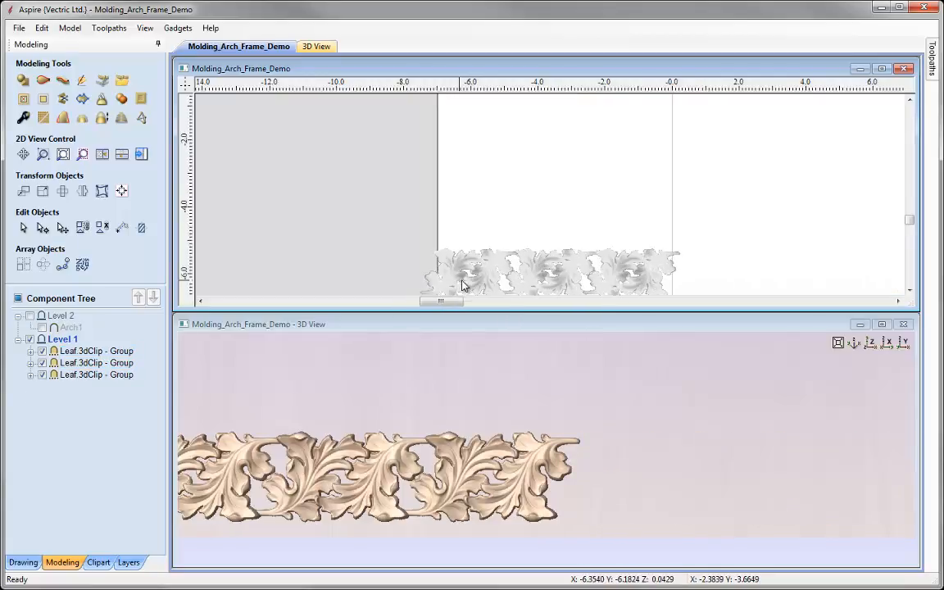
pyautogui.click(882, 69)
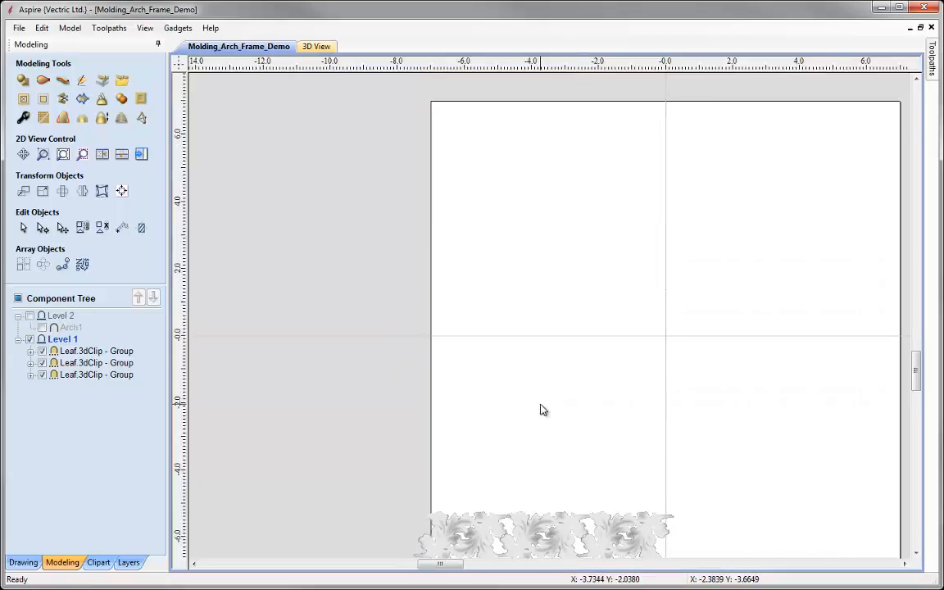
pyautogui.press('f')
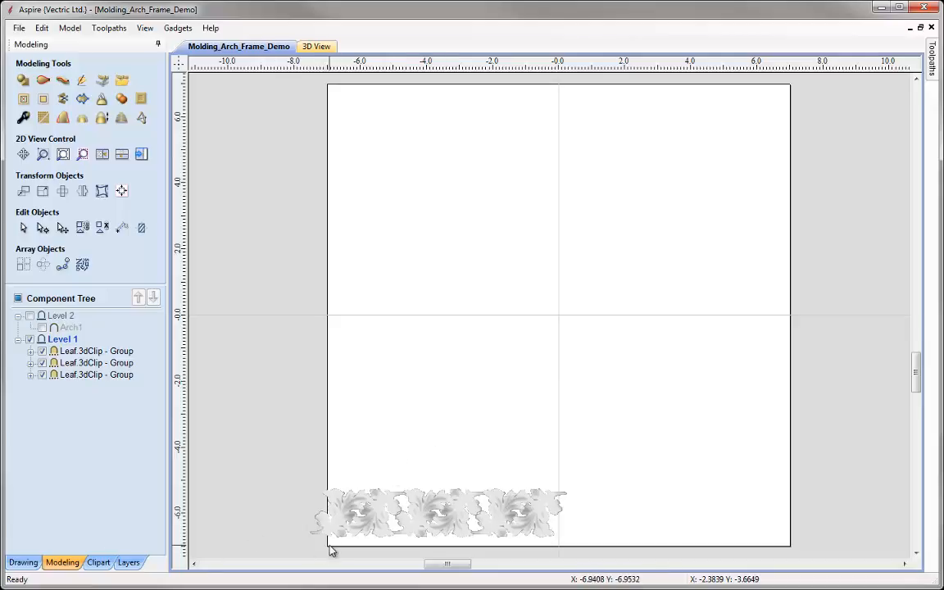
pyautogui.click(23, 562)
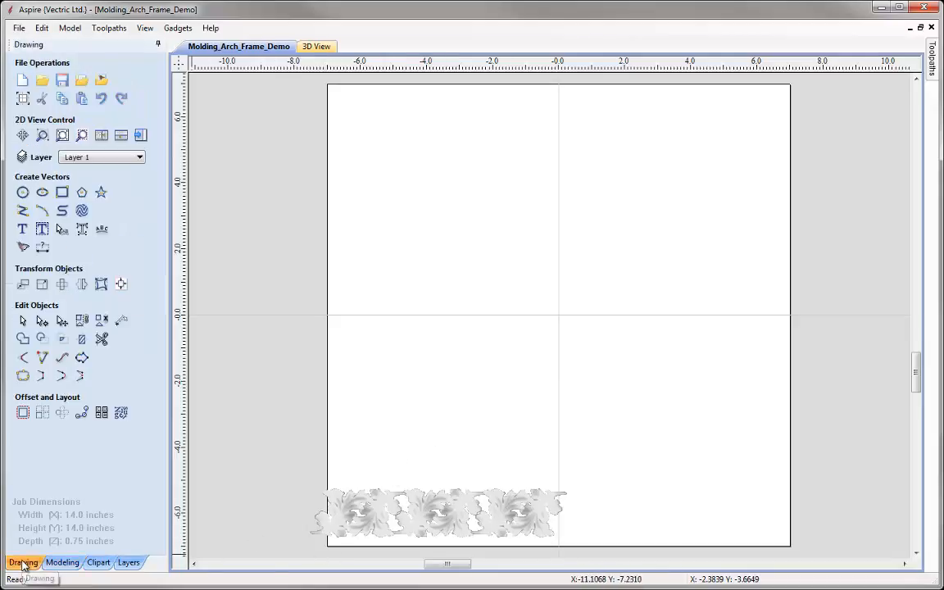
pyautogui.click(23, 212)
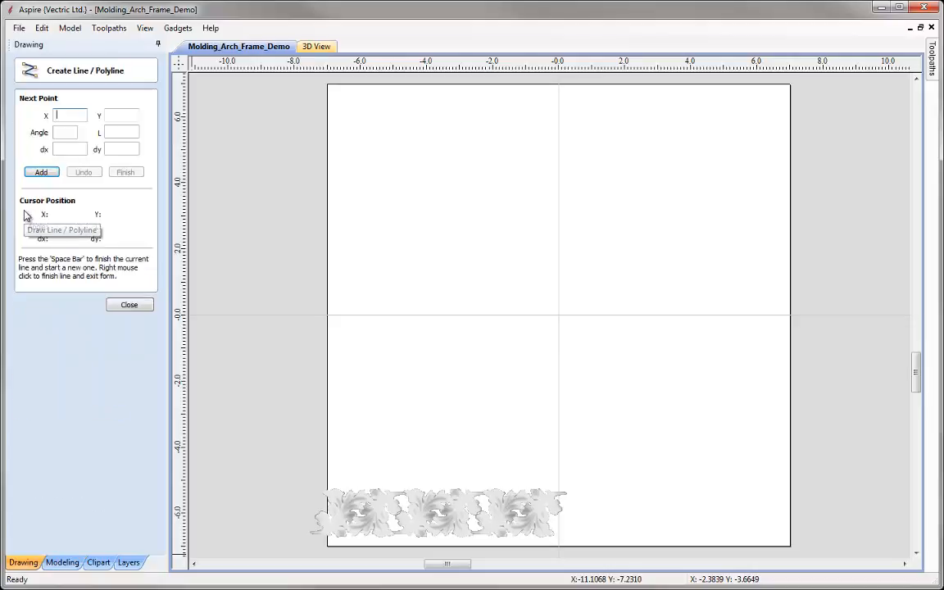
pyautogui.click(327, 545)
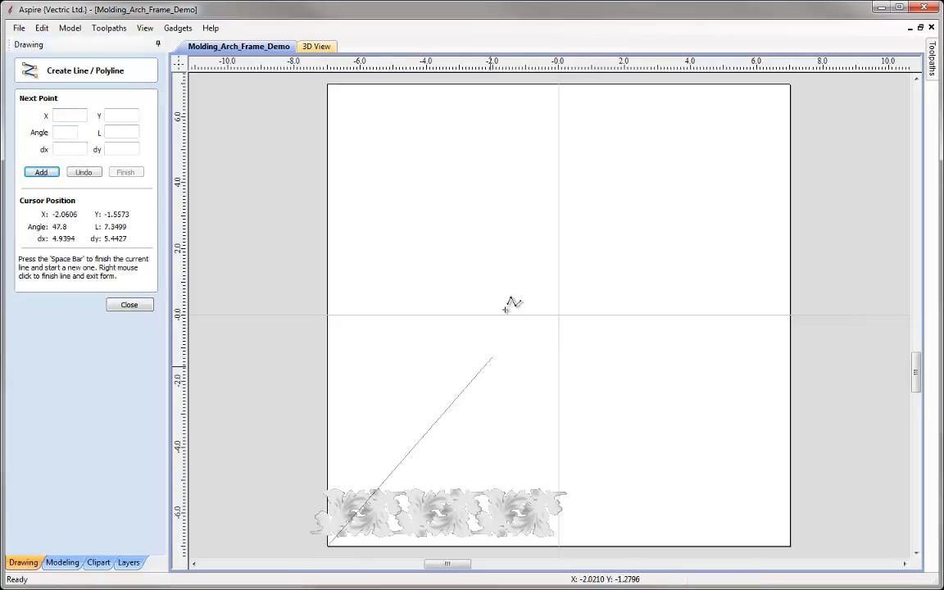
pyautogui.click(556, 314)
pyautogui.rightClick(557, 315)
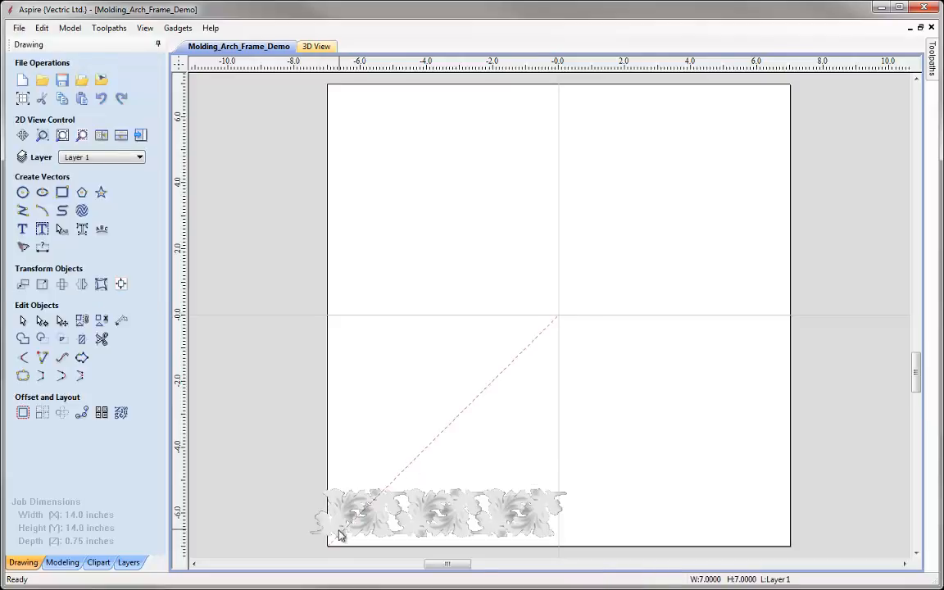
pyautogui.click(274, 496)
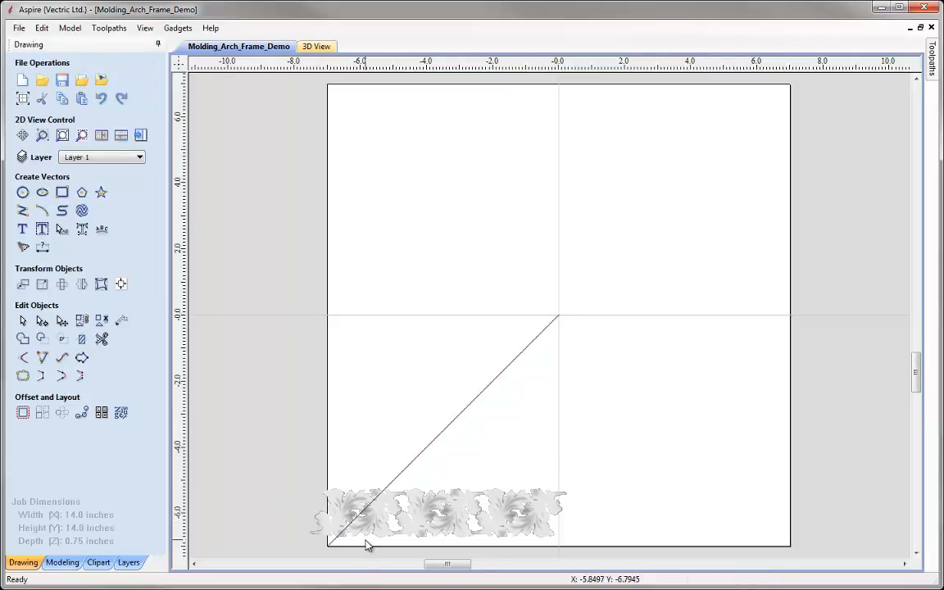
# Shrink the three leaf groups together from their left end to about 7.2 inches wide, fitting them inside the job's left edge.
pyautogui.scroll(2, 367, 545)
pyautogui.scroll(1, 366, 545)
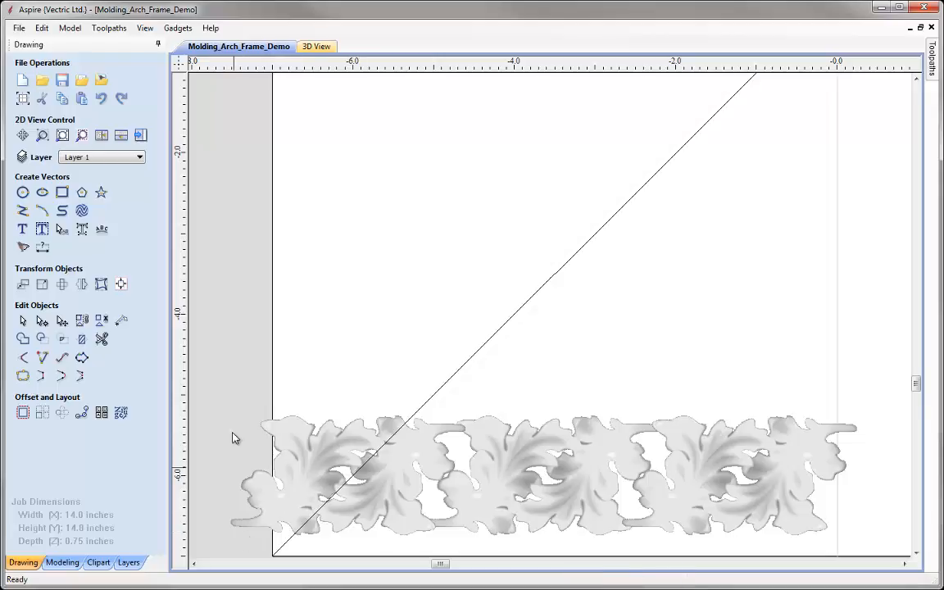
pyautogui.moveTo(219, 380); pyautogui.dragTo(884, 545)
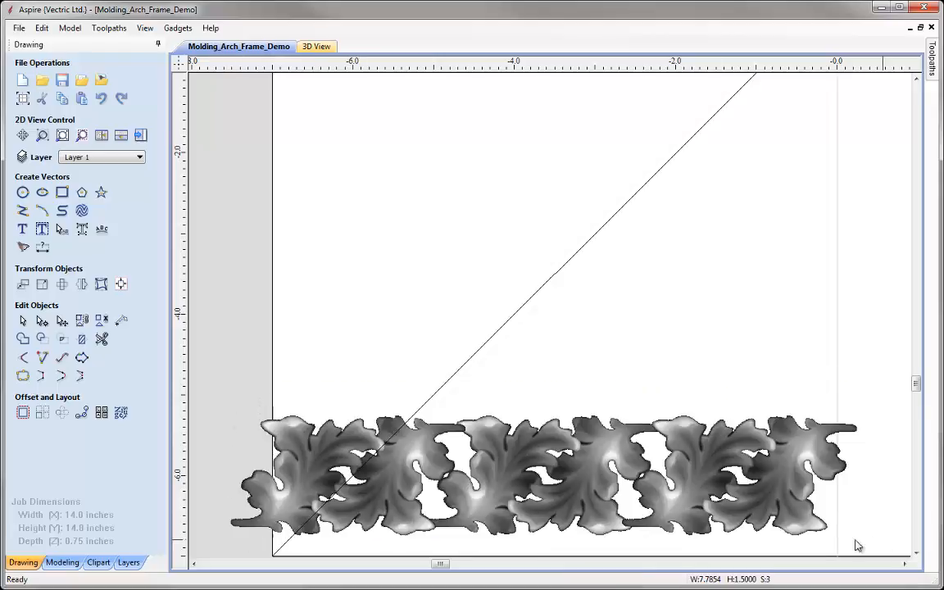
pyautogui.click(290, 477)
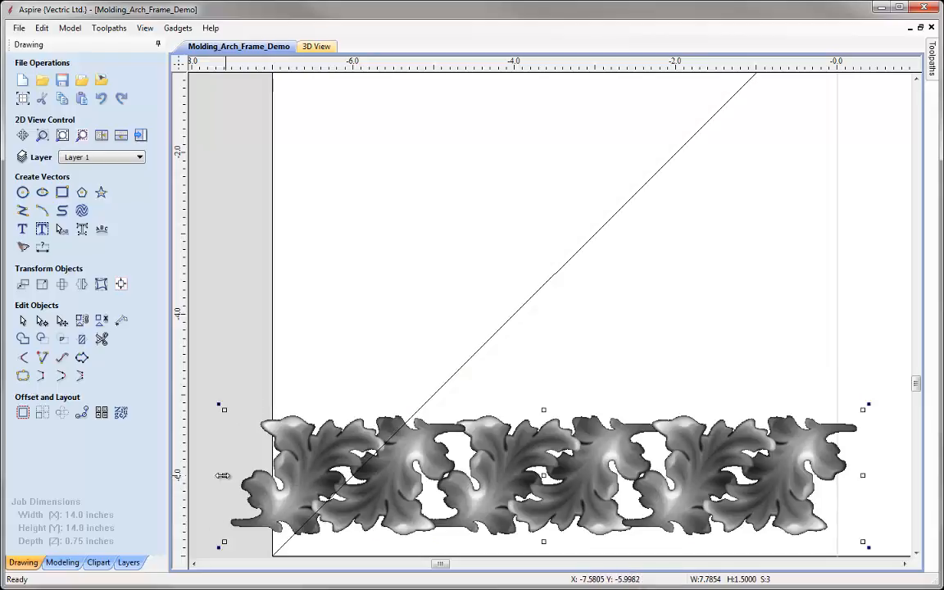
pyautogui.moveTo(222, 475); pyautogui.dragTo(277, 484)
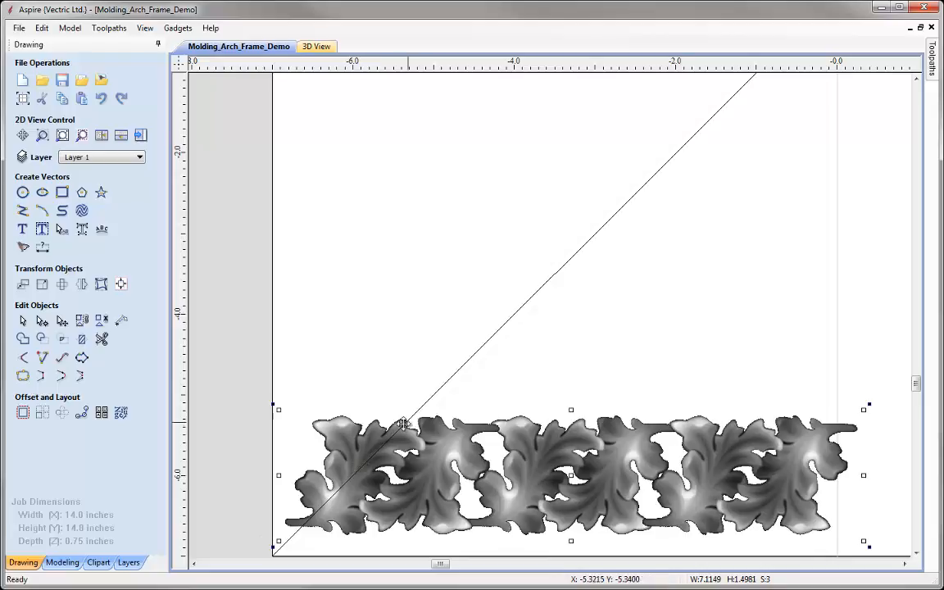
pyautogui.moveTo(280, 477); pyautogui.dragTo(277, 481)
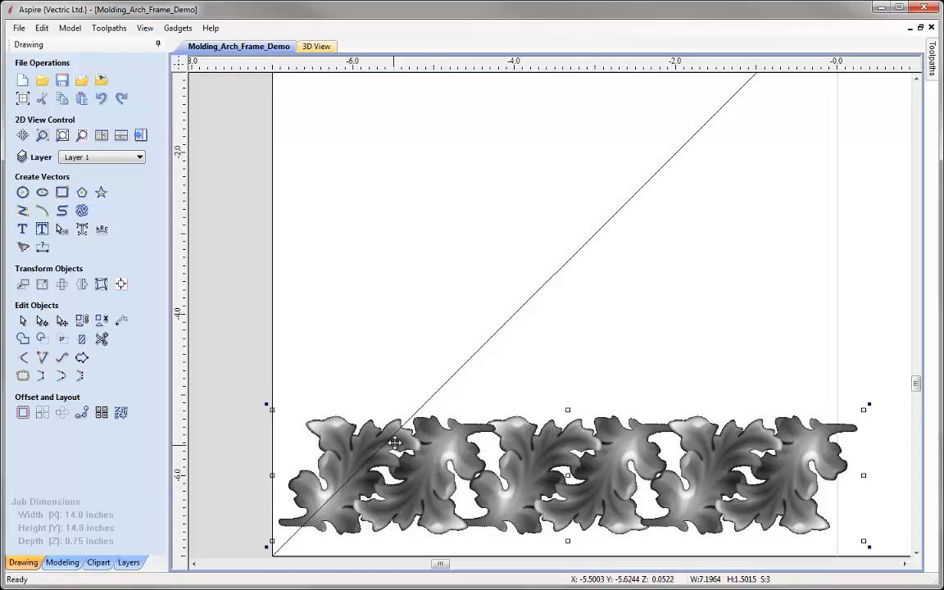
pyautogui.click(228, 385)
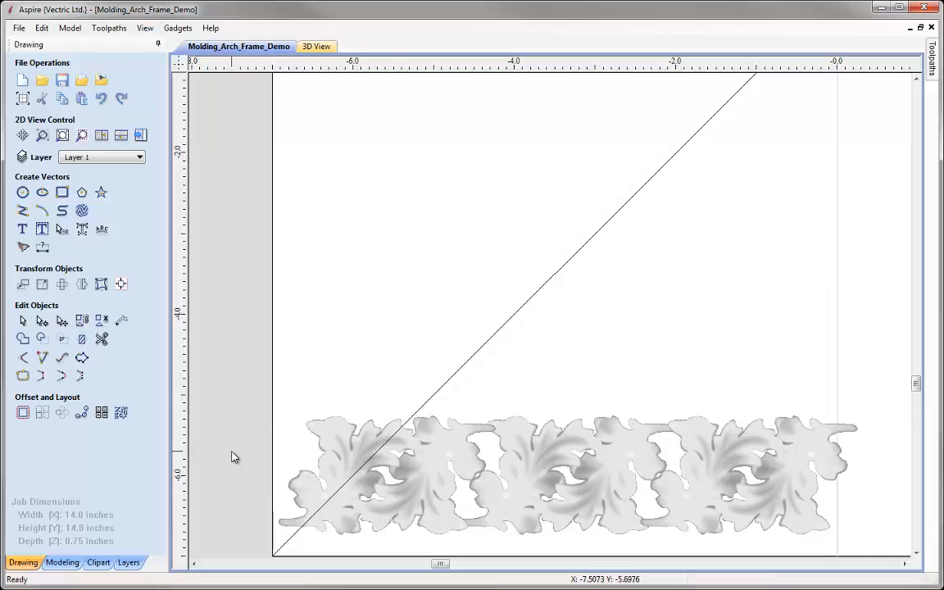
# Duplicate the diagonal line with a very small parallel offset and select the leaf group it crosses.
pyautogui.scroll(5, 302, 467)
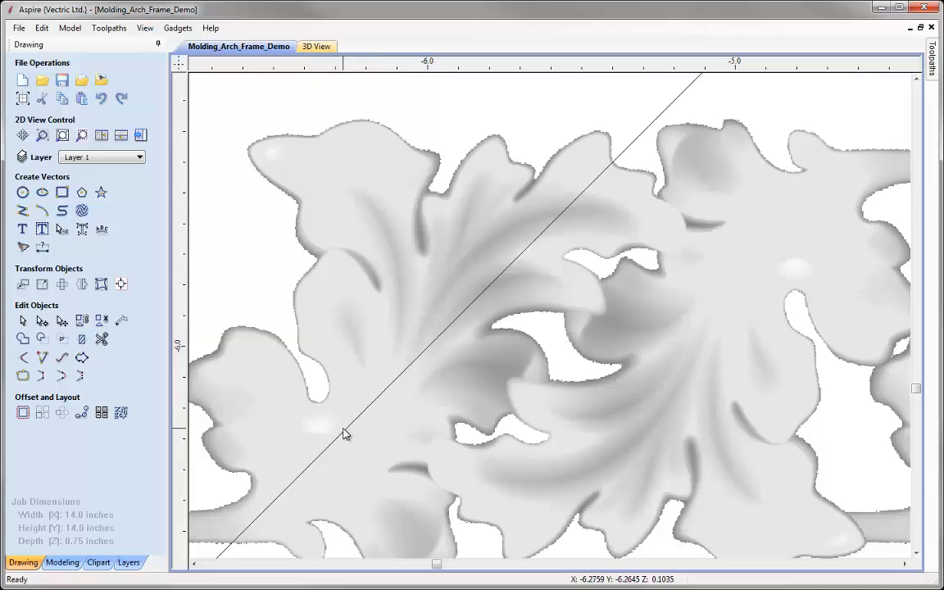
pyautogui.click(343, 431)
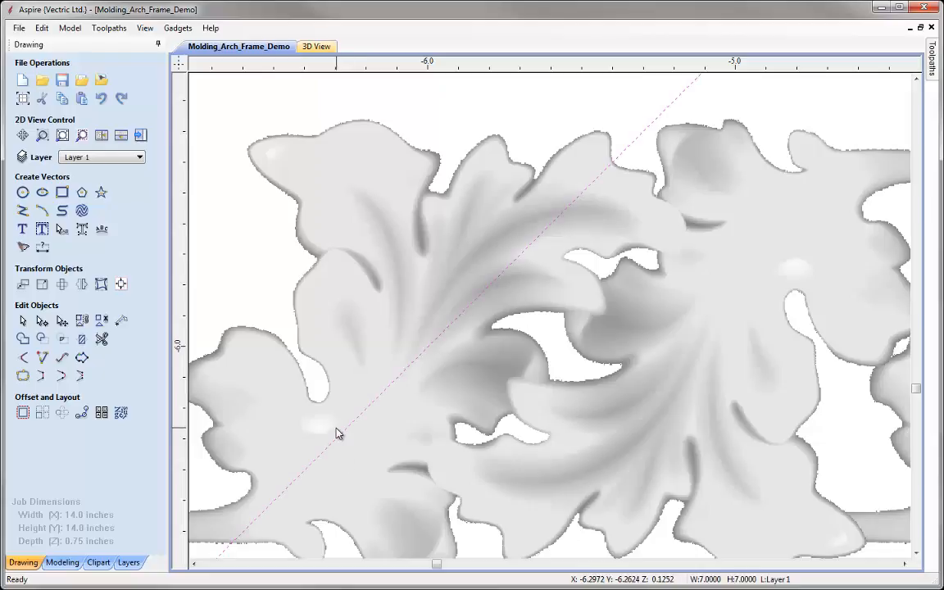
pyautogui.rightClick(335, 432)
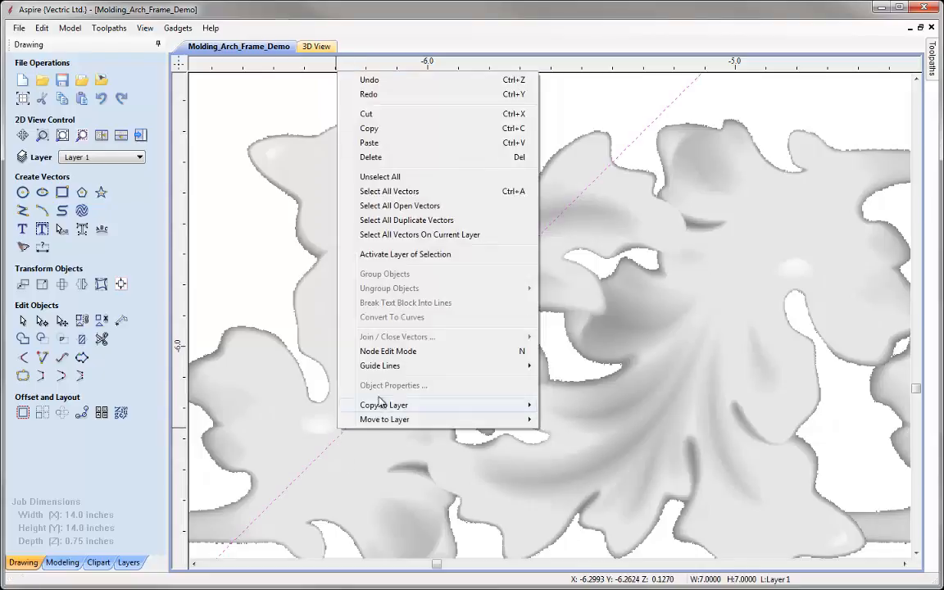
pyautogui.click(368, 128)
pyautogui.scroll(4, 297, 491)
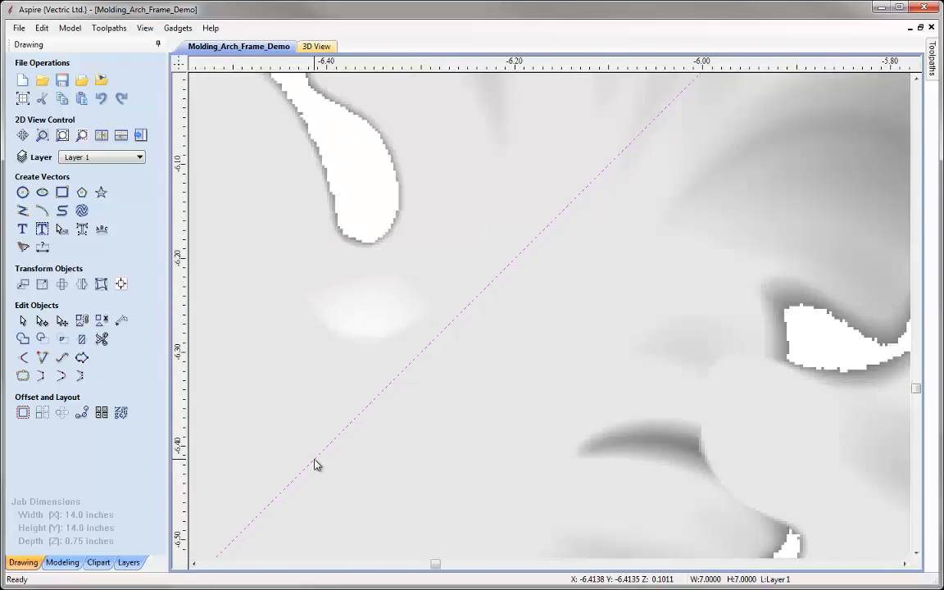
pyautogui.moveTo(322, 454); pyautogui.dragTo(315, 458)
pyautogui.moveTo(314, 458); pyautogui.dragTo(315, 460)
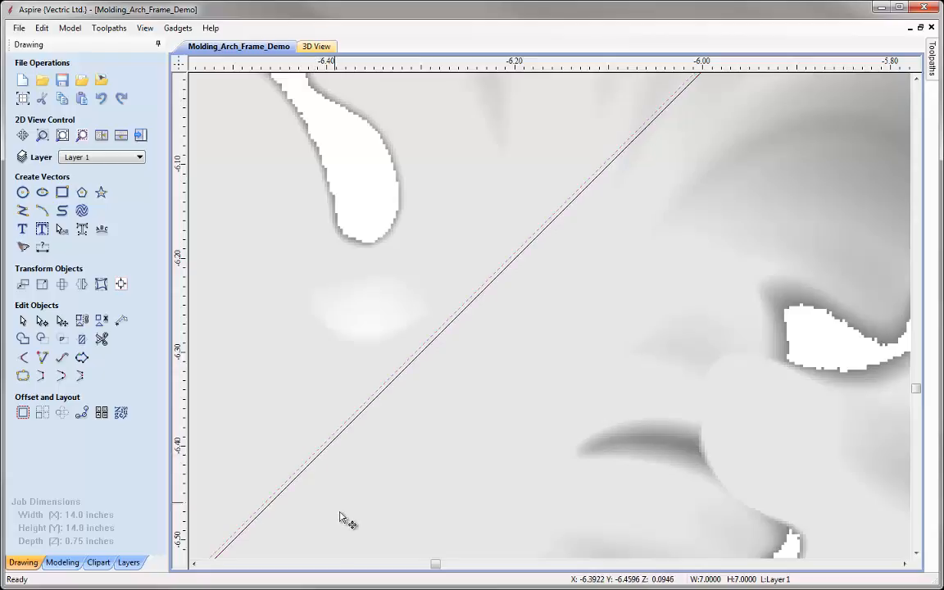
pyautogui.click(374, 477)
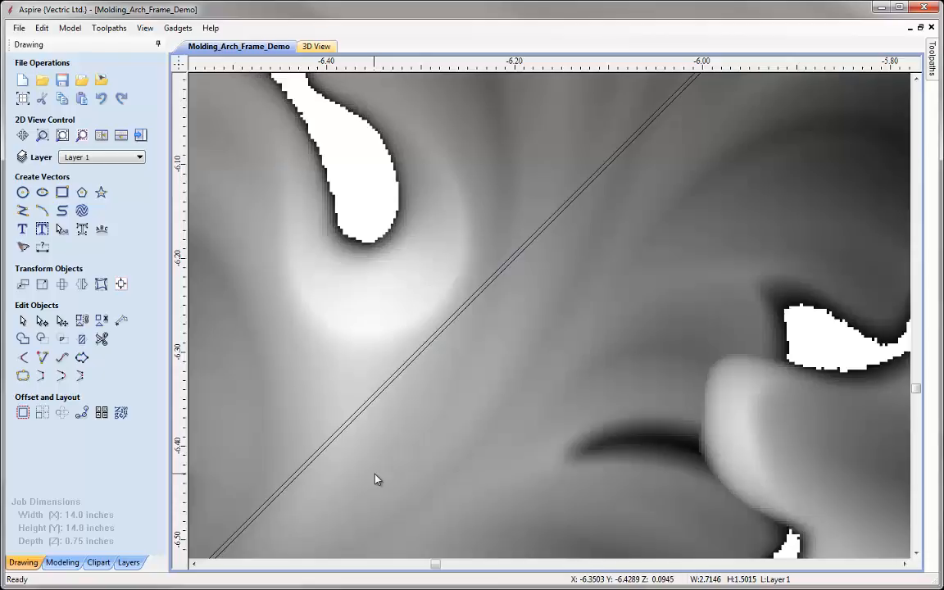
# Try splitting the corner leaf group along the offset diagonal line, baking the component first.
pyautogui.click(343, 432)
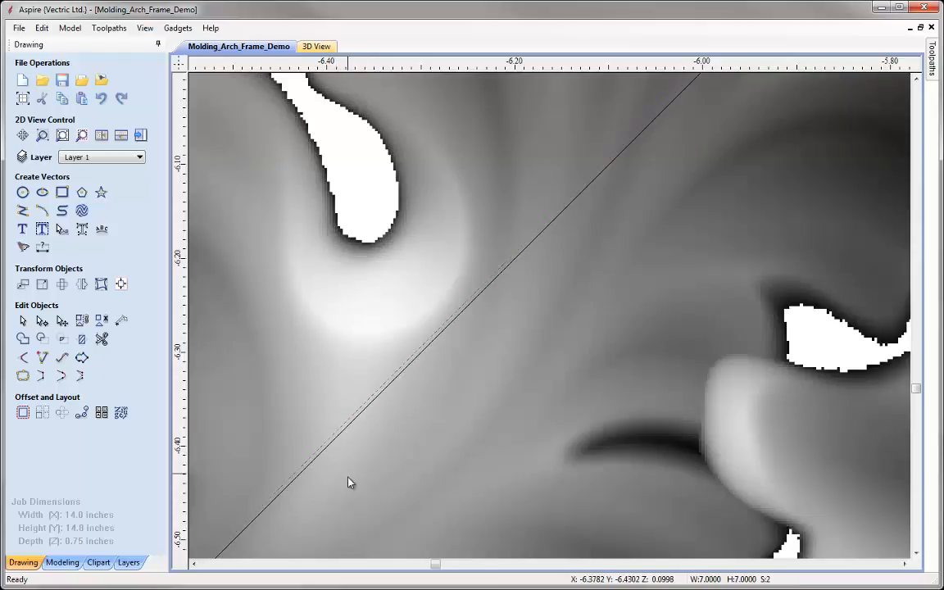
pyautogui.click(78, 563)
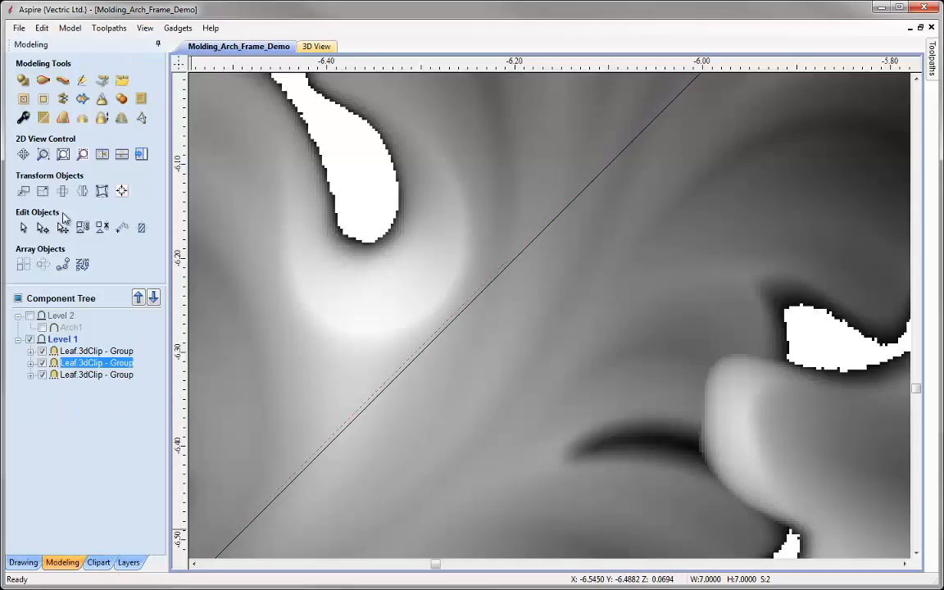
pyautogui.click(62, 98)
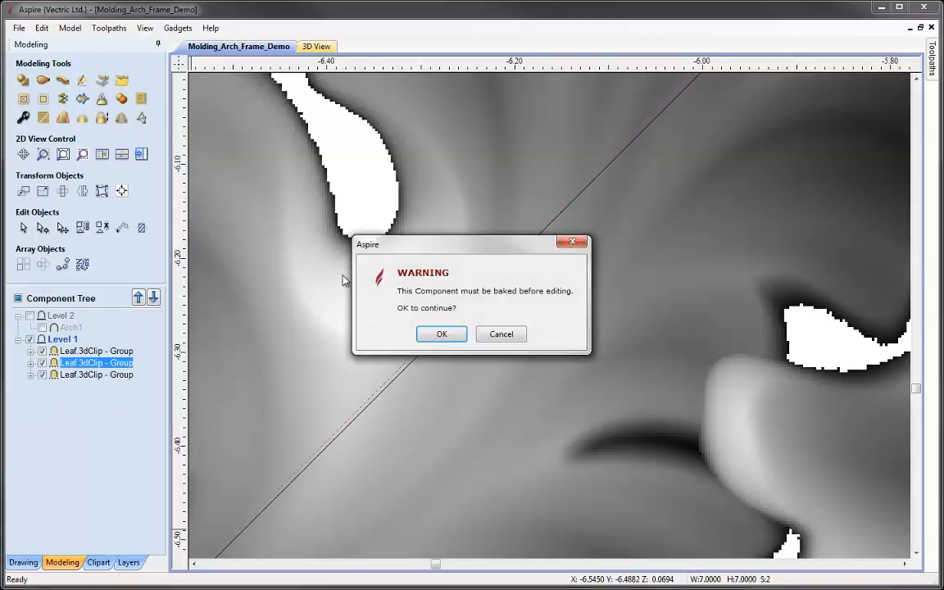
pyautogui.click(439, 335)
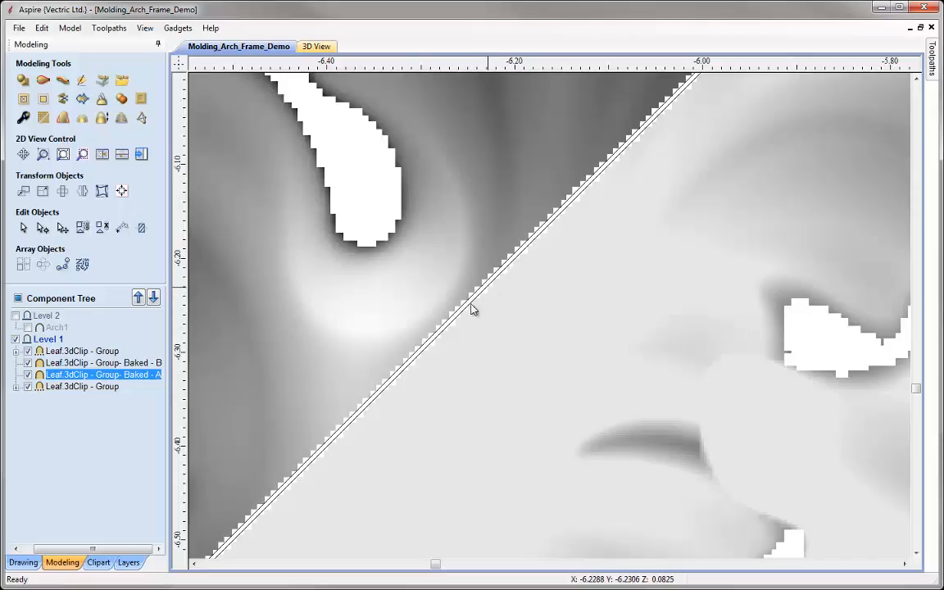
pyautogui.hotkey('ctrl', 'z')
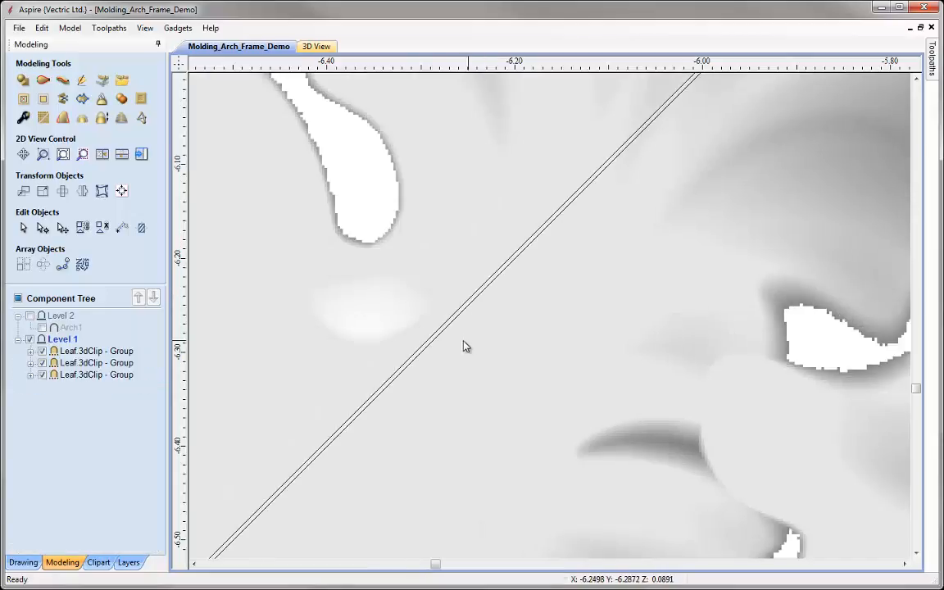
# Nudge the duplicate diagonal slightly farther from the original line and split the corner leaf group along it, baking the component first.
pyautogui.click(428, 344)
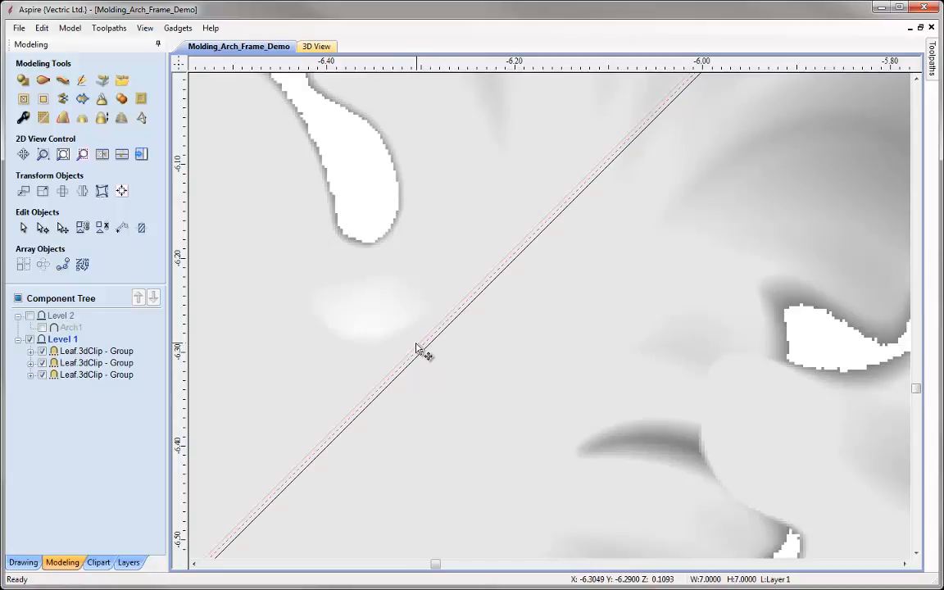
pyautogui.click(411, 348)
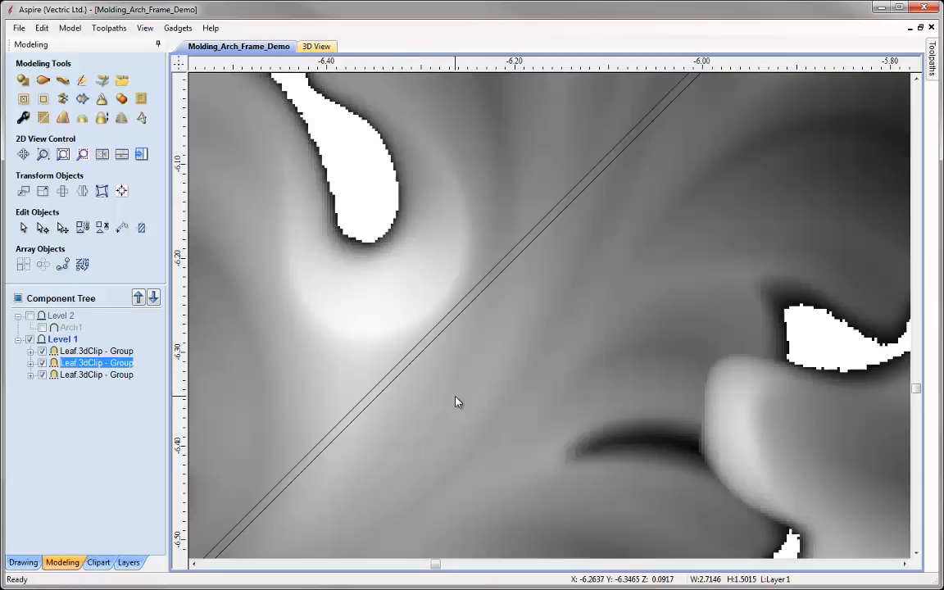
pyautogui.keyDown('shift'); pyautogui.click(411, 358); pyautogui.keyUp('shift')
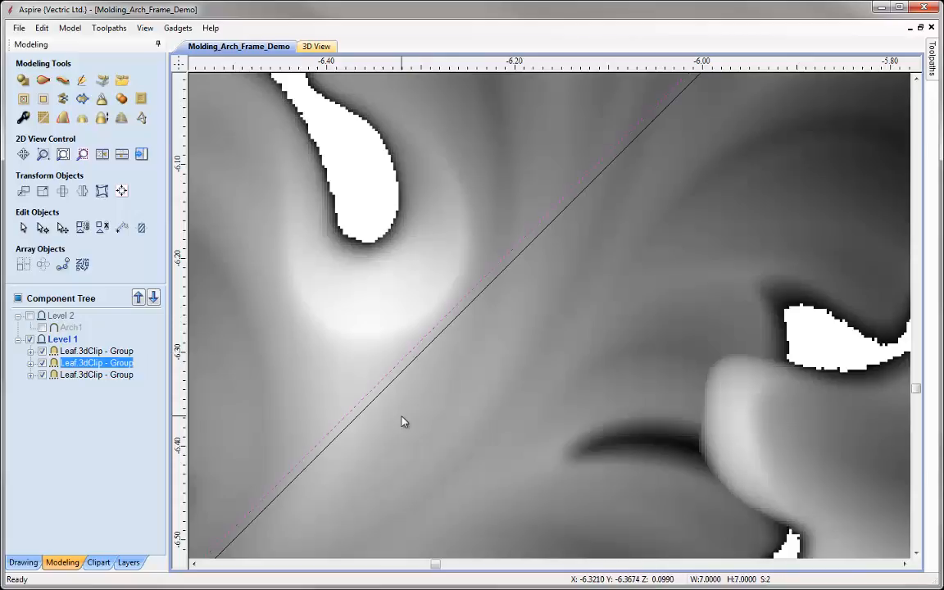
pyautogui.click(64, 98)
pyautogui.click(449, 331)
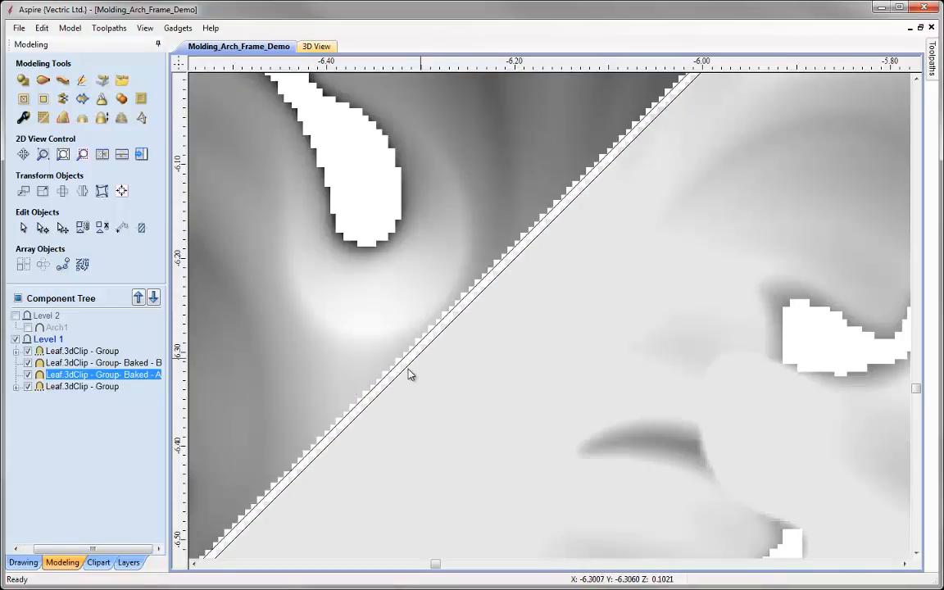
pyautogui.click(377, 291)
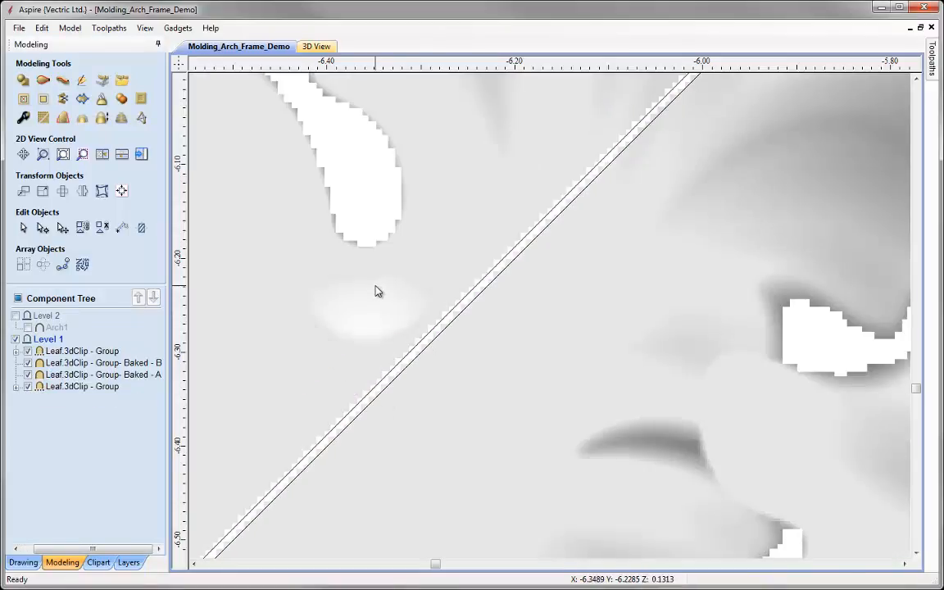
# Delete the cut-off leaf piece above the diagonal and the duplicate diagonal line, keeping the original line.
pyautogui.scroll(-5, 377, 291)
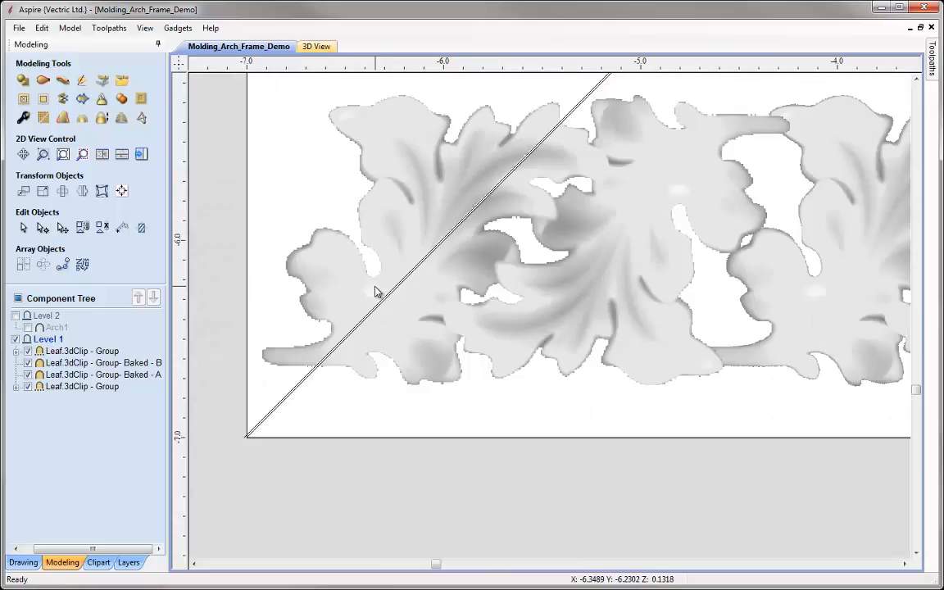
pyautogui.click(377, 291)
pyautogui.press('Delete')
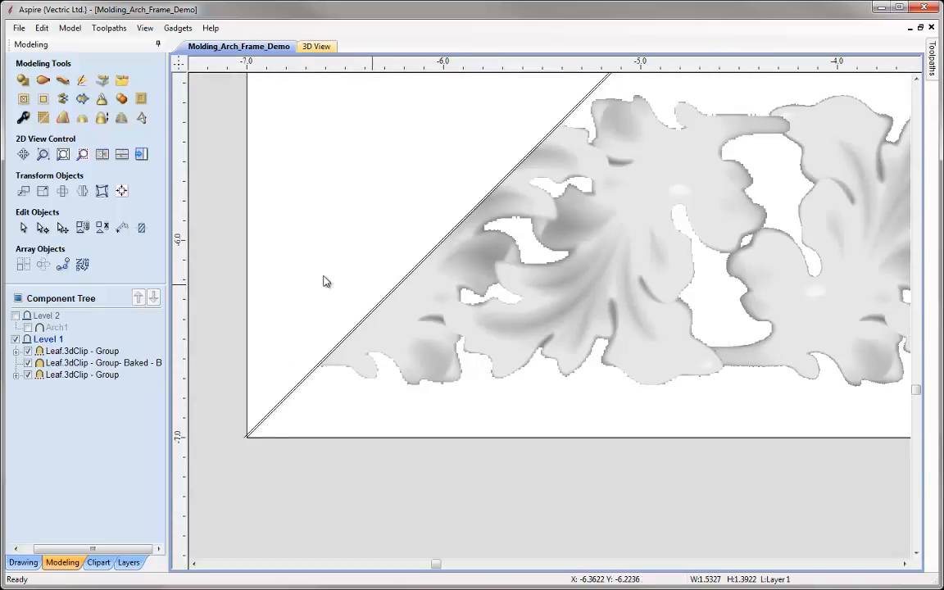
pyautogui.scroll(4, 402, 295)
pyautogui.click(385, 271)
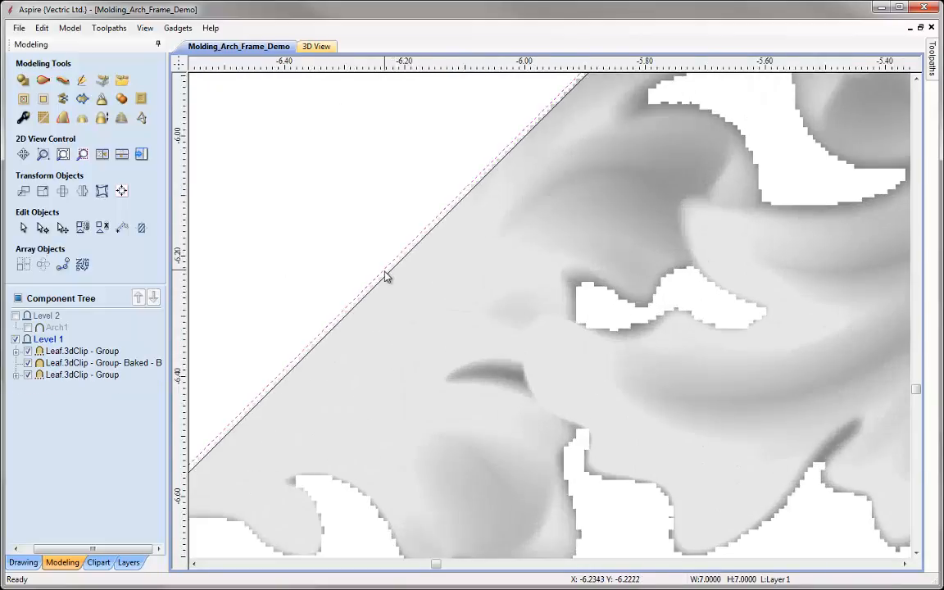
pyautogui.press('Delete')
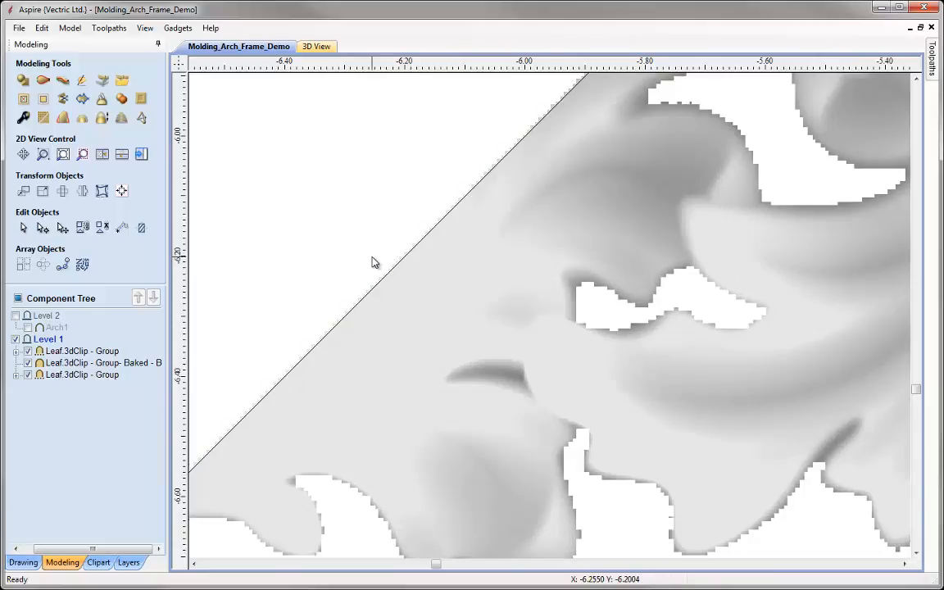
pyautogui.press('f')
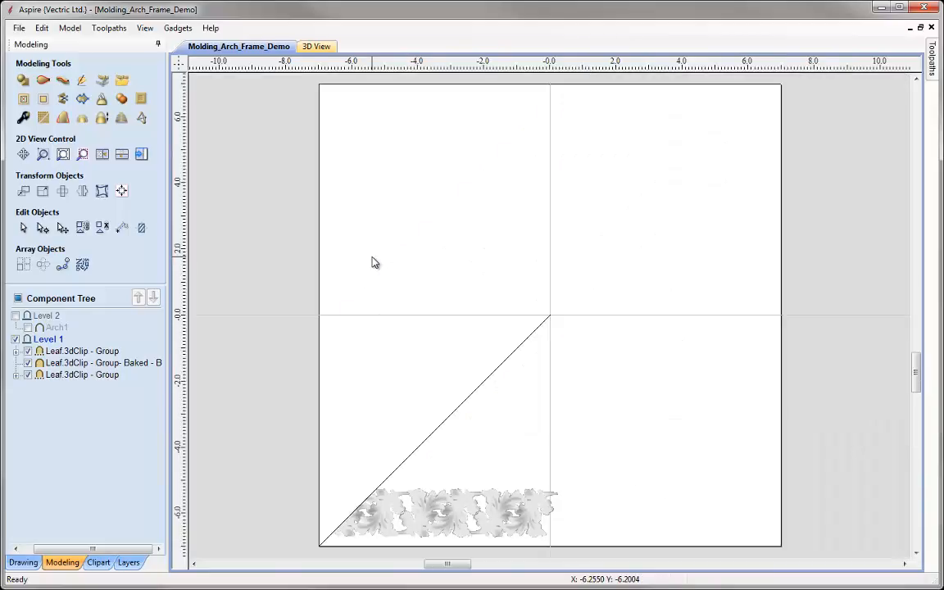
# Create a mirrored copy of the three leaf components about the diagonal line, with flipping about the job center turned off.
pyautogui.click(102, 154)
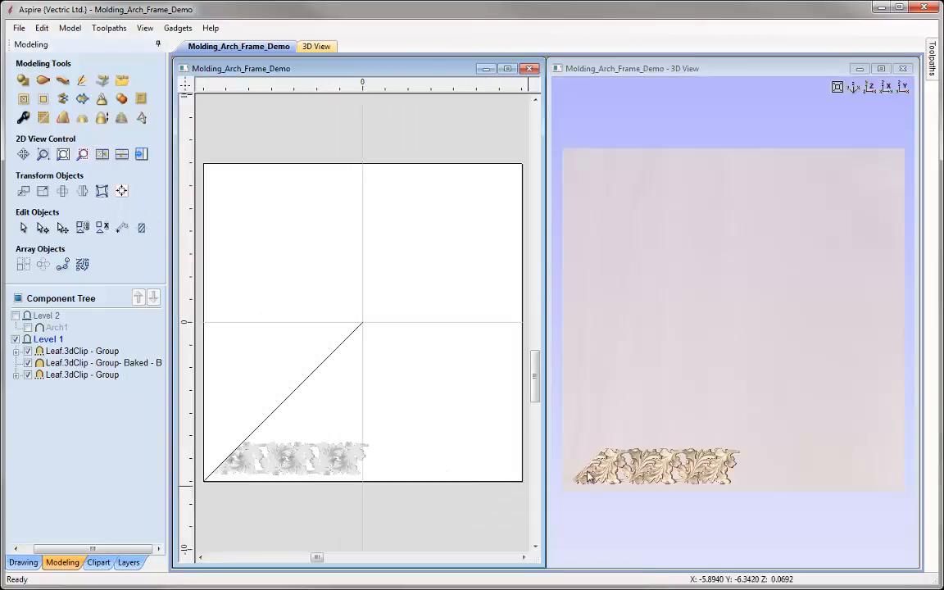
pyautogui.click(252, 461)
pyautogui.keyDown('shift'); pyautogui.click(299, 459); pyautogui.keyUp('shift')
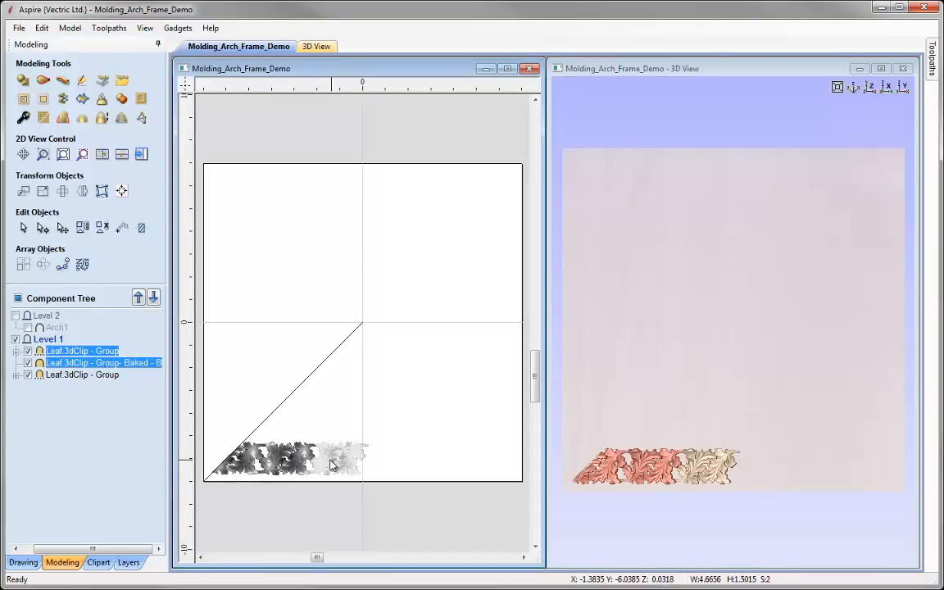
pyautogui.keyDown('shift'); pyautogui.click(340, 459); pyautogui.keyUp('shift')
pyautogui.keyDown('shift'); pyautogui.click(258, 430); pyautogui.keyUp('shift')
pyautogui.click(82, 190)
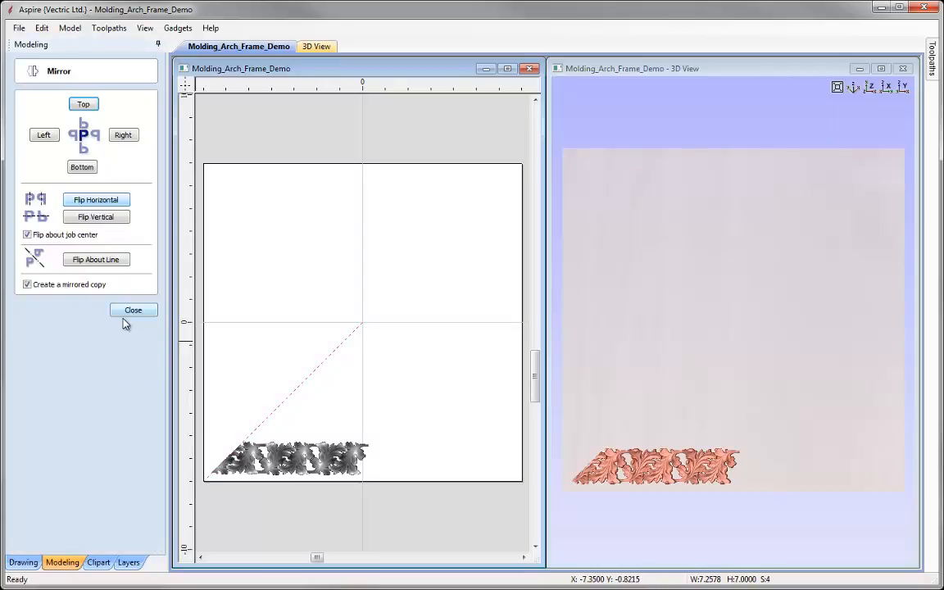
pyautogui.click(27, 235)
pyautogui.click(116, 262)
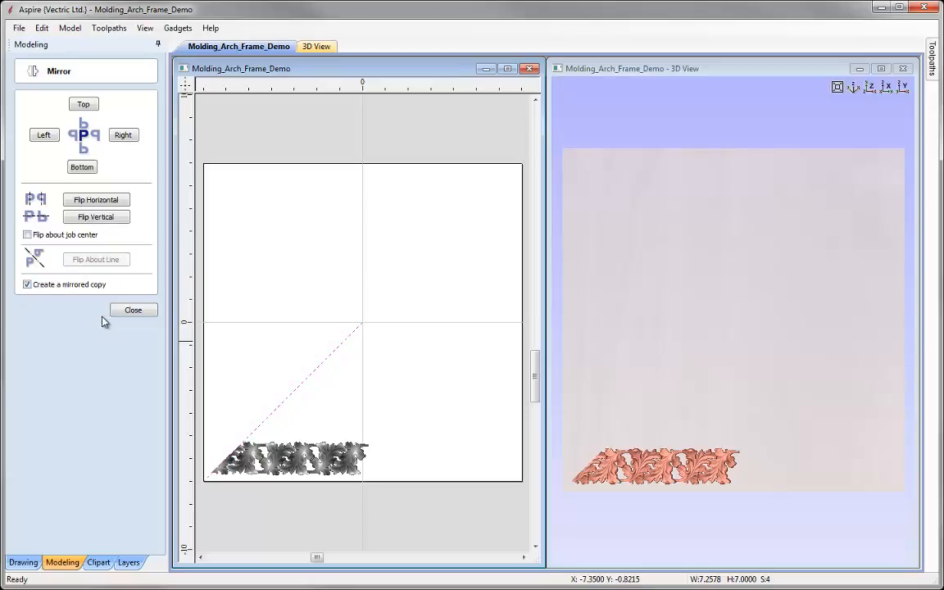
pyautogui.click(153, 312)
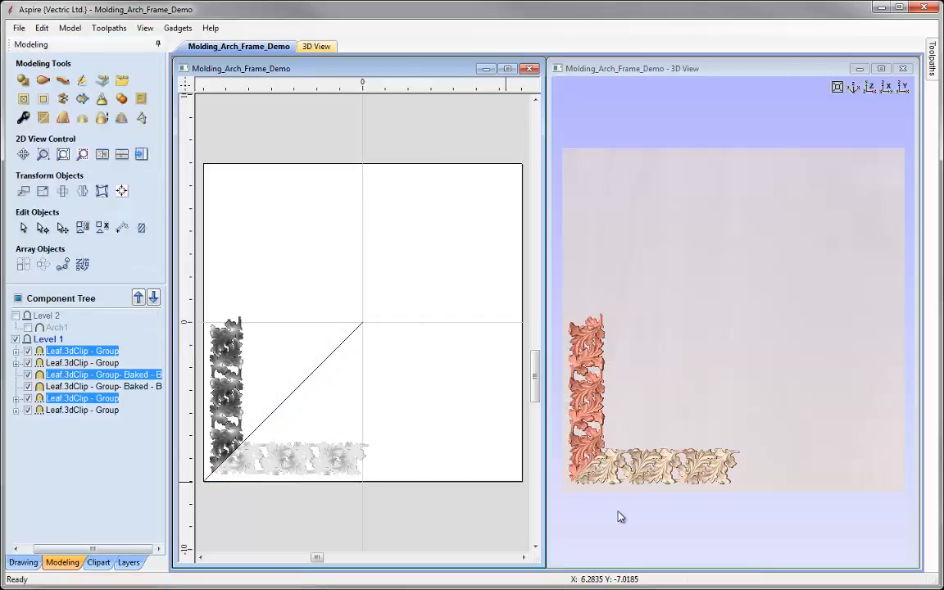
# Group all the leaf components of the mitred corner into one component, leaving the diagonal line out.
pyautogui.click(617, 512)
pyautogui.moveTo(565, 454); pyautogui.dragTo(664, 334, button='middle')
pyautogui.scroll(5, 666, 333)
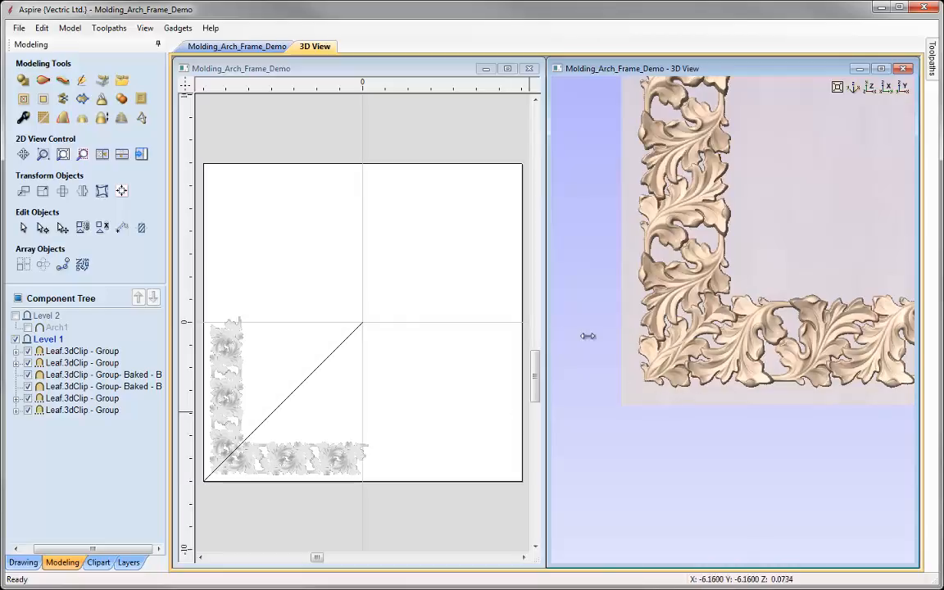
pyautogui.click(455, 373)
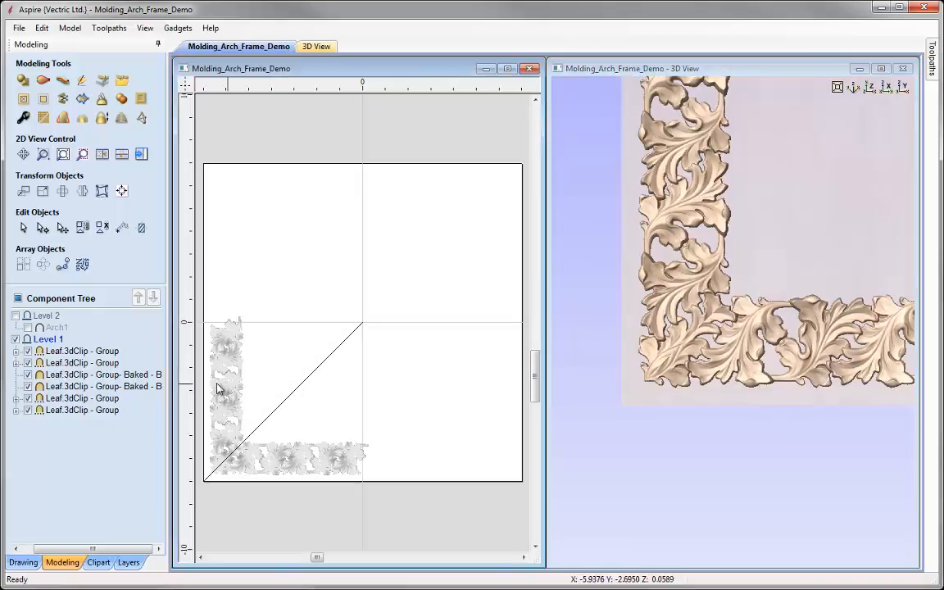
pyautogui.hotkey('ctrl', 'a')
pyautogui.hotkey('ctrl', 'g')
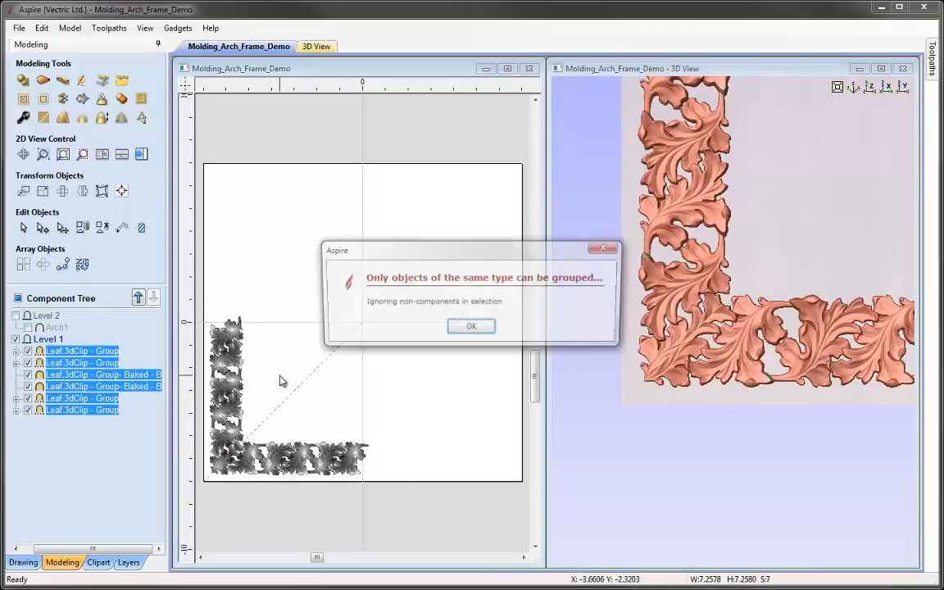
pyautogui.click(474, 329)
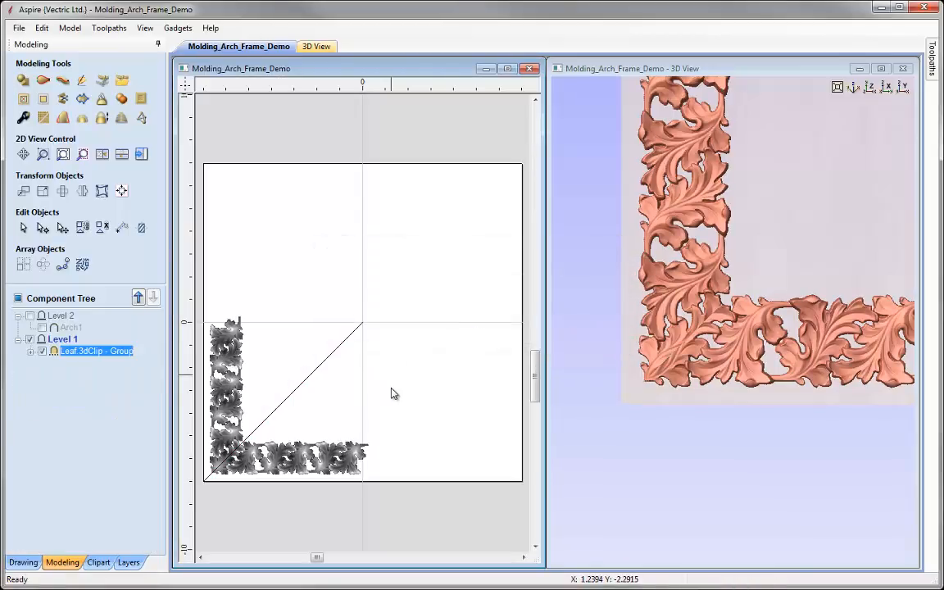
# Mirror a copy of the corner group horizontally about the job center, and both halves vertically to close the frame.
pyautogui.click(308, 422)
pyautogui.click(308, 454)
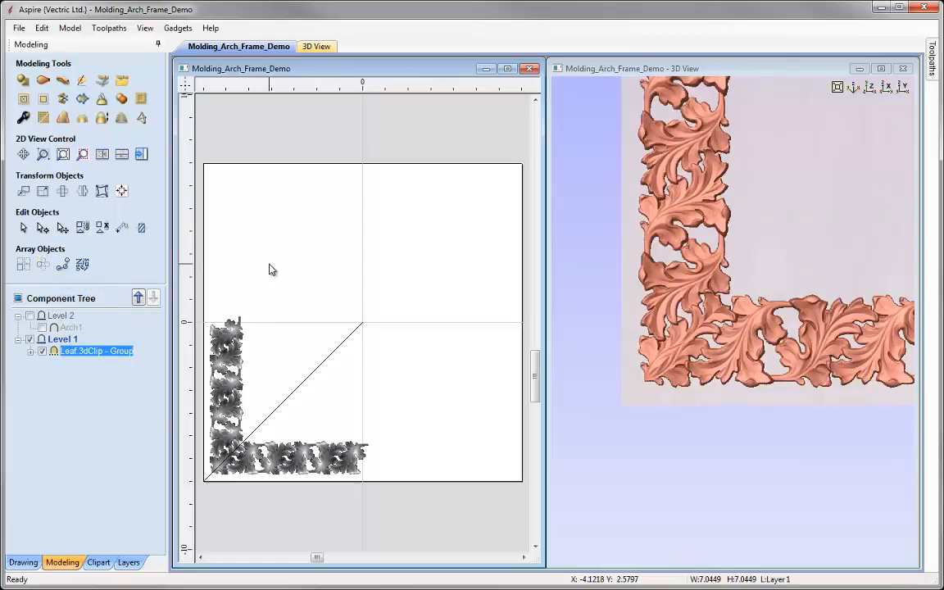
pyautogui.hotkey('ctrl', 'shift', 'h')
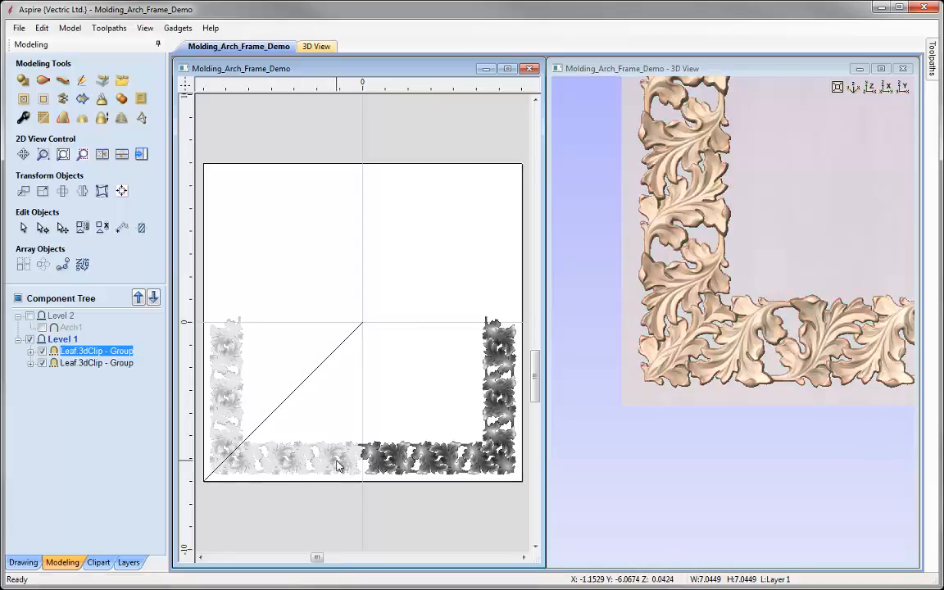
pyautogui.keyDown('shift'); pyautogui.click(336, 464); pyautogui.keyUp('shift')
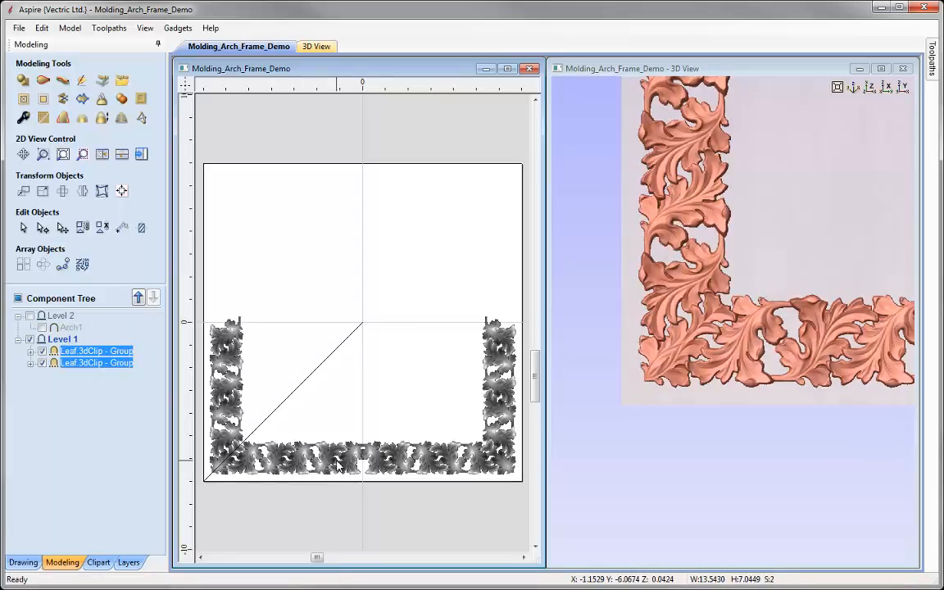
pyautogui.hotkey('ctrl', 'shift', 'v')
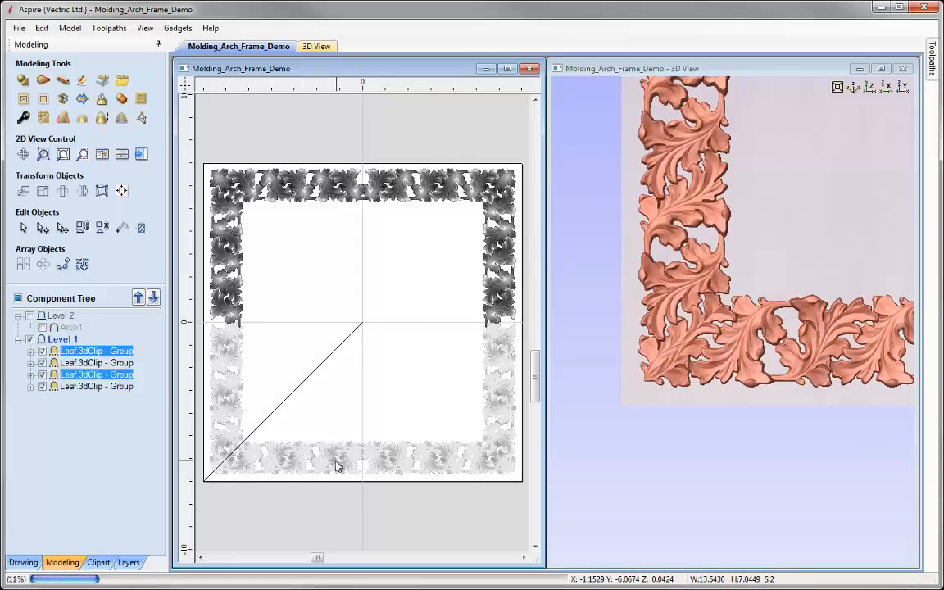
# Deselect the leaf groups of the finished frame and save the job file.
pyautogui.click(869, 87)
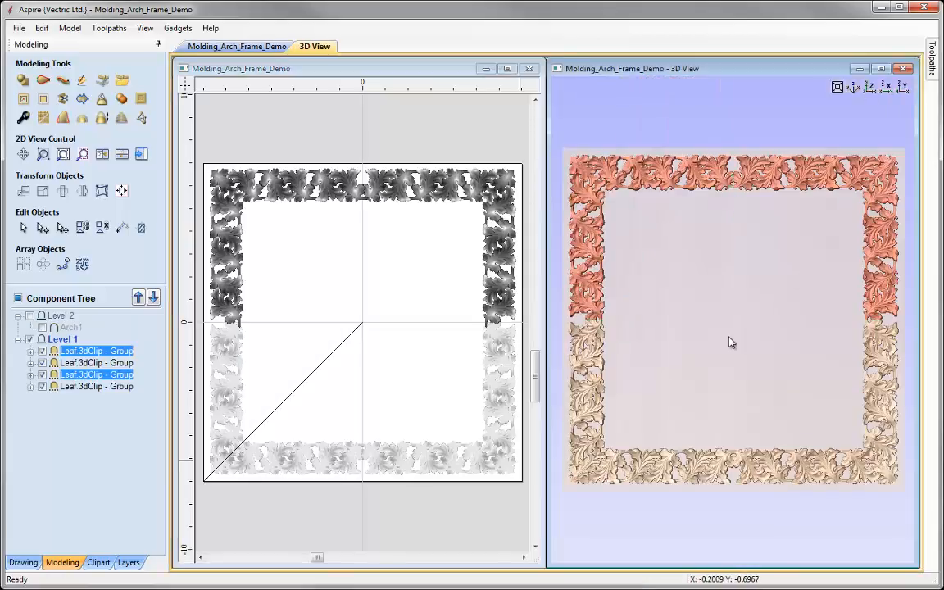
pyautogui.click(732, 343)
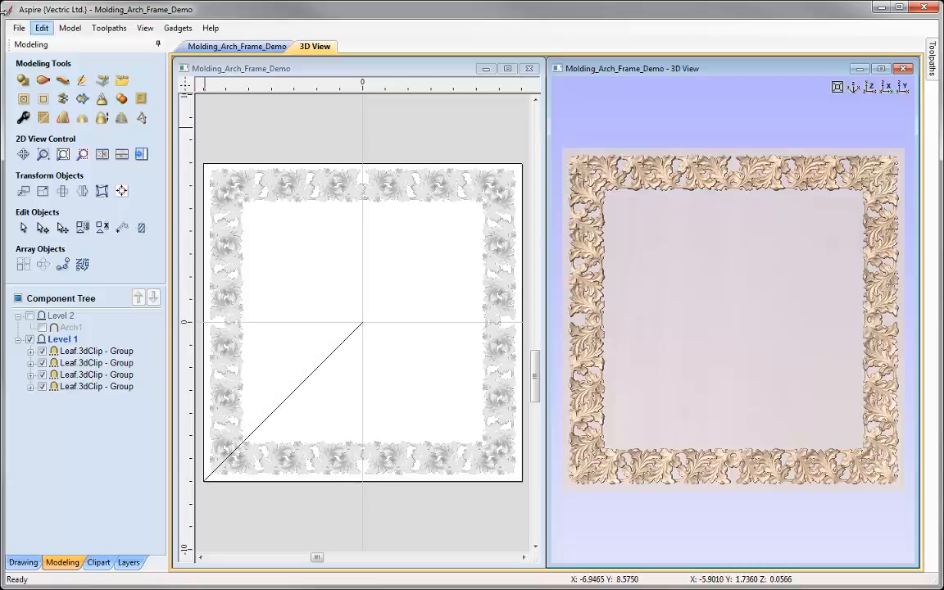
pyautogui.click(18, 28)
pyautogui.click(39, 86)
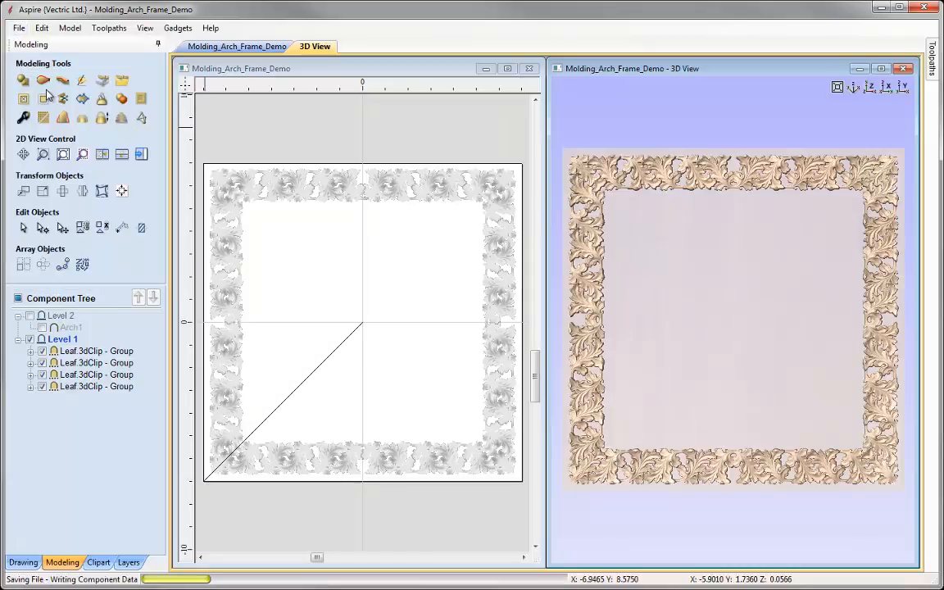